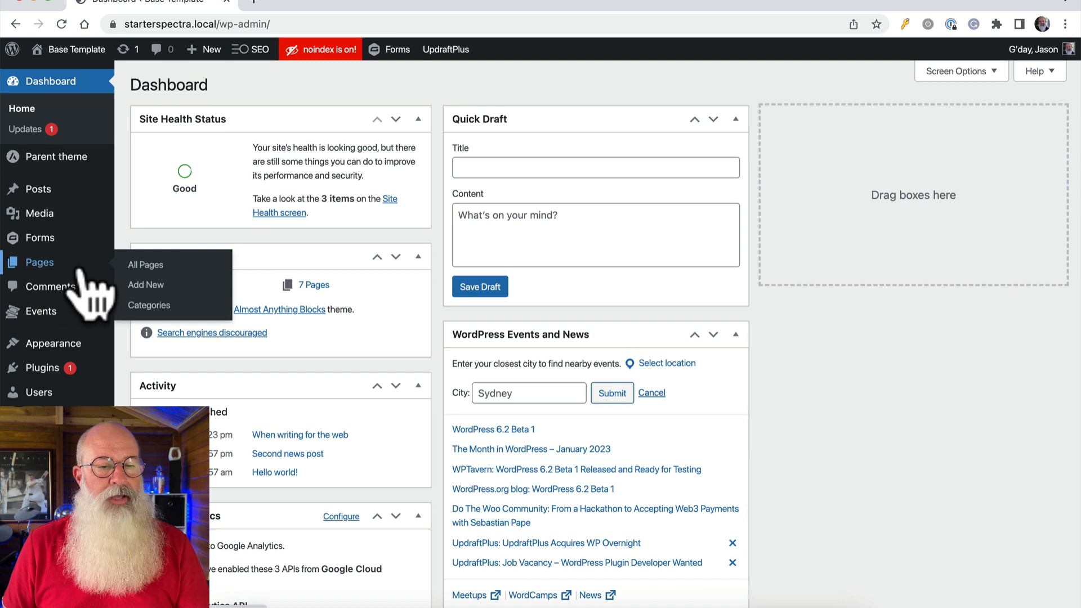
# Step: Create a new page and title it "My test page"
pyautogui.click(142, 285)
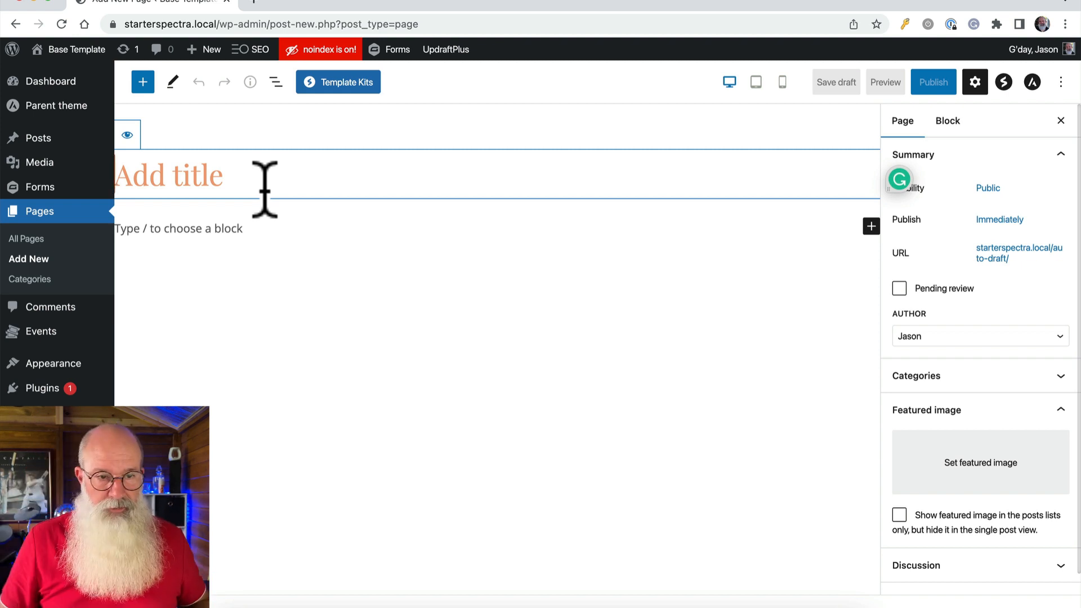
pyautogui.write('My')
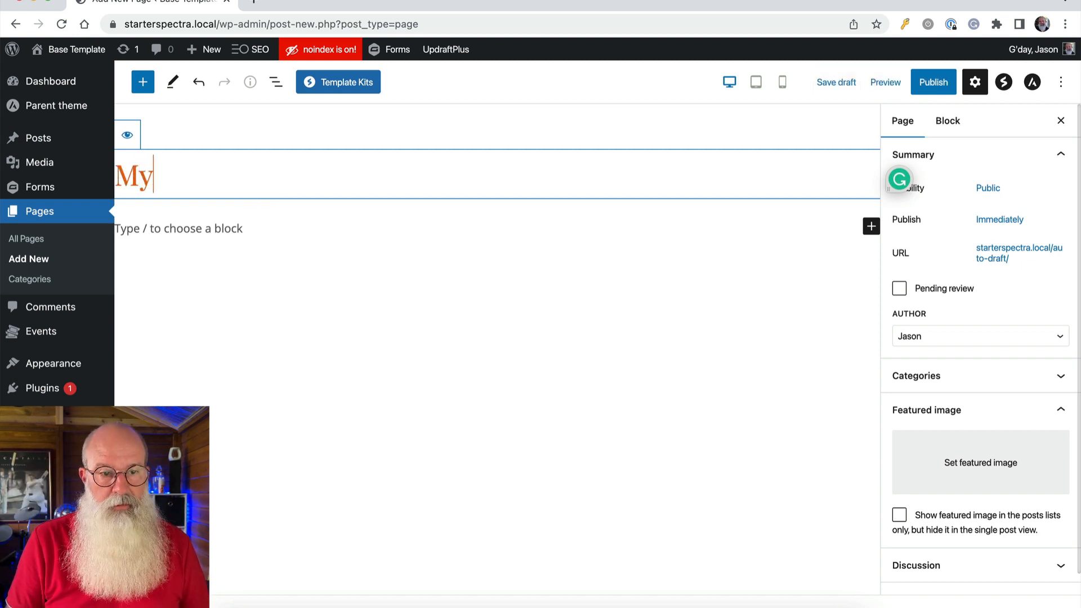
pyautogui.write(' test page')
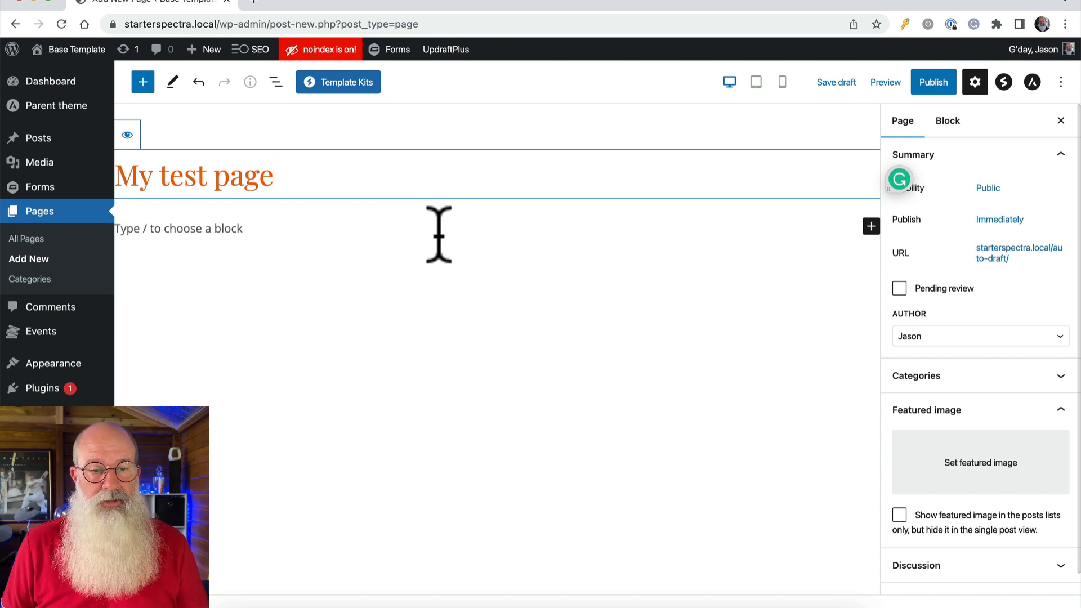
# Step: Enter a line of placeholder text beginning with "Hello" in the first paragraph, and clear it again
pyautogui.click(231, 230)
pyautogui.write('Hello sdjkvchsdkjcsdhcjk')
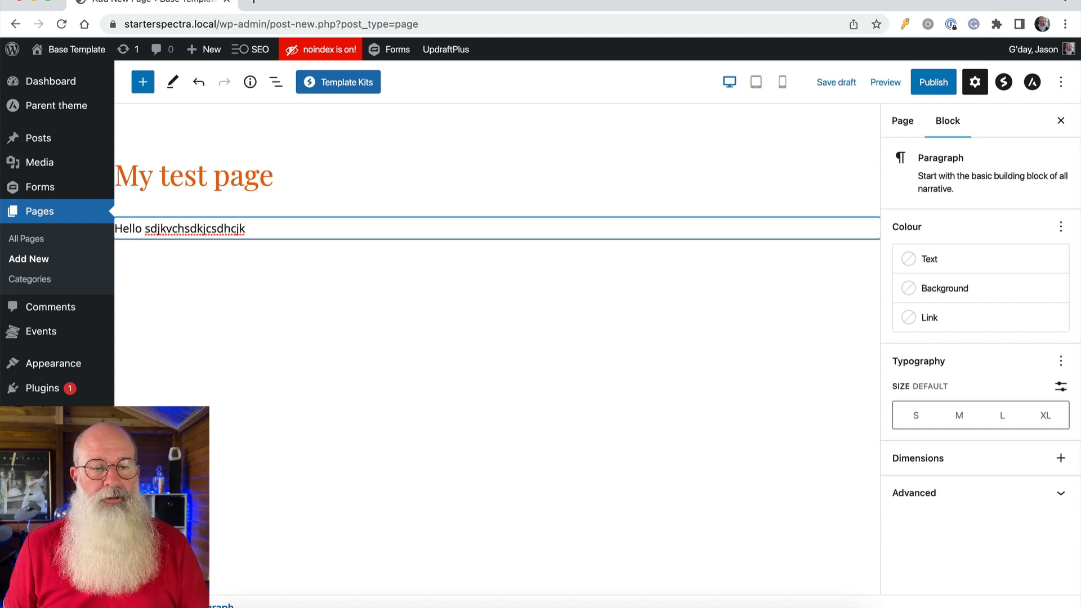
pyautogui.press('super+a')
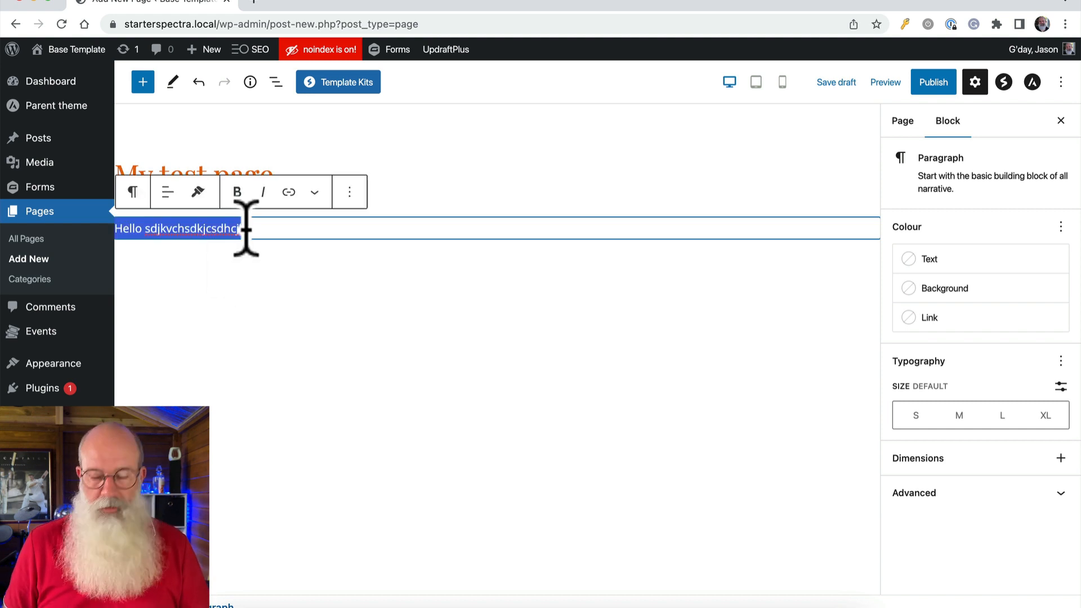
pyautogui.press('BackSpace')
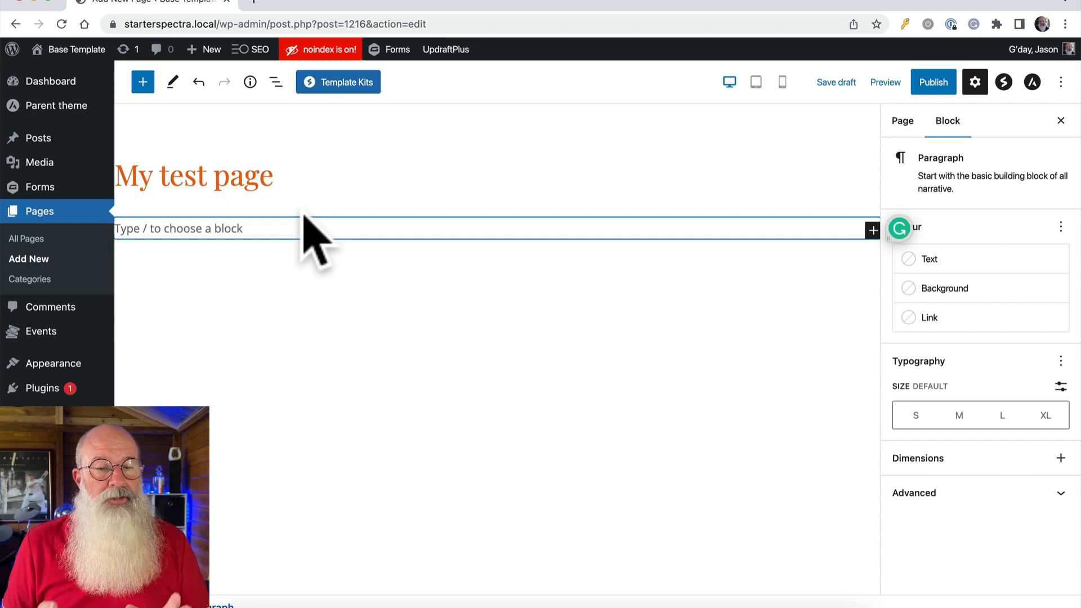
pyautogui.click(143, 82)
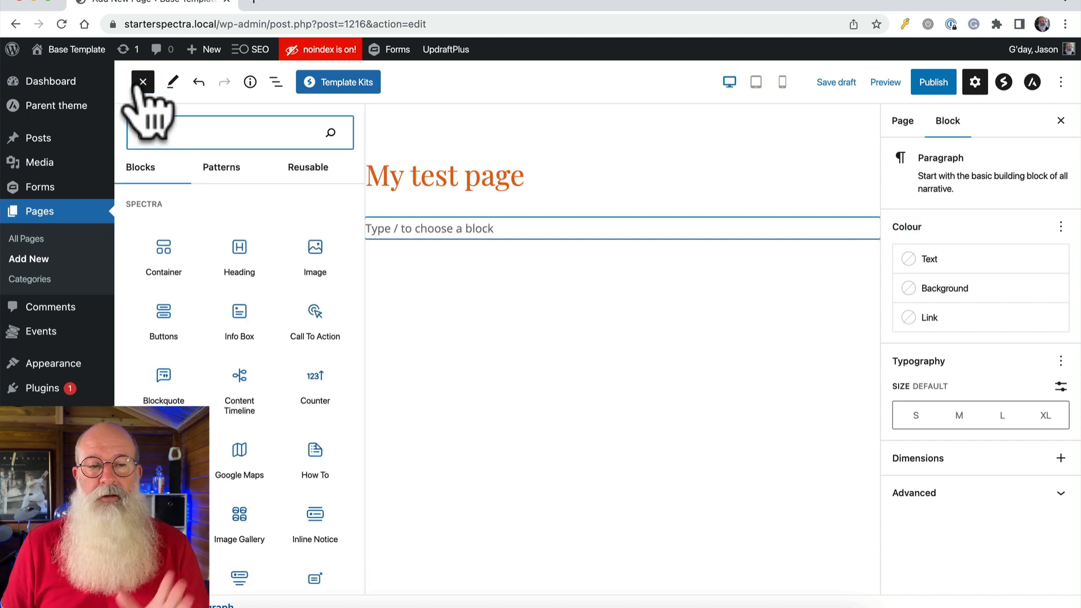
pyautogui.click(143, 82)
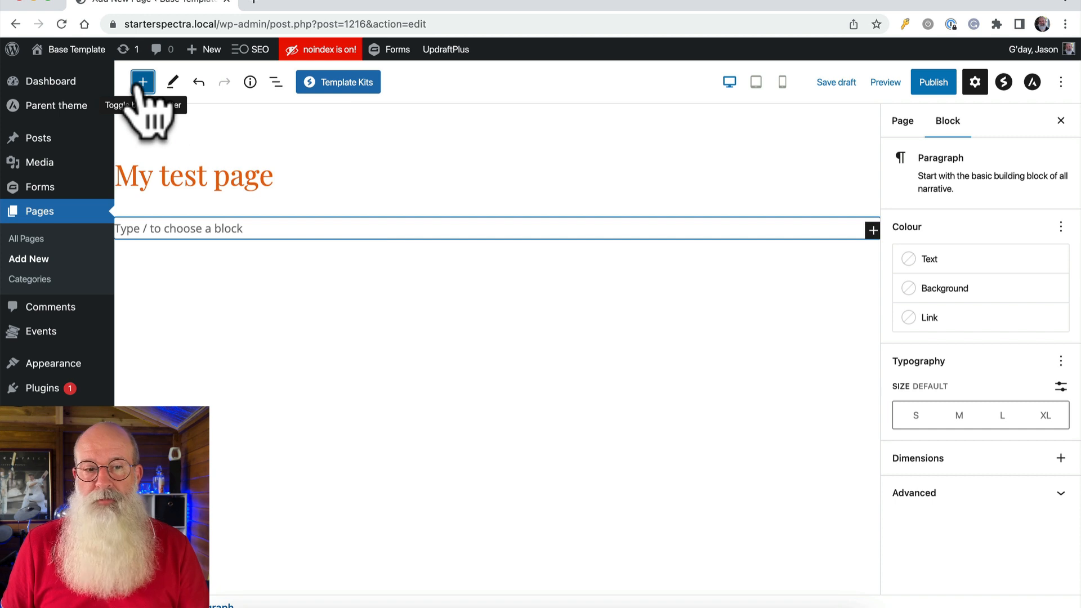
pyautogui.click(873, 230)
pyautogui.click(873, 230)
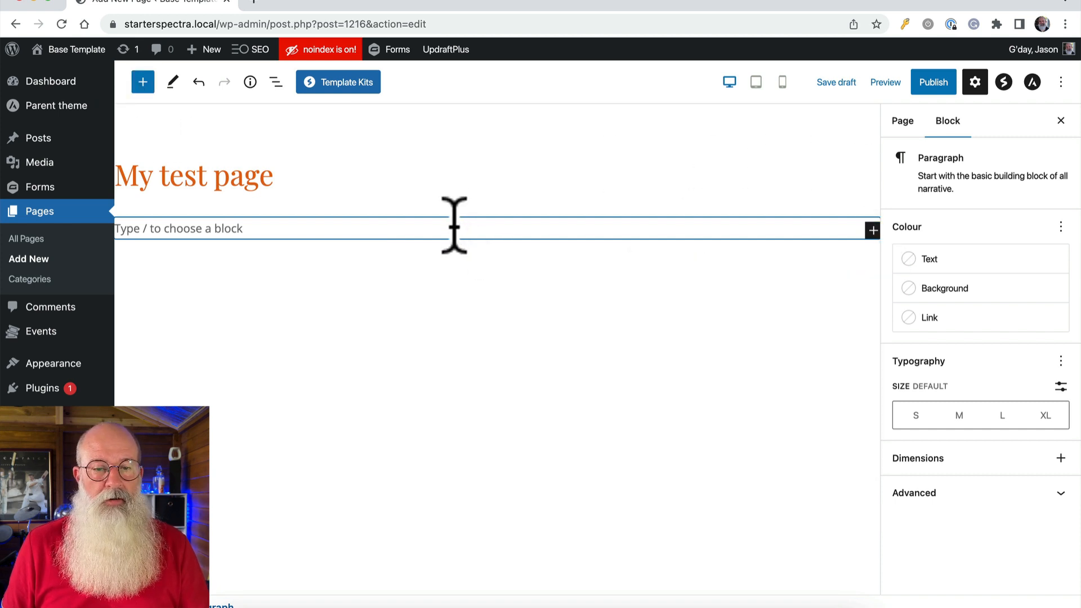
# Step: Insert a Spectra Container block below the page title with the two equal columns layout
pyautogui.click(454, 226)
pyautogui.write('/cont')
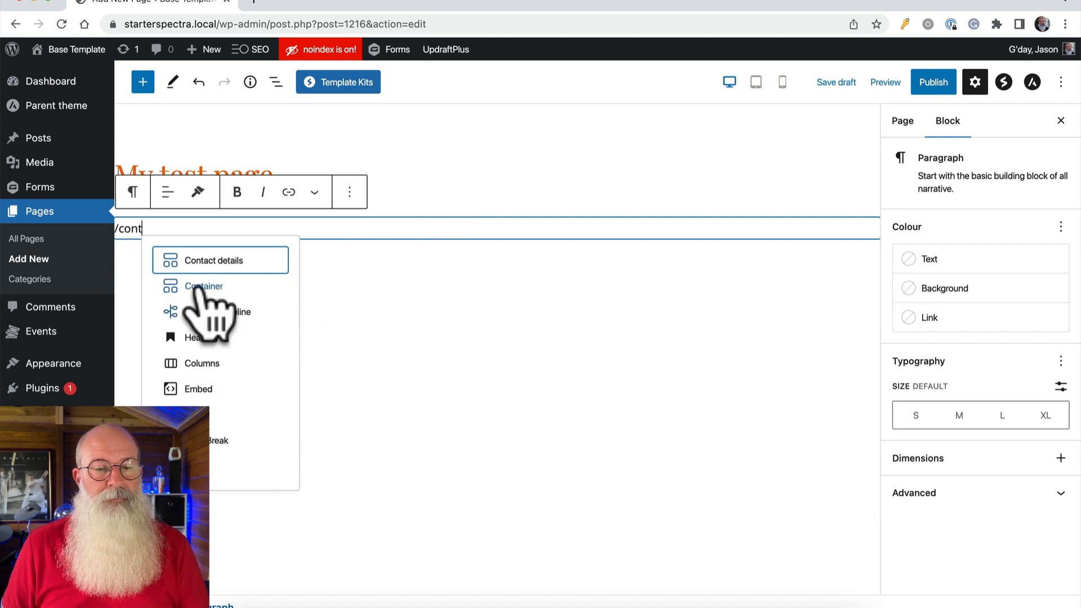
pyautogui.click(204, 287)
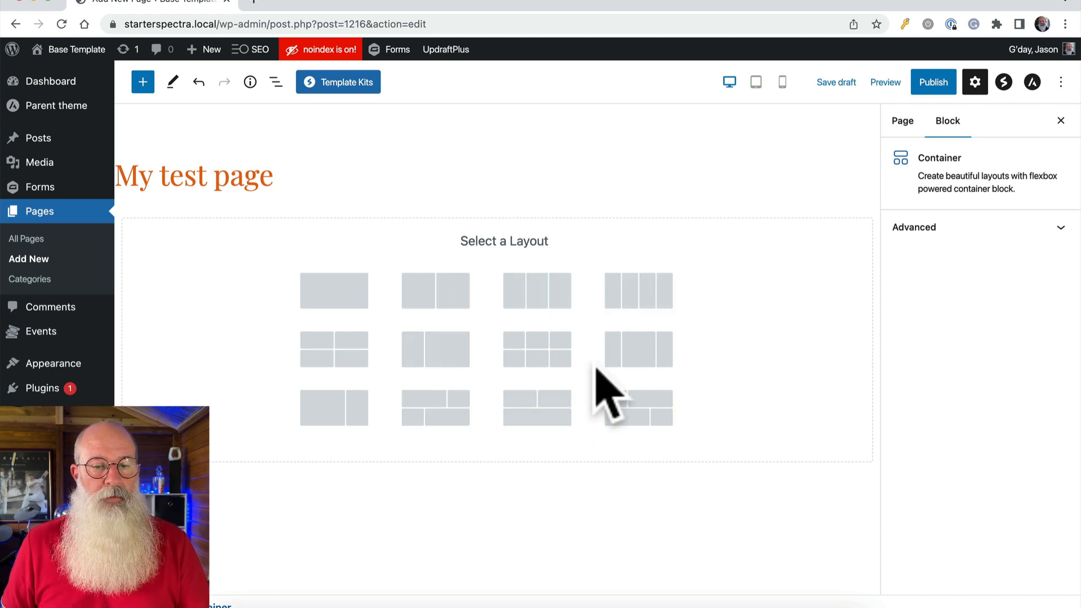
pyautogui.click(442, 307)
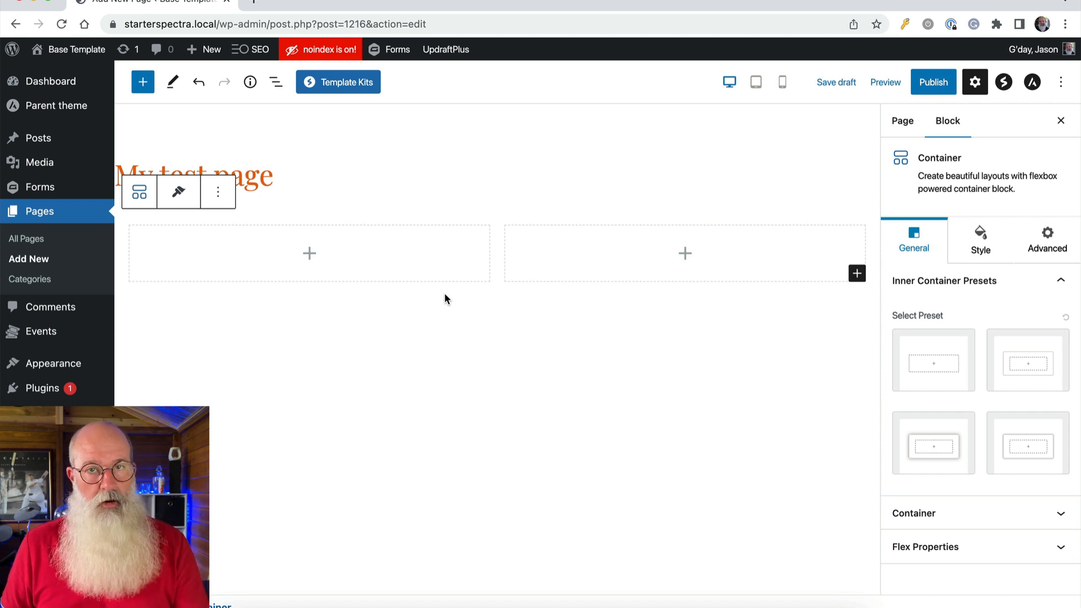
# Step: Examine the block structure in the List View, checking the two inner containers nested in the parent container
pyautogui.click(274, 82)
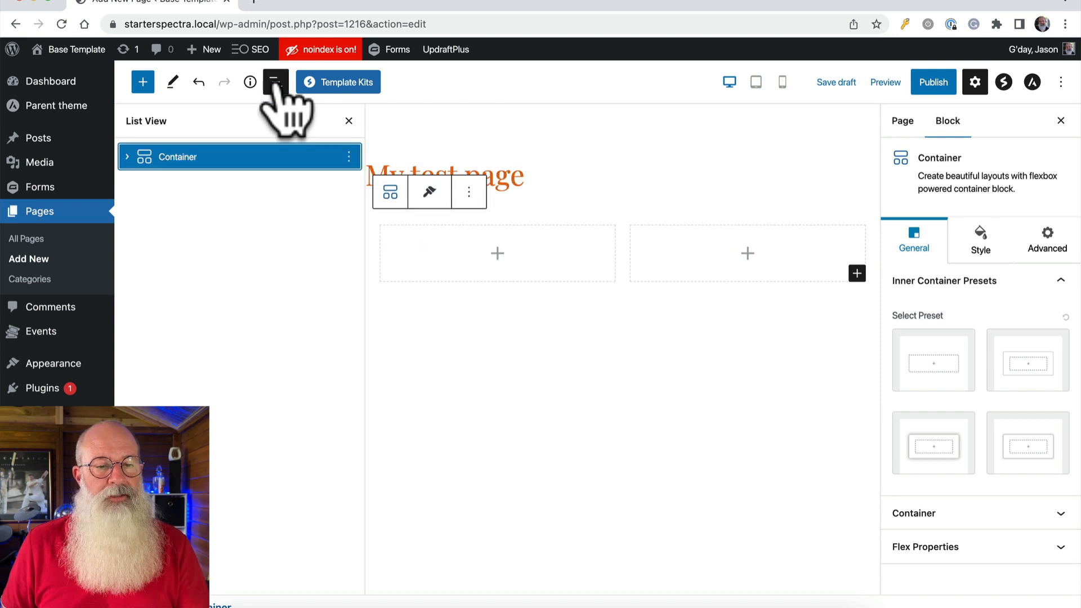
pyautogui.click(127, 157)
pyautogui.click(204, 186)
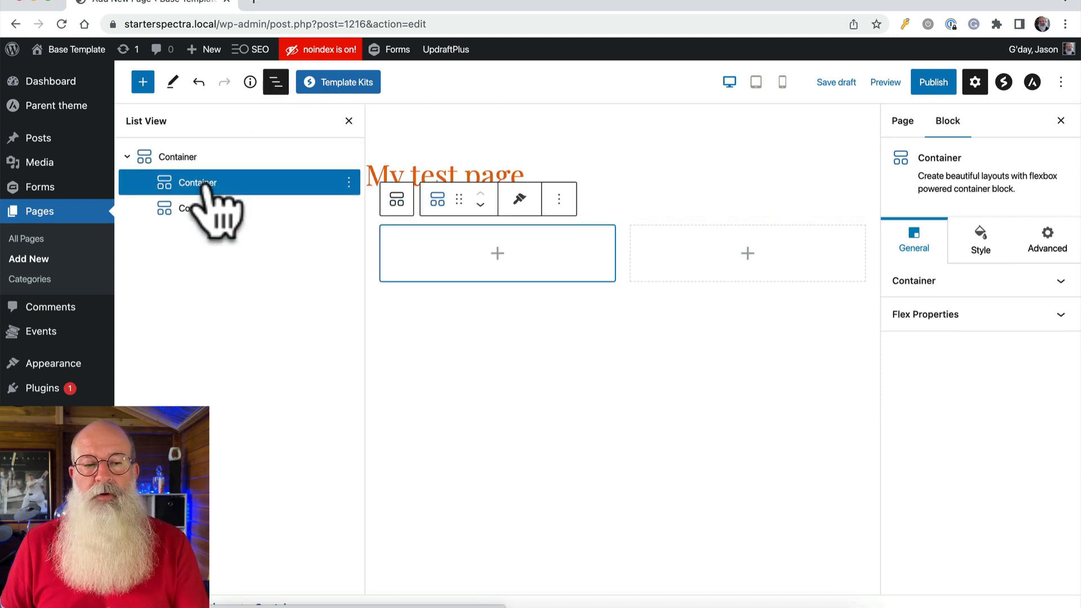
pyautogui.click(203, 208)
pyautogui.click(208, 186)
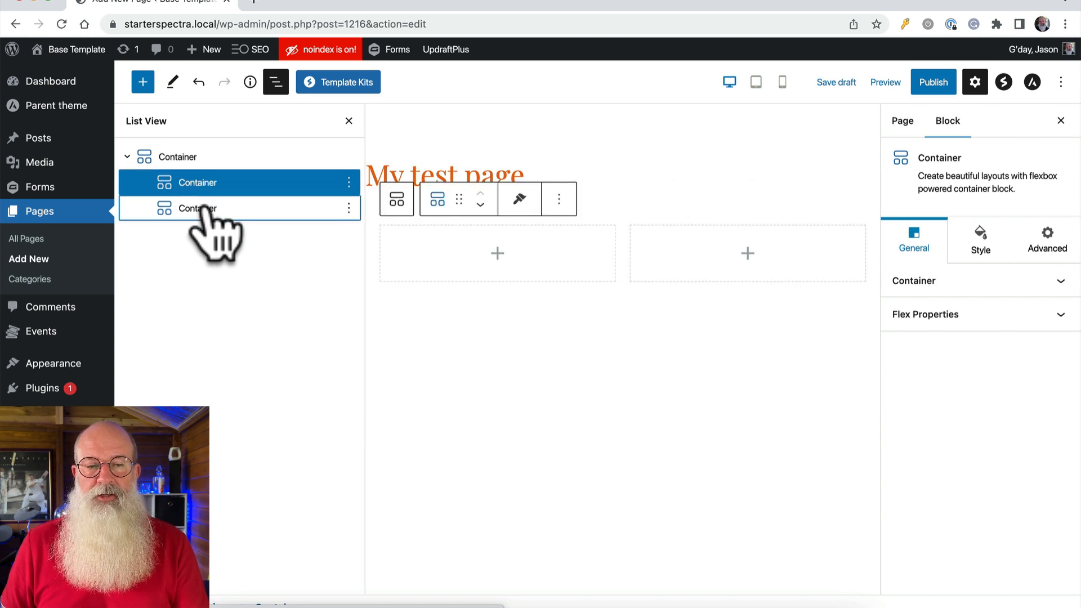
pyautogui.click(203, 208)
pyautogui.click(152, 183)
pyautogui.click(127, 157)
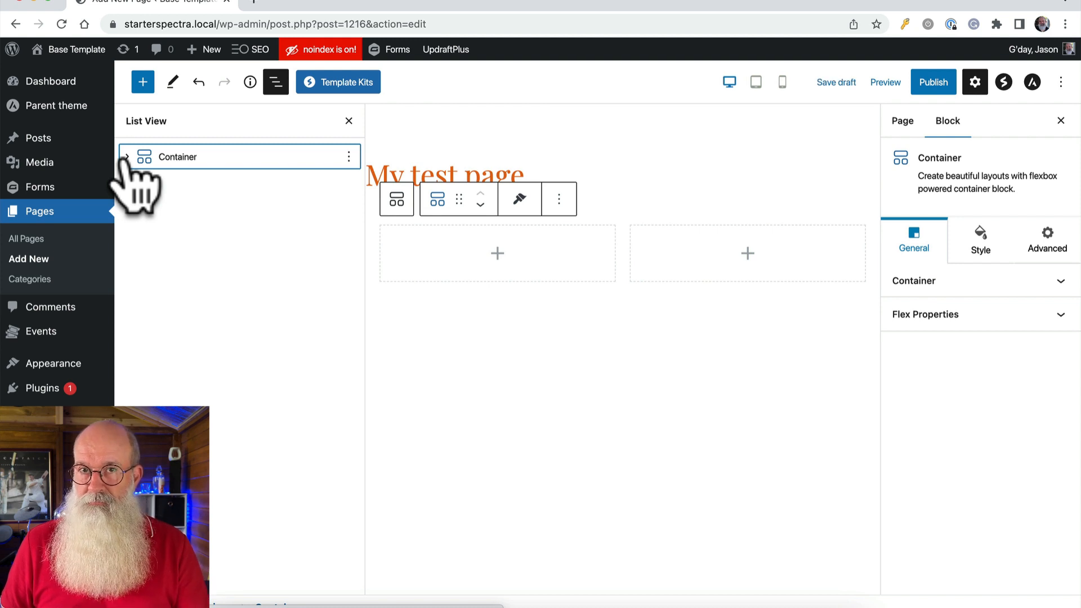
pyautogui.click(348, 121)
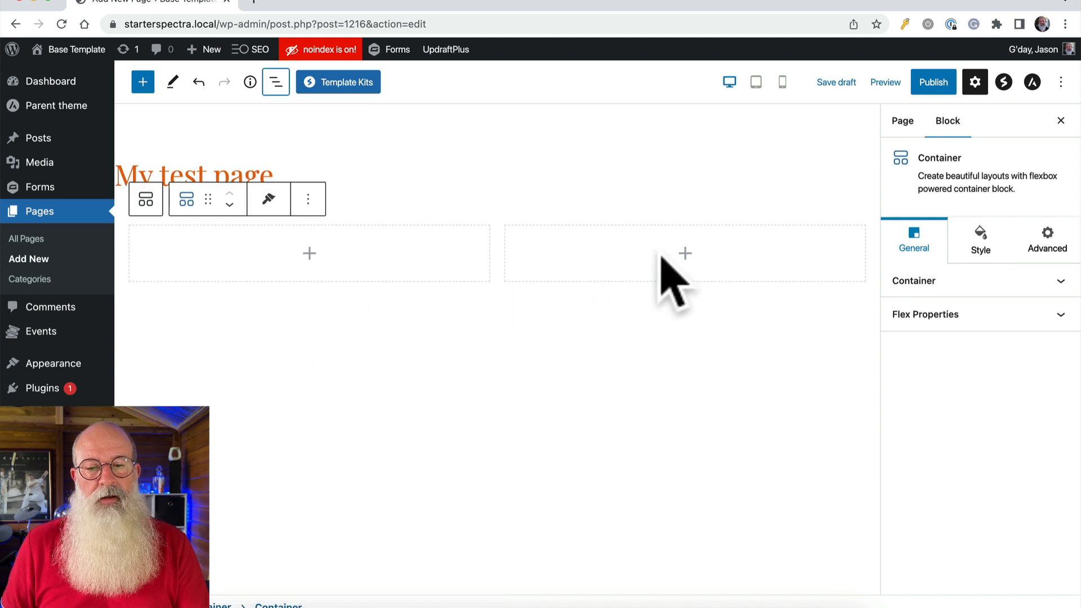
# Step: Add a paragraph reading "Hello there" to the second column's container and transform it into a heading
pyautogui.click(686, 253)
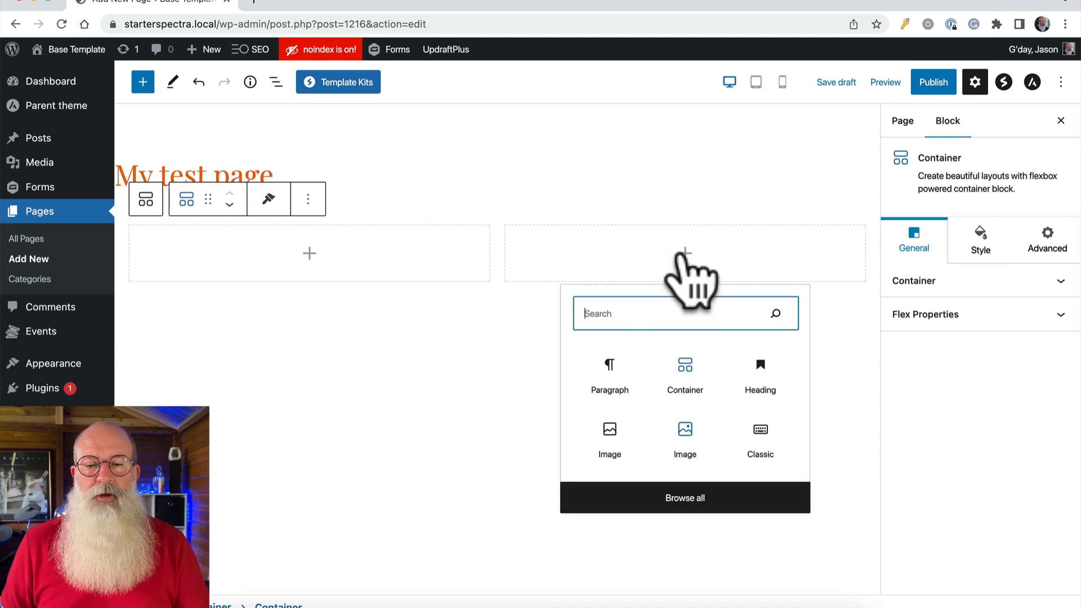
pyautogui.click(605, 365)
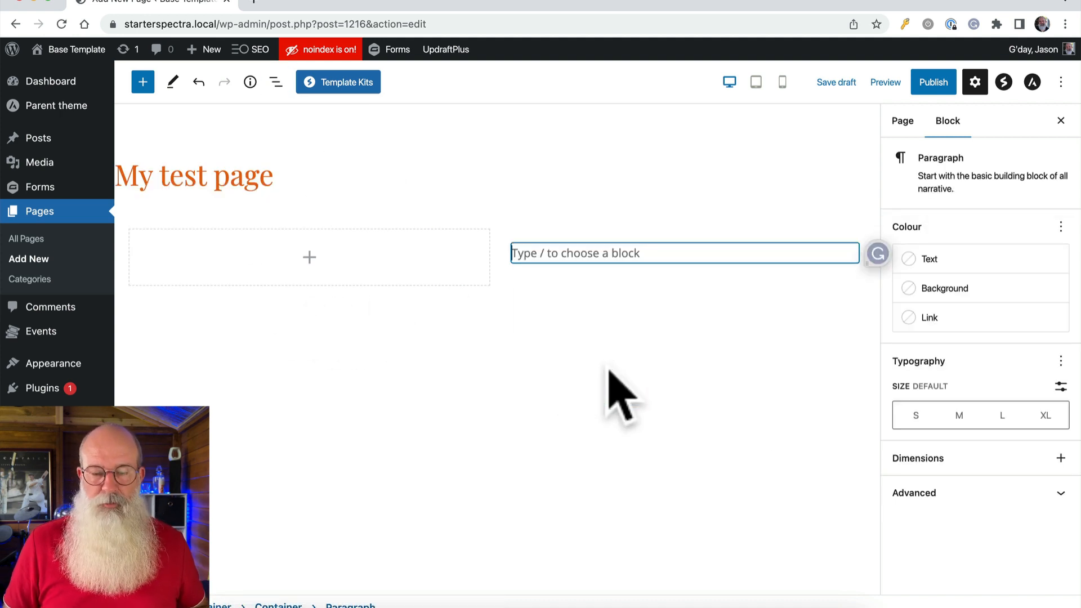
pyautogui.write('Hello there')
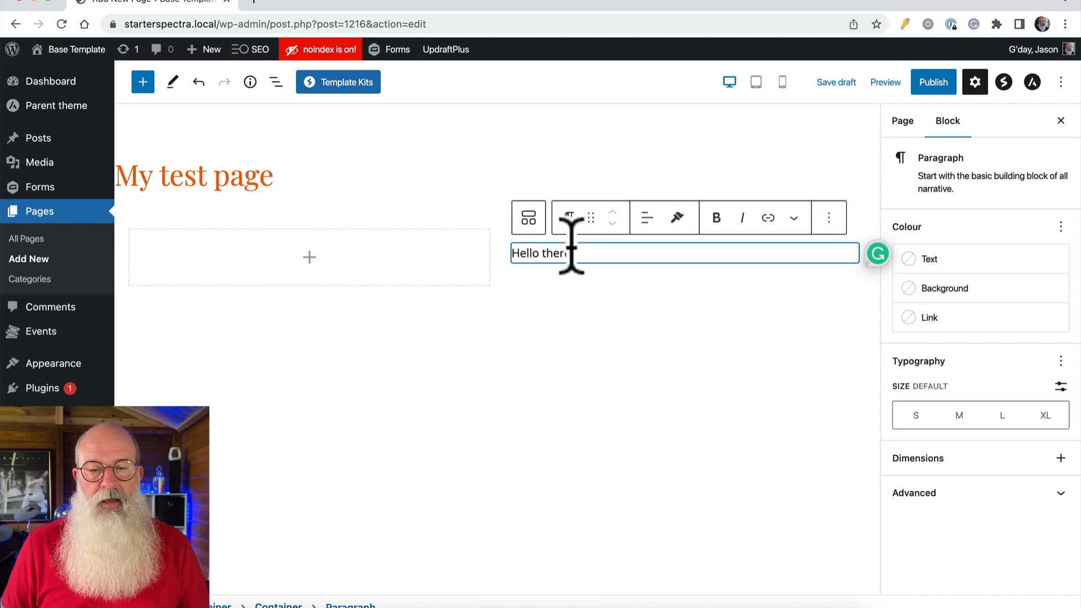
pyautogui.click(568, 219)
pyautogui.click(585, 286)
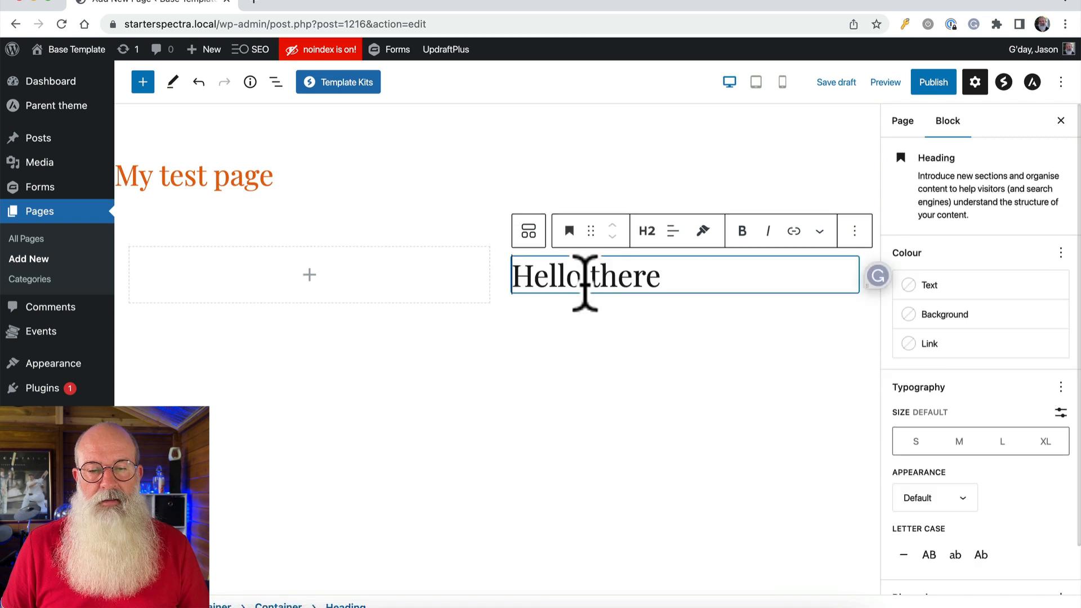
# Step: Add three paragraphs below the "Hello there" heading reading "test", "Test" and "test"
pyautogui.press('Return')
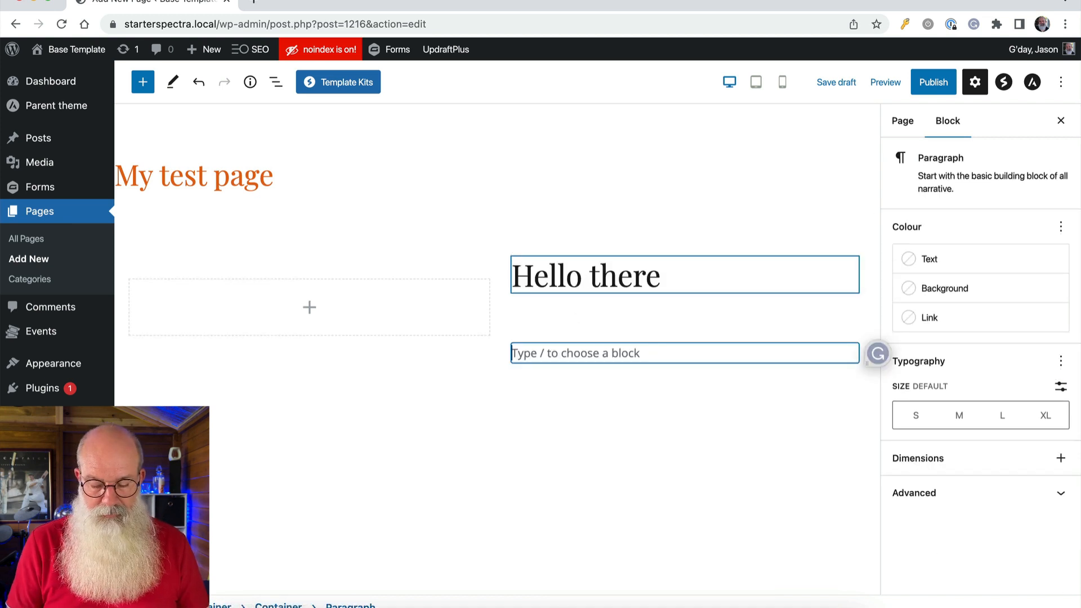
pyautogui.write('test')
pyautogui.press('Return')
pyautogui.write('Test')
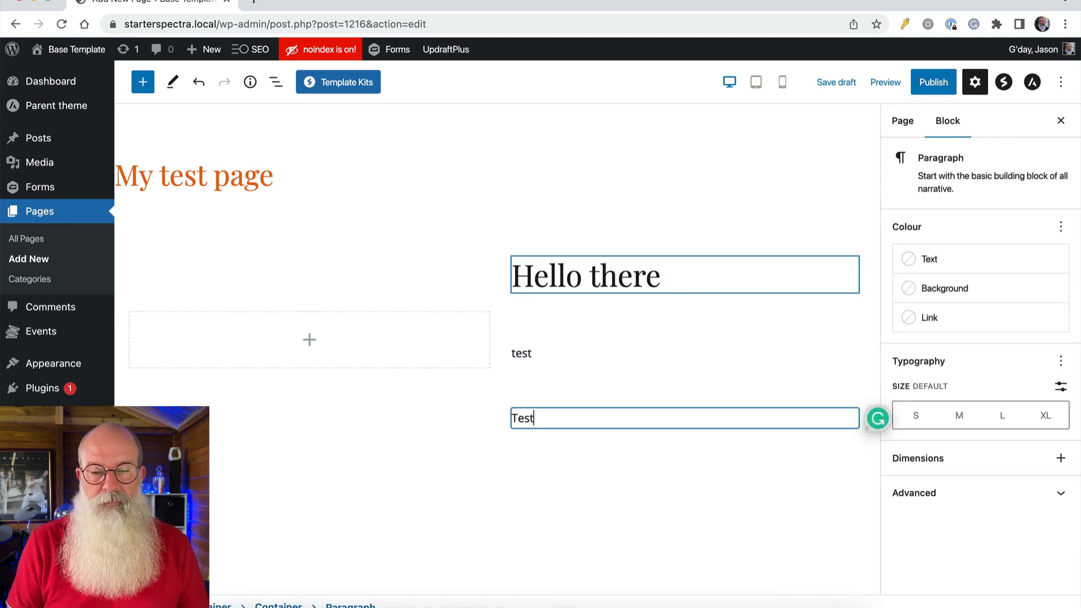
pyautogui.press('Return')
pyautogui.write('test')
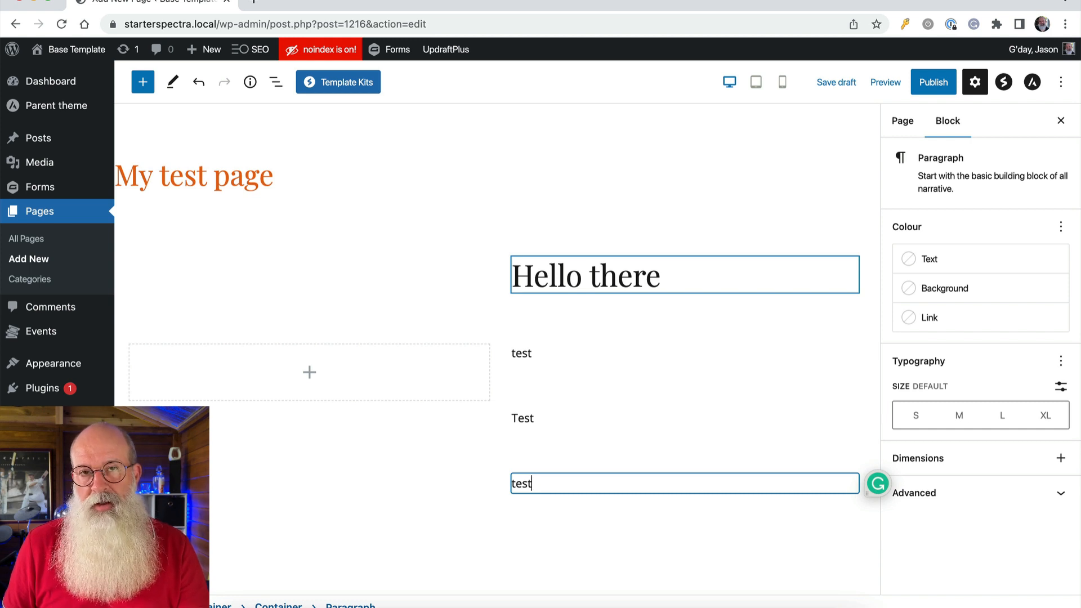
# Step: Insert a List block between the second and third paragraphs with the items "One", "Two" and "Three"
pyautogui.click(688, 278)
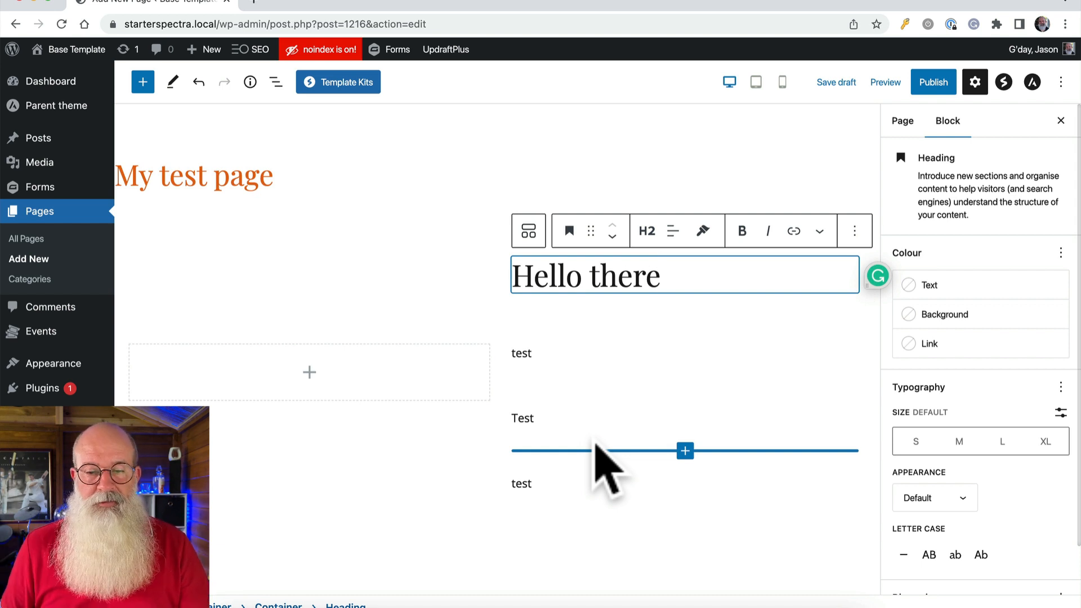
pyautogui.click(685, 451)
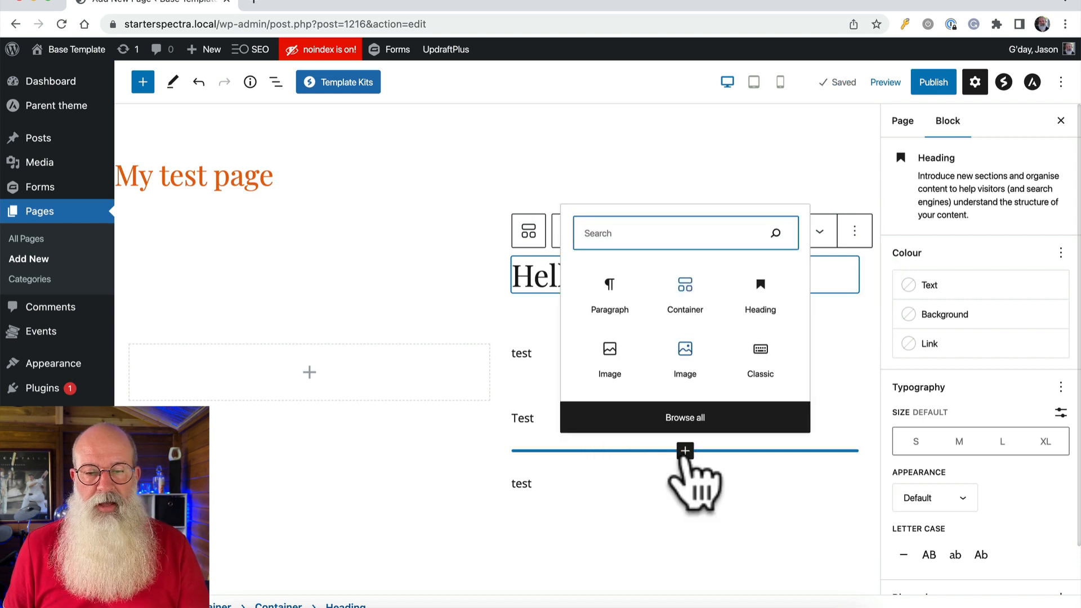
pyautogui.write('list')
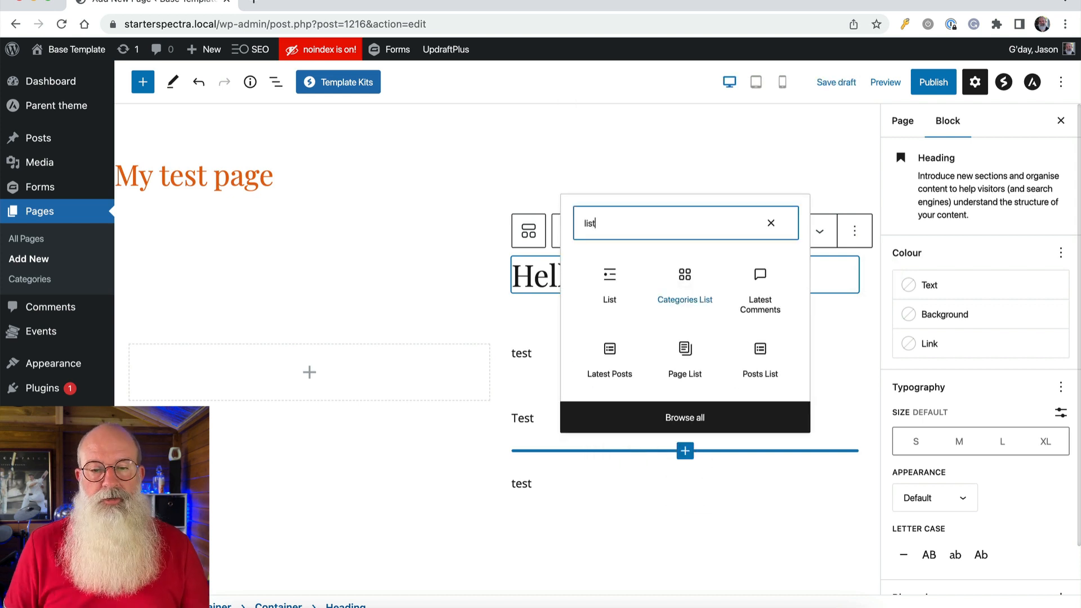
pyautogui.click(611, 282)
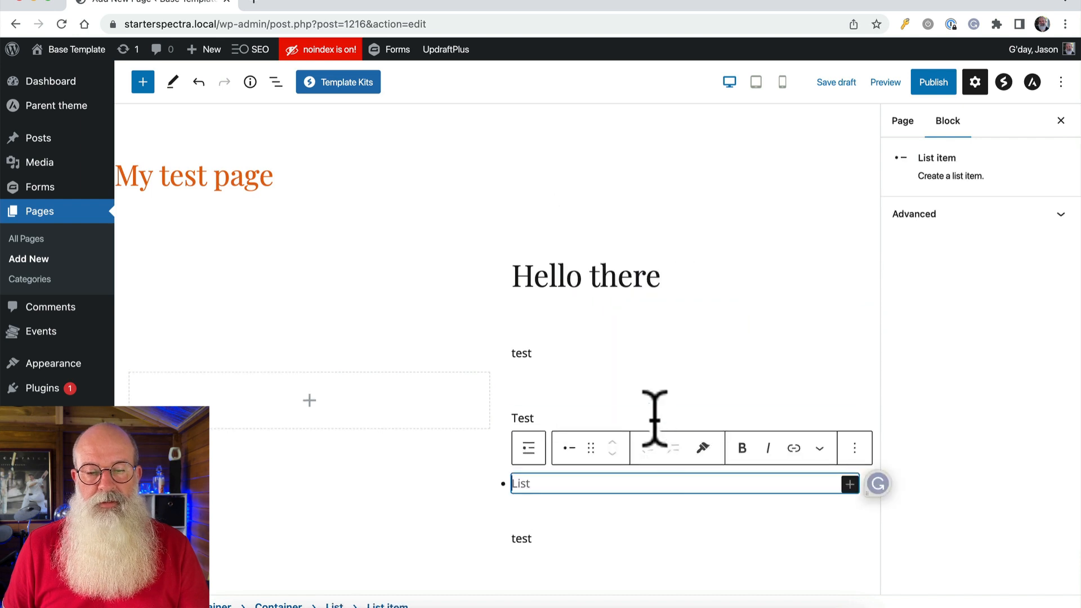
pyautogui.write('One')
pyautogui.press('Return')
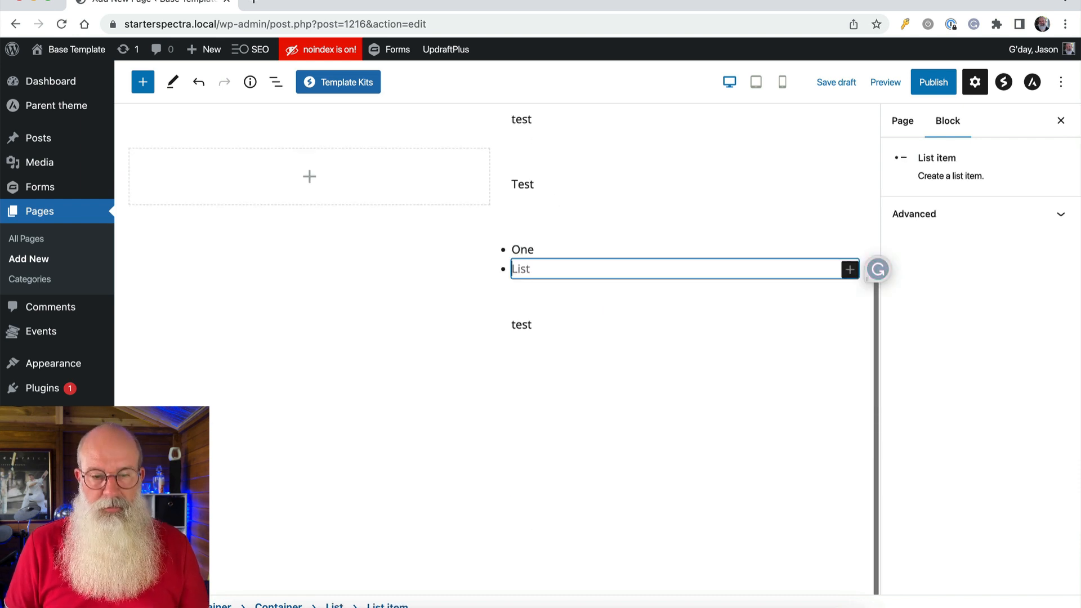
pyautogui.write('Two')
pyautogui.press('Return')
pyautogui.write('Three')
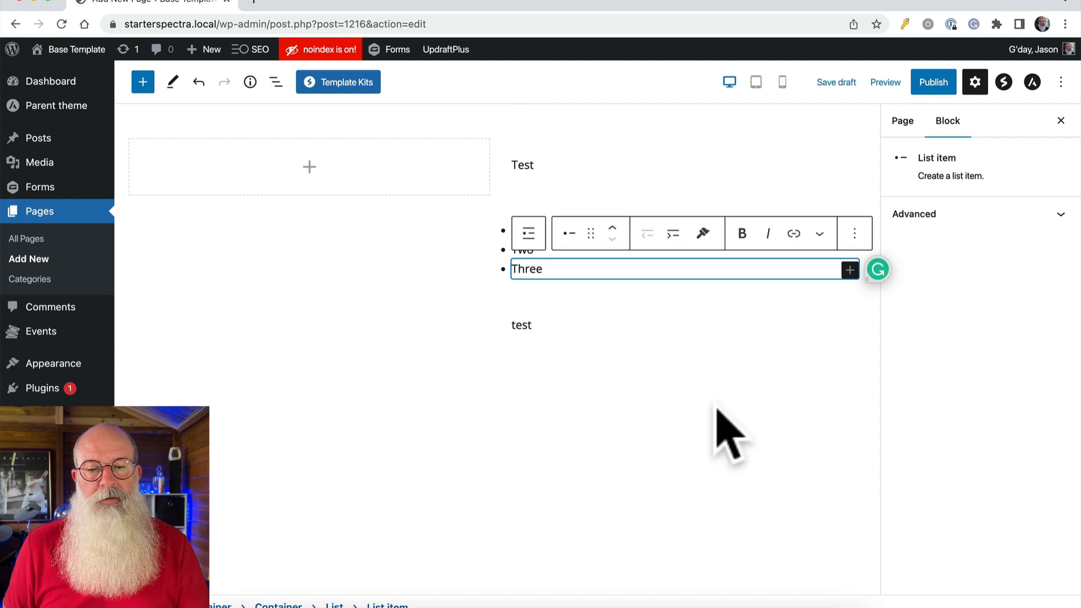
# Step: Set the horizontal Align Items flex property of the second inner container, holding the heading and list, to left alignment
pyautogui.scroll(3, 717, 430)
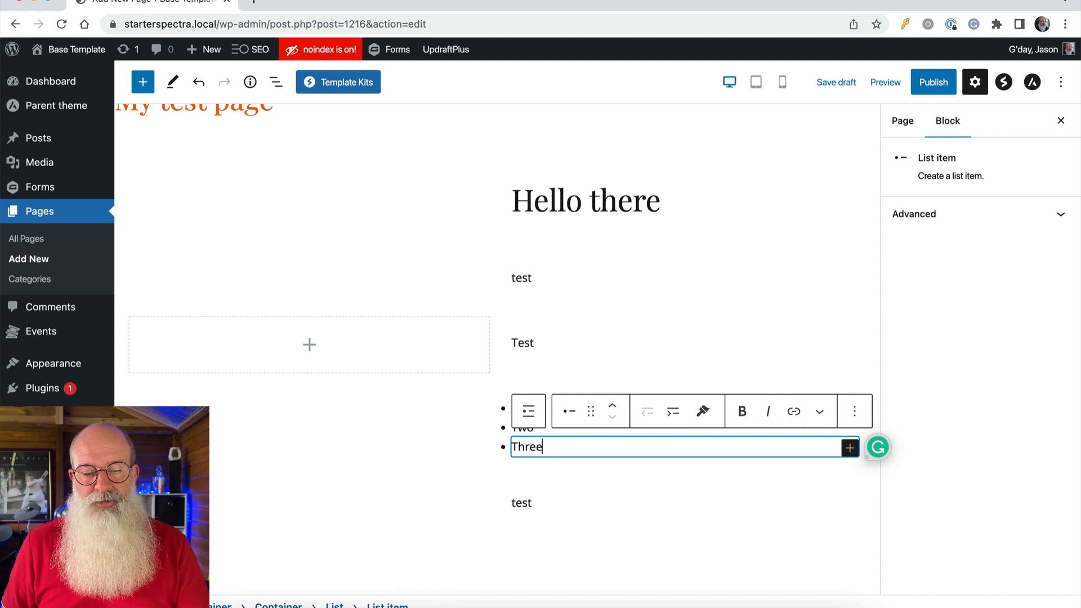
pyautogui.click(284, 606)
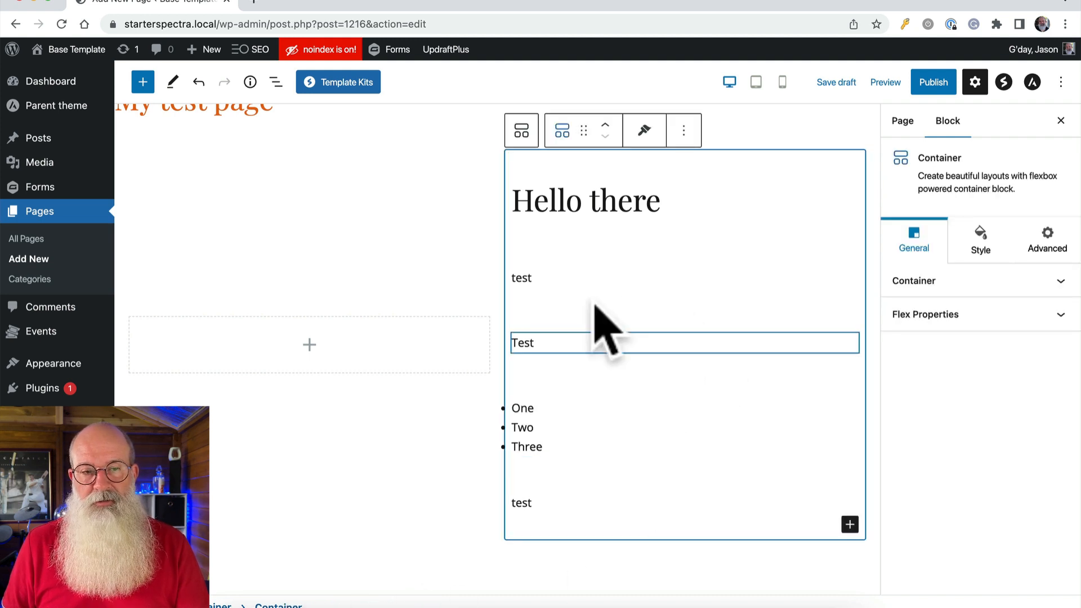
pyautogui.click(276, 83)
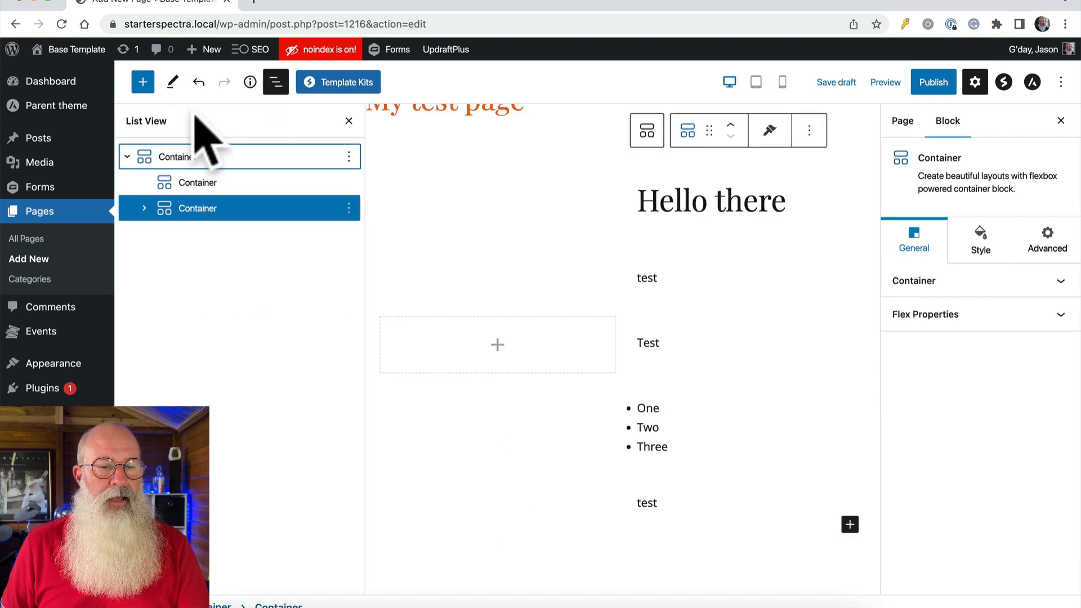
pyautogui.click(164, 187)
pyautogui.click(165, 211)
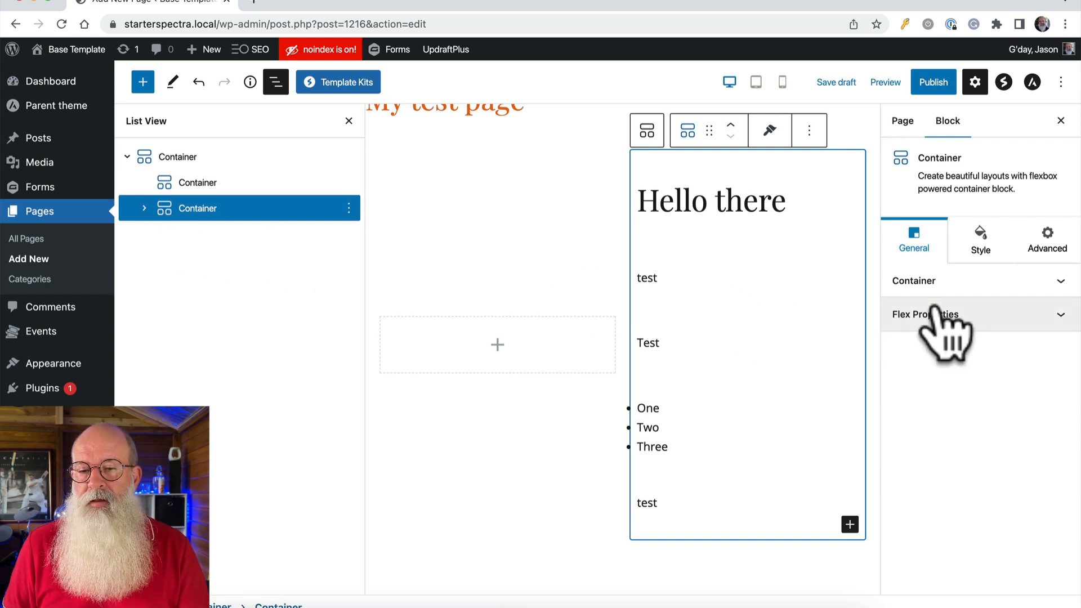
pyautogui.click(961, 316)
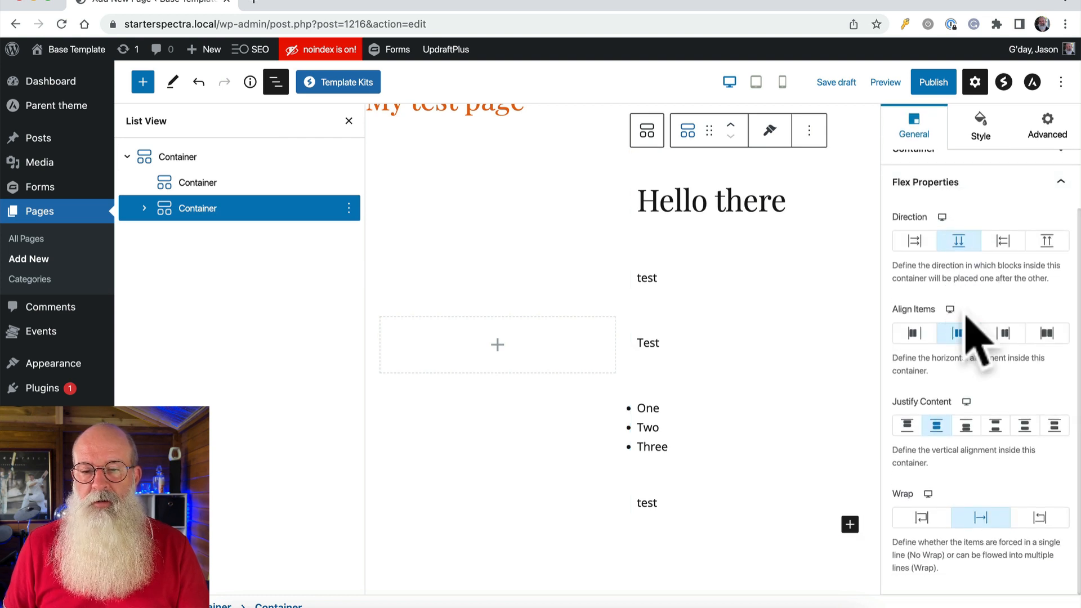
pyautogui.click(911, 334)
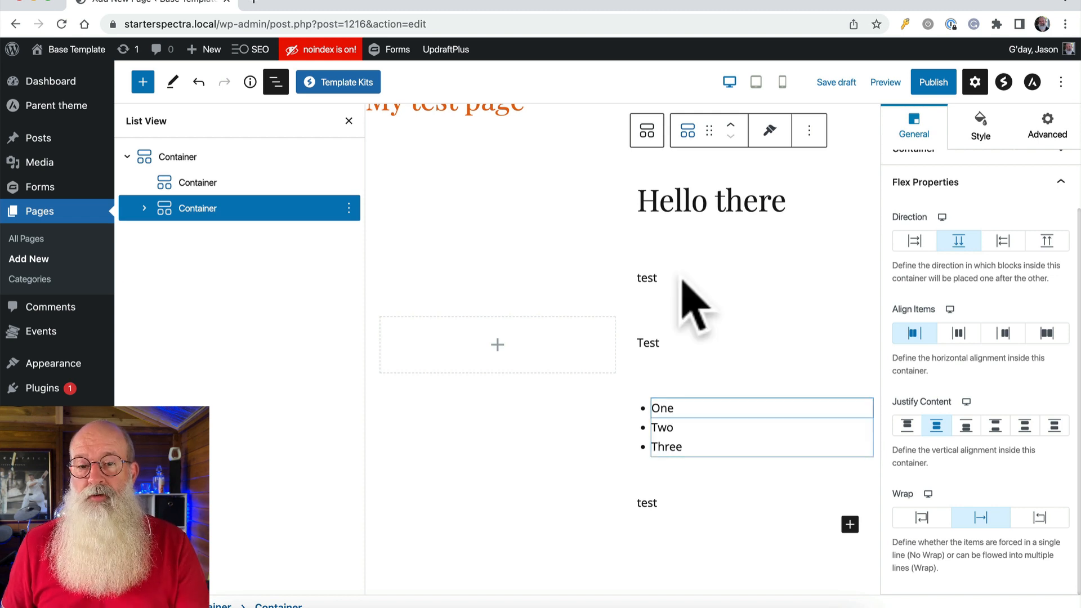
# Step: Select the heading, the outer container and each inner container in turn to examine the nesting and their flex properties
pyautogui.click(698, 209)
pyautogui.moveTo(712, 330)
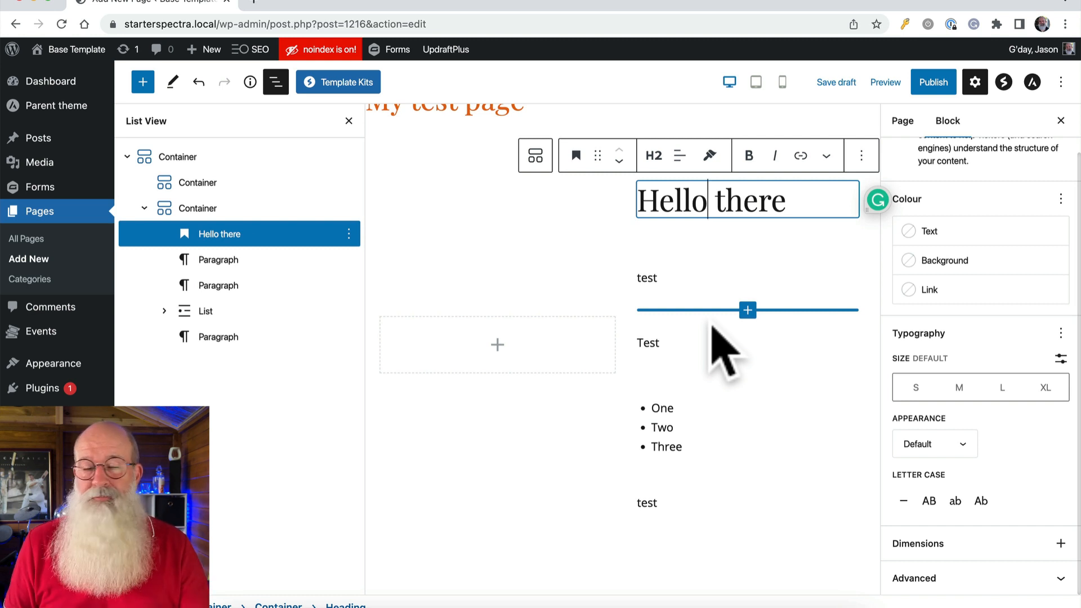
pyautogui.click(178, 158)
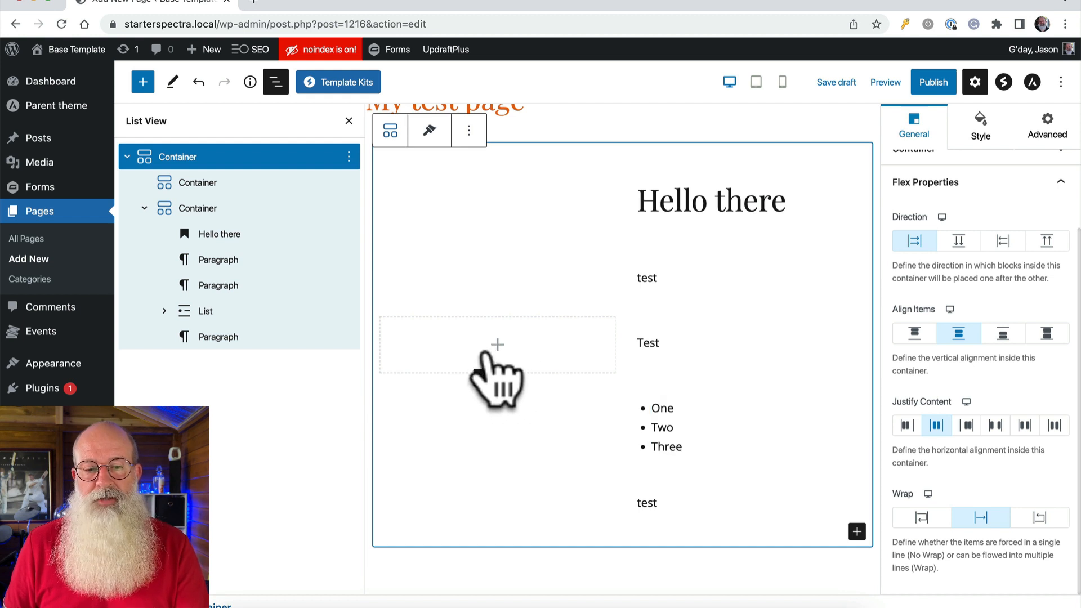
pyautogui.click(186, 183)
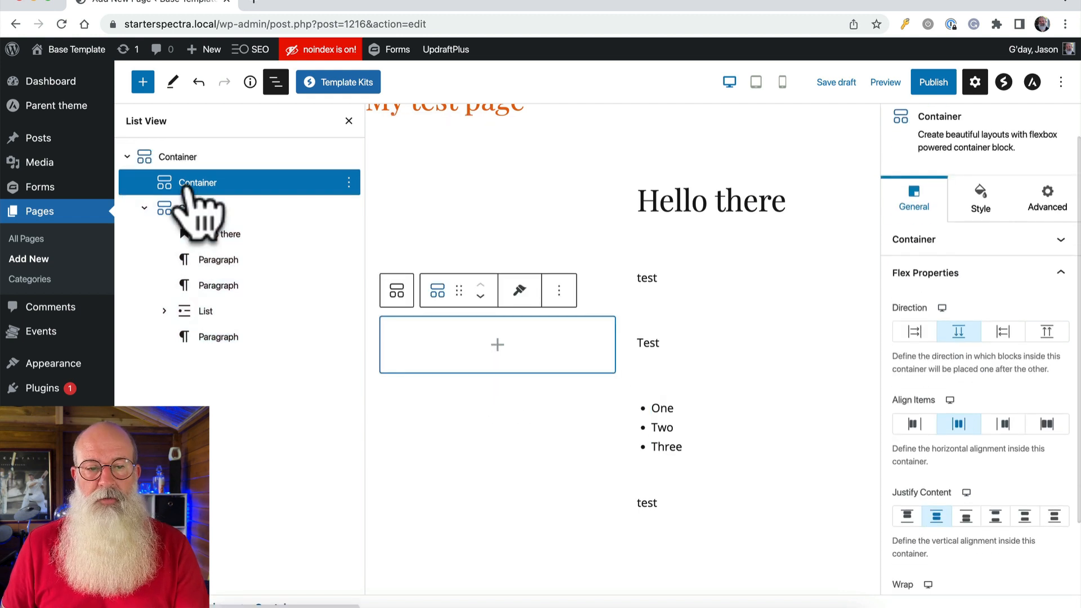
pyautogui.click(195, 208)
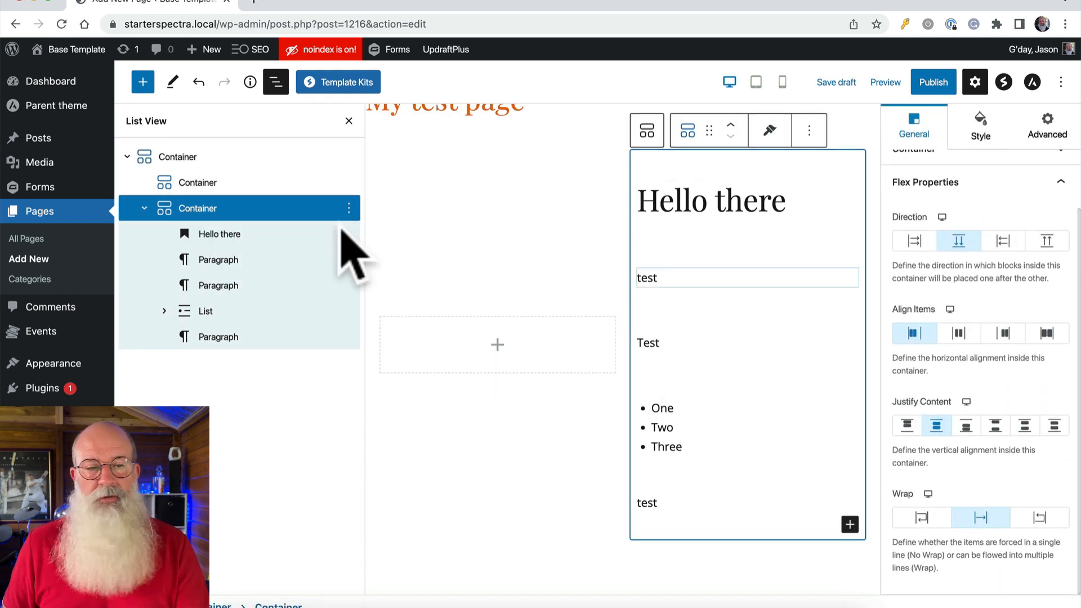
# Step: Give the outer container the HTML anchor "product-name" in its advanced settings
pyautogui.click(184, 159)
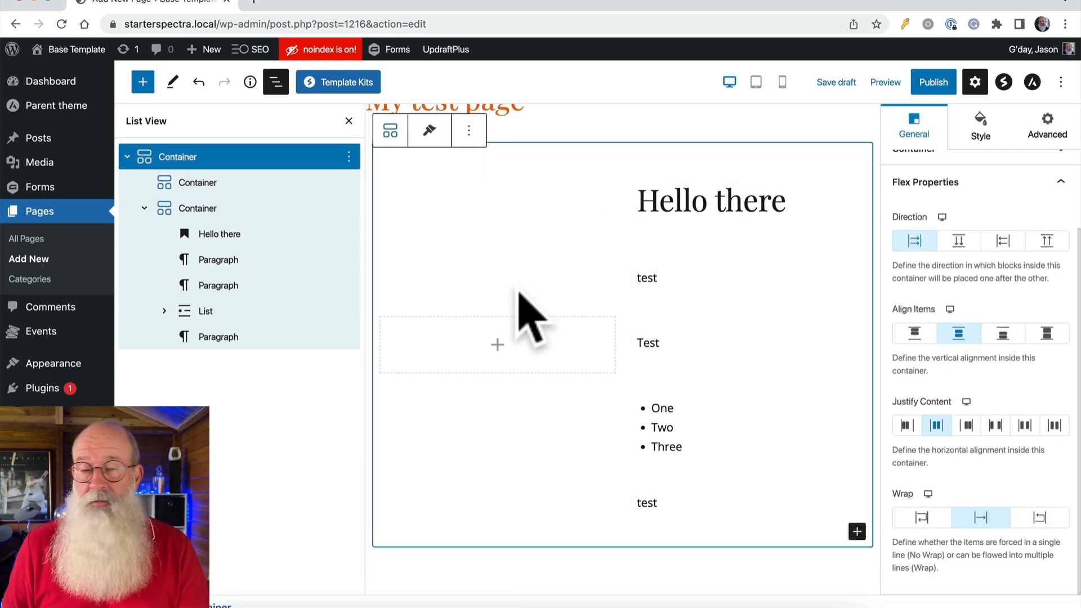
pyautogui.click(1047, 135)
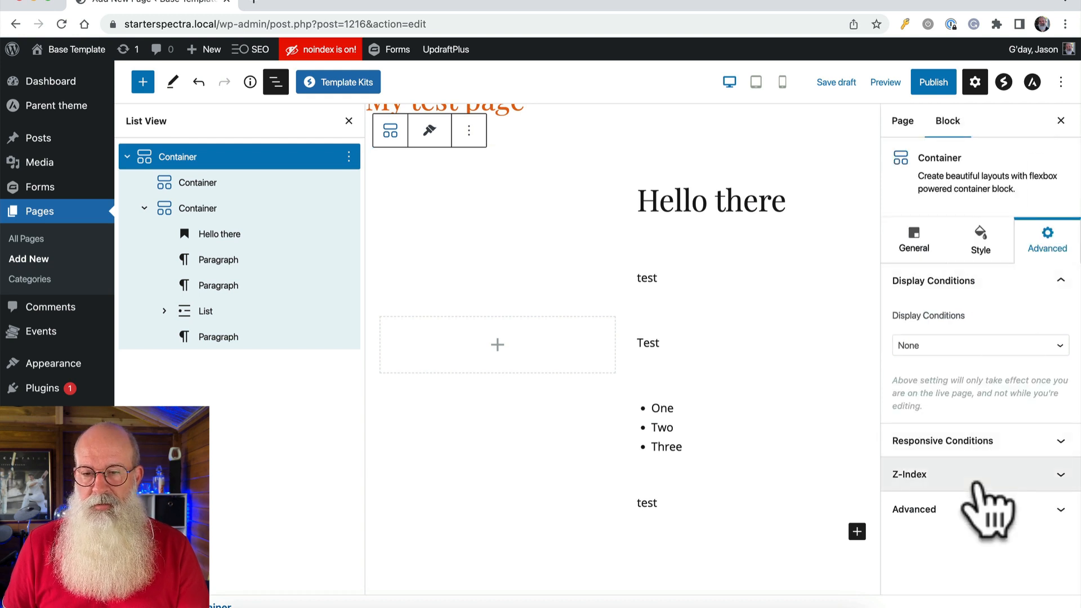
pyautogui.click(958, 510)
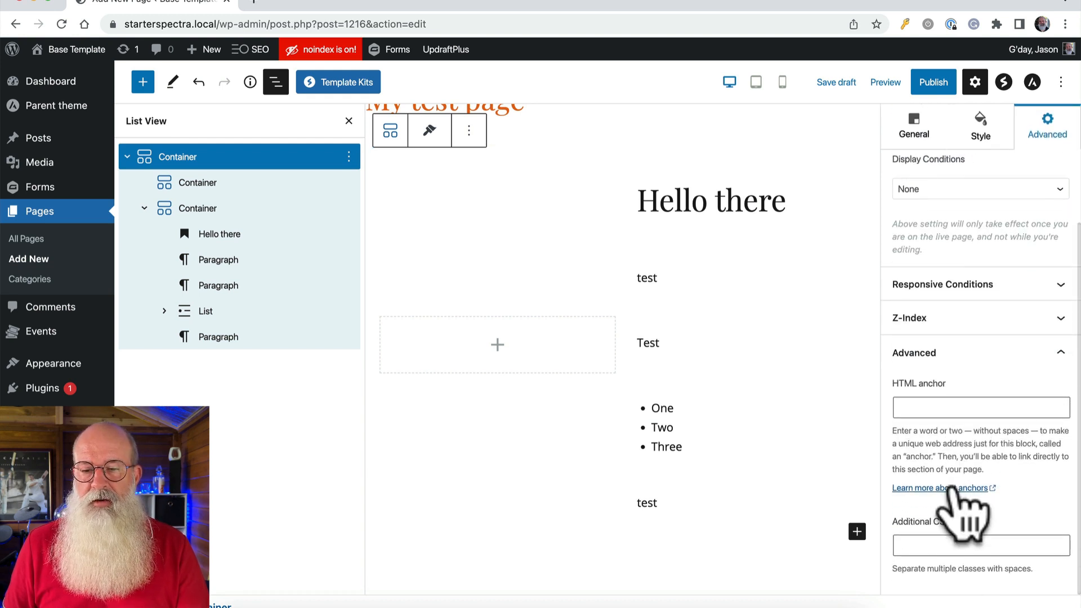
pyautogui.click(936, 408)
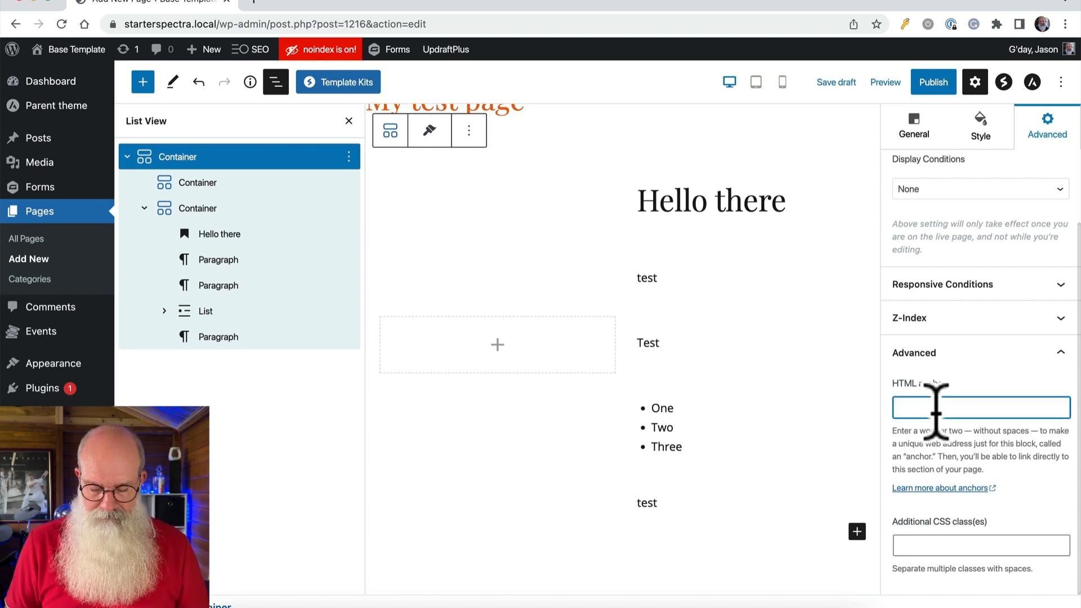
pyautogui.write('product-n')
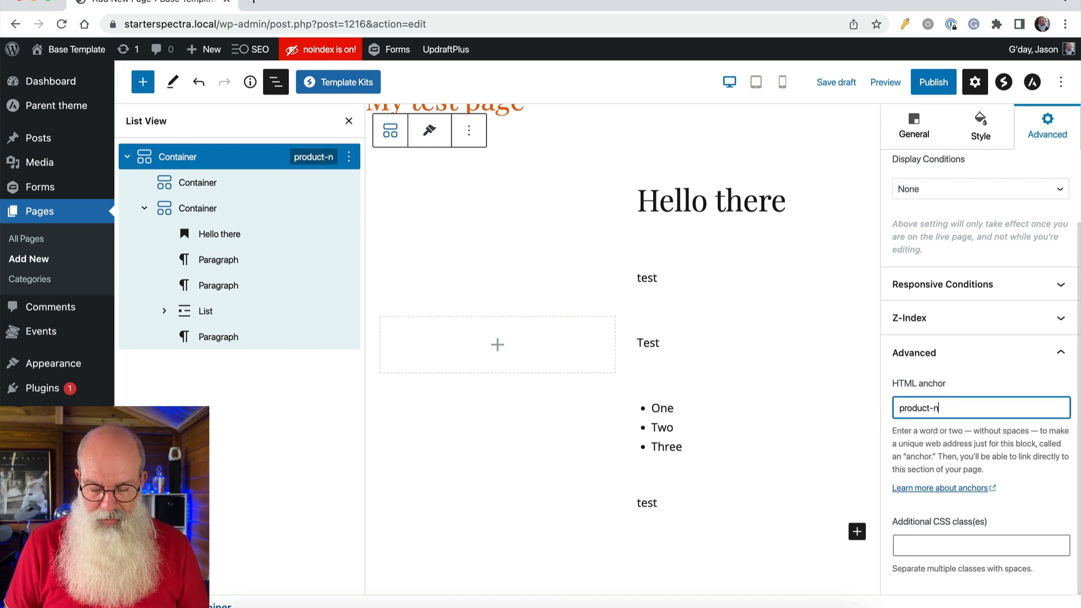
pyautogui.write('ame')
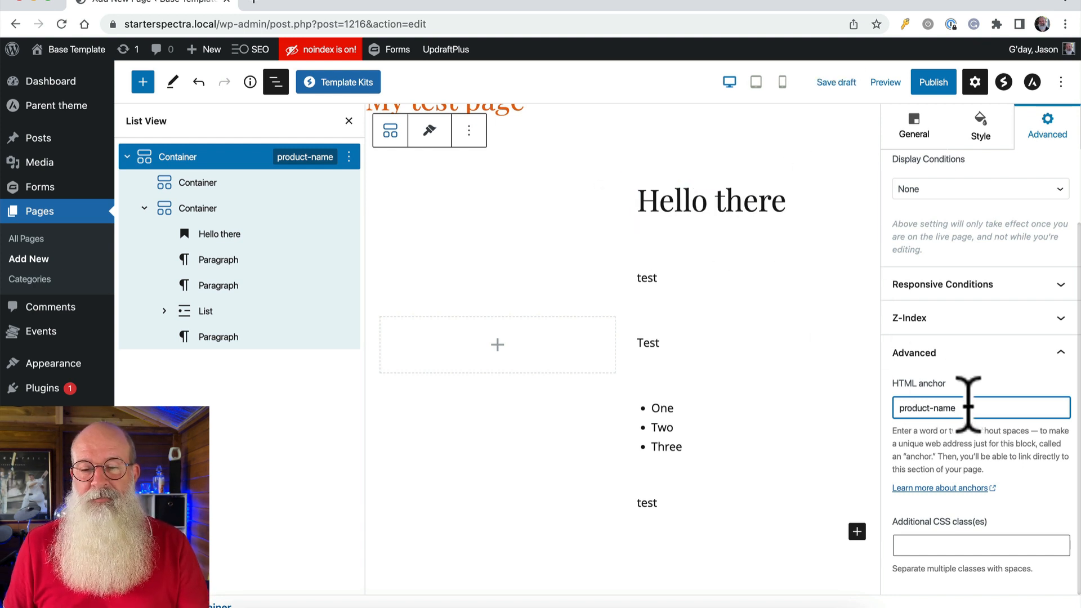
# Step: Set the outer container's HTML anchor to "hello-there"
pyautogui.moveTo(967, 406); pyautogui.dragTo(896, 405)
pyautogui.write('hel')
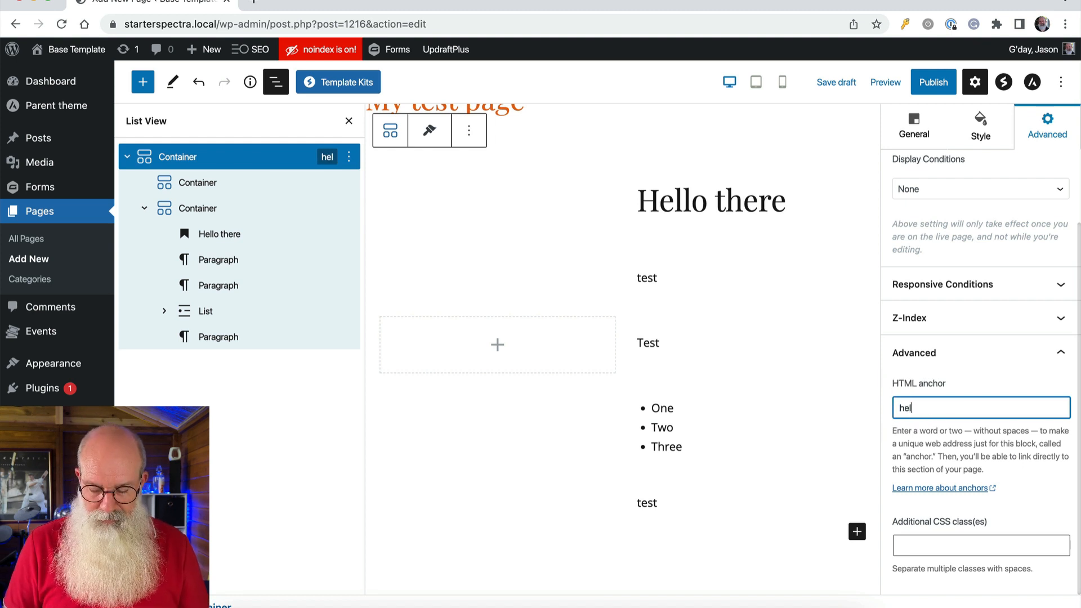
pyautogui.write('l-there')
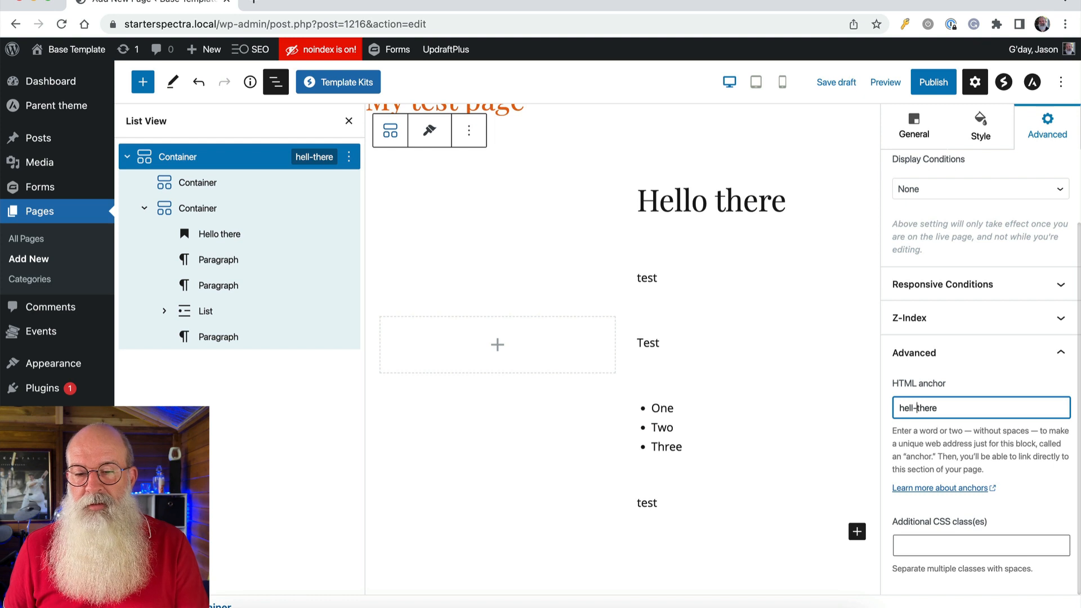
pyautogui.write('o')
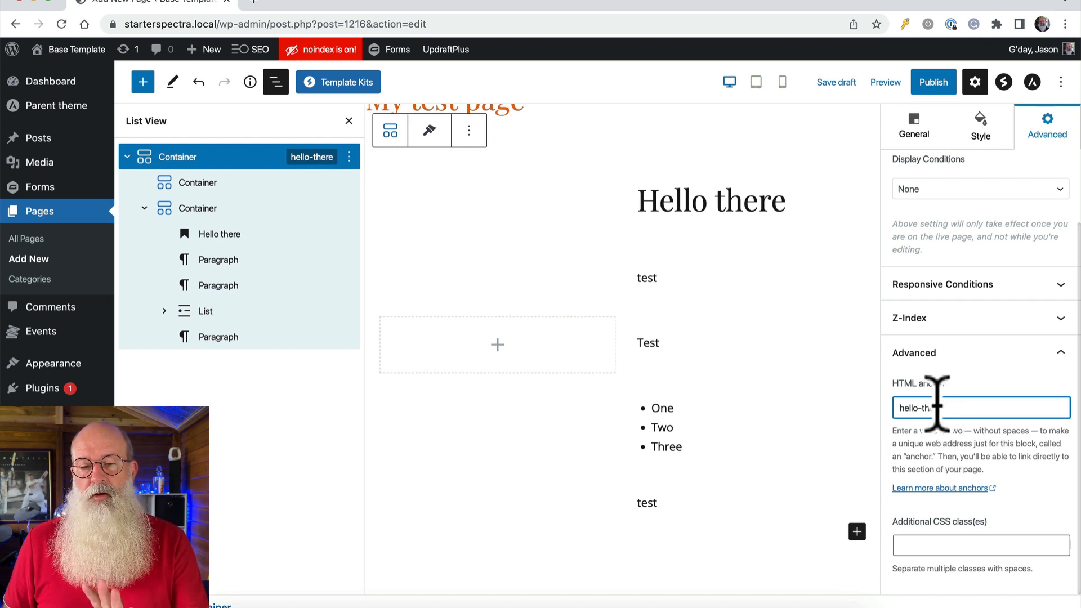
pyautogui.moveTo(937, 408); pyautogui.dragTo(901, 407)
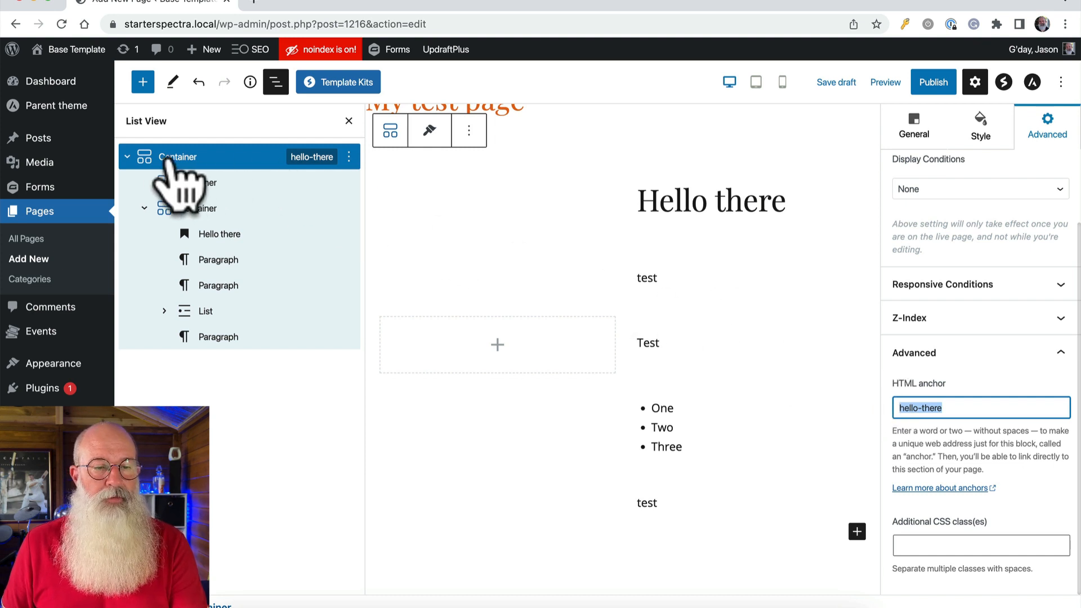
# Step: Collapse the outer container's nested blocks in the List View and close the List View
pyautogui.click(128, 157)
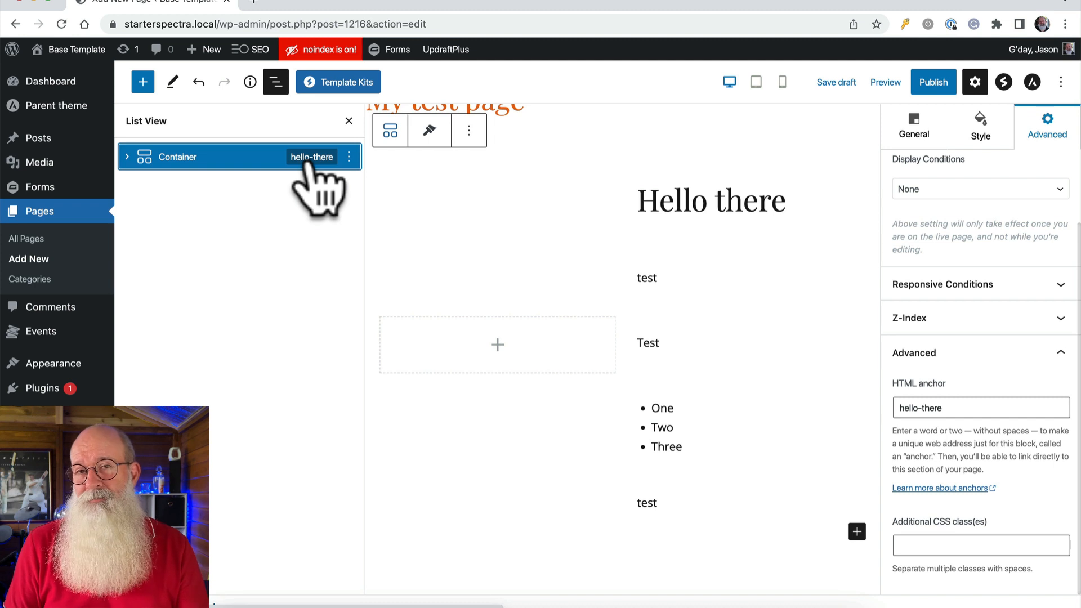
pyautogui.press('super+s')
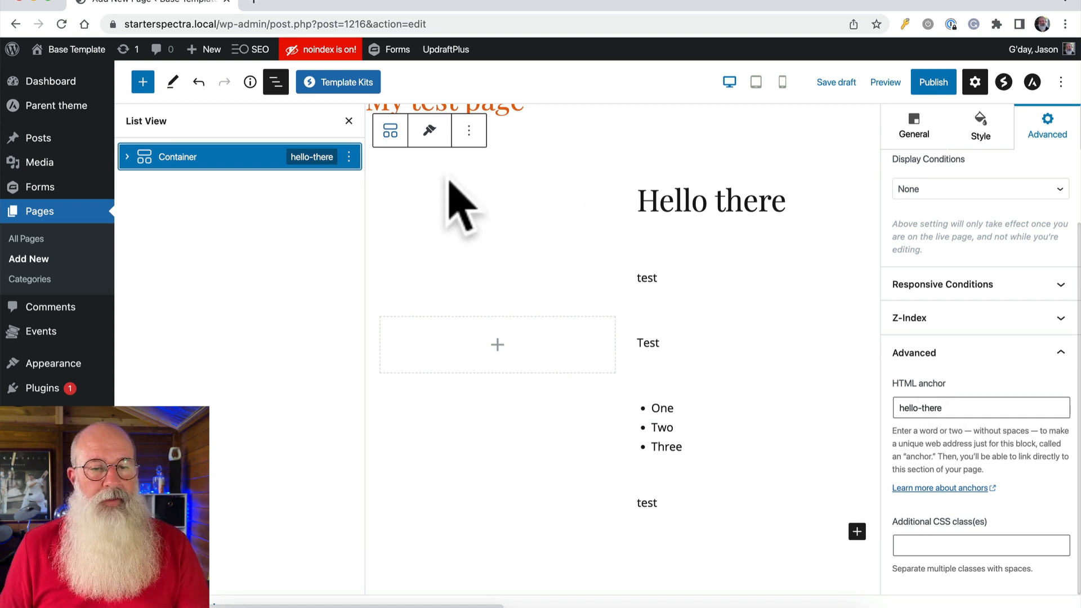
pyautogui.click(349, 122)
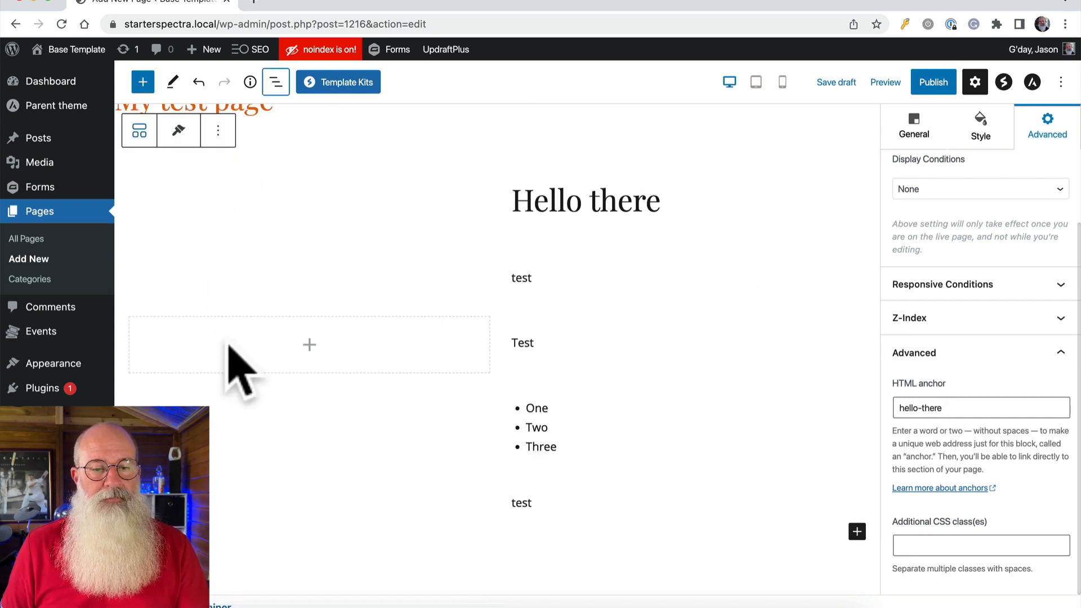
# Step: Insert an Image block in the empty first column using mt-sample-background.jpg from the Media Library
pyautogui.click(309, 345)
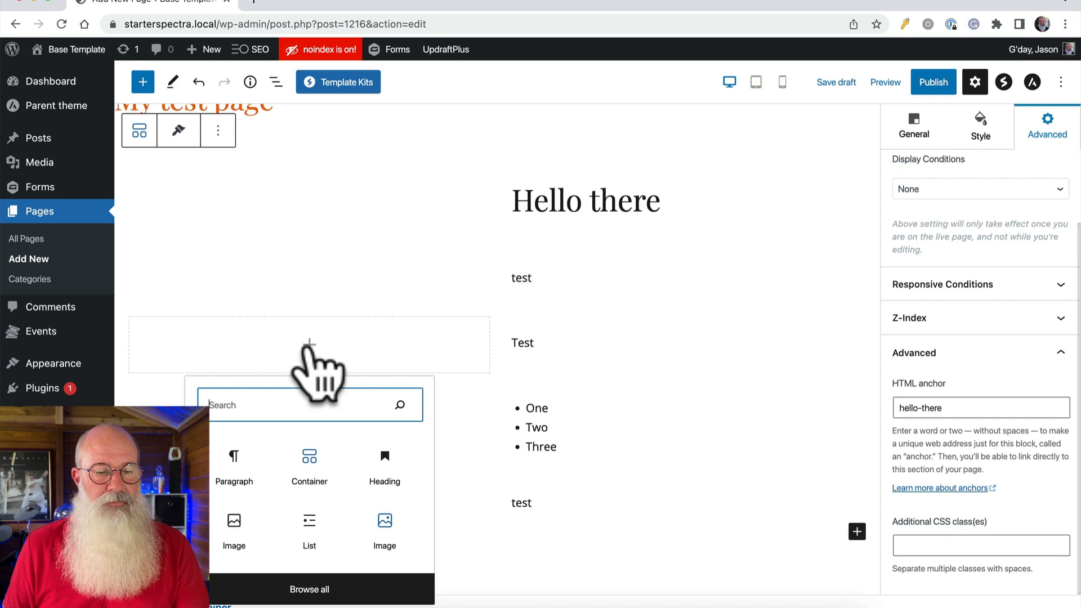
pyautogui.click(233, 527)
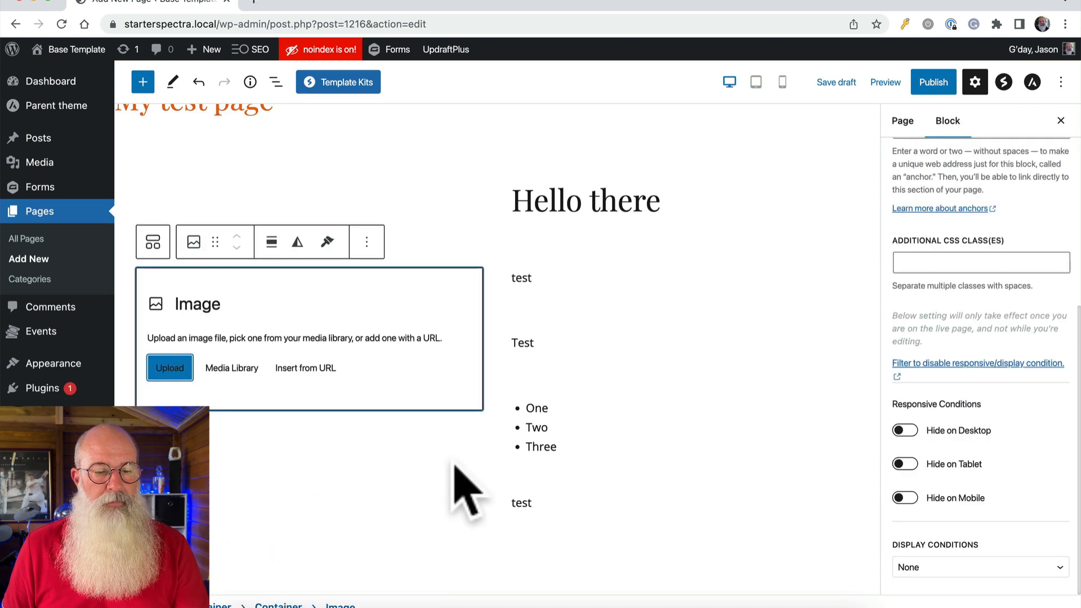
pyautogui.click(242, 369)
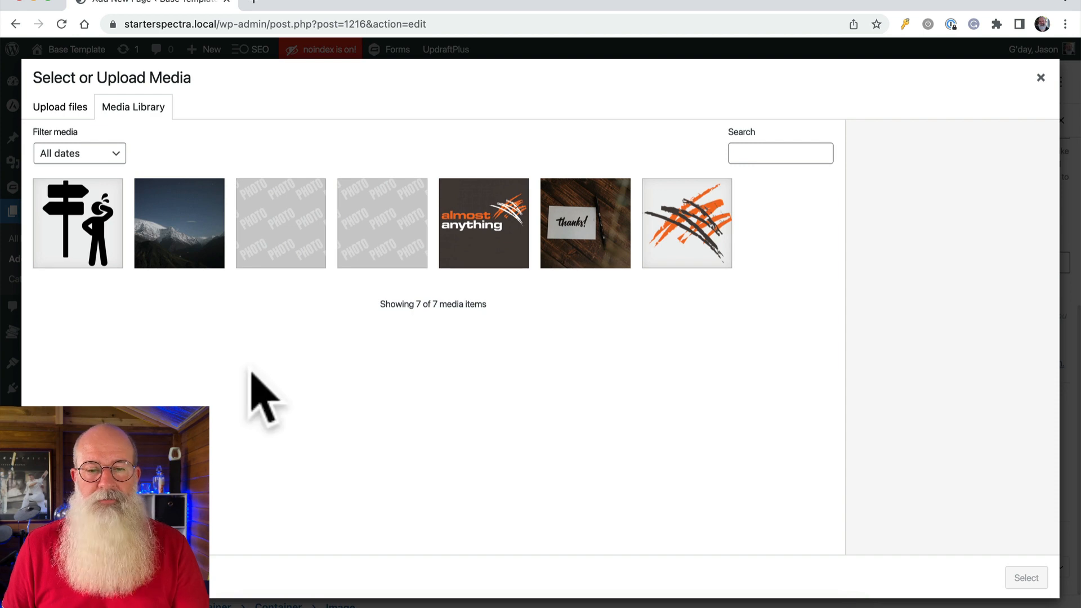
pyautogui.click(199, 242)
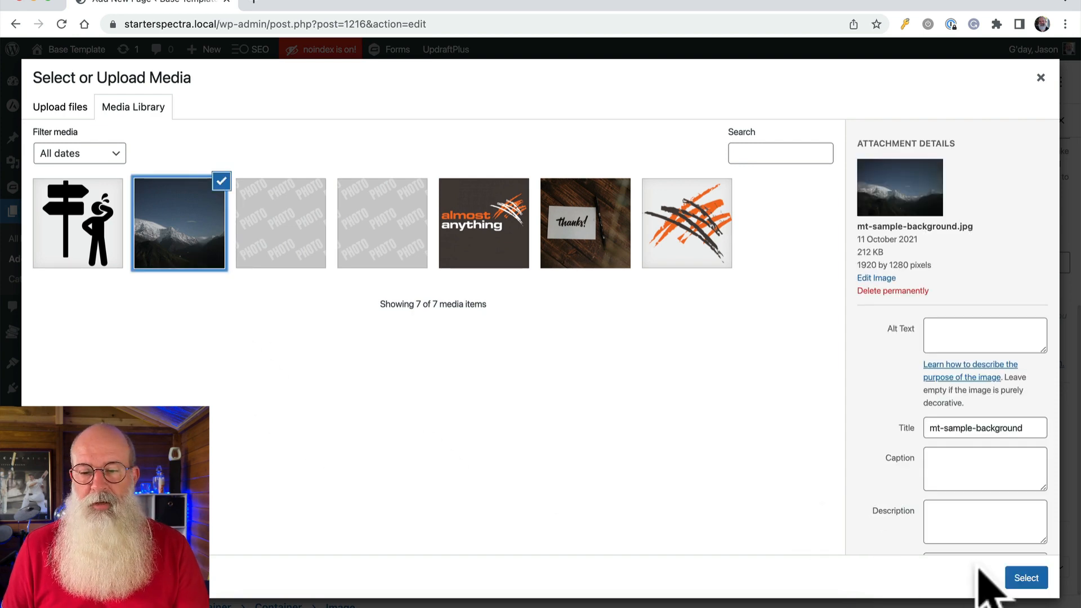
pyautogui.click(1027, 577)
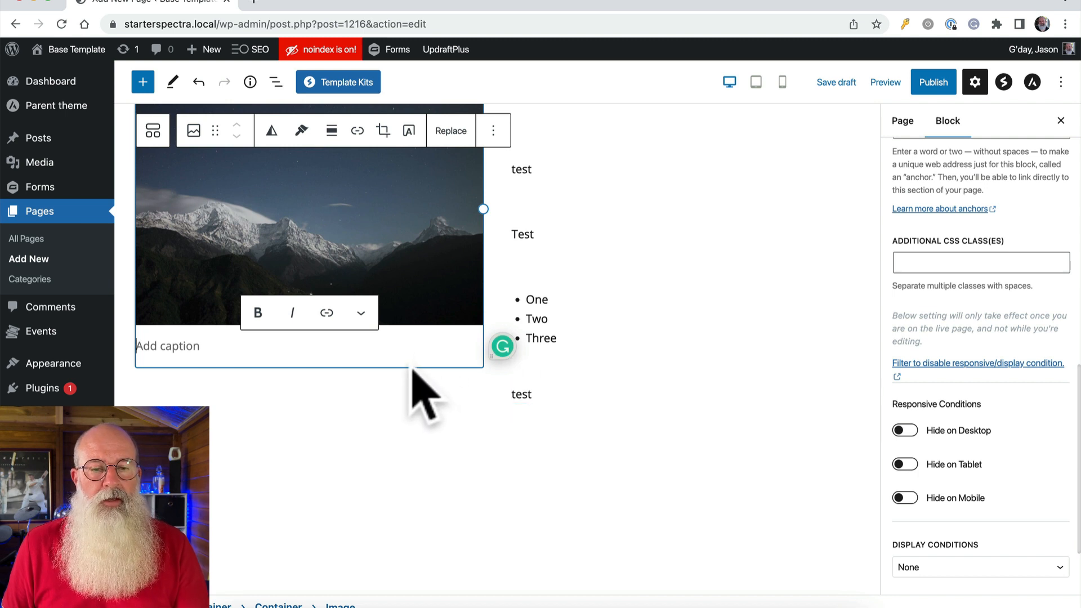
# Step: Publish the "My test page" page
pyautogui.scroll(1, 534, 303)
pyautogui.scroll(3, 534, 303)
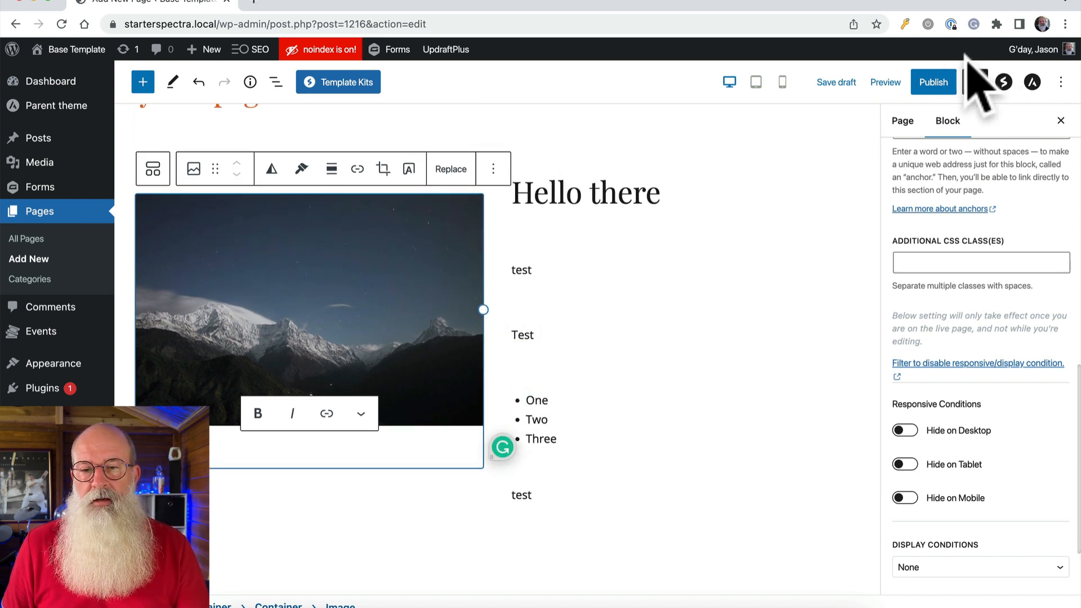
pyautogui.click(935, 83)
pyautogui.click(938, 81)
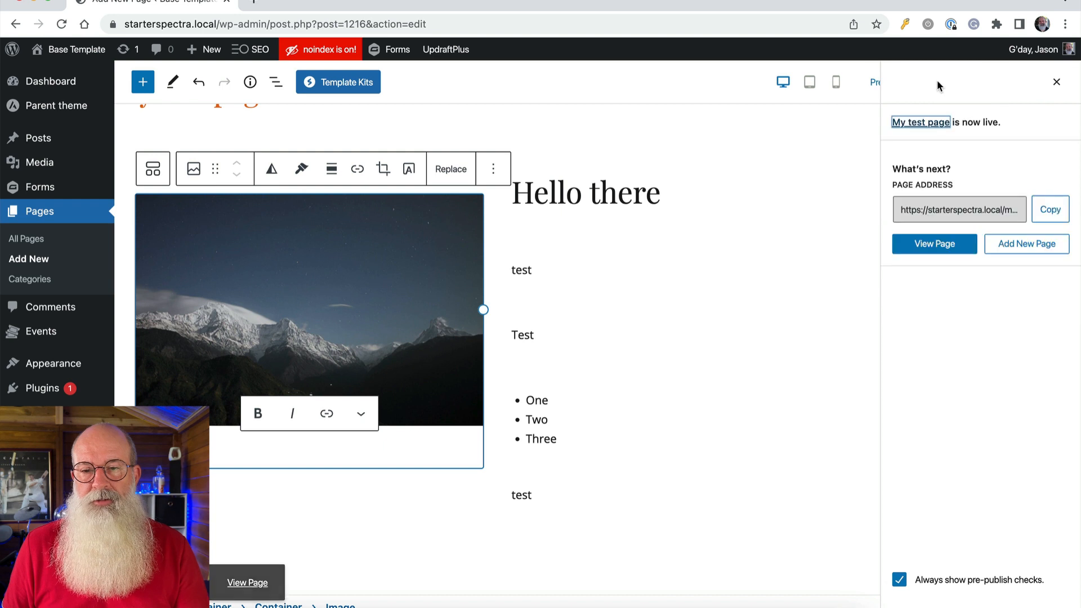
# Step: View the live page and examine how the image and text columns are laid out
pyautogui.click(946, 246)
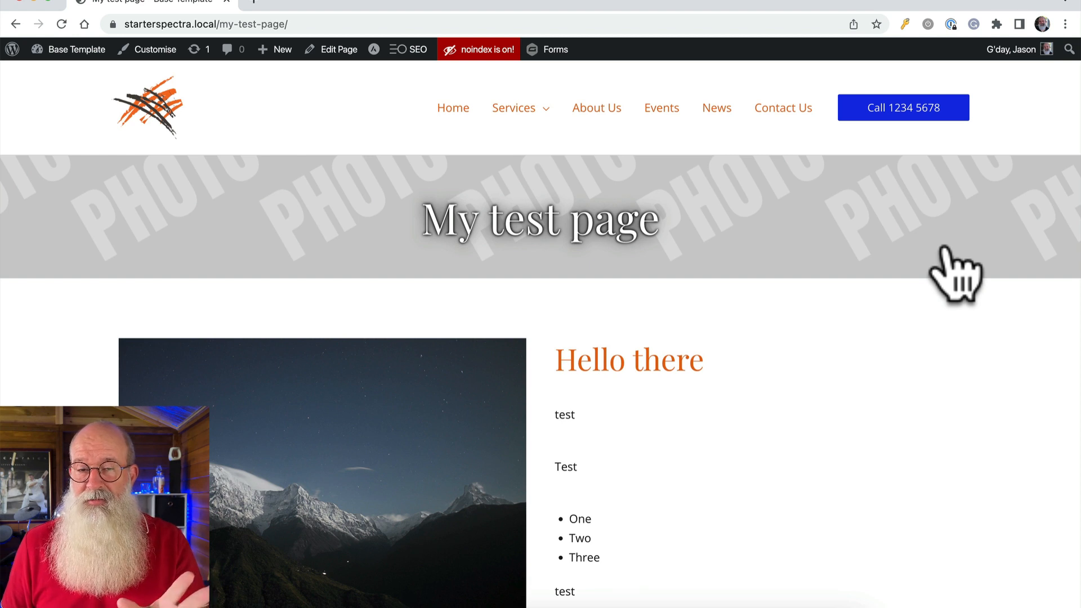
pyautogui.scroll(-3, 954, 266)
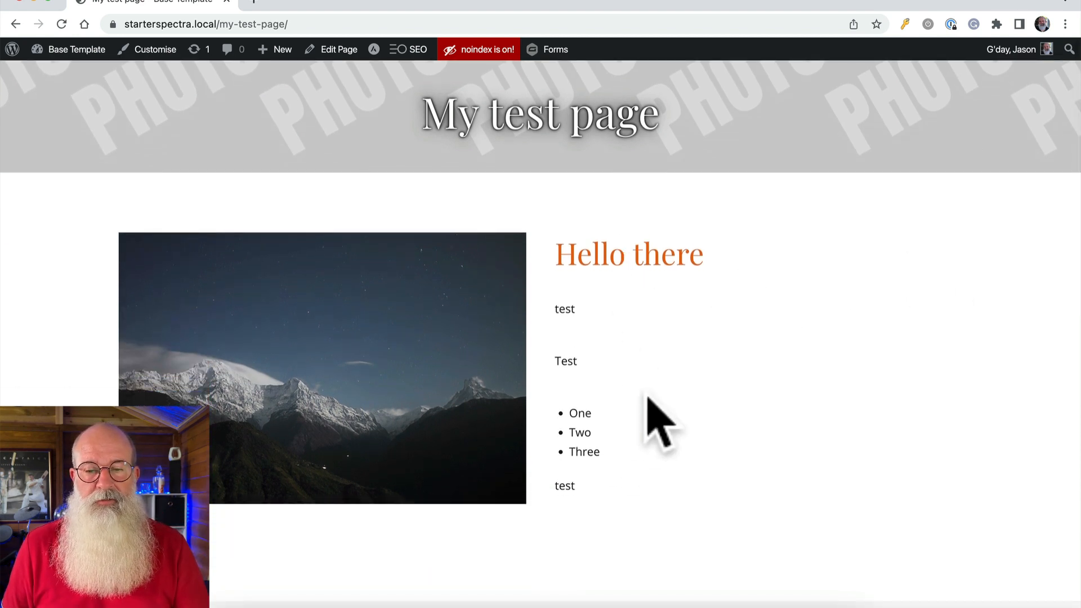
pyautogui.scroll(-3, 799, 338)
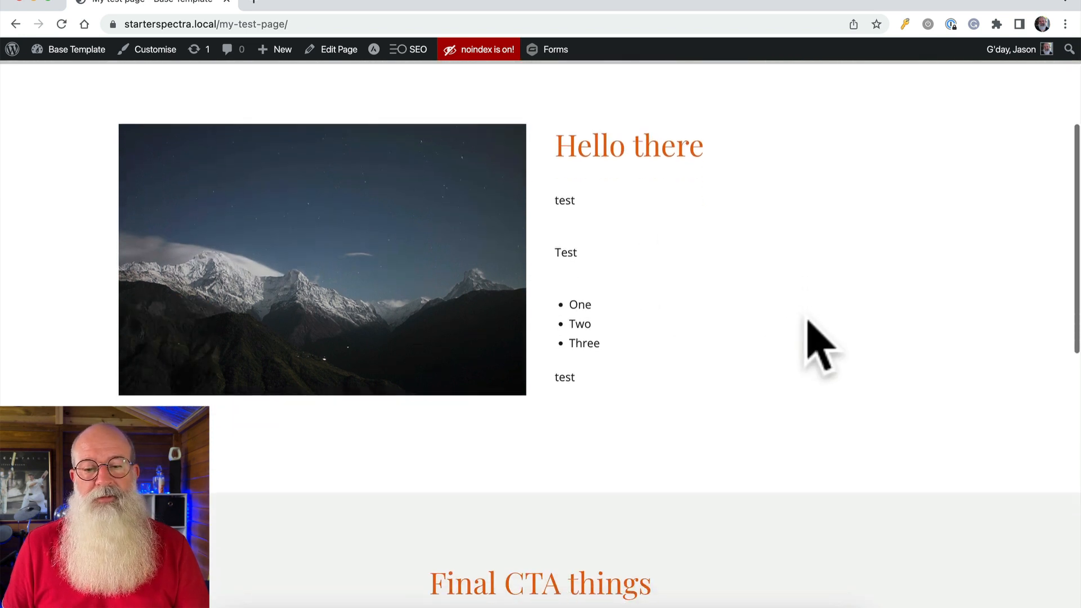
pyautogui.scroll(4, 809, 322)
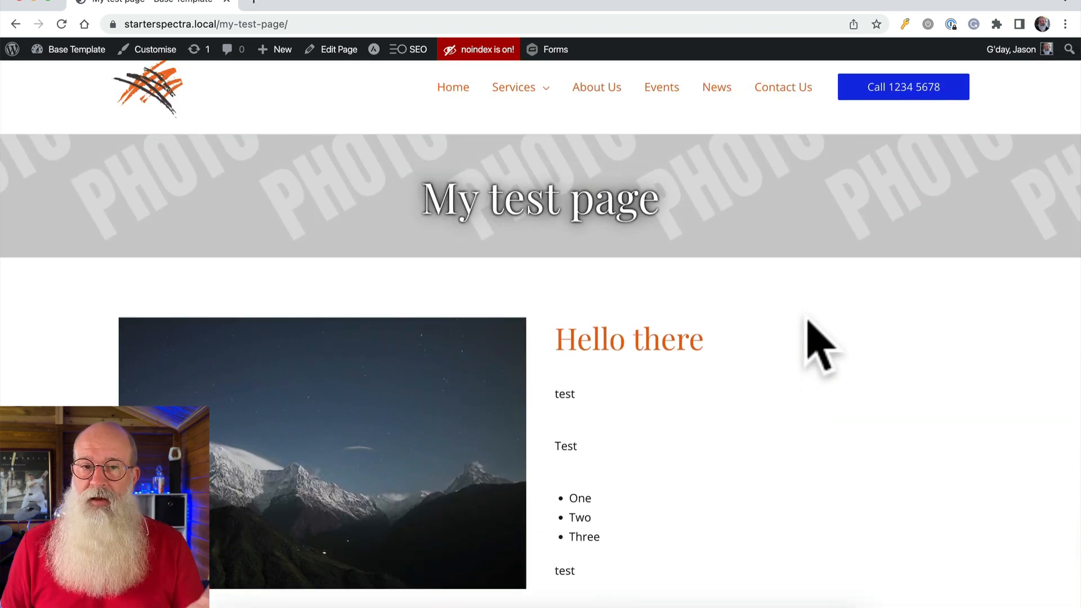
# Step: Examine how the two columns stack on the live page in the iPhone 12 Pro device preview, and close the developer tools
pyautogui.rightClick(861, 291)
pyautogui.click(906, 569)
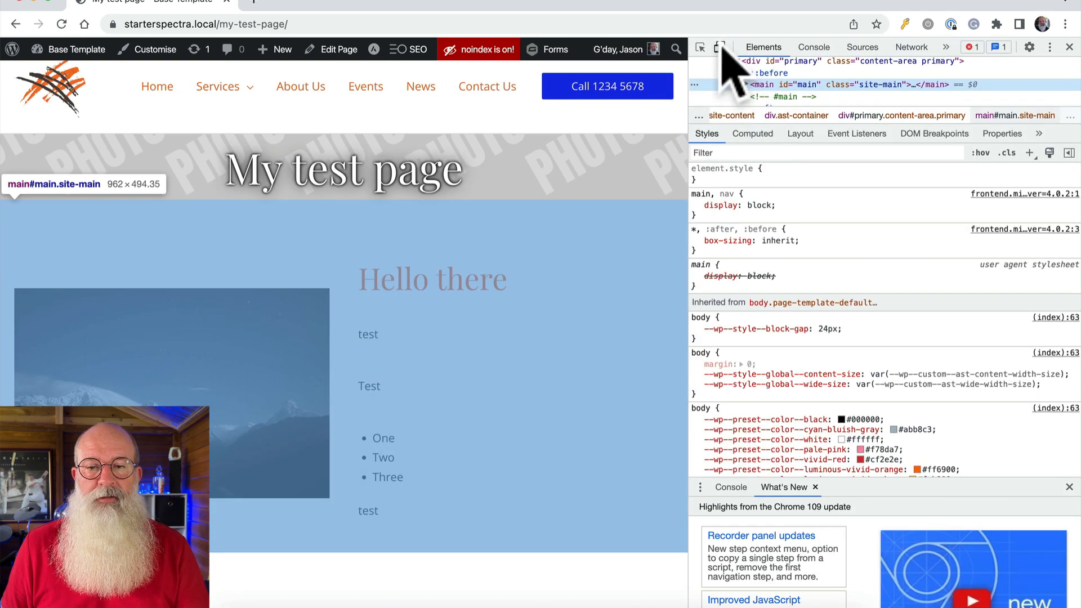
pyautogui.click(720, 47)
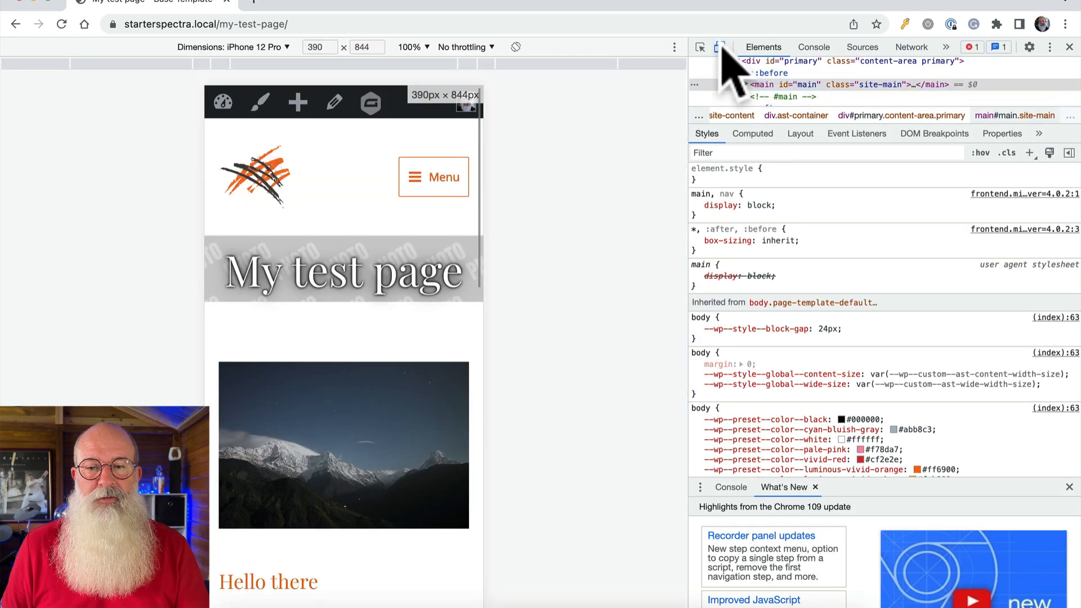
pyautogui.scroll(-5, 406, 321)
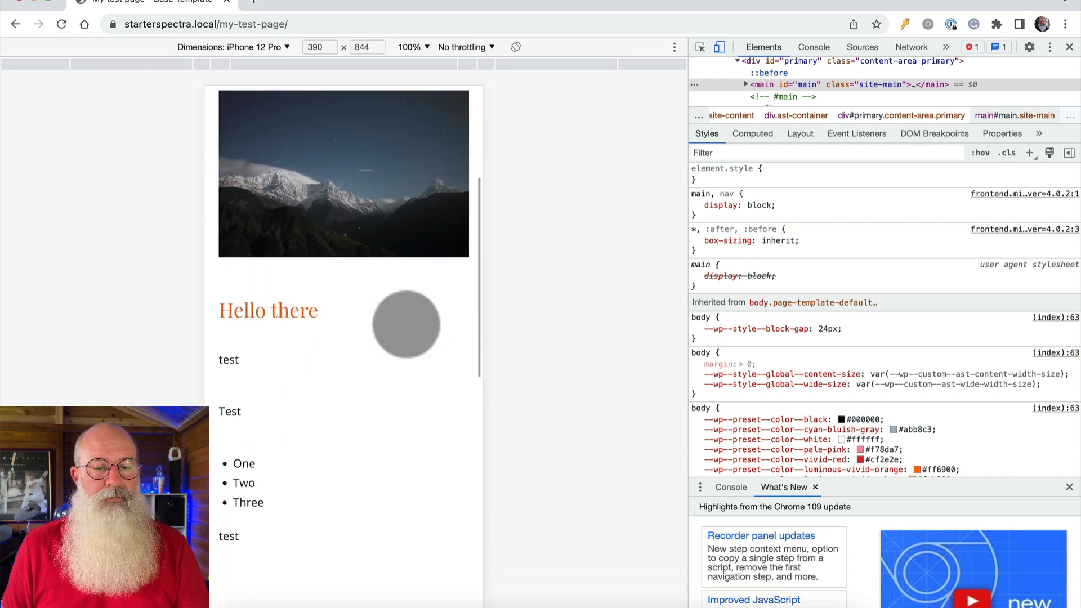
pyautogui.scroll(4, 406, 325)
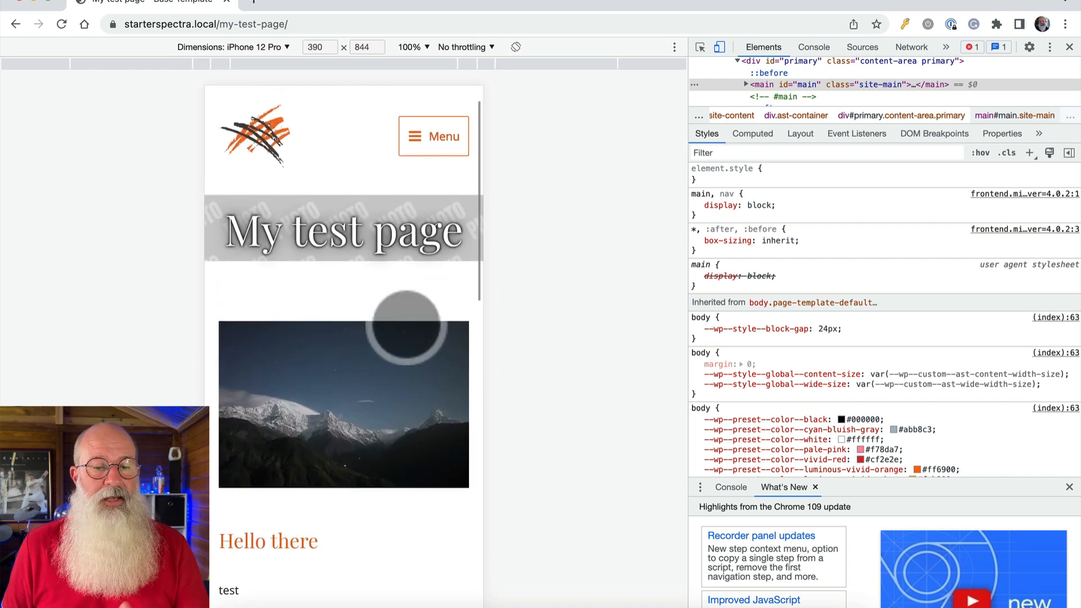
pyautogui.scroll(-4, 406, 324)
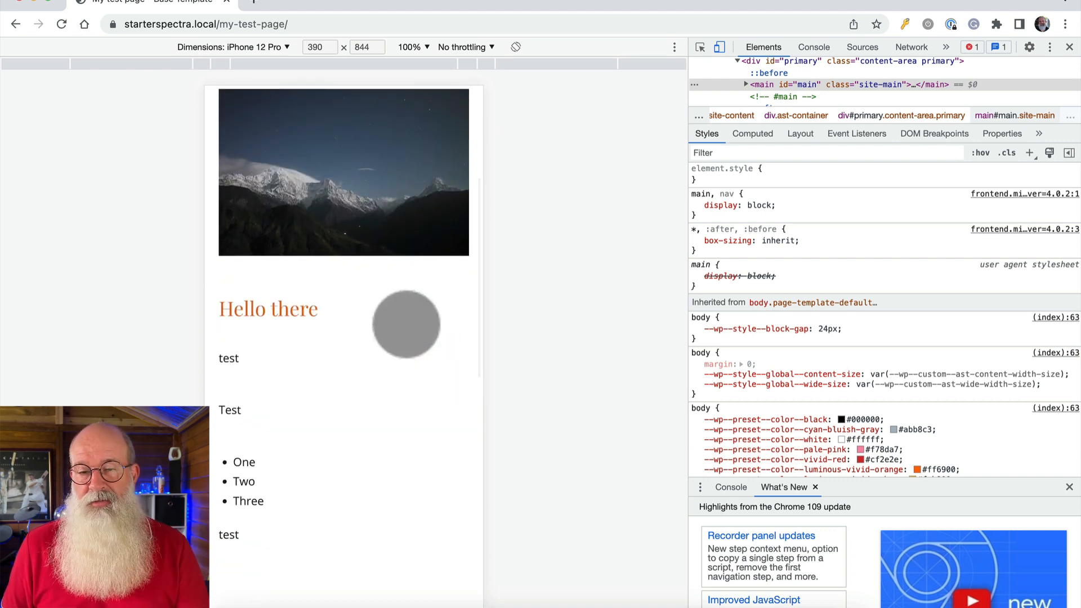
pyautogui.click(1069, 47)
pyautogui.scroll(2, 788, 296)
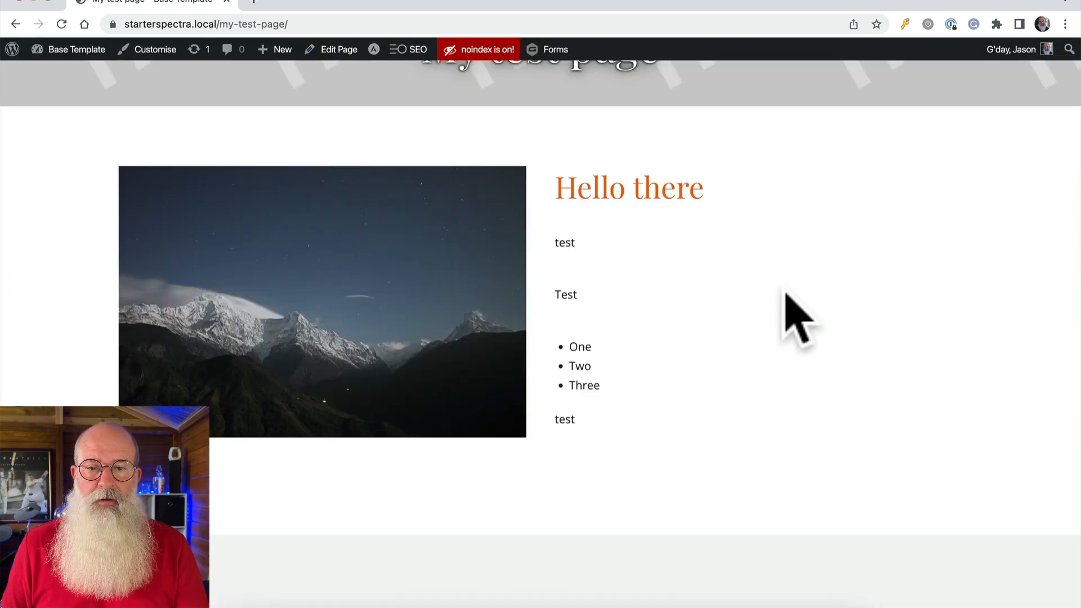
# Step: Edit the page, add paragraphs "savjdshvjksda", "sdjkshfjk", "sdfjahsfdjk", "sdfasf" and "dsfasf" below the last "test" paragraph, and update the page
pyautogui.click(317, 56)
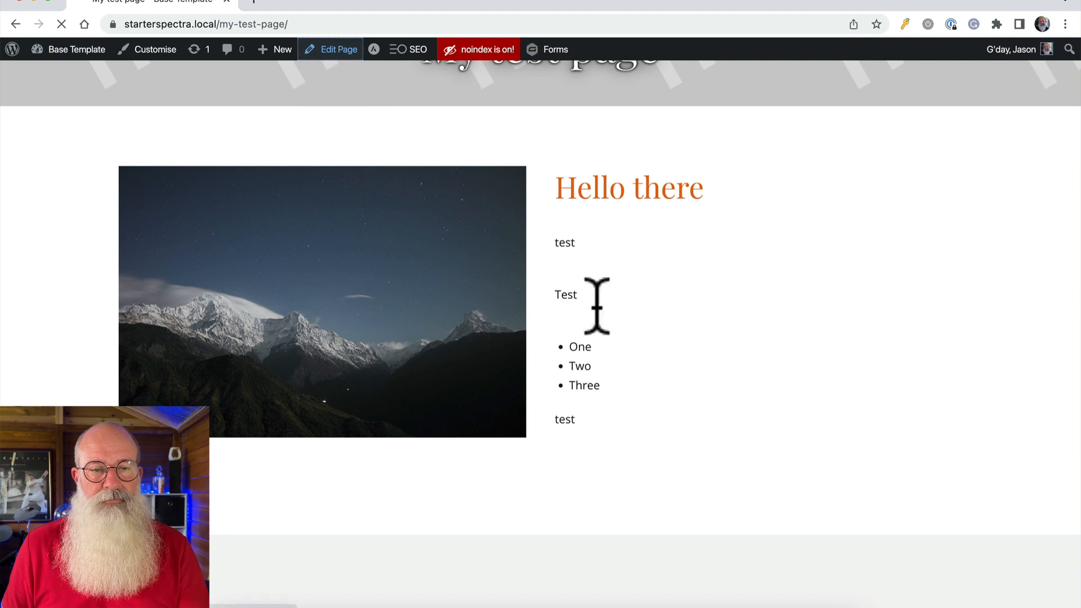
pyautogui.scroll(-5, 617, 336)
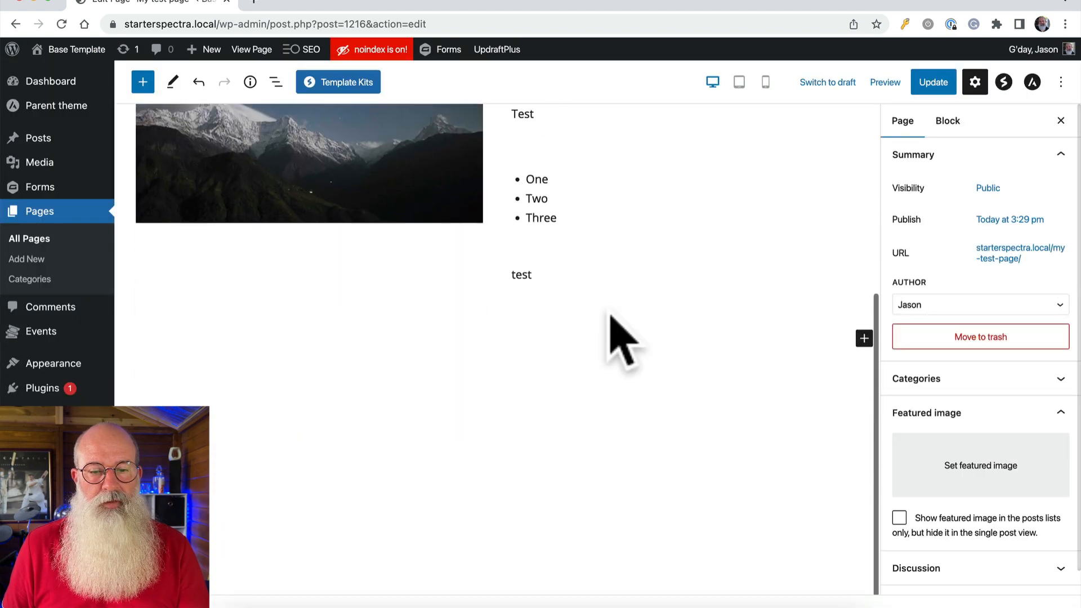
pyautogui.scroll(1, 580, 271)
pyautogui.click(608, 273)
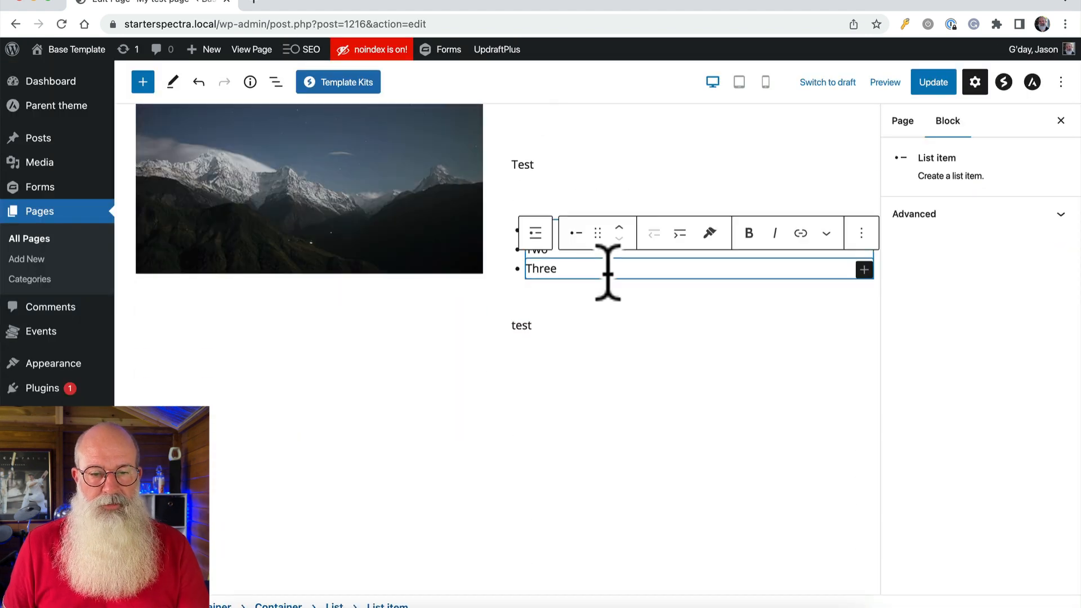
pyautogui.click(532, 326)
pyautogui.press('Return')
pyautogui.write('savjdshv')
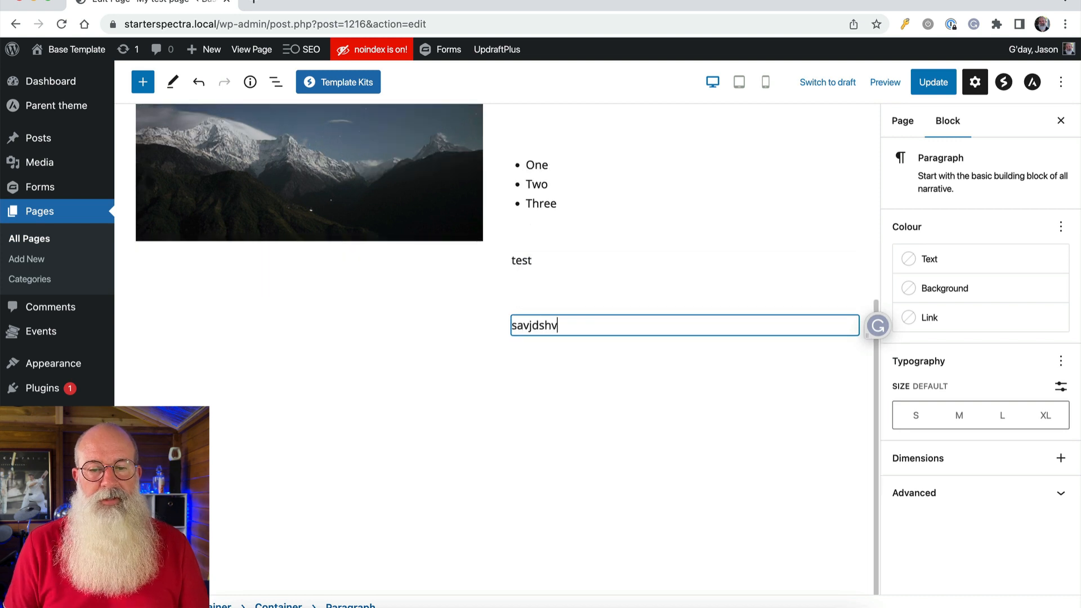
pyautogui.write('jksda')
pyautogui.press('Return')
pyautogui.write('sdjkshfjk')
pyautogui.press('Return')
pyautogui.write('sdfjahsfd')
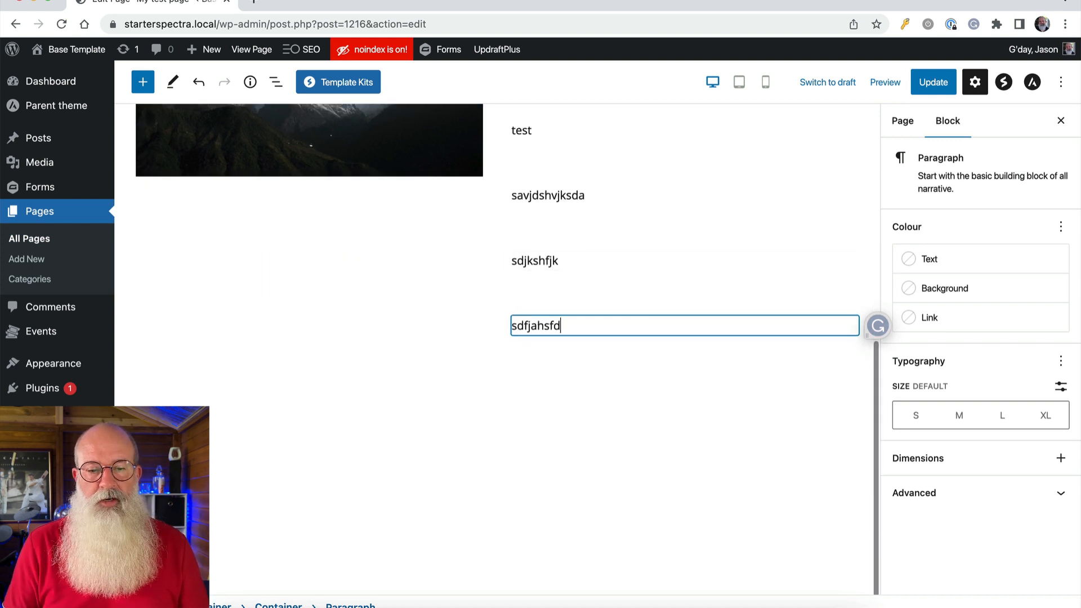
pyautogui.write('jk')
pyautogui.press('Return')
pyautogui.write('sdfasf')
pyautogui.press('Return')
pyautogui.write('ds')
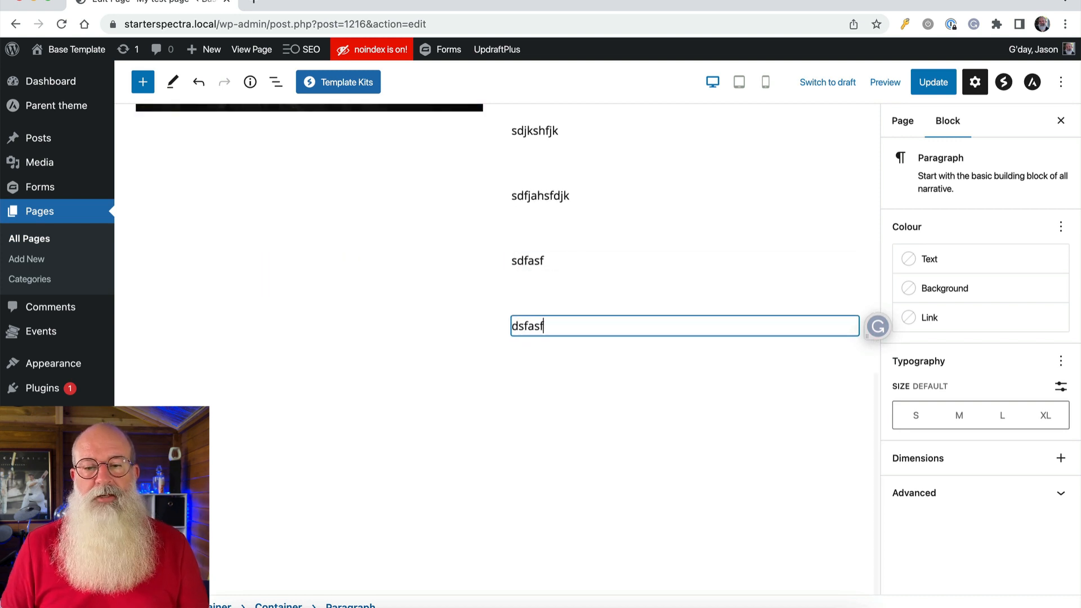
pyautogui.click(932, 82)
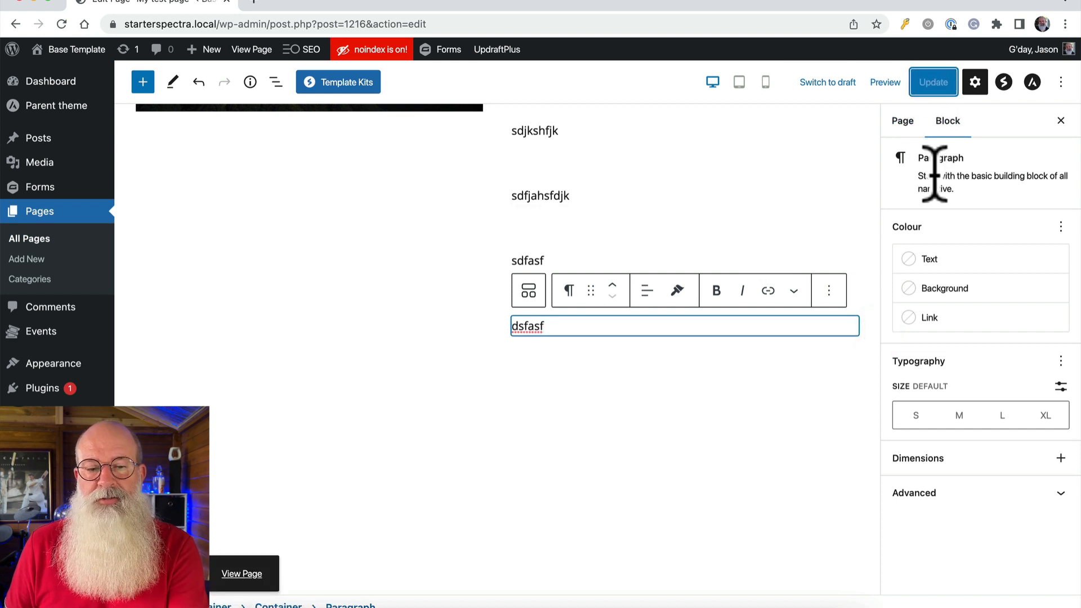
# Step: View the live page and examine how the image is vertically positioned beside the longer text column
pyautogui.click(237, 574)
pyautogui.scroll(-5, 695, 422)
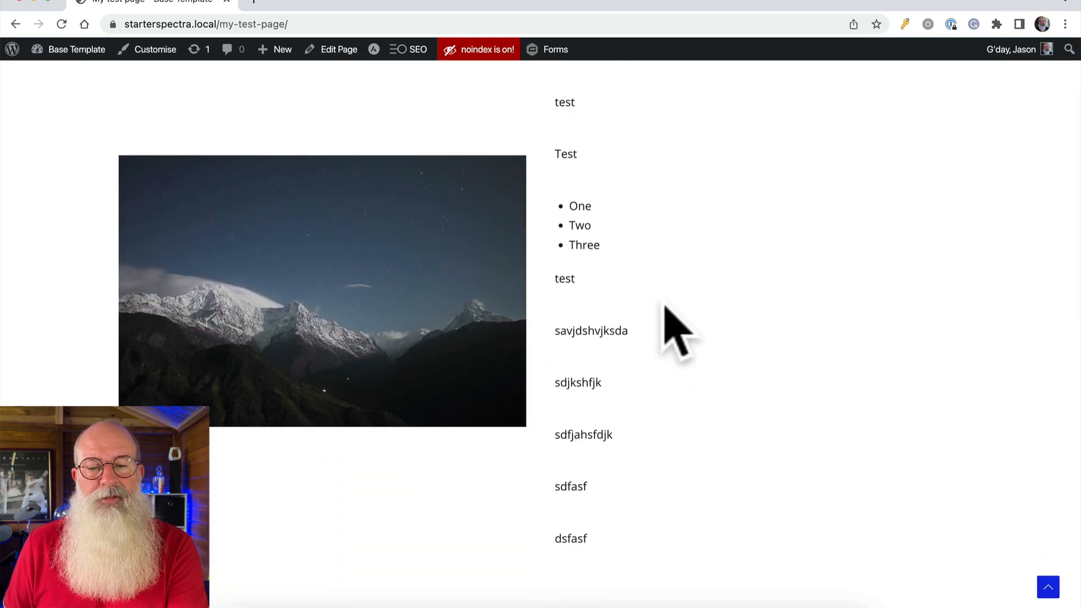
pyautogui.scroll(2, 669, 313)
pyautogui.scroll(-3, 666, 309)
pyautogui.scroll(3, 628, 217)
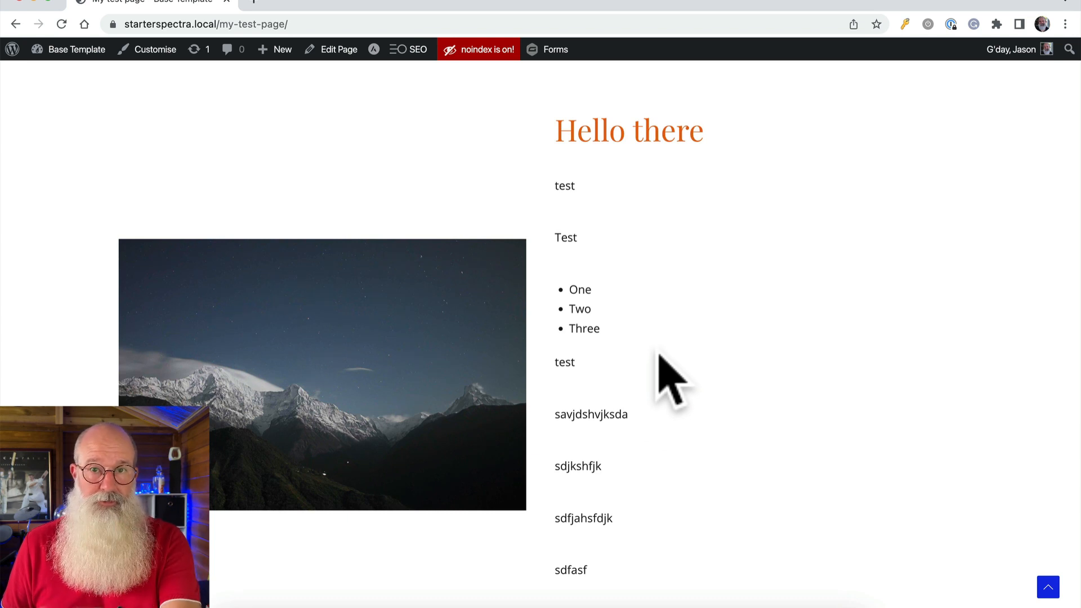
pyautogui.scroll(-3, 662, 355)
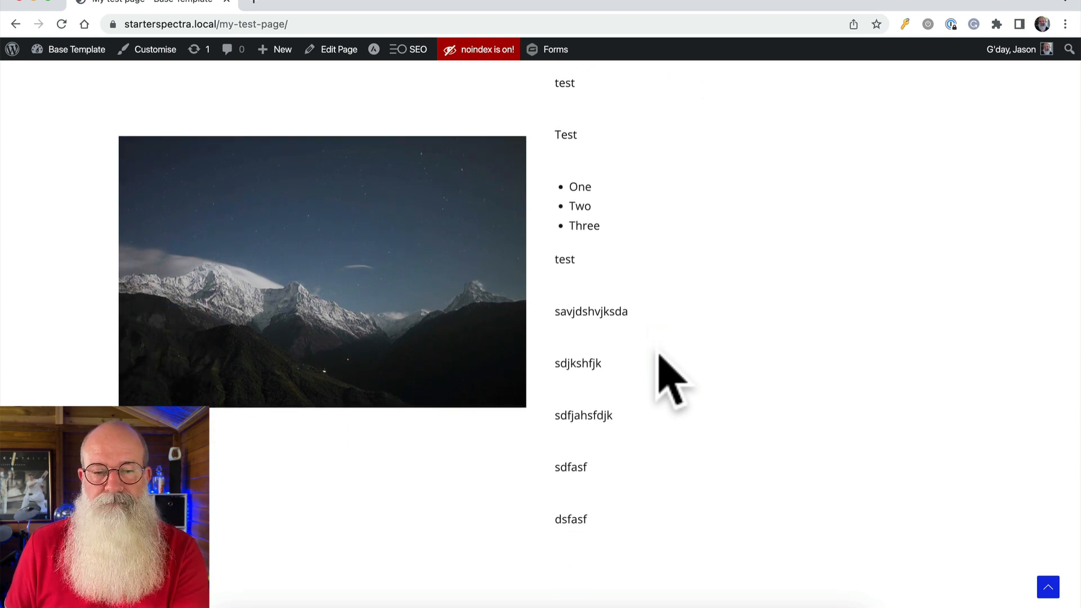
pyautogui.scroll(1, 659, 356)
pyautogui.scroll(5, 660, 356)
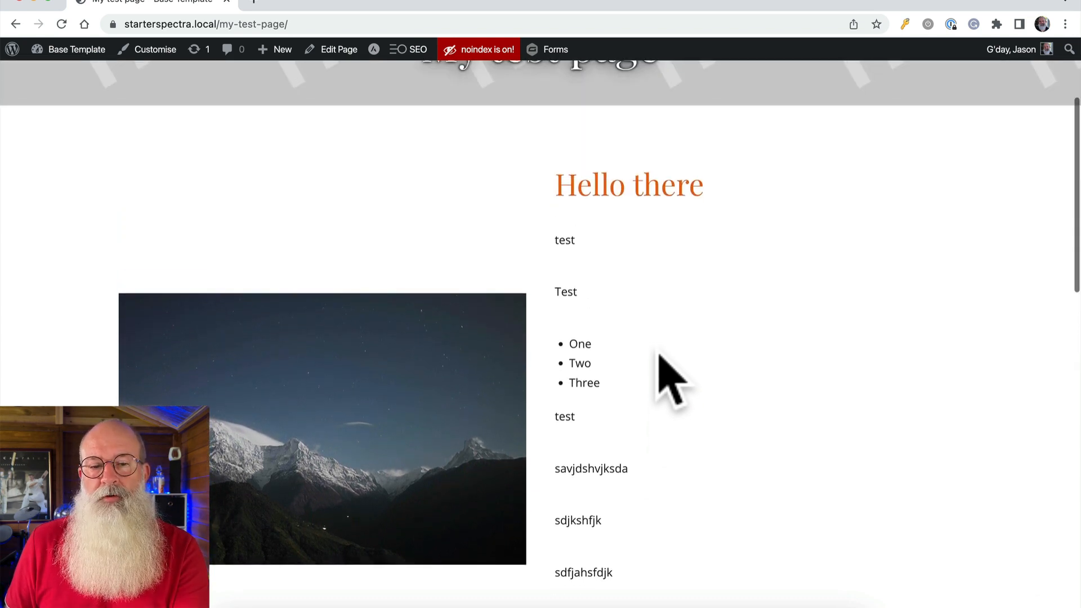
# Step: Reopen the page for editing with the List View shown, and enable Equal Height for the outer hello-there container
pyautogui.click(338, 50)
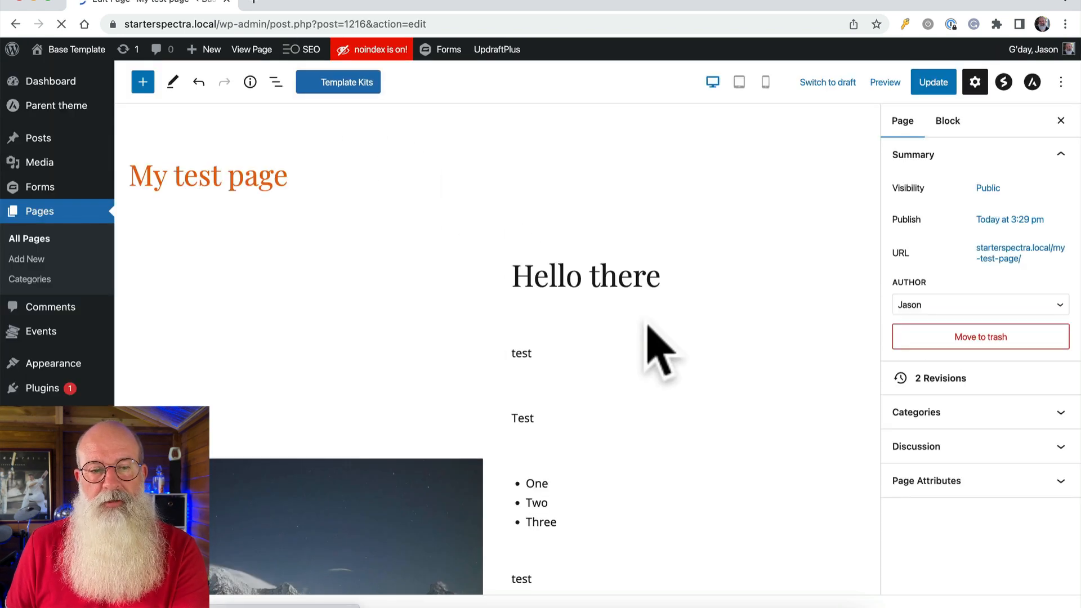
pyautogui.click(276, 81)
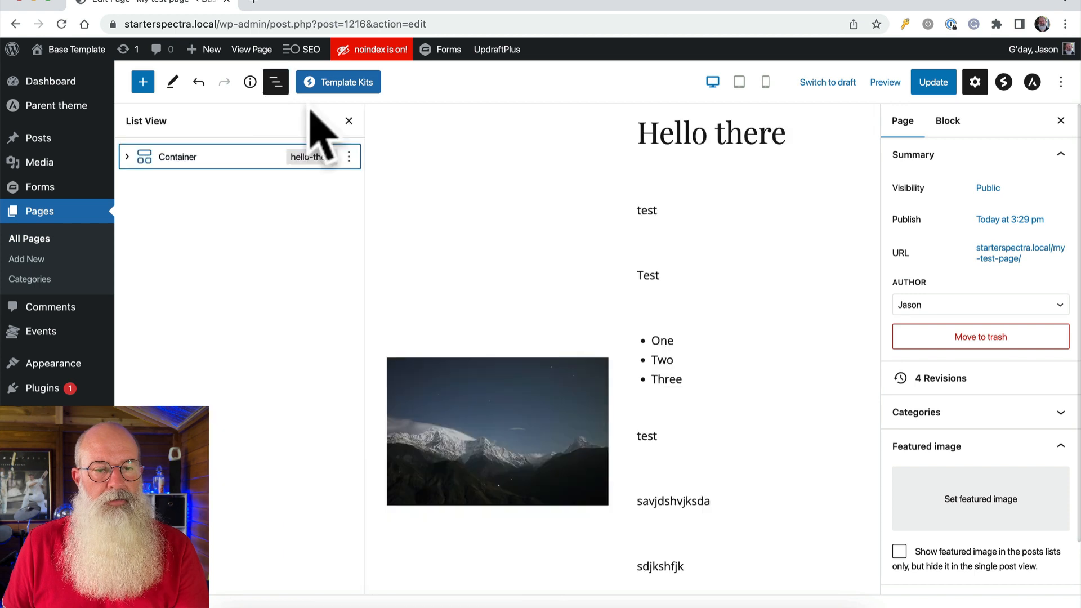
pyautogui.click(143, 159)
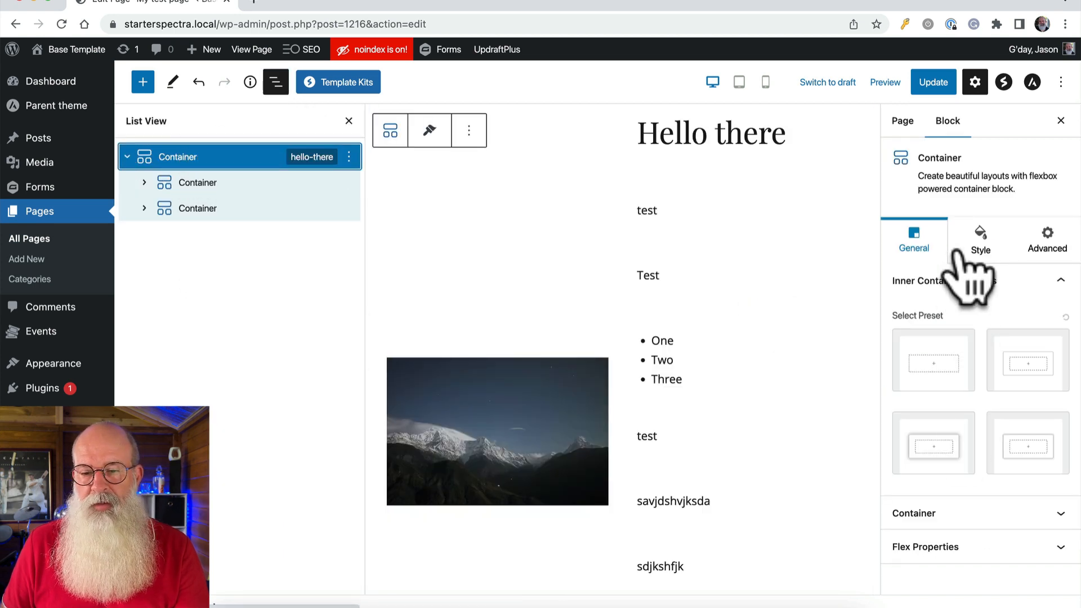
pyautogui.click(940, 513)
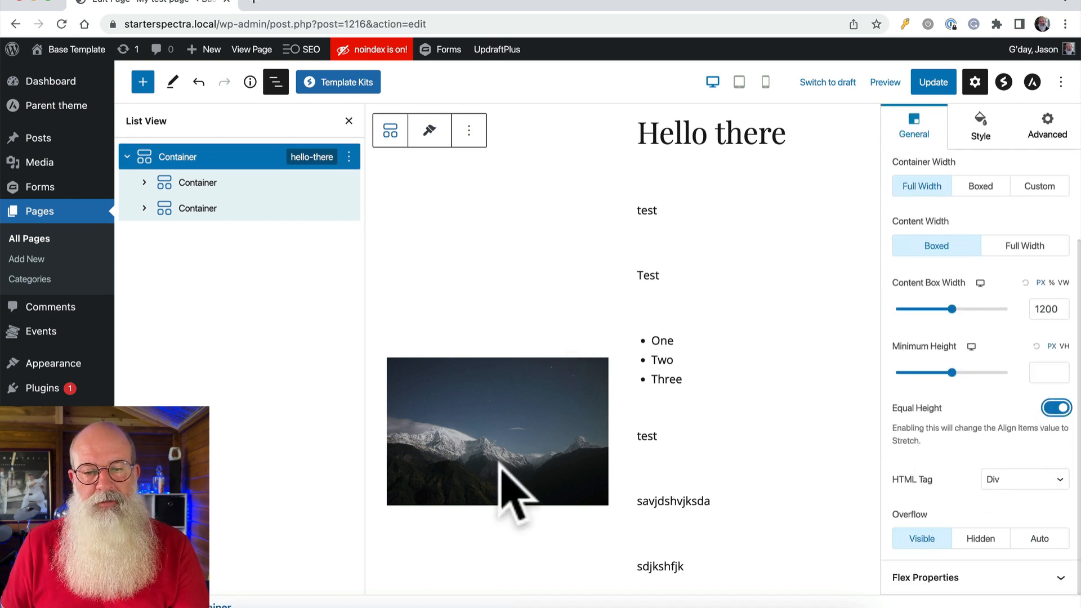
# Step: Compare the extents of the image and text inner containers by selecting each of them in the List View
pyautogui.click(231, 184)
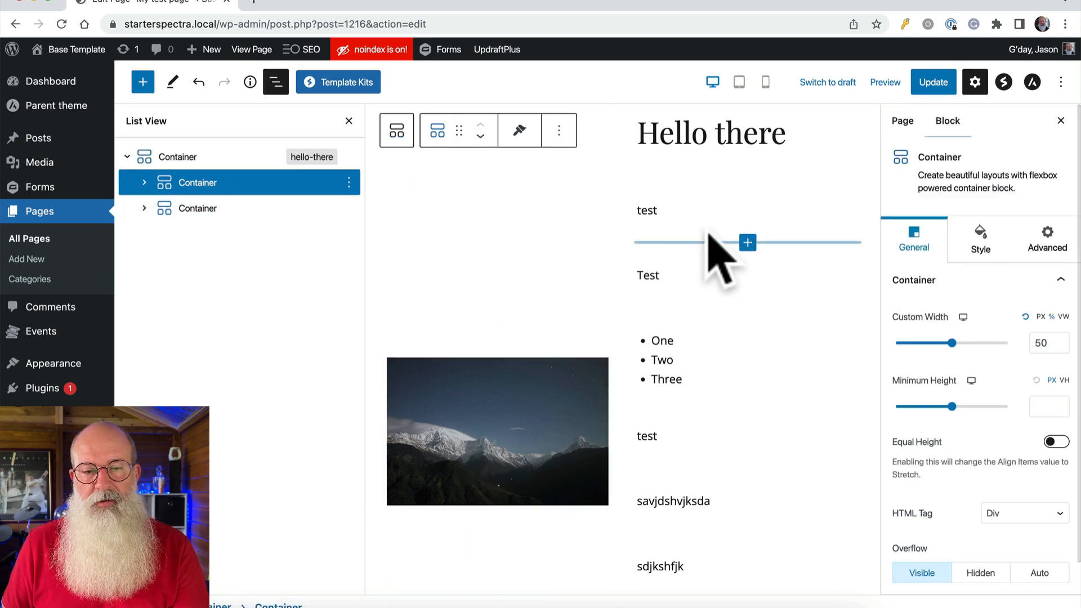
pyautogui.click(676, 275)
pyautogui.click(251, 213)
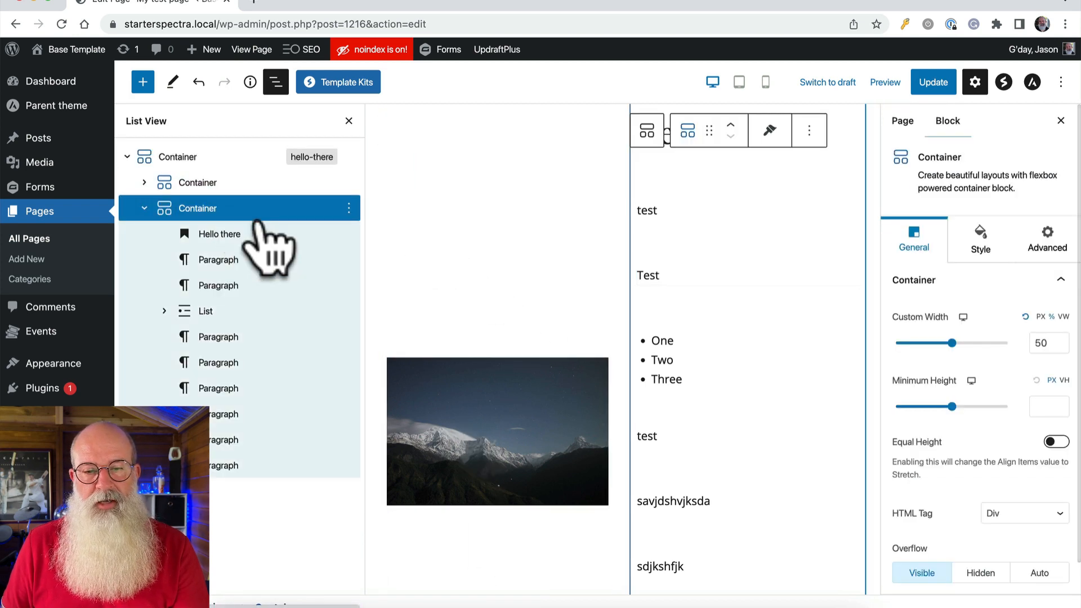
pyautogui.click(251, 185)
pyautogui.click(144, 208)
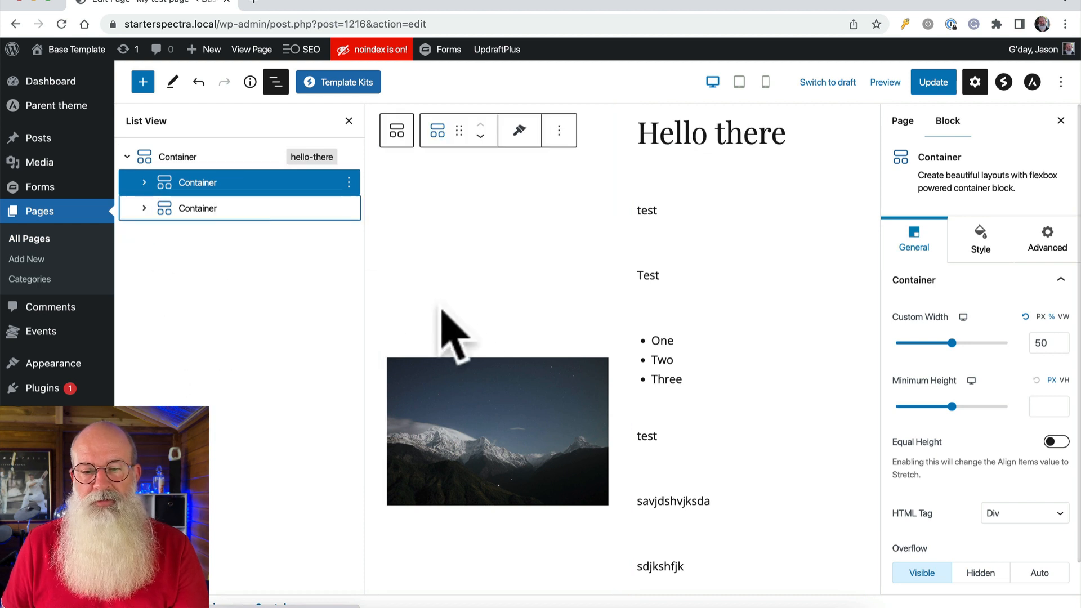
# Step: Turn off Equal Height for the outer container and compare its Flex Properties and extent with the image container's
pyautogui.click(216, 157)
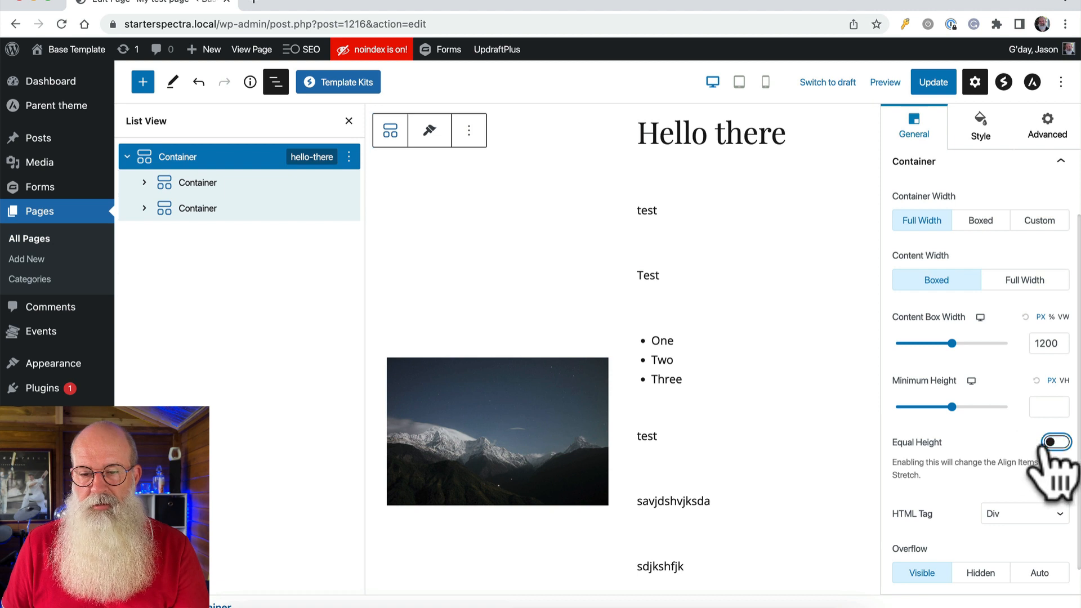
pyautogui.scroll(-1, 1053, 468)
pyautogui.click(961, 579)
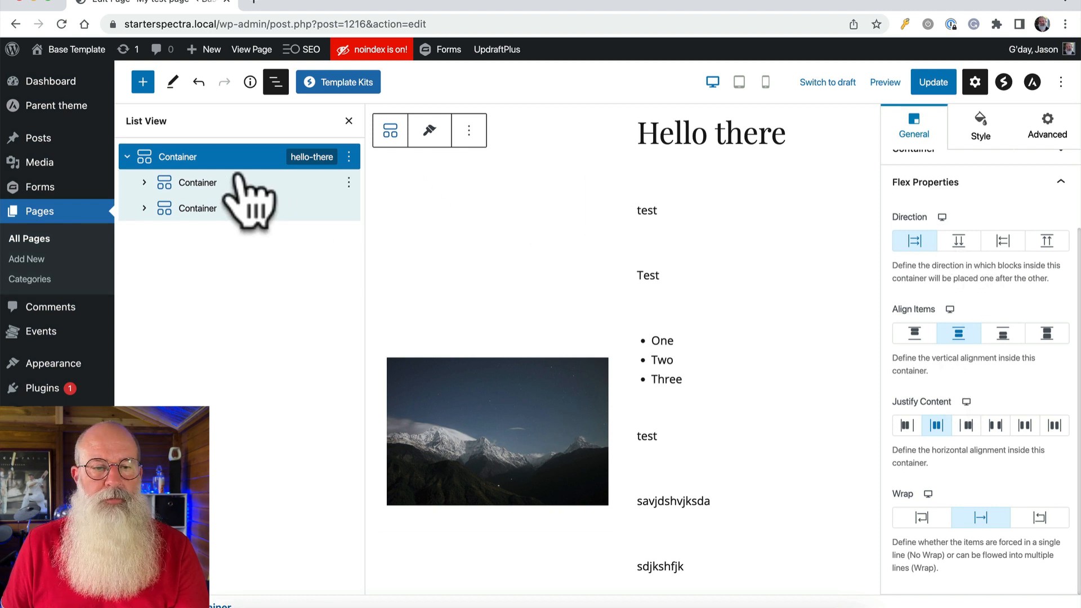
pyautogui.click(213, 185)
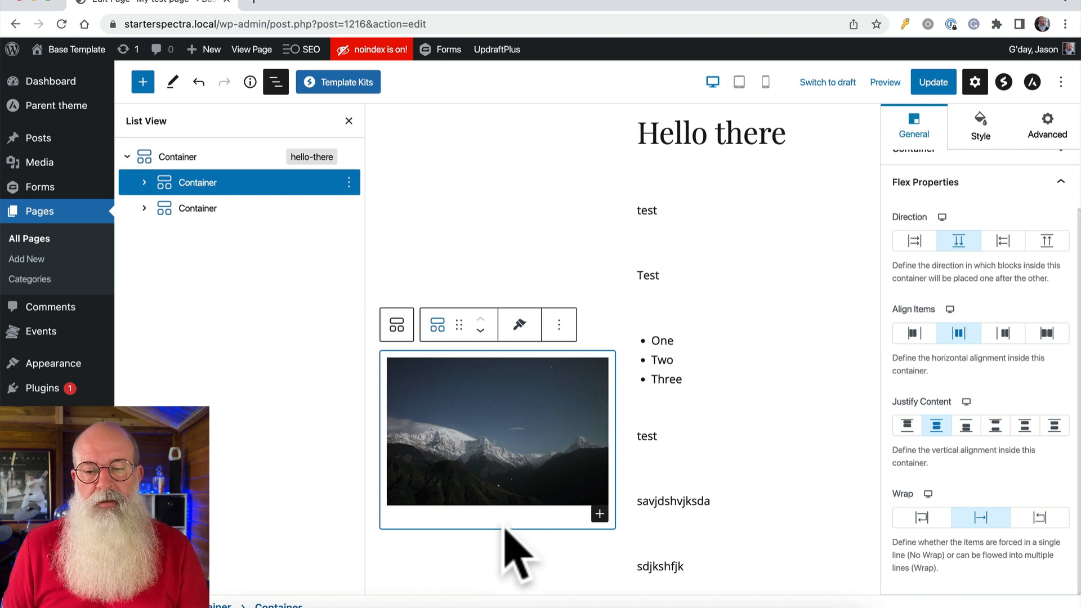
# Step: Turn Equal Height back on in the outer hello-there container's Container settings
pyautogui.click(176, 158)
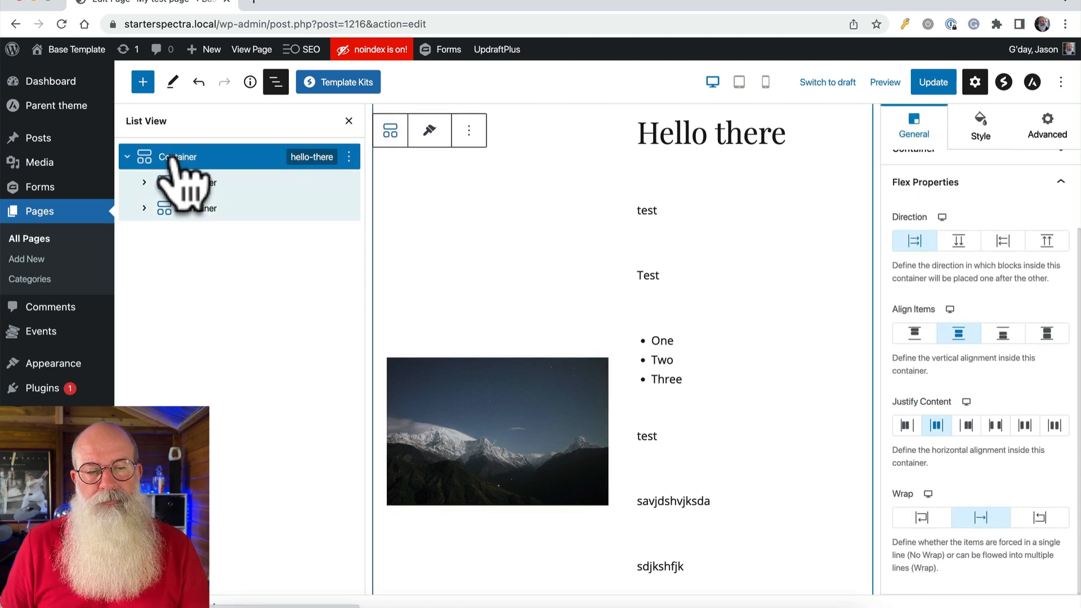
pyautogui.scroll(3, 920, 264)
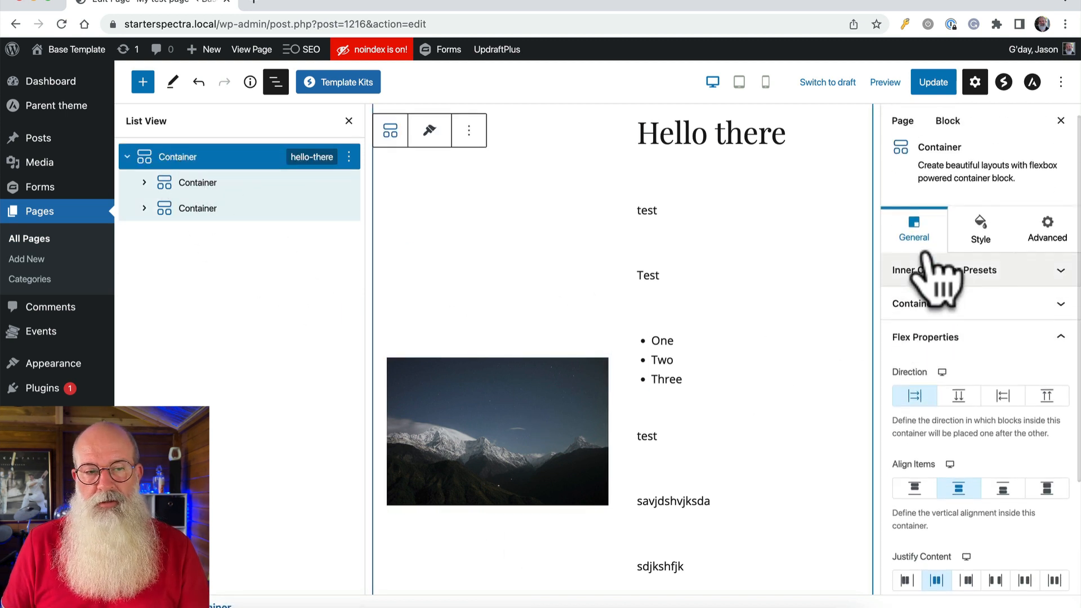
pyautogui.click(956, 319)
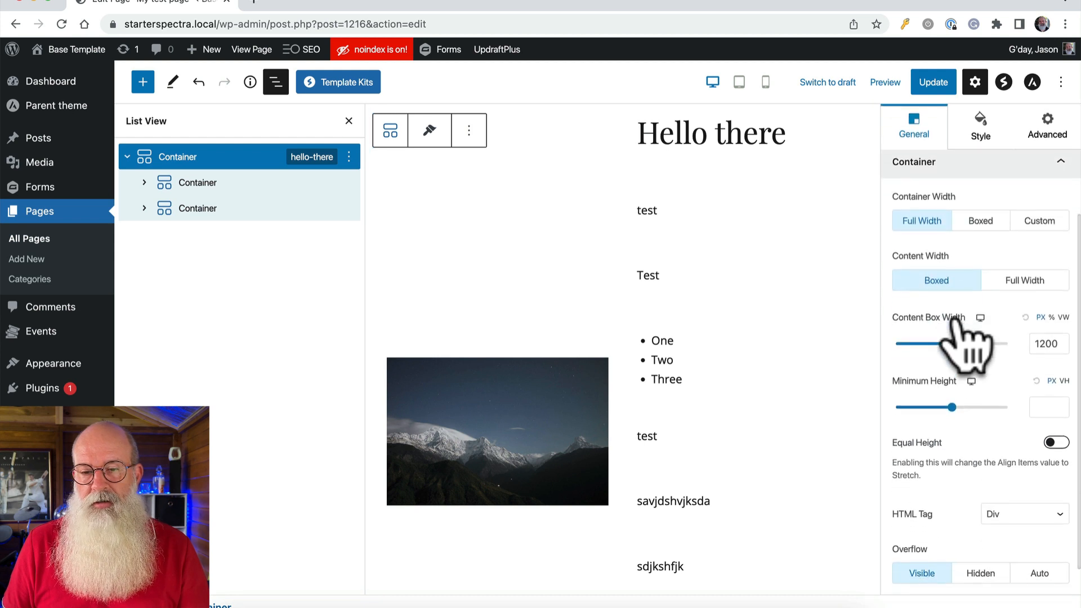
pyautogui.click(1051, 443)
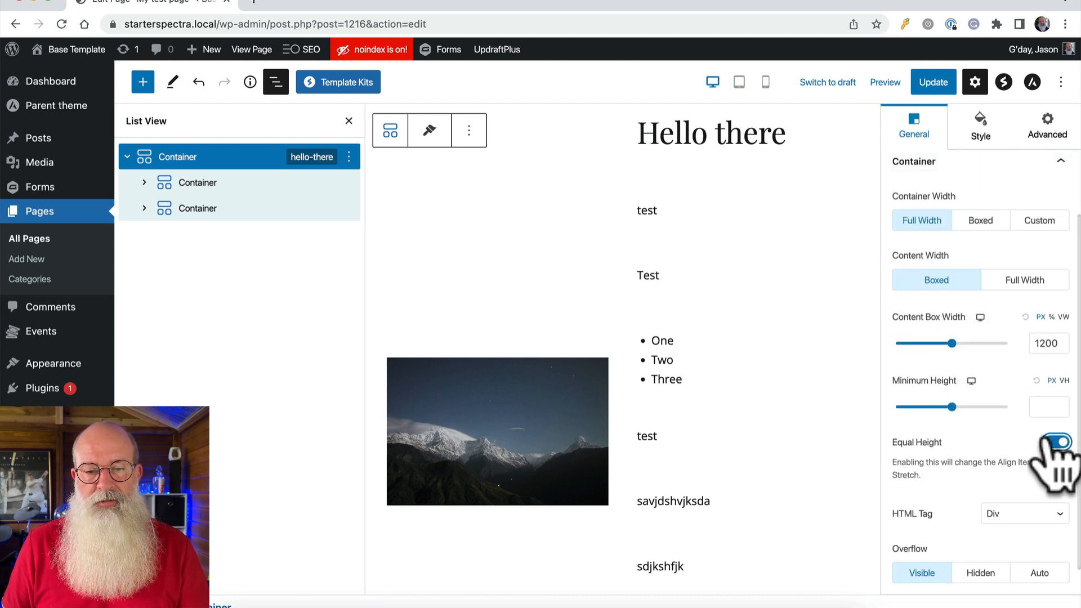
# Step: Set Justify Content to top alignment in the image container's Flex Properties
pyautogui.click(209, 186)
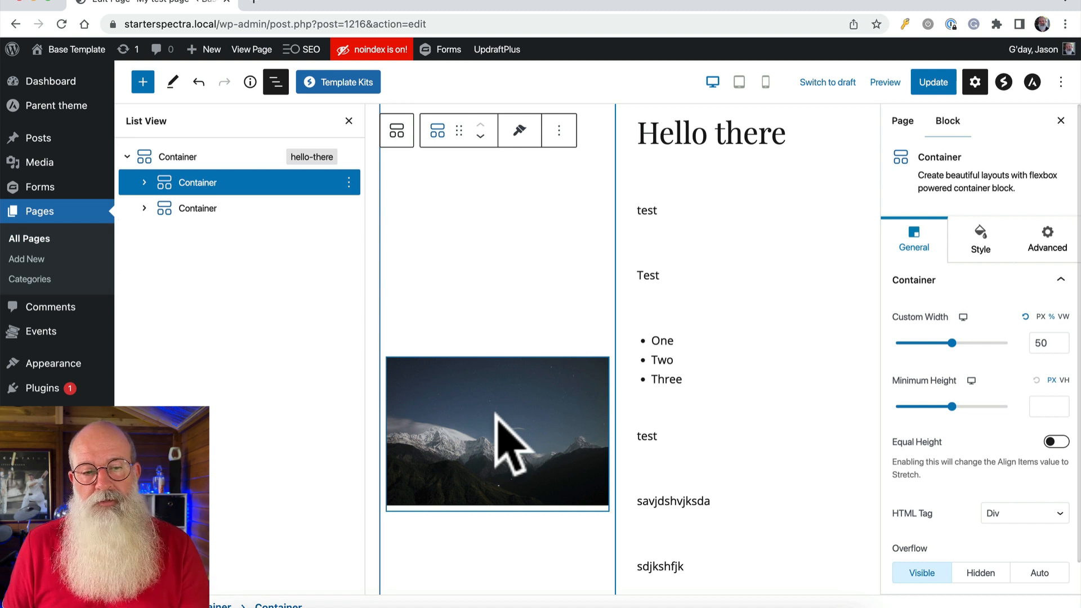
pyautogui.scroll(-1, 973, 386)
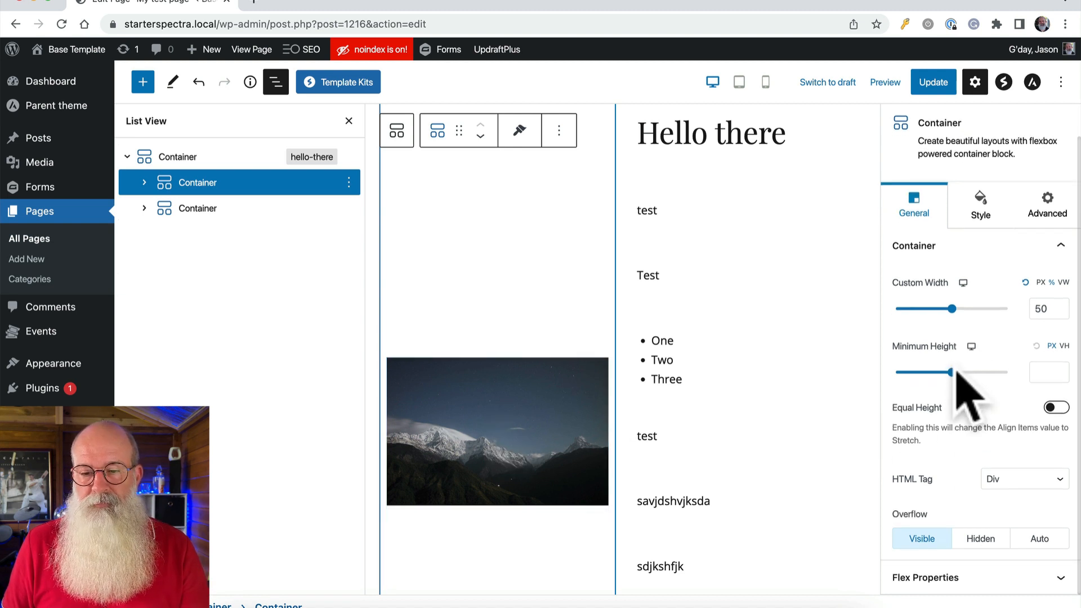
pyautogui.click(957, 579)
pyautogui.scroll(-2, 977, 450)
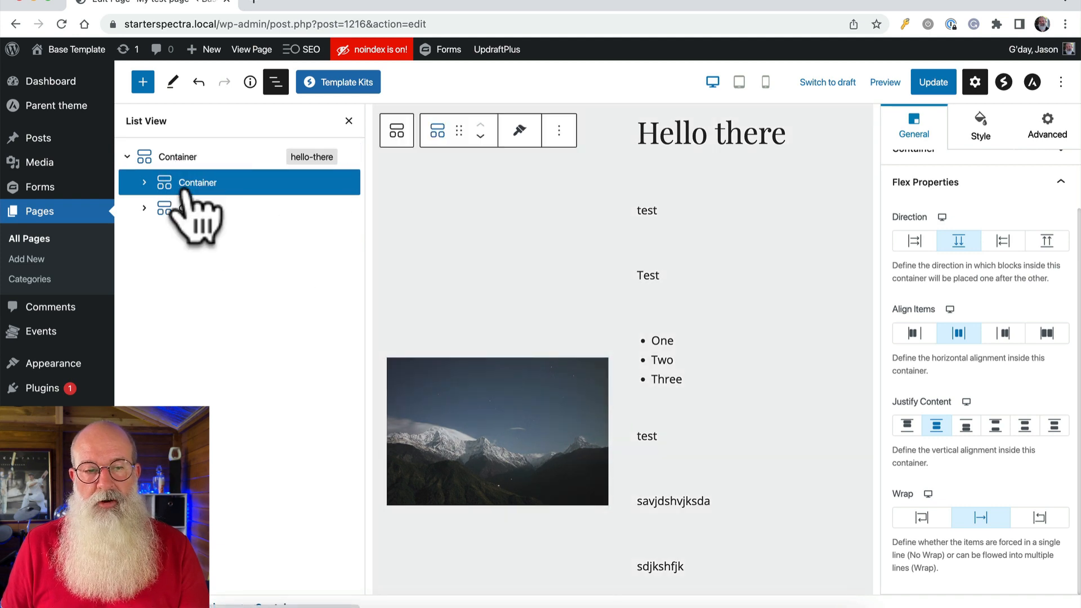
pyautogui.click(189, 192)
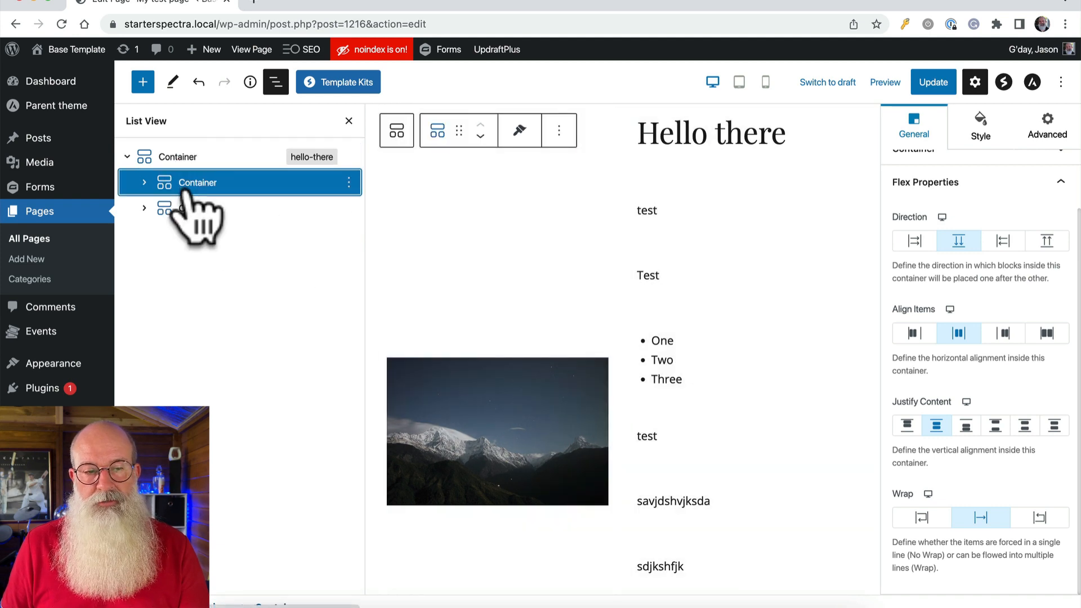
pyautogui.click(175, 160)
pyautogui.click(181, 186)
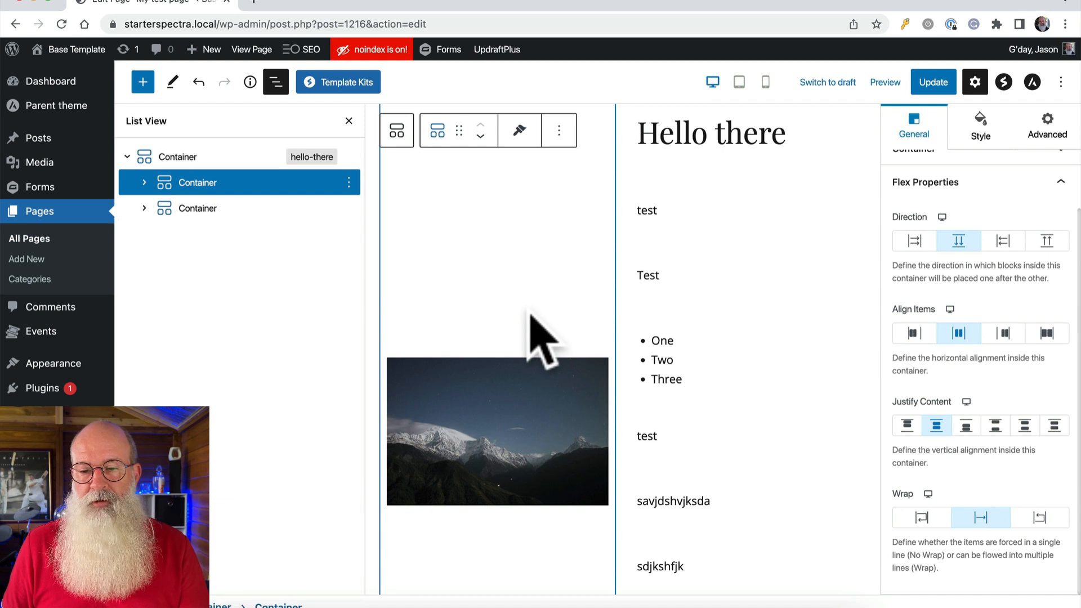
pyautogui.click(907, 427)
pyautogui.scroll(2, 684, 332)
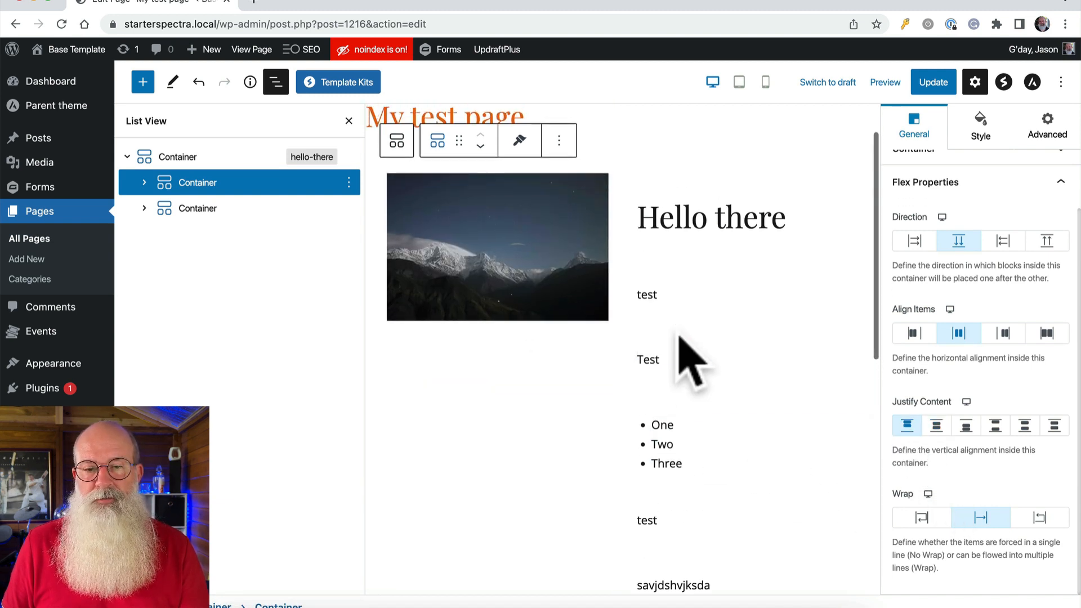
# Step: Update the page and check on the live page how the image lines up with the Hello there text column
pyautogui.click(932, 83)
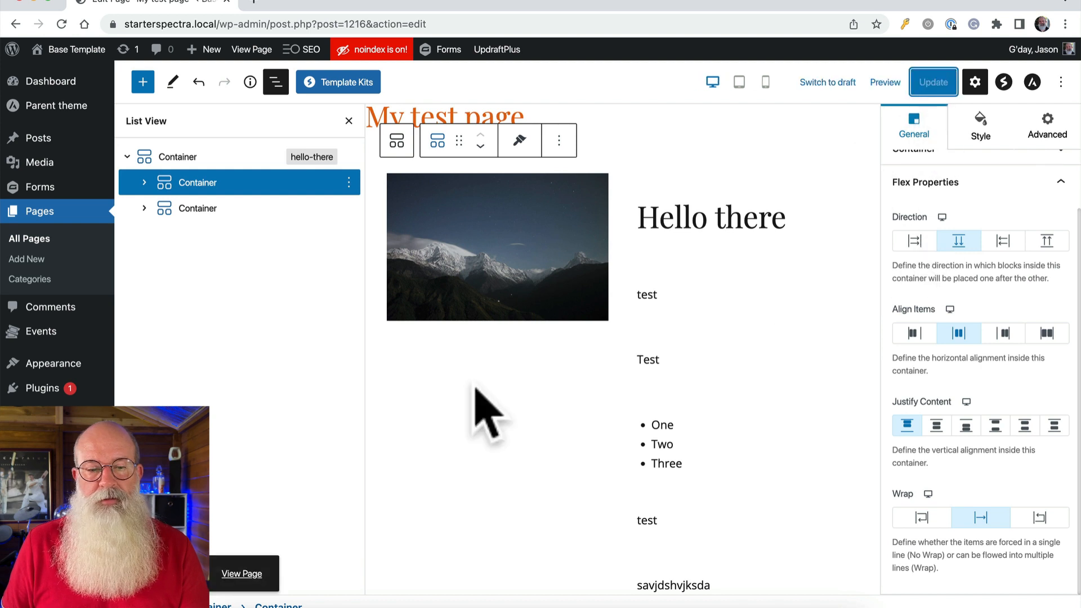
pyautogui.click(242, 574)
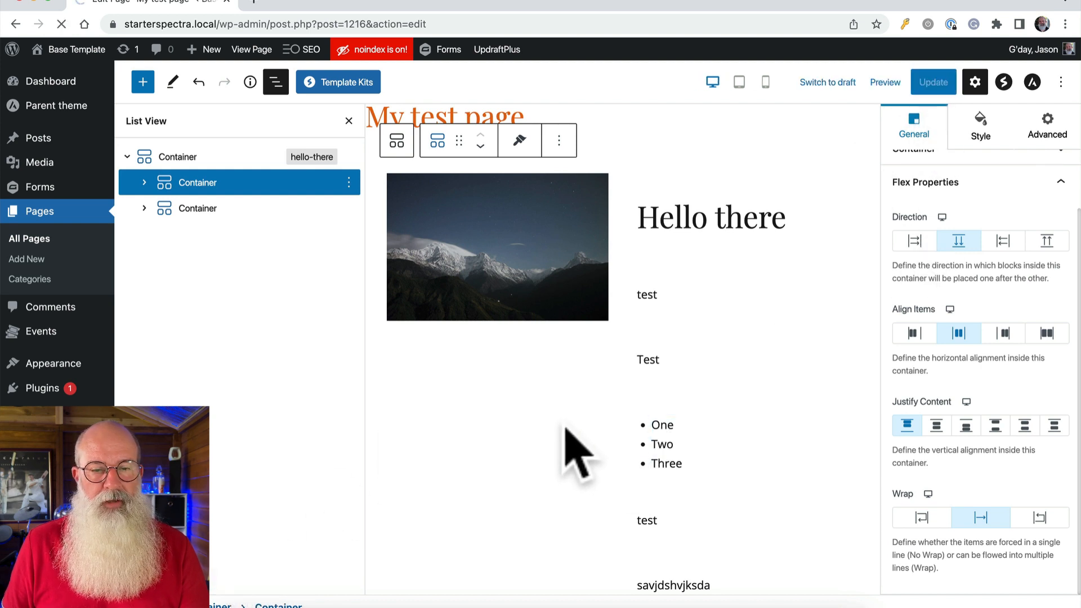
pyautogui.scroll(-2, 736, 386)
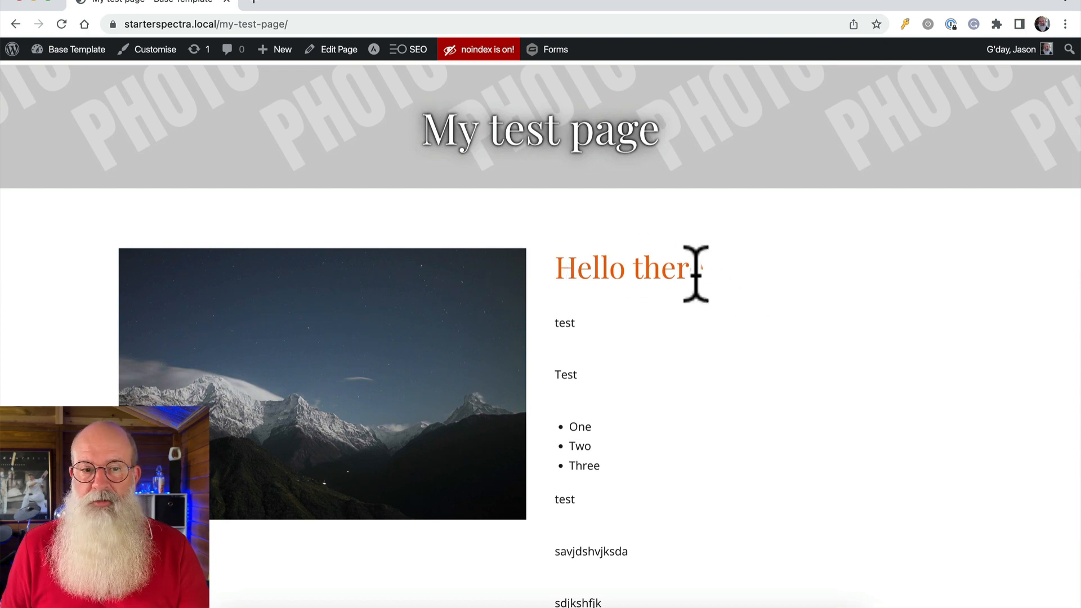
pyautogui.scroll(-5, 696, 281)
pyautogui.scroll(5, 696, 281)
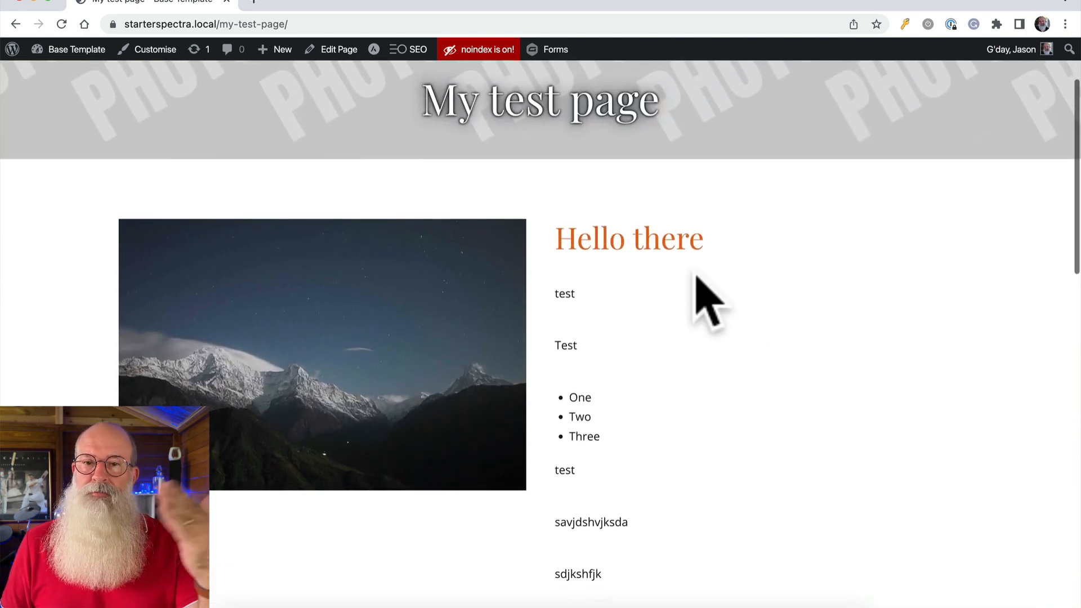
pyautogui.scroll(-3, 698, 277)
pyautogui.scroll(3, 698, 282)
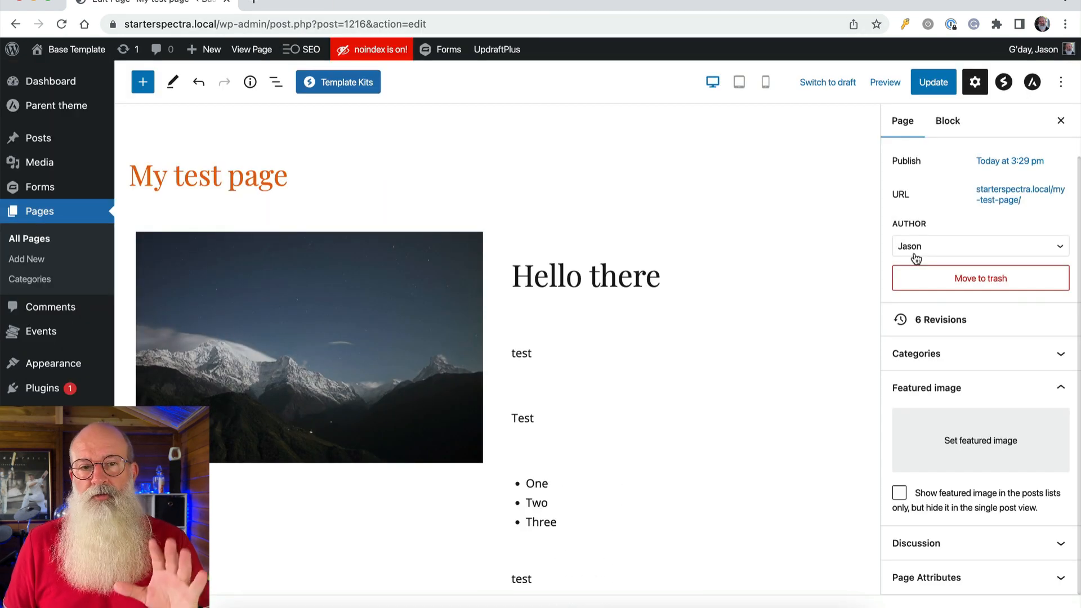
# Step: Delete the mountain image block from the first inner container and insert a Cover block in its place
pyautogui.click(445, 301)
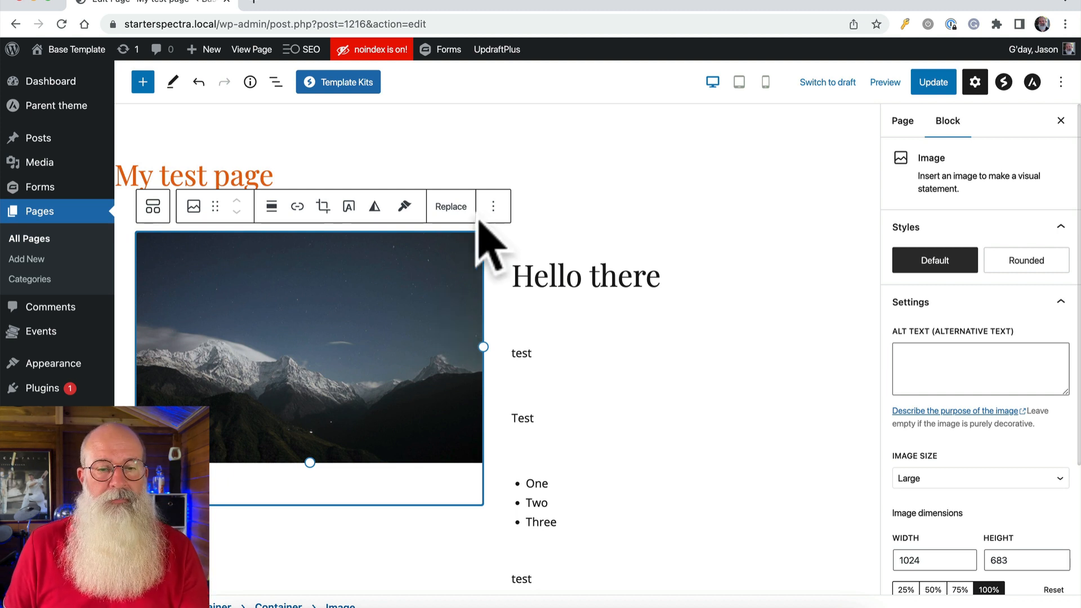
pyautogui.click(494, 206)
pyautogui.click(521, 532)
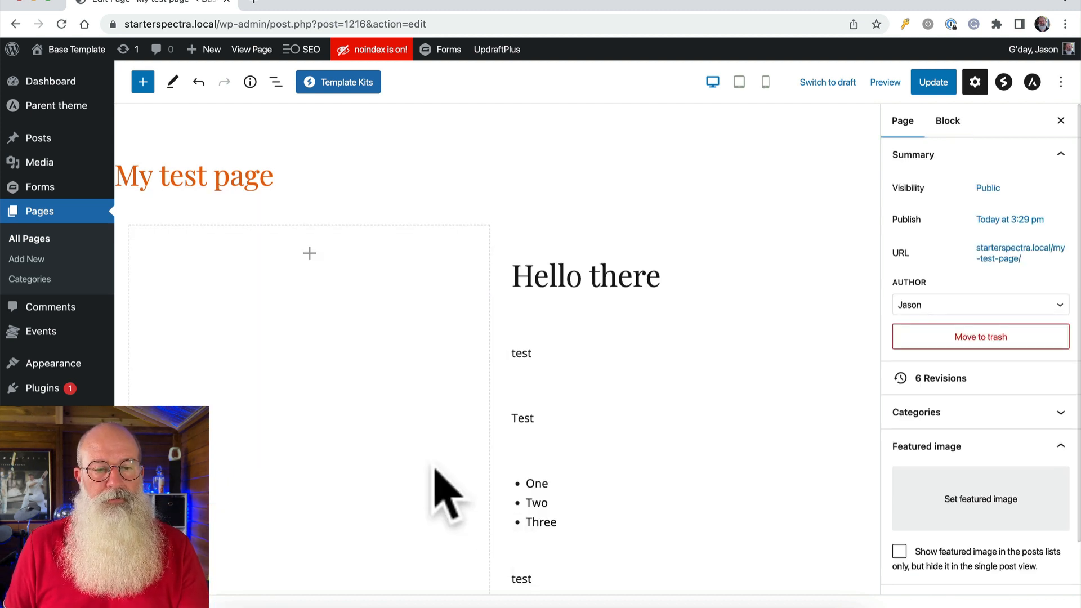
pyautogui.click(310, 252)
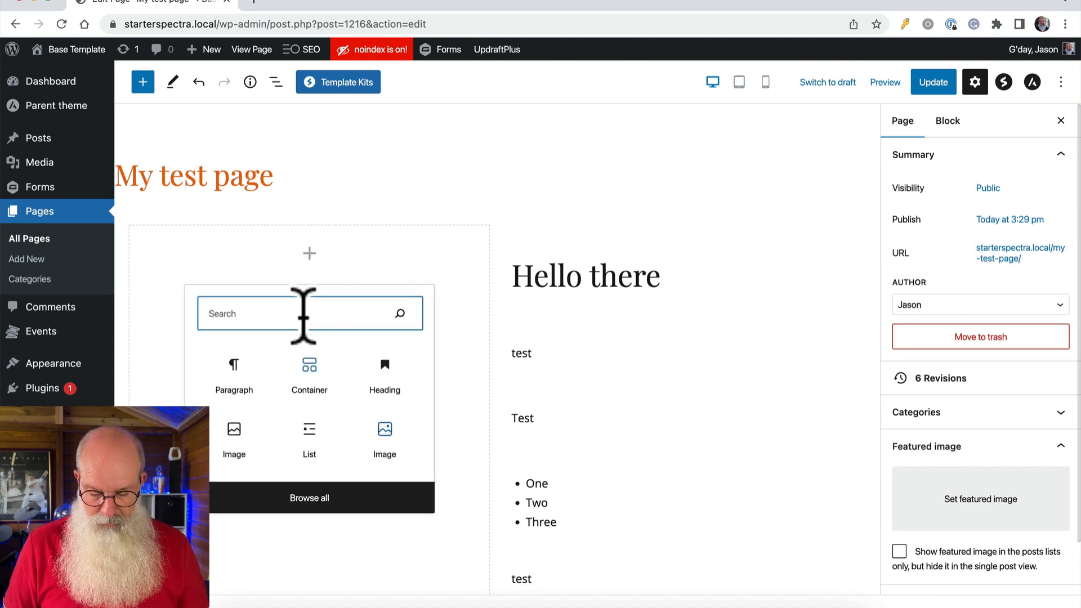
pyautogui.write('cov')
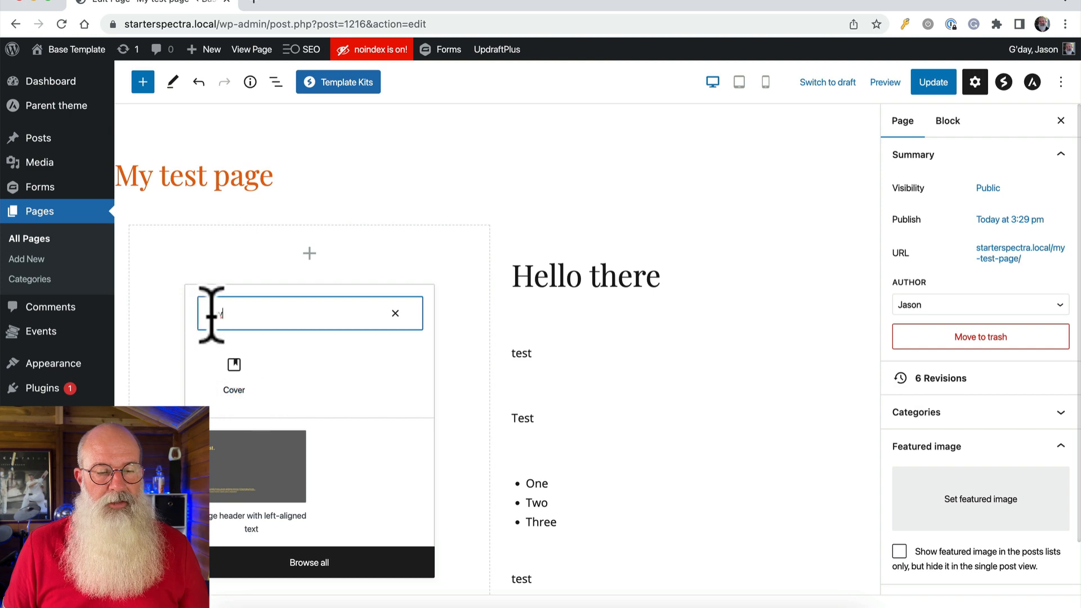
pyautogui.click(236, 366)
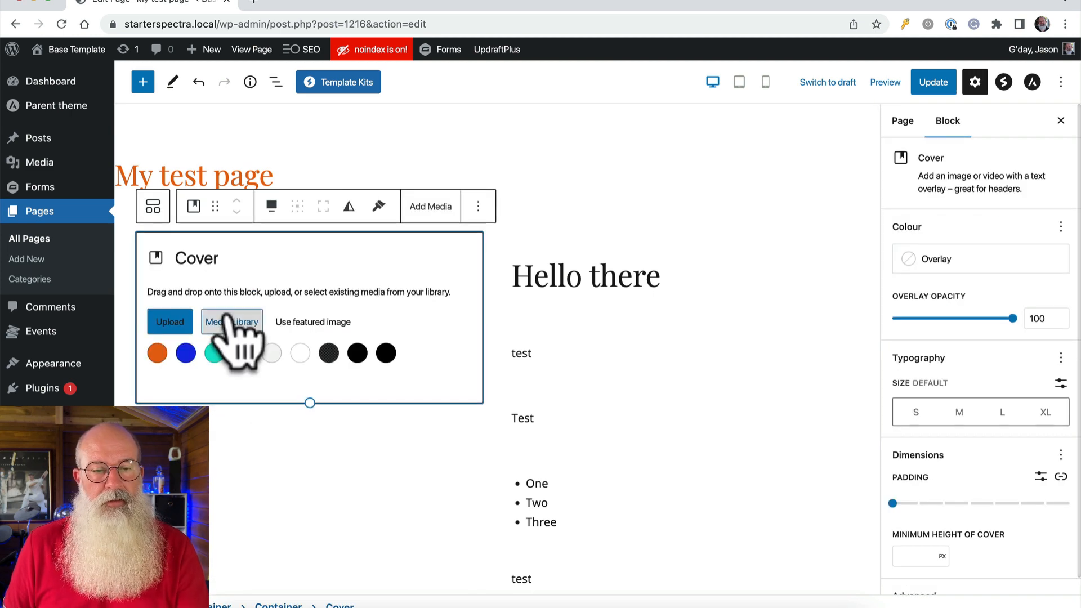
# Step: Use mt-sample-background.jpg from the Media Library as the Cover block's background image
pyautogui.click(232, 321)
pyautogui.click(208, 244)
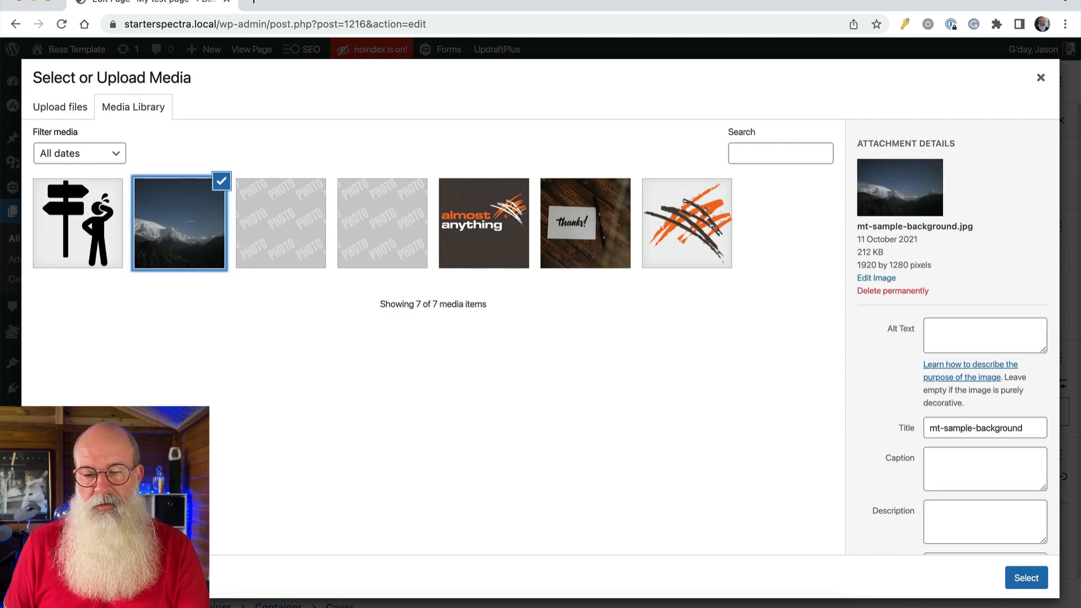
pyautogui.click(1026, 579)
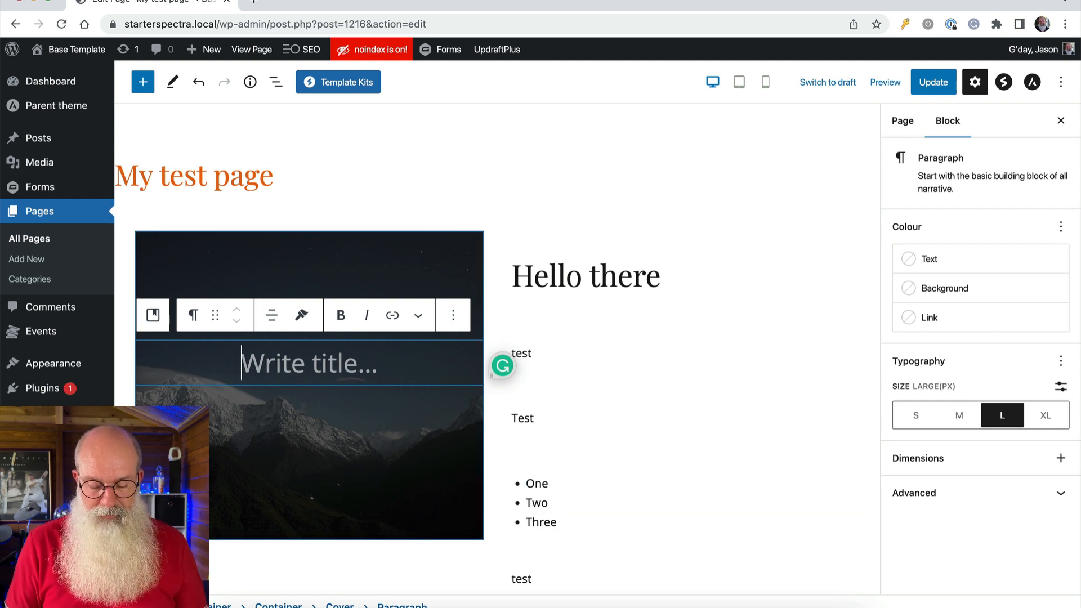
pyautogui.write('Head')
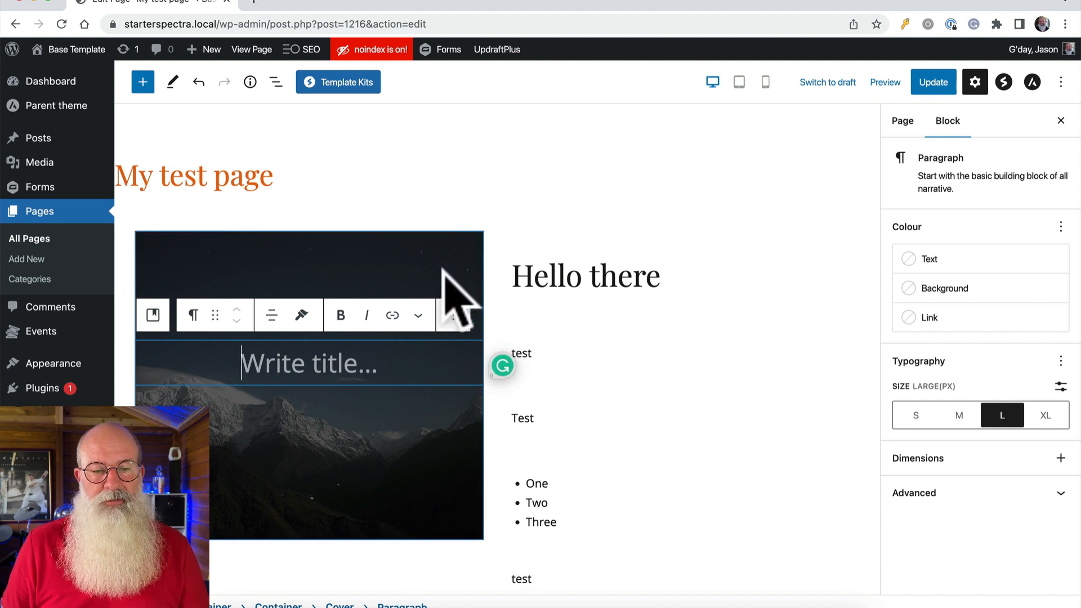
# Step: Try different focal points for the Cover image, finishing at about 44% left and 56% top
pyautogui.click(449, 252)
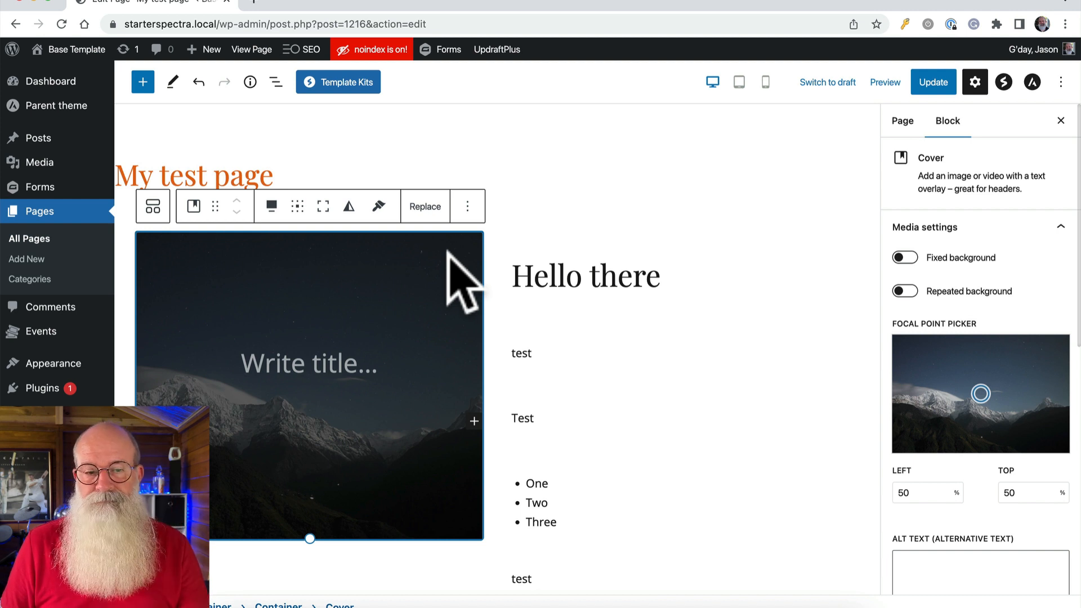
pyautogui.scroll(-3, 989, 484)
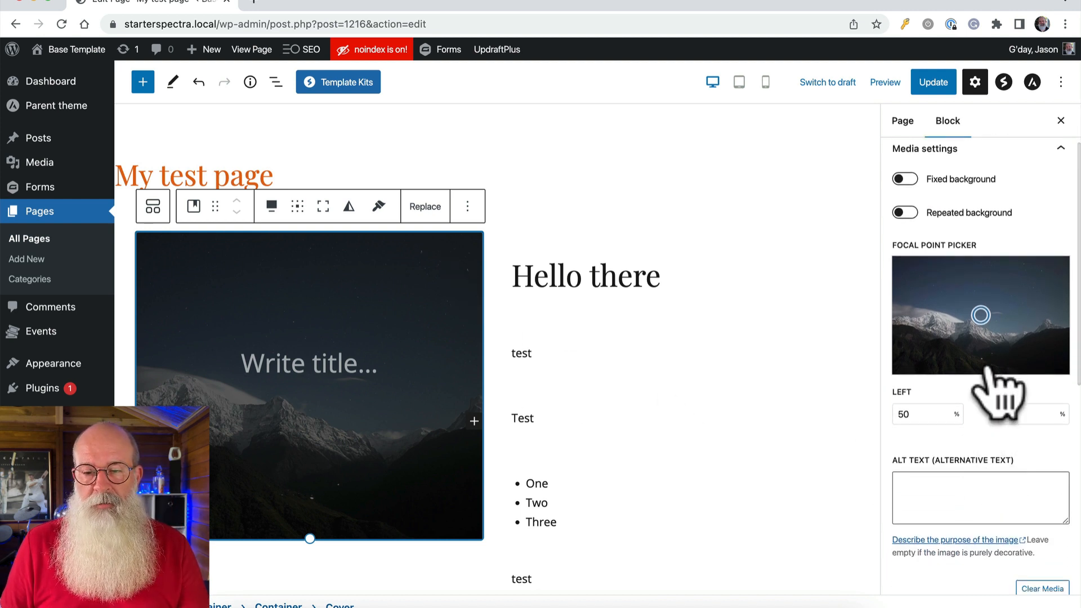
pyautogui.moveTo(981, 315)
pyautogui.mouseDown()
pyautogui.moveTo(939, 341)
pyautogui.moveTo(1008, 351)
pyautogui.moveTo(1024, 302)
pyautogui.moveTo(937, 288)
pyautogui.moveTo(991, 328)
pyautogui.moveTo(1012, 309)
pyautogui.moveTo(920, 282)
pyautogui.moveTo(1022, 314)
pyautogui.moveTo(968, 304)
pyautogui.moveTo(952, 335)
pyautogui.mouseUp()
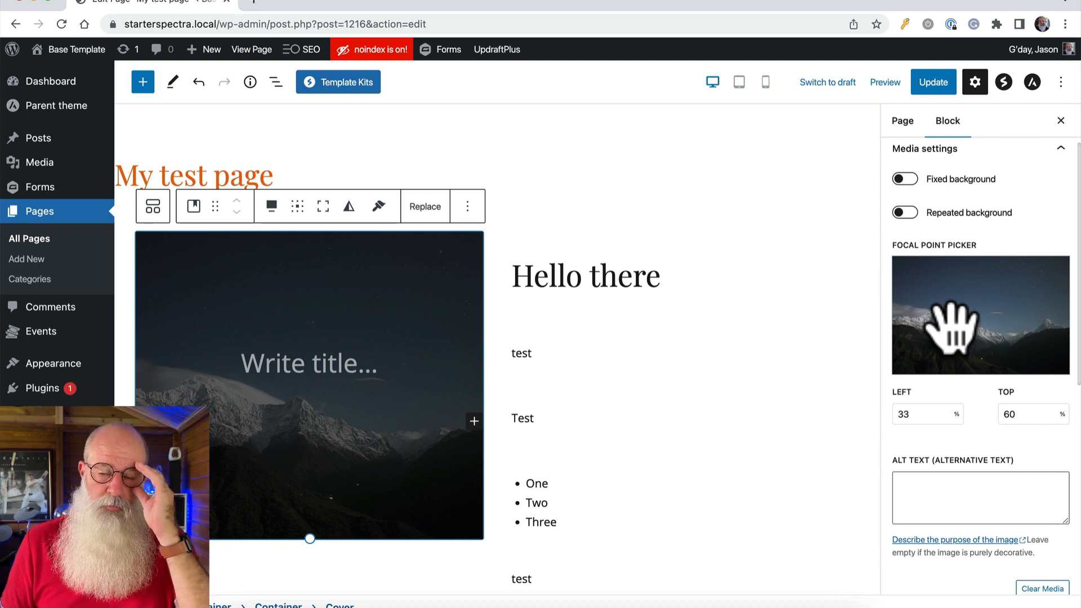
pyautogui.moveTo(951, 327); pyautogui.dragTo(956, 299)
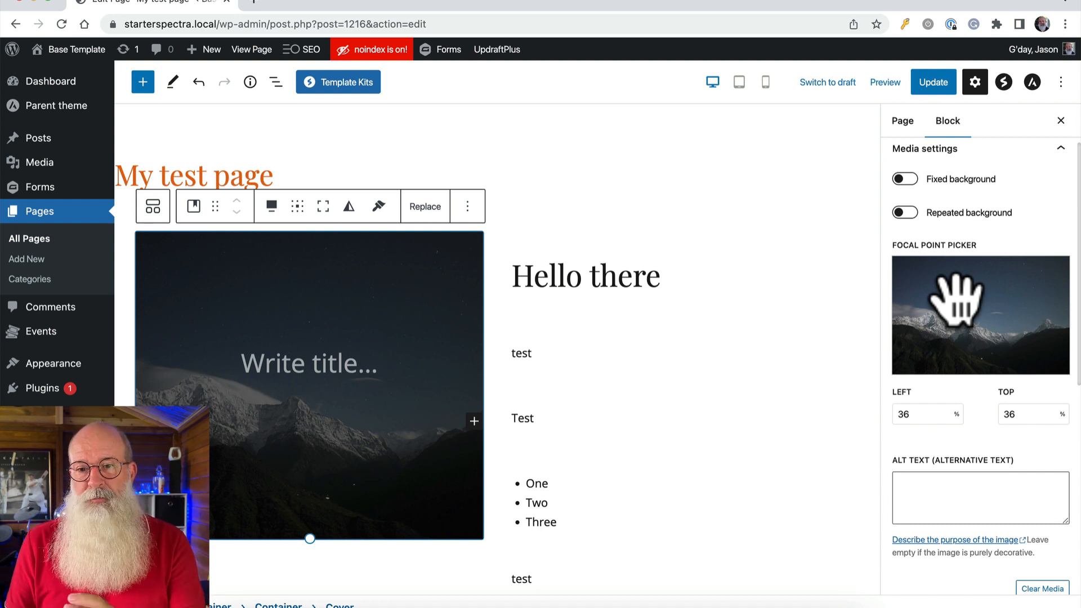
pyautogui.moveTo(956, 299); pyautogui.dragTo(966, 301)
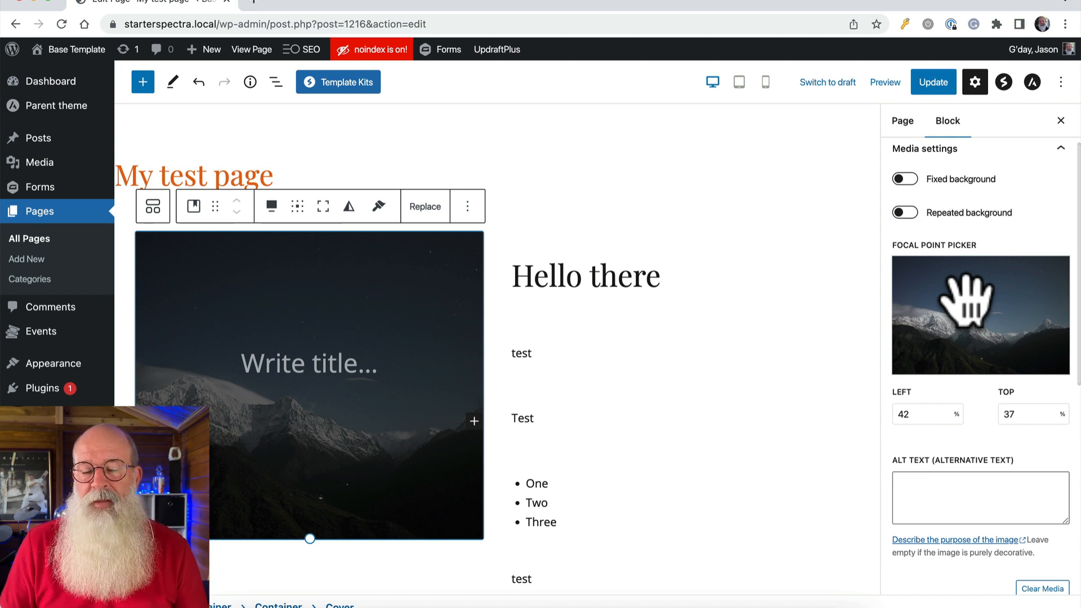
pyautogui.moveTo(967, 300); pyautogui.dragTo(970, 323)
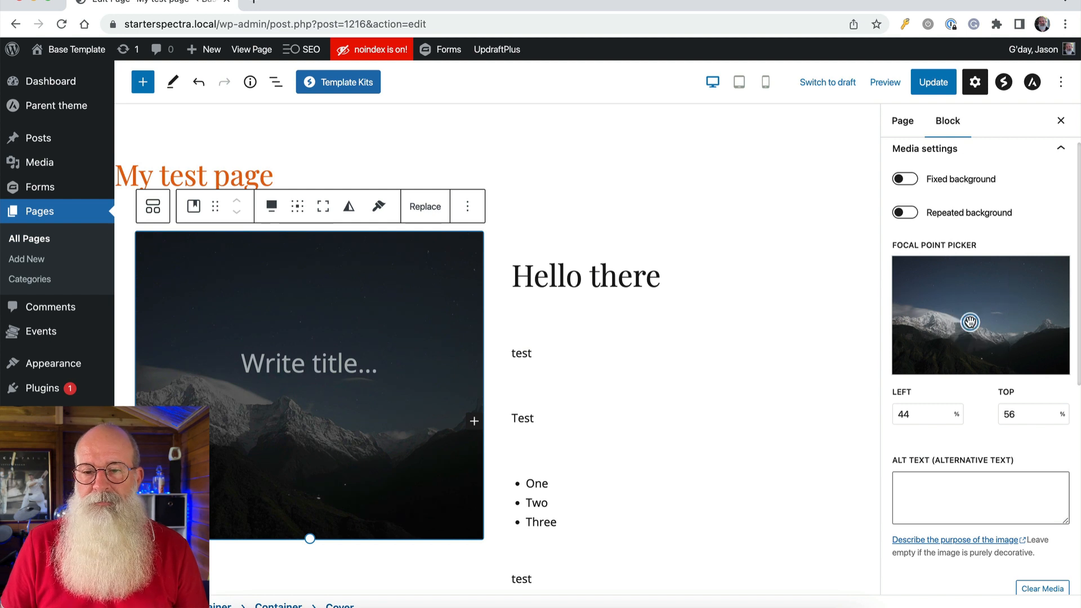
# Step: Try an overlay opacity of 70 on the Cover block, then set it to 0
pyautogui.scroll(-6, 970, 322)
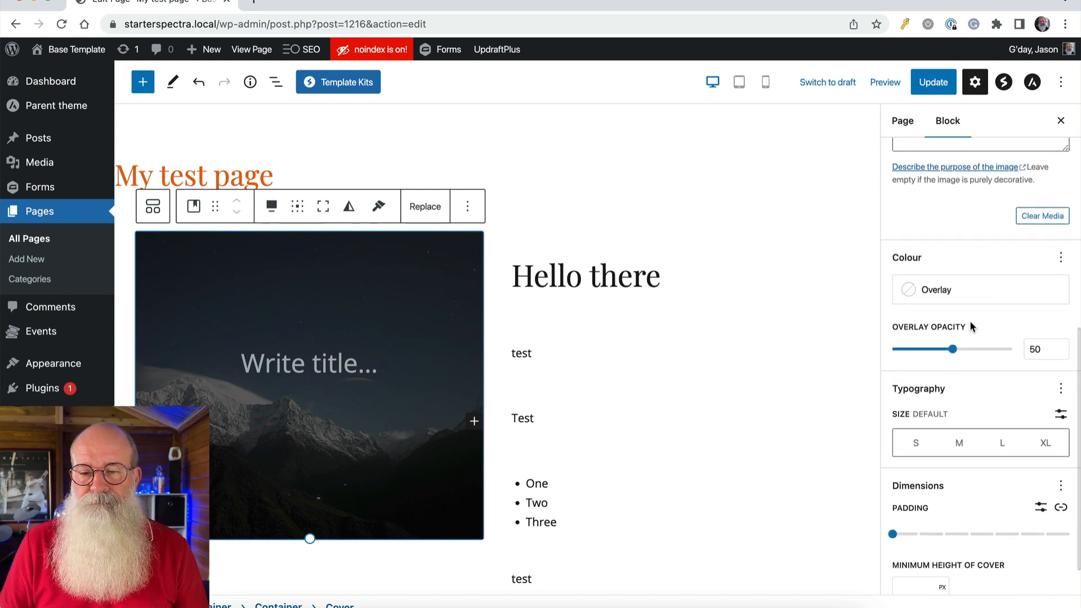
pyautogui.moveTo(954, 353)
pyautogui.mouseDown()
pyautogui.moveTo(892, 352)
pyautogui.moveTo(976, 352)
pyautogui.mouseUp()
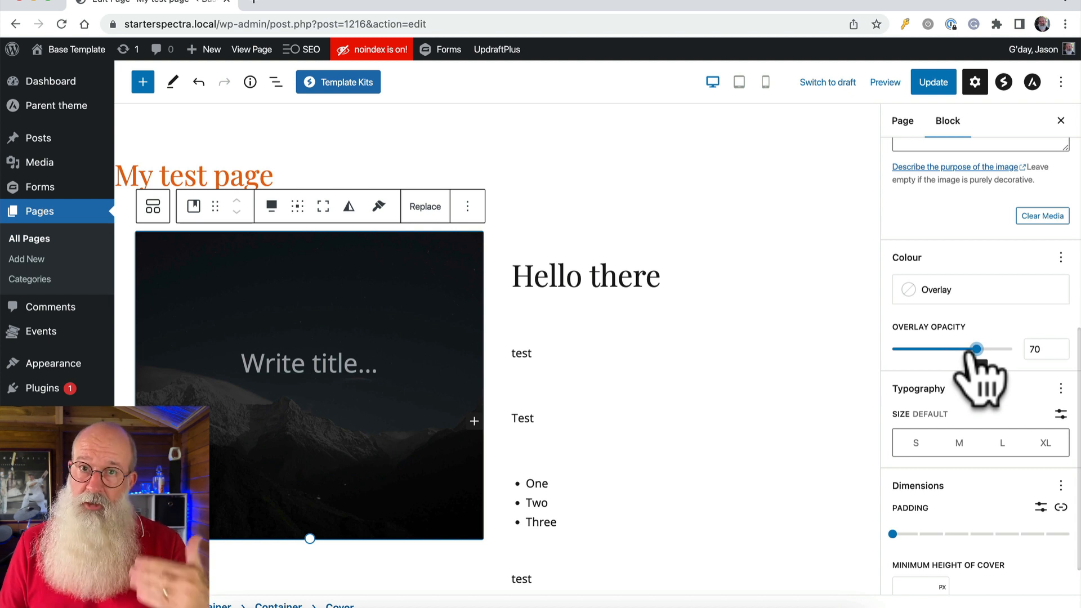
pyautogui.moveTo(974, 350); pyautogui.dragTo(893, 350)
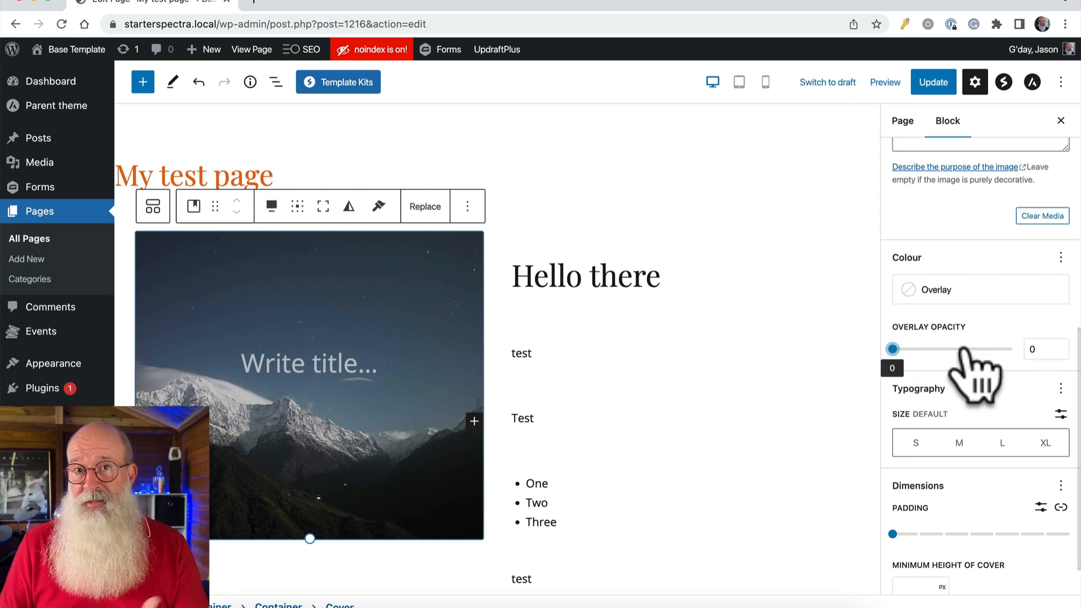
# Step: Set the Cover block's minimum height to 100% and compare its extent with the text column
pyautogui.scroll(-2, 964, 355)
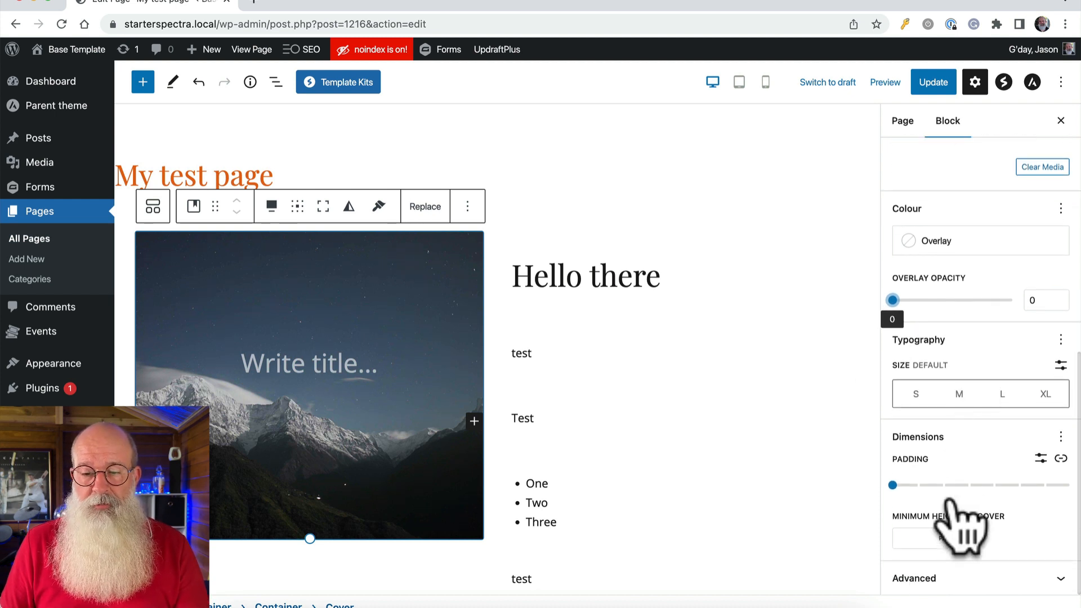
pyautogui.click(943, 537)
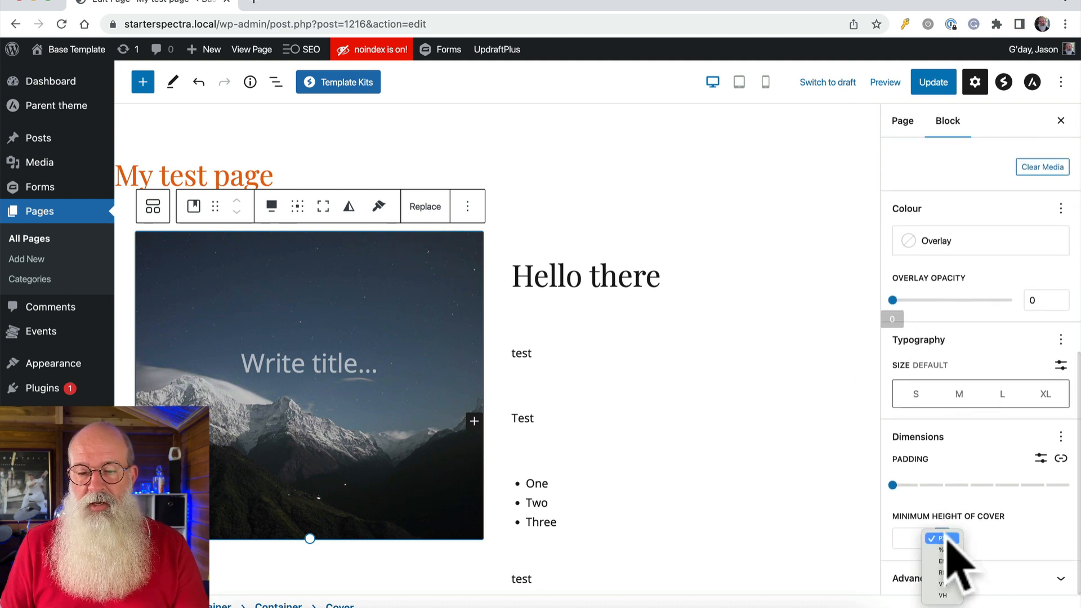
pyautogui.click(950, 550)
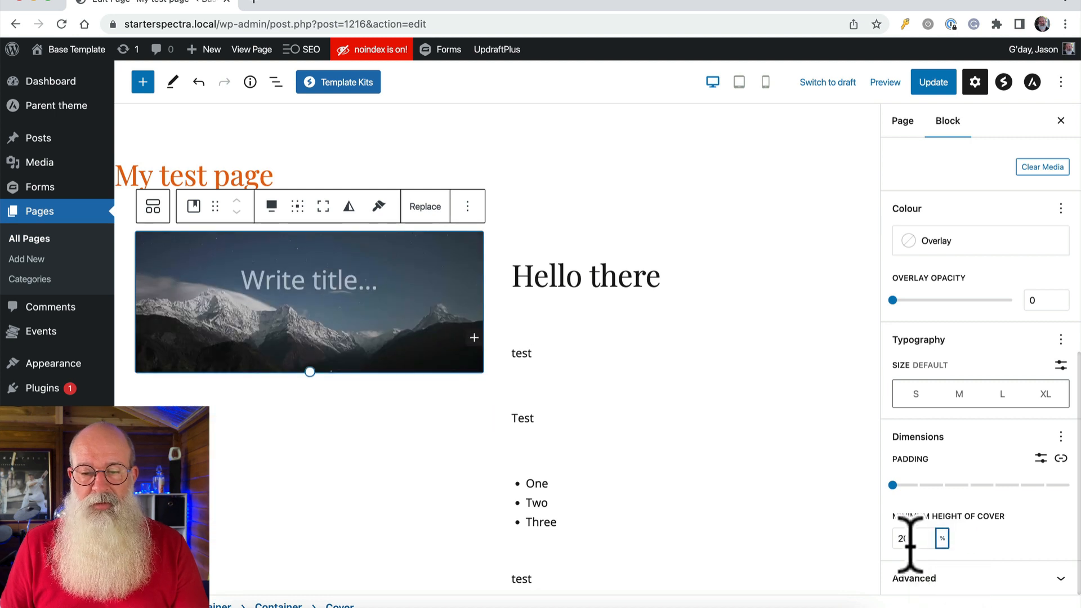
pyautogui.write('100')
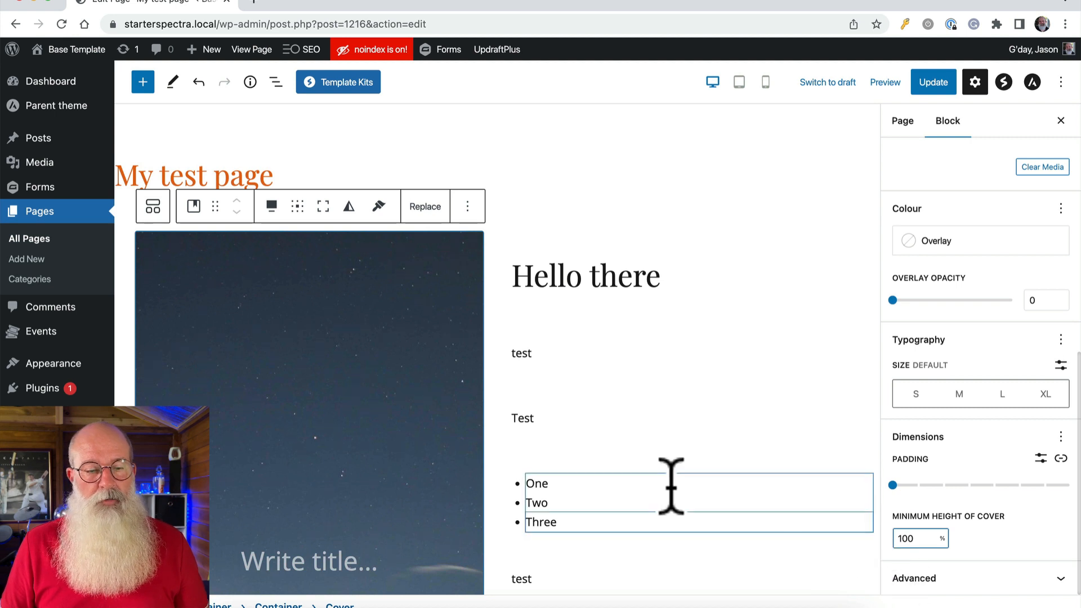
pyautogui.scroll(-5, 483, 458)
pyautogui.scroll(-3, 482, 459)
pyautogui.scroll(2, 479, 468)
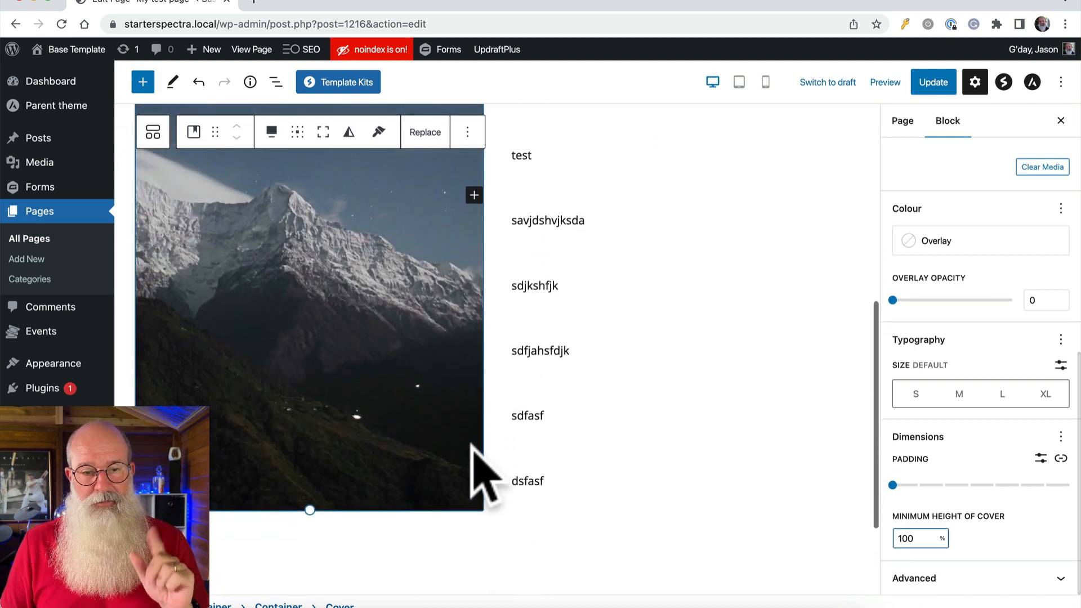
pyautogui.scroll(2, 478, 484)
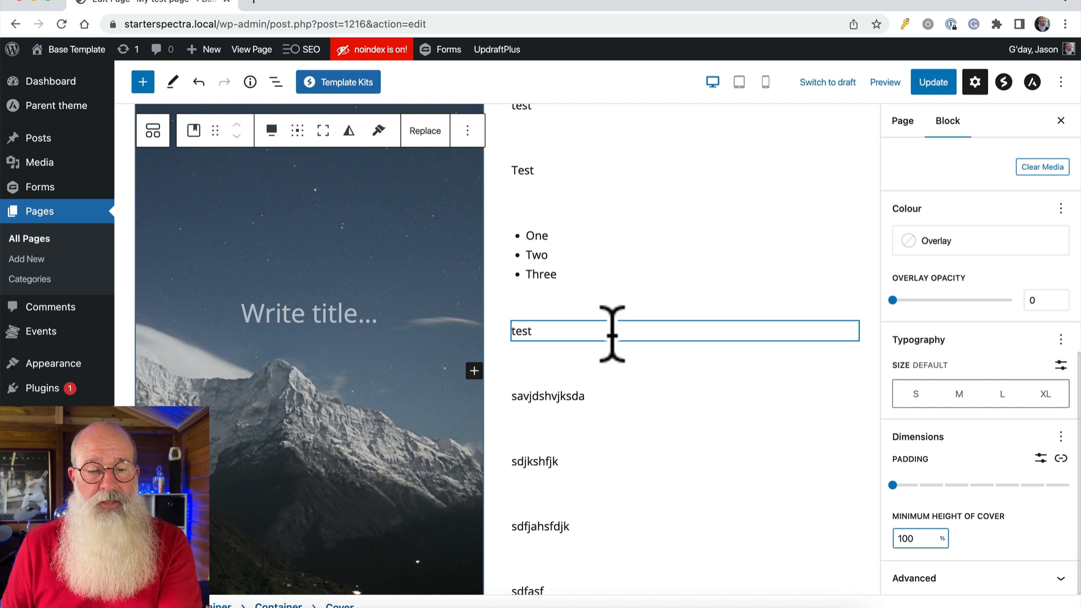
pyautogui.scroll(3, 612, 334)
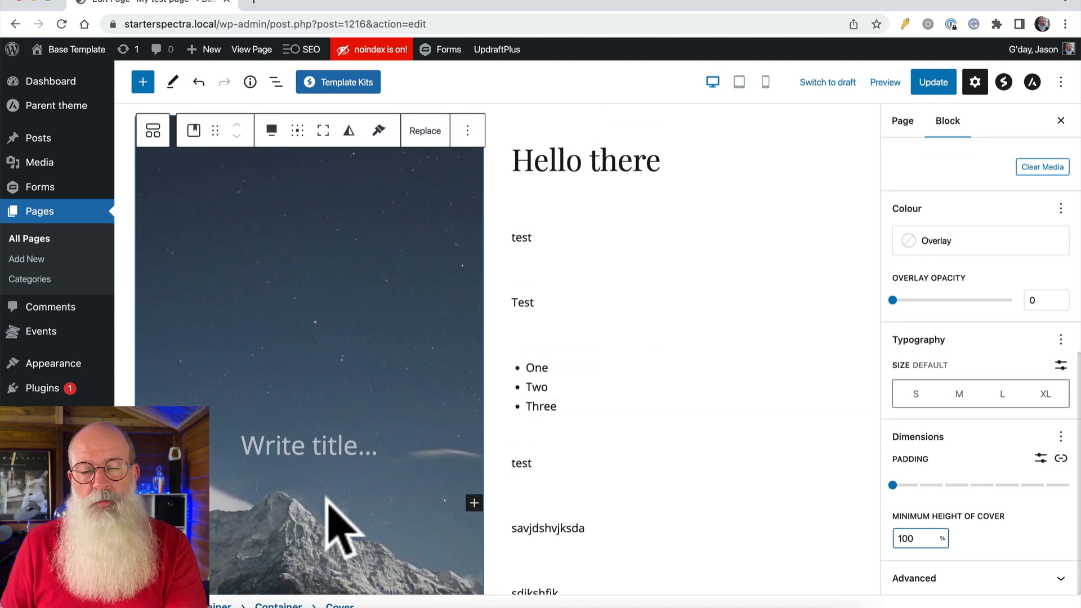
# Step: Update the page and compare the cover image's height with the text column on the published page
pyautogui.click(932, 84)
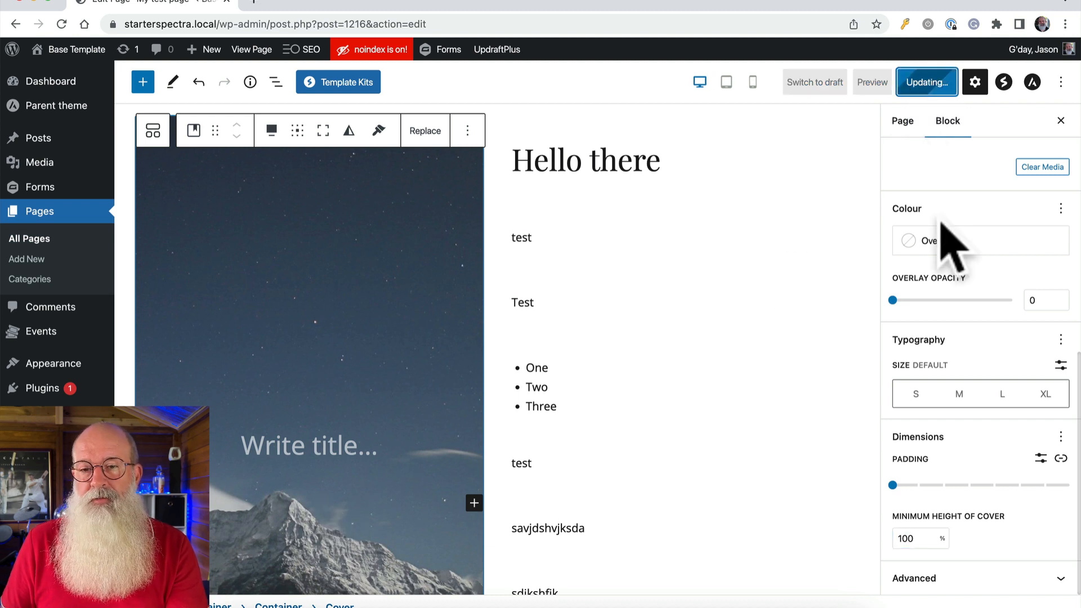
pyautogui.click(242, 574)
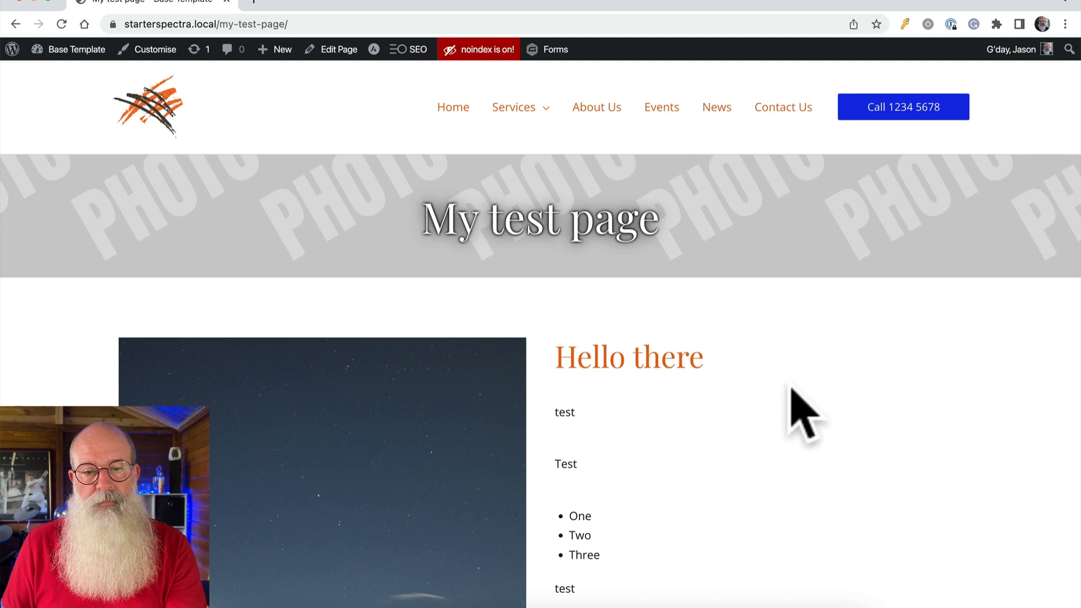
pyautogui.scroll(-7, 792, 411)
pyautogui.scroll(-1, 794, 411)
pyautogui.scroll(5, 800, 411)
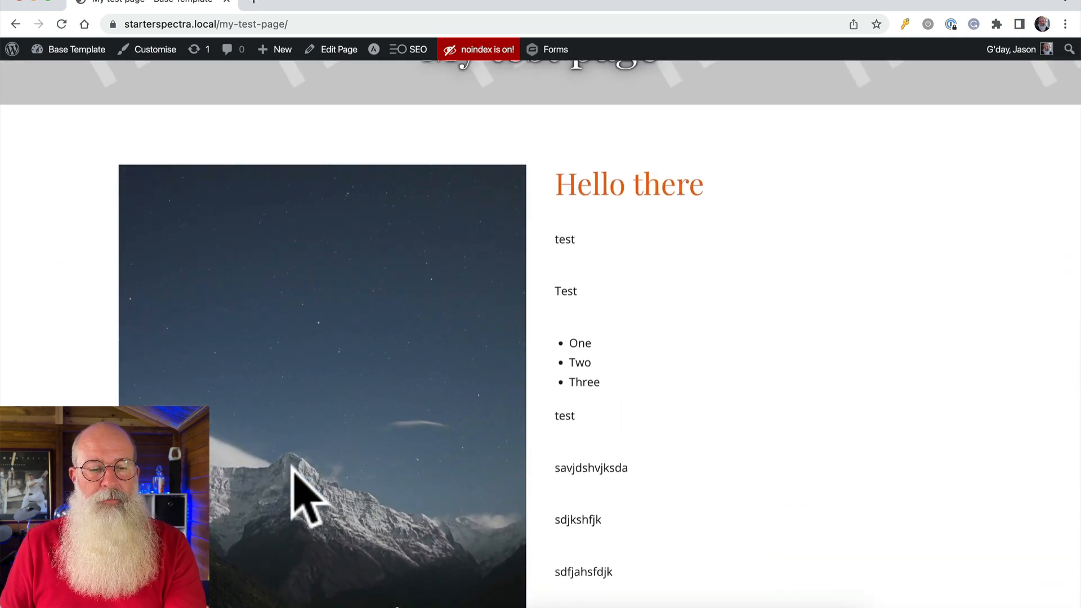
pyautogui.scroll(-2, 332, 456)
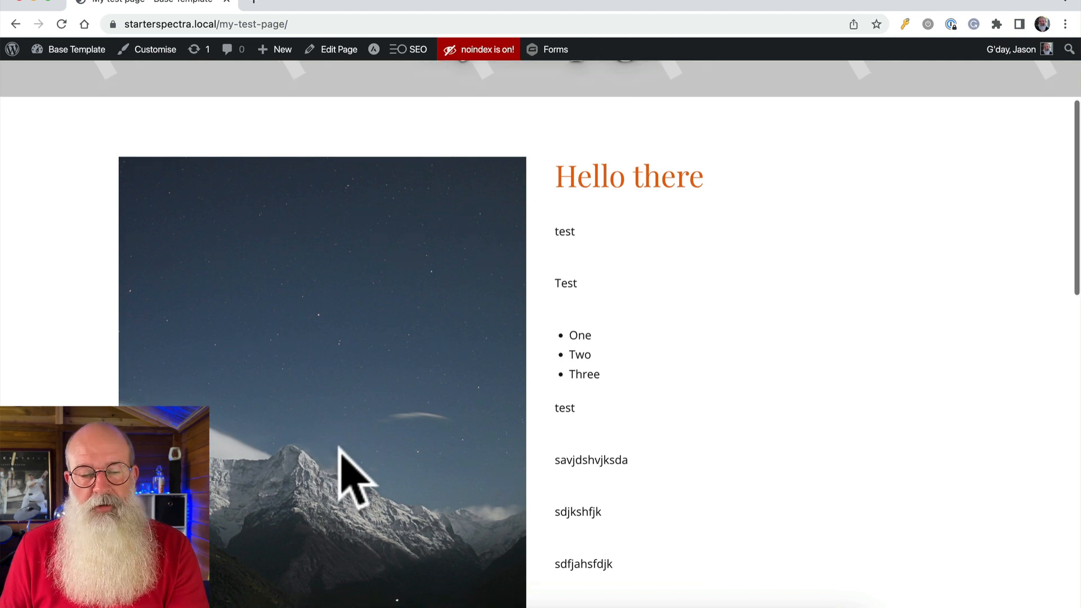
pyautogui.scroll(-1, 339, 448)
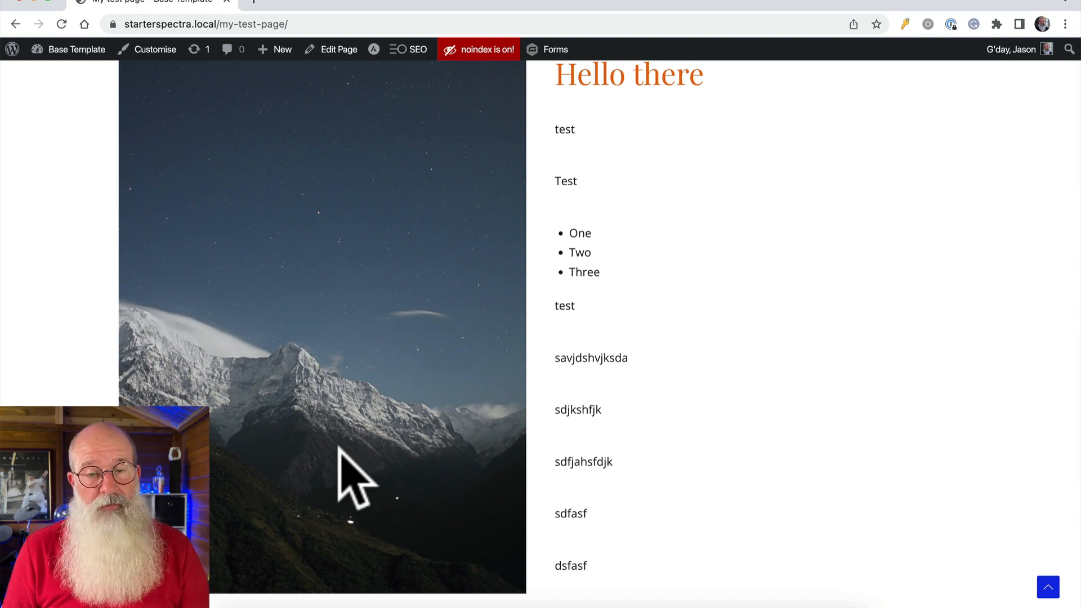
pyautogui.scroll(-6, 541, 444)
pyautogui.scroll(18, 604, 451)
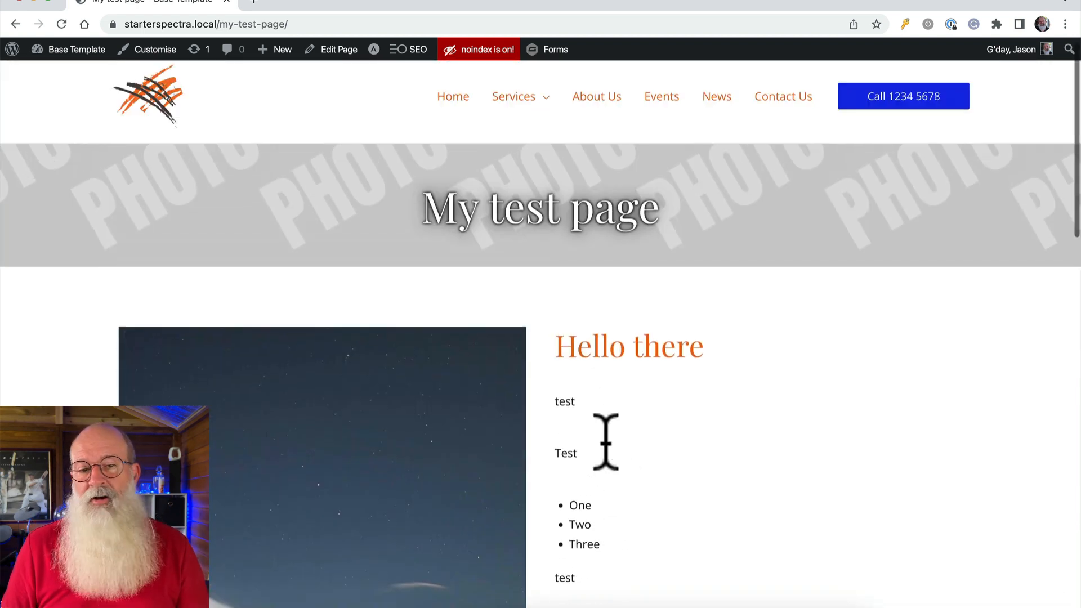
pyautogui.scroll(-10, 607, 446)
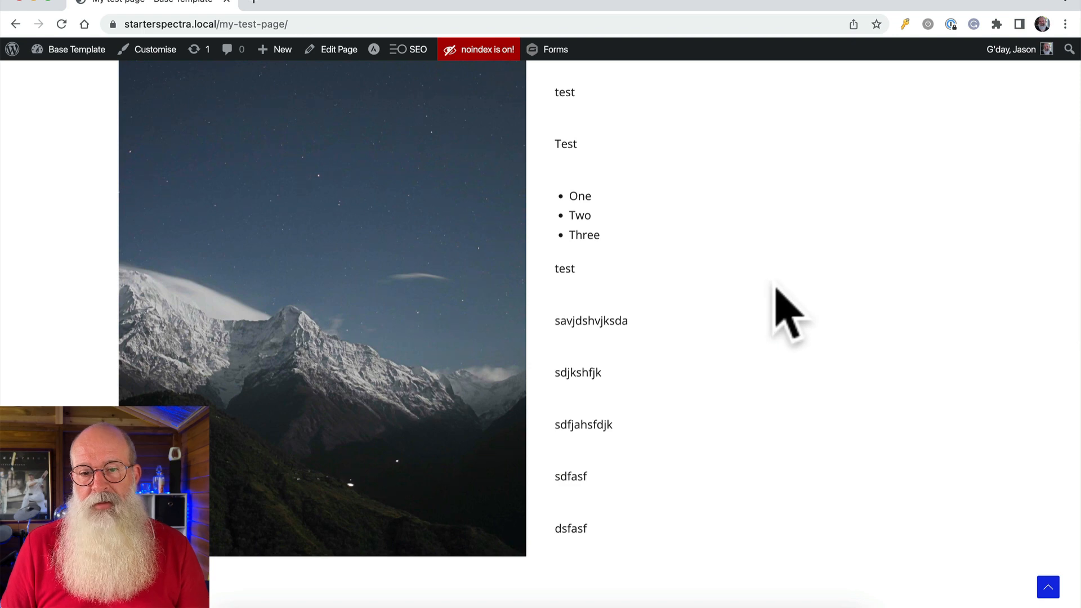
# Step: Examine the cover image and stacked text in an iPhone 12 Pro mobile preview, and return to the desktop layout
pyautogui.rightClick(774, 289)
pyautogui.click(813, 561)
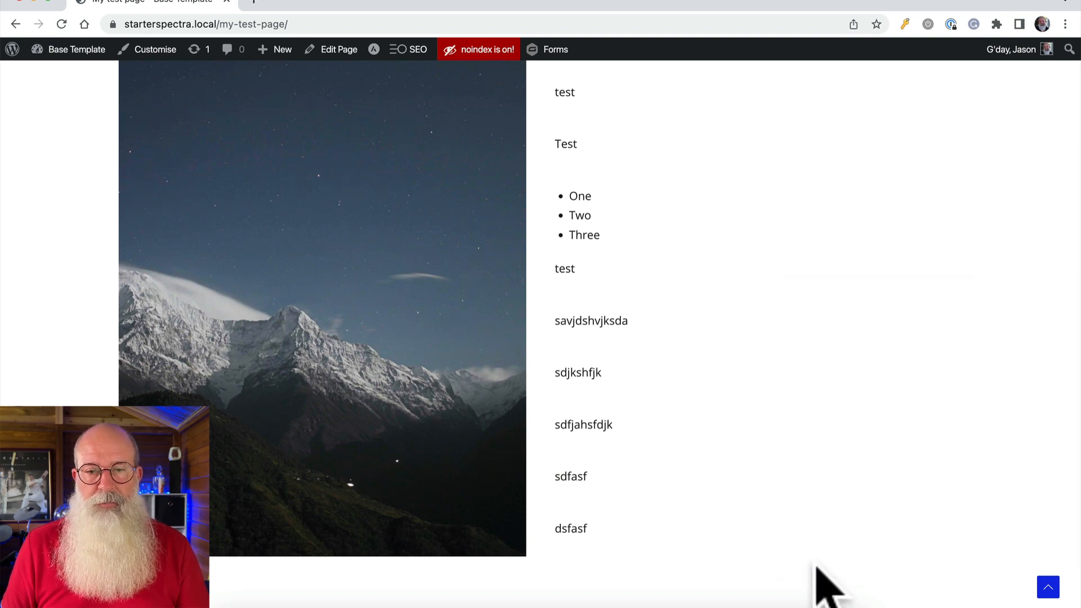
pyautogui.scroll(10, 346, 345)
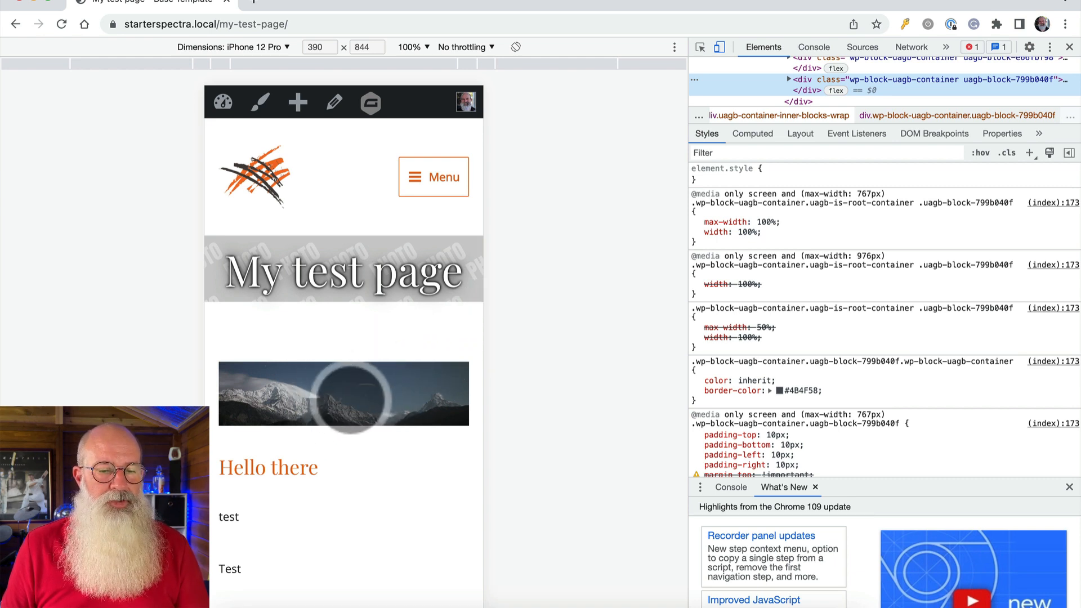
pyautogui.scroll(-3, 345, 406)
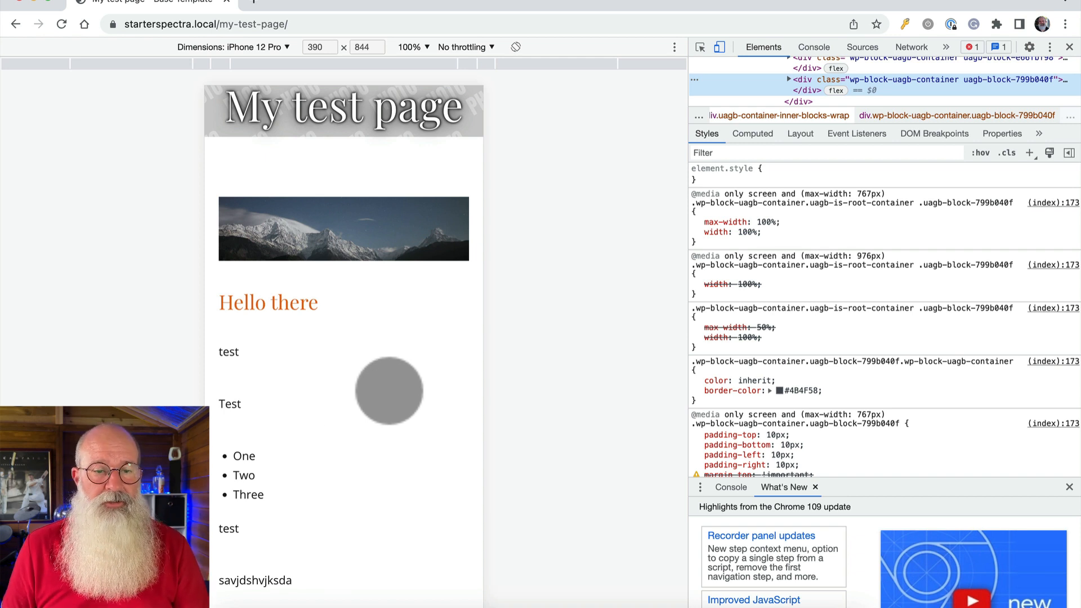
pyautogui.scroll(-2, 390, 391)
pyautogui.scroll(1, 387, 408)
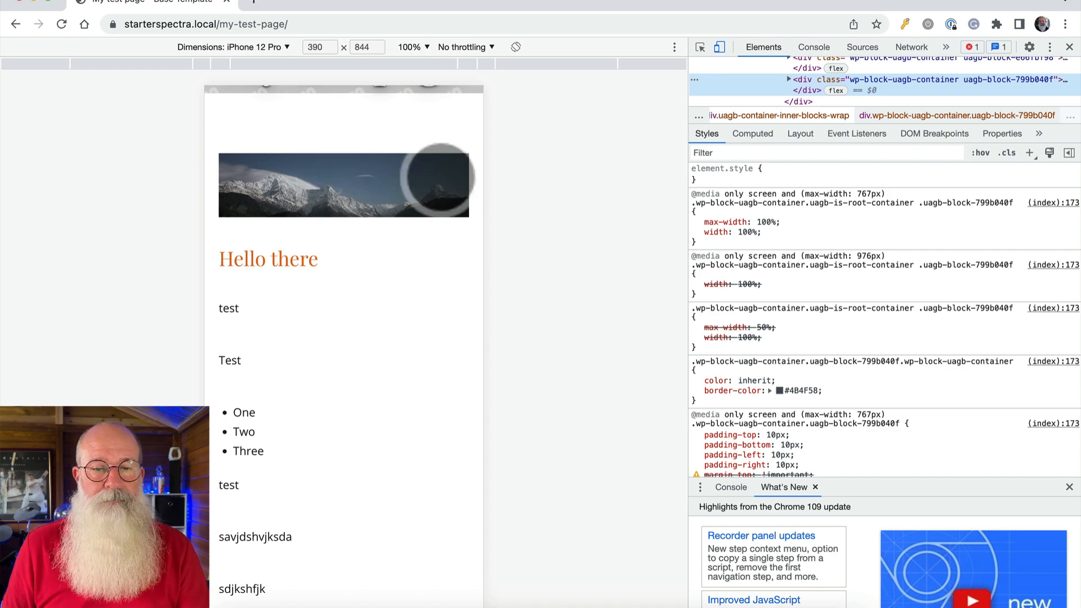
pyautogui.click(1069, 46)
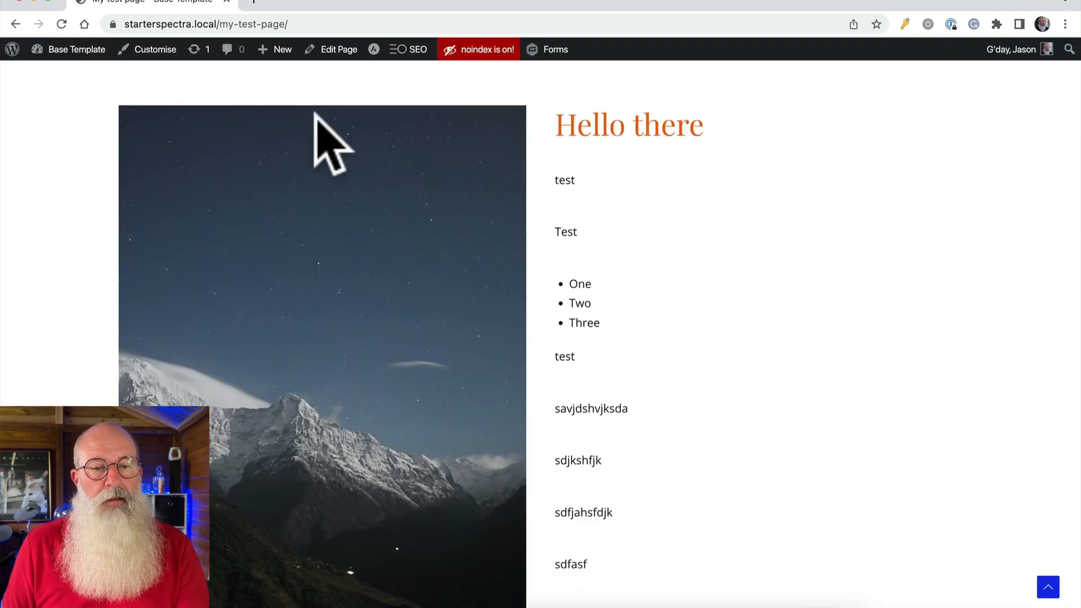
# Step: Reopen the page for editing and remove the Cover block from the image container
pyautogui.click(337, 50)
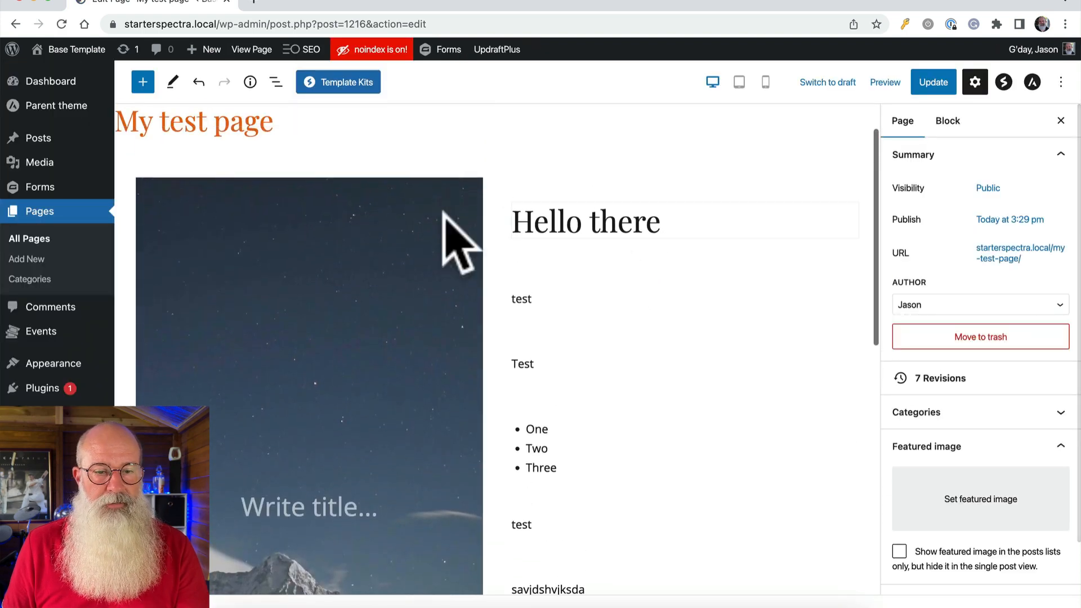
pyautogui.click(414, 220)
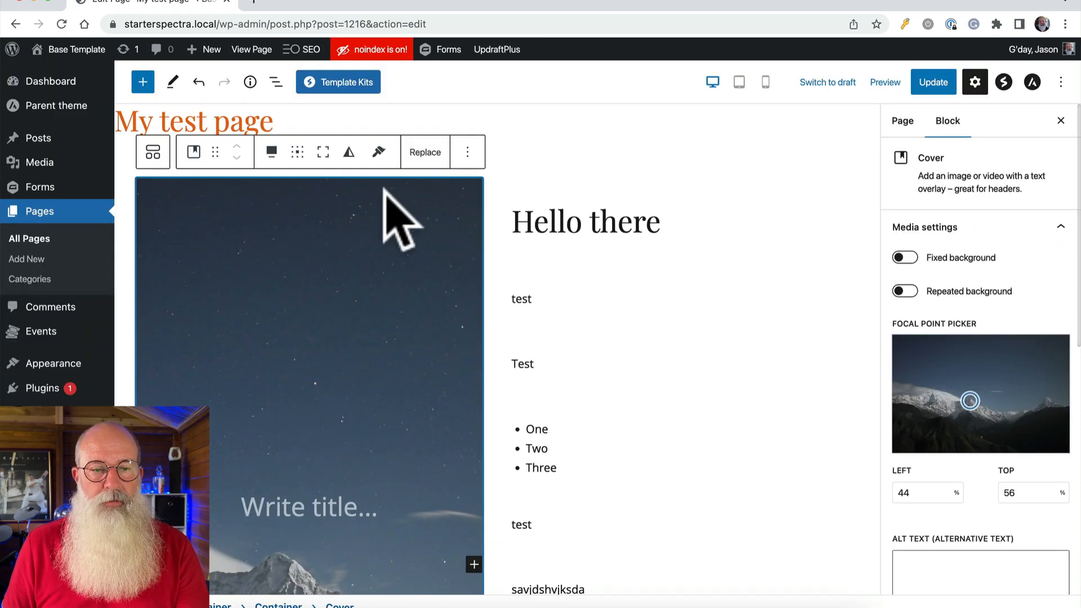
pyautogui.click(276, 82)
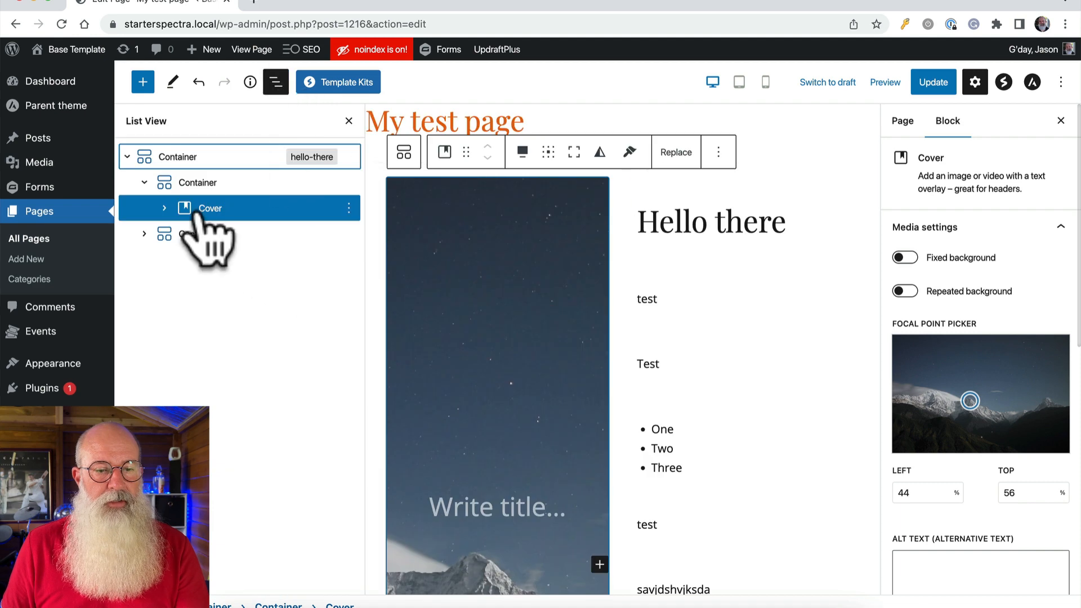
pyautogui.click(349, 207)
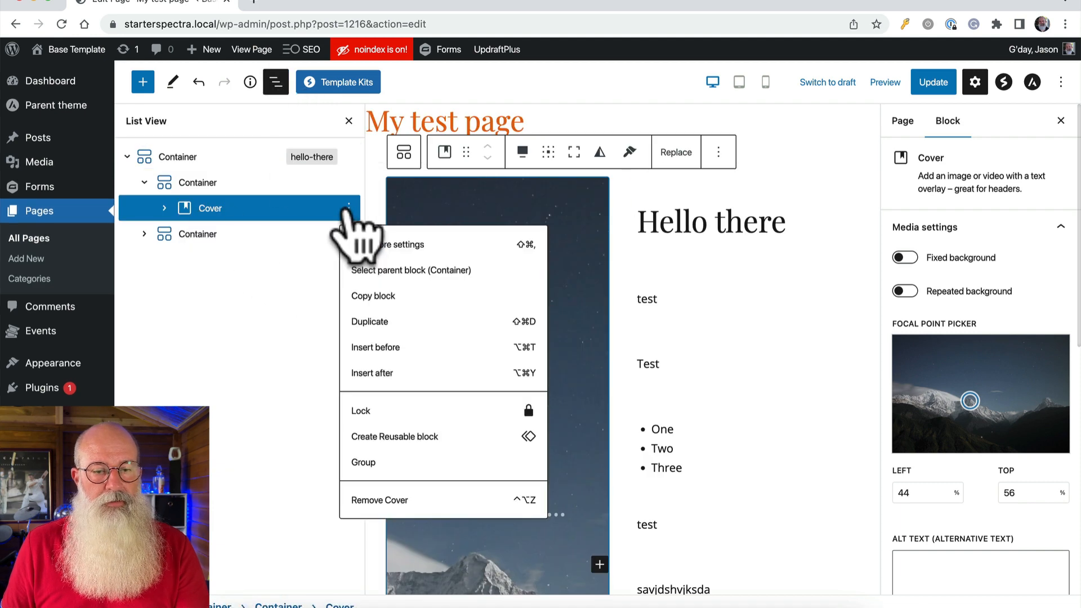
pyautogui.click(381, 500)
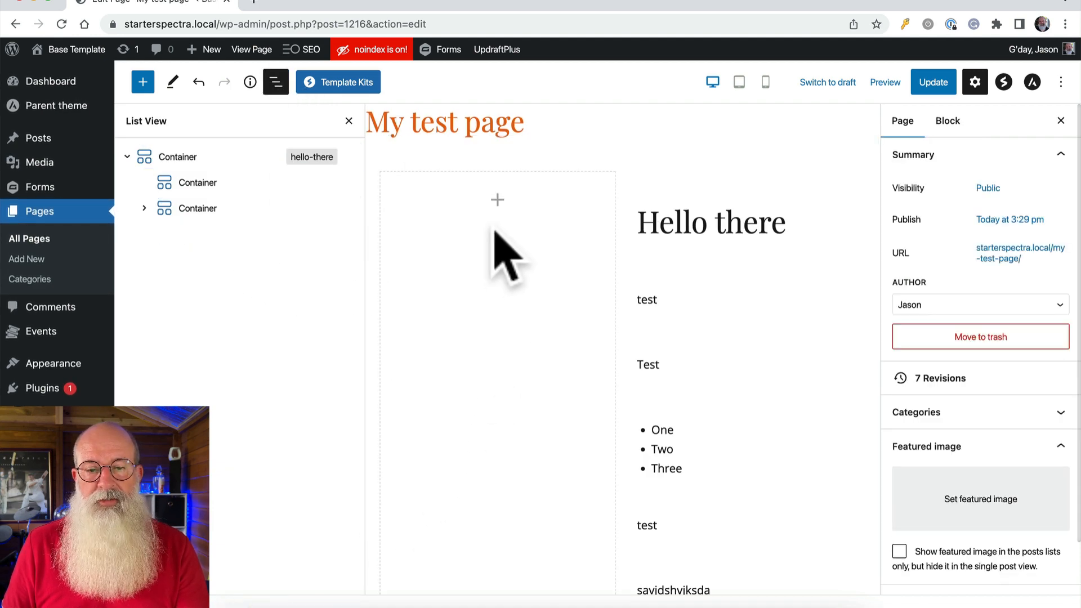
# Step: Embed a YouTube video in the empty image container by pasting its link into a new paragraph block
pyautogui.scroll(-1, 494, 231)
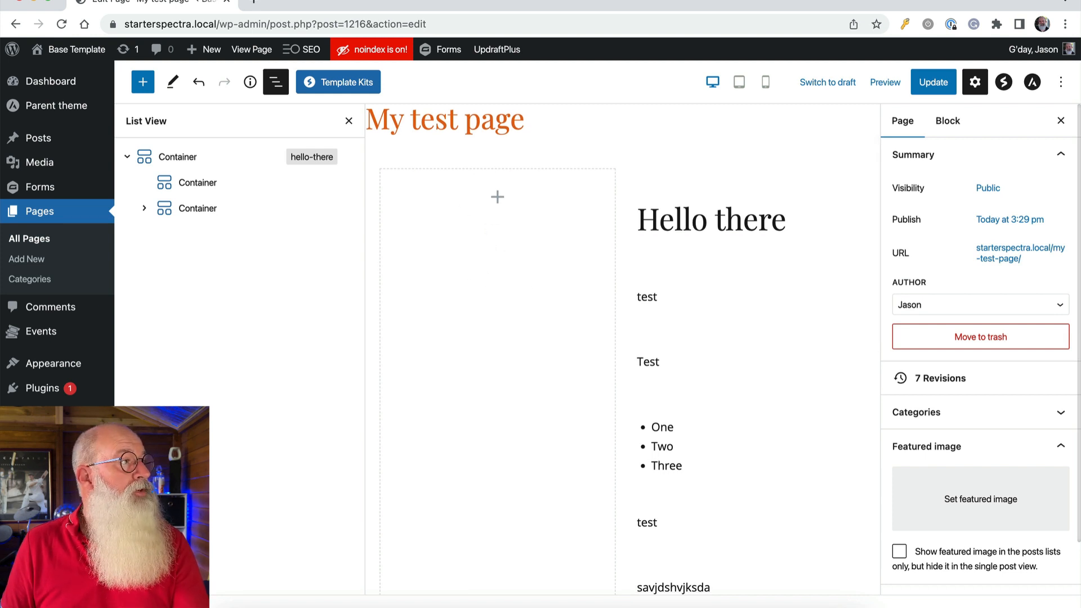
pyautogui.press('super+Tab')
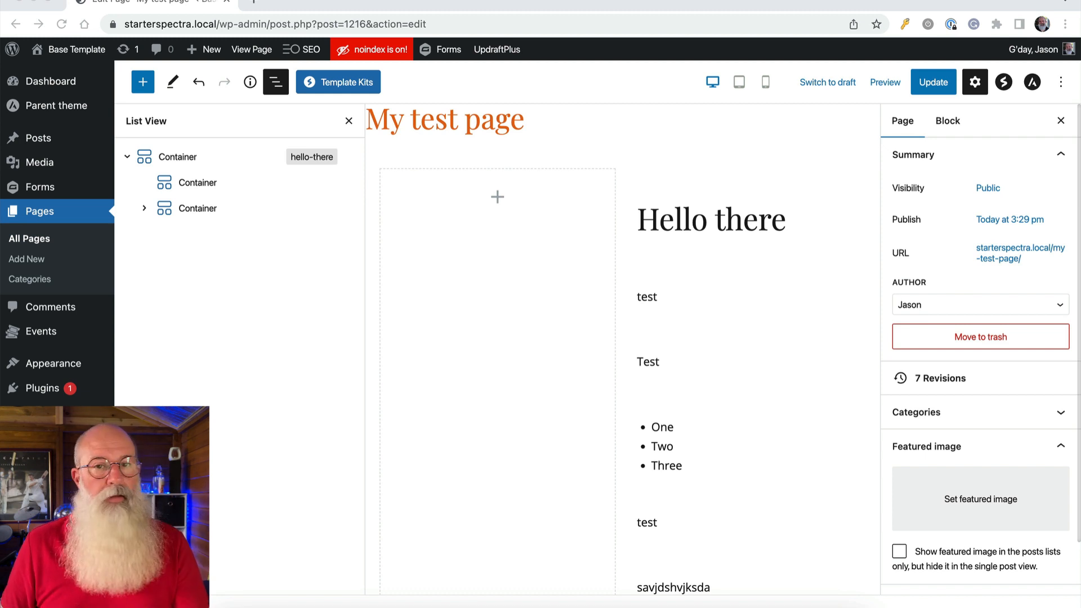
pyautogui.click(498, 199)
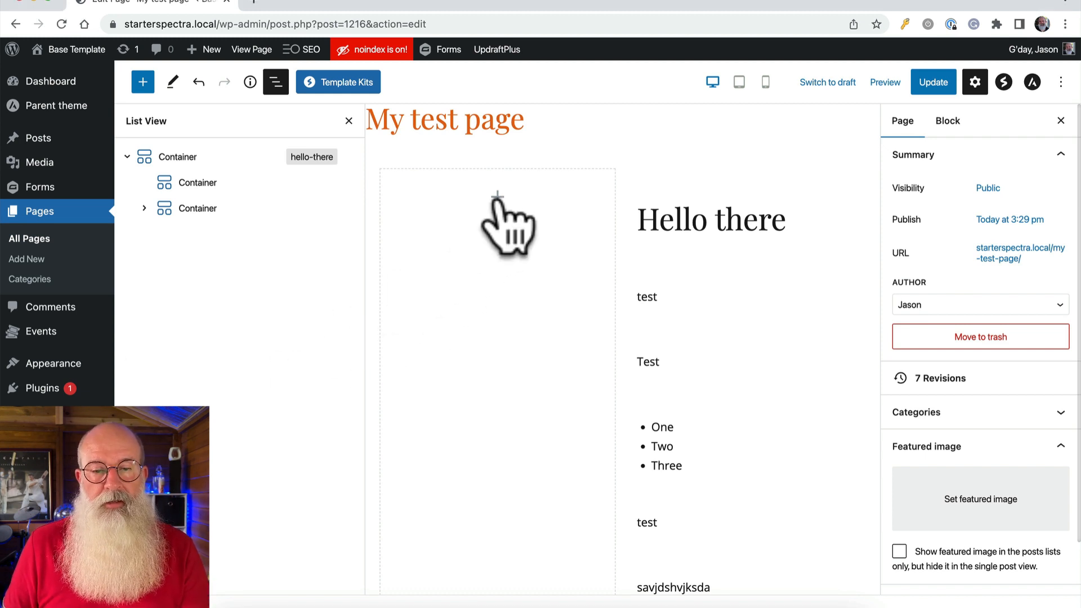
pyautogui.click(498, 199)
pyautogui.click(432, 305)
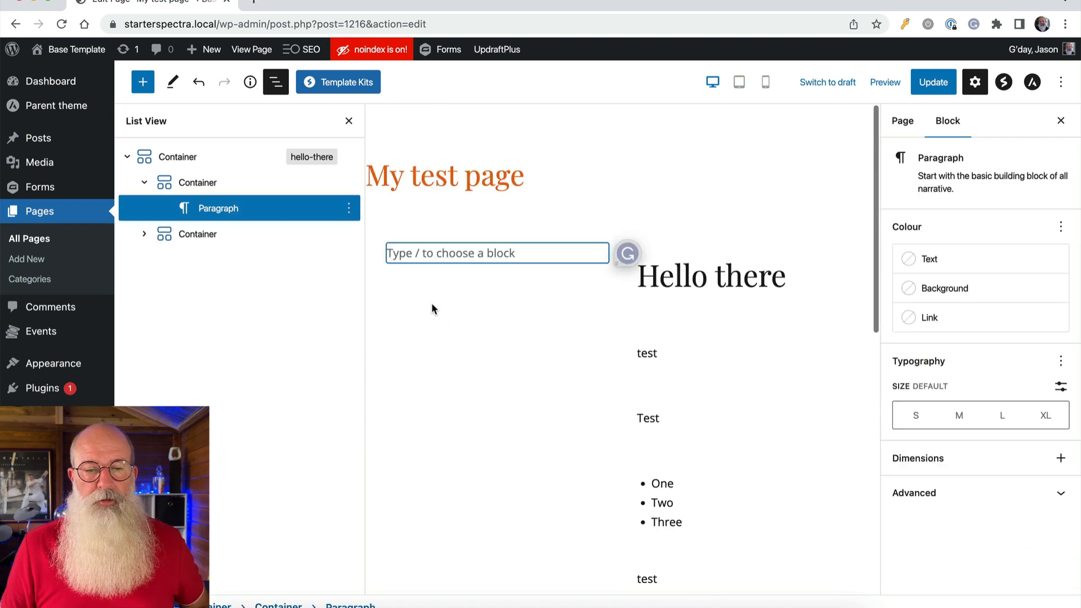
pyautogui.rightClick(455, 250)
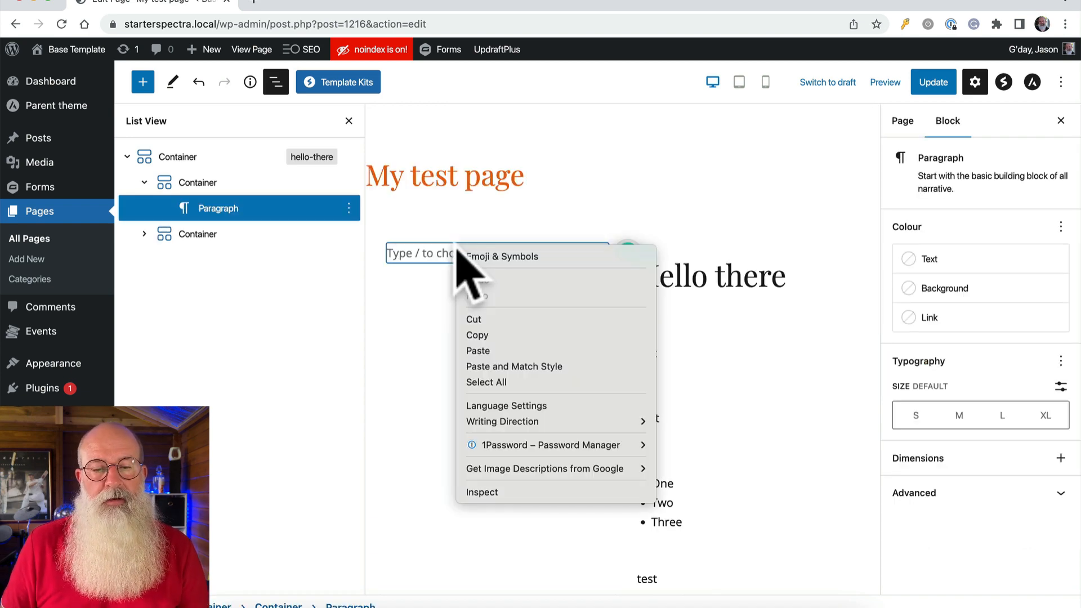
pyautogui.click(491, 350)
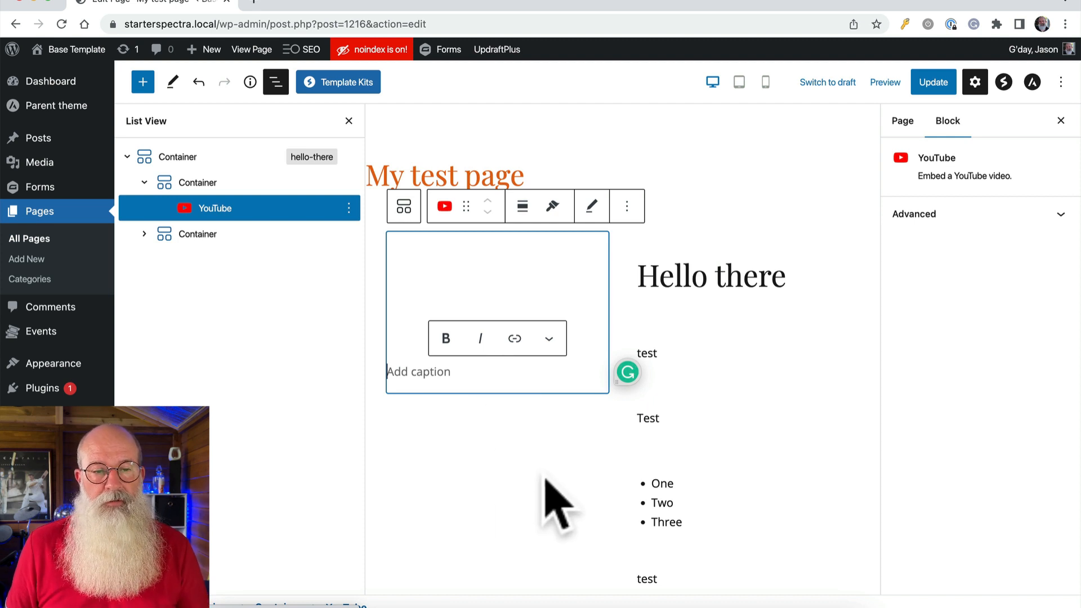
pyautogui.click(348, 121)
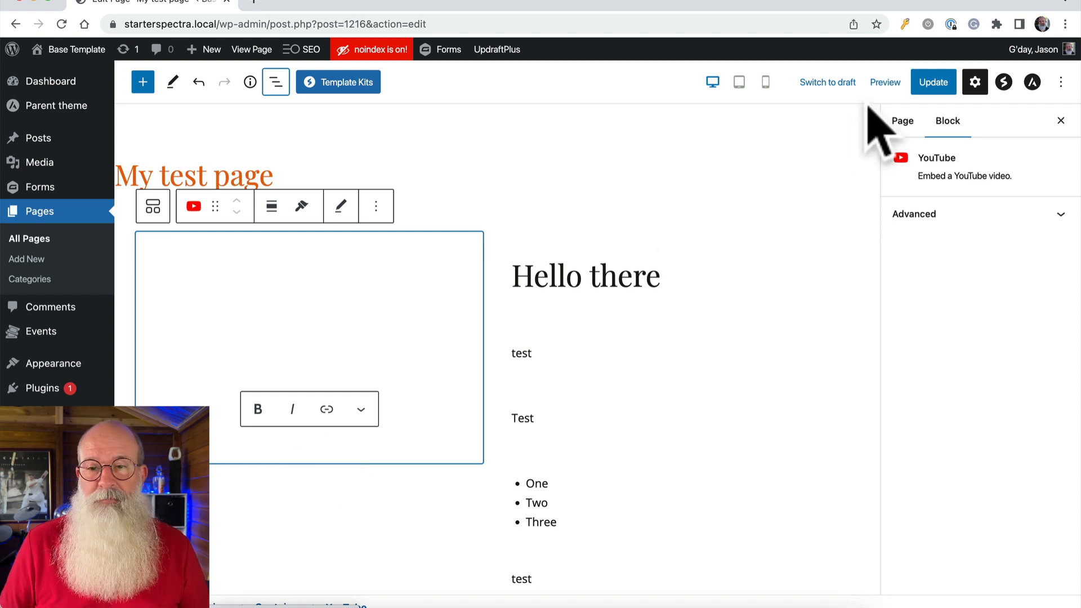
# Step: Update the page and examine how the embedded YouTube video sits beside the text column on the published page
pyautogui.click(935, 84)
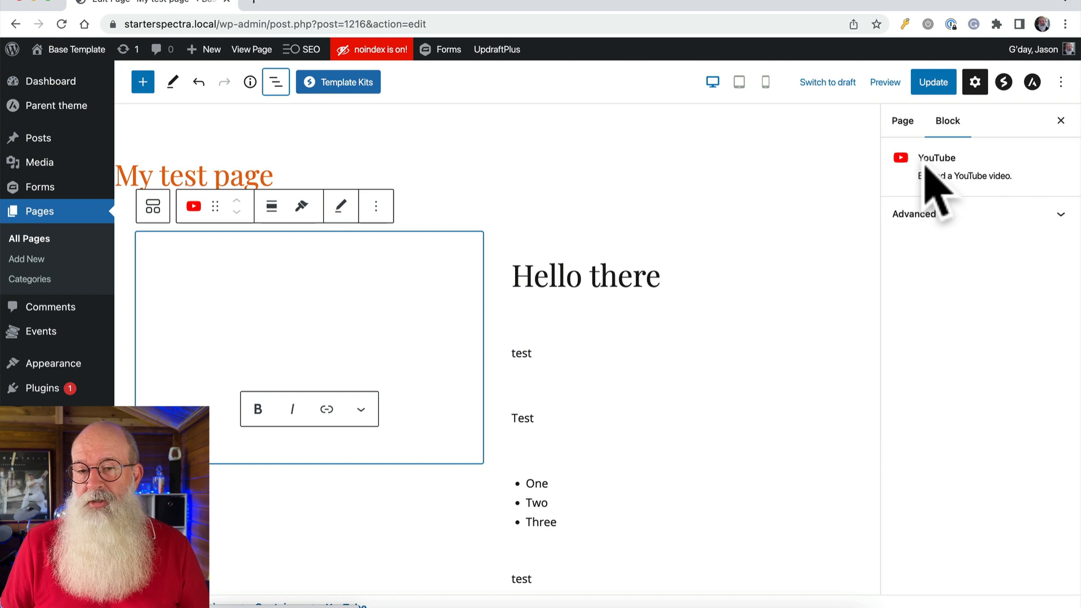
pyautogui.click(933, 80)
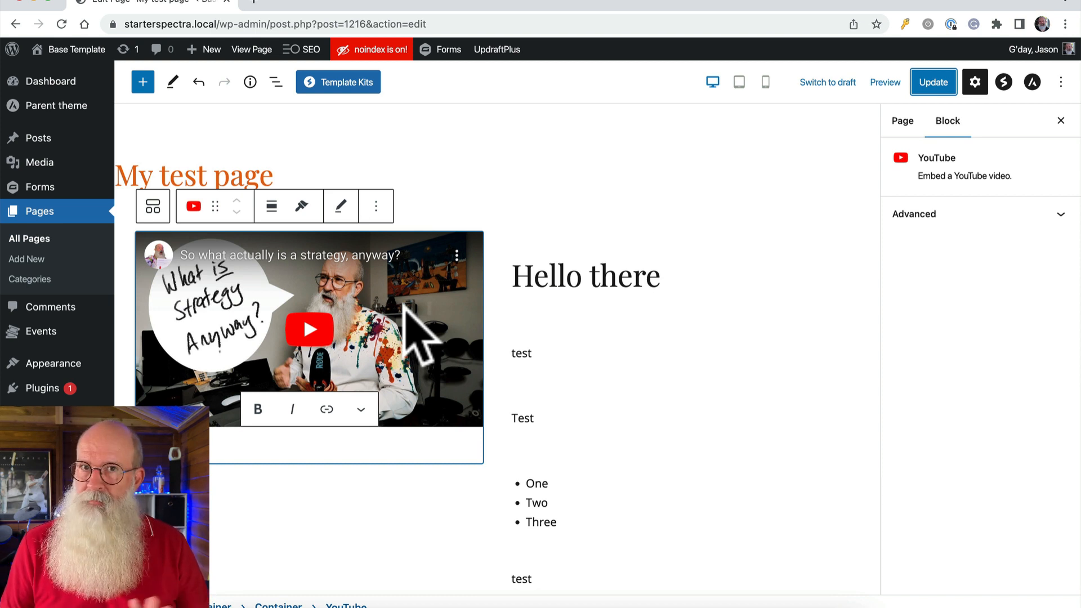
pyautogui.click(933, 82)
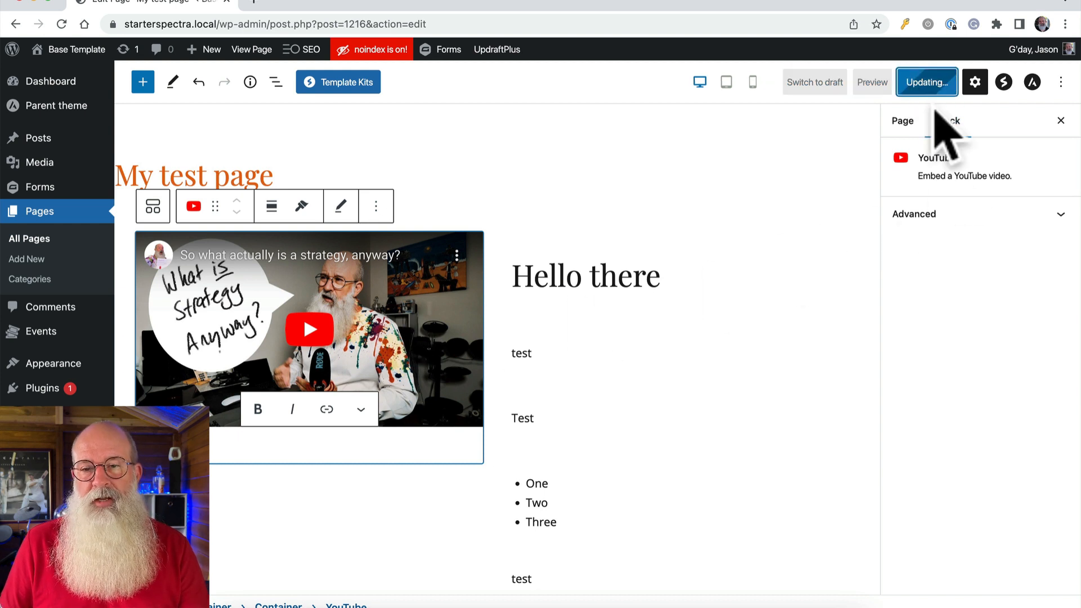
pyautogui.click(242, 573)
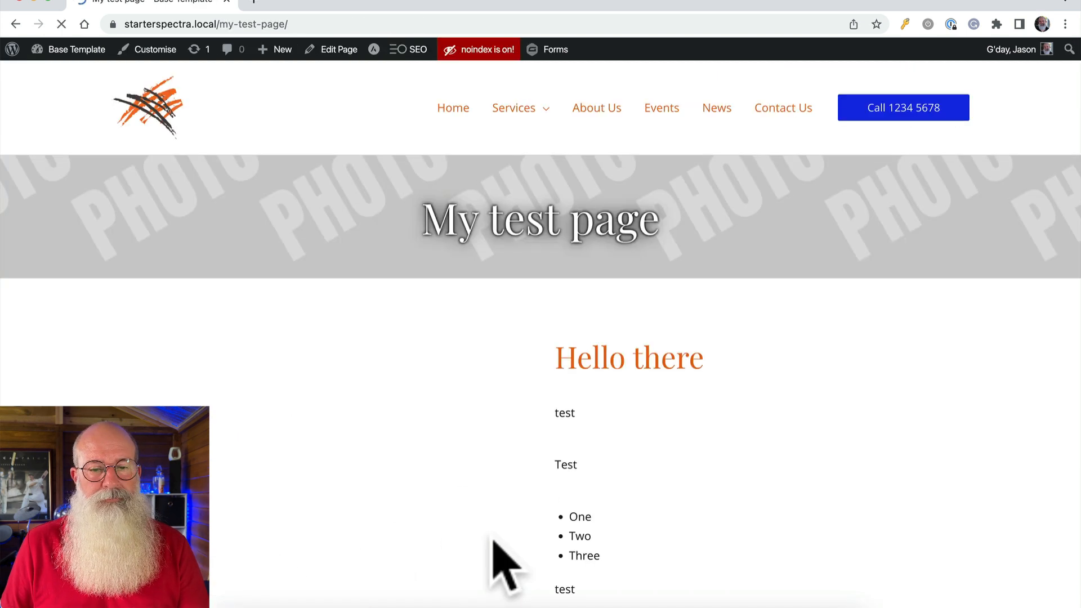
pyautogui.scroll(-2, 692, 501)
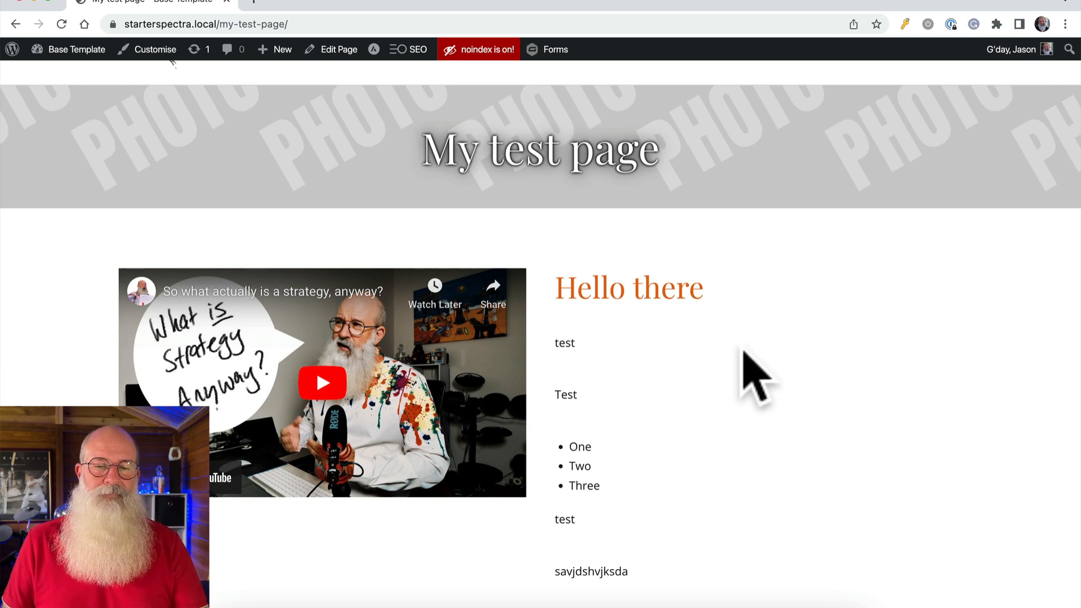
pyautogui.scroll(-3, 742, 349)
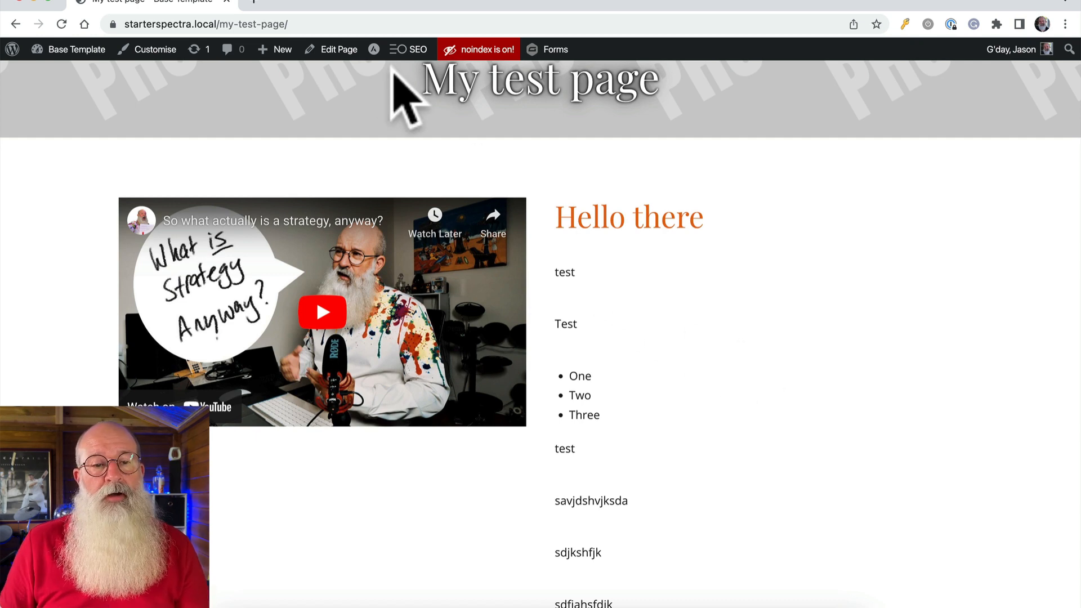
# Step: Reopen the page for editing and remove the YouTube block from its container
pyautogui.click(332, 50)
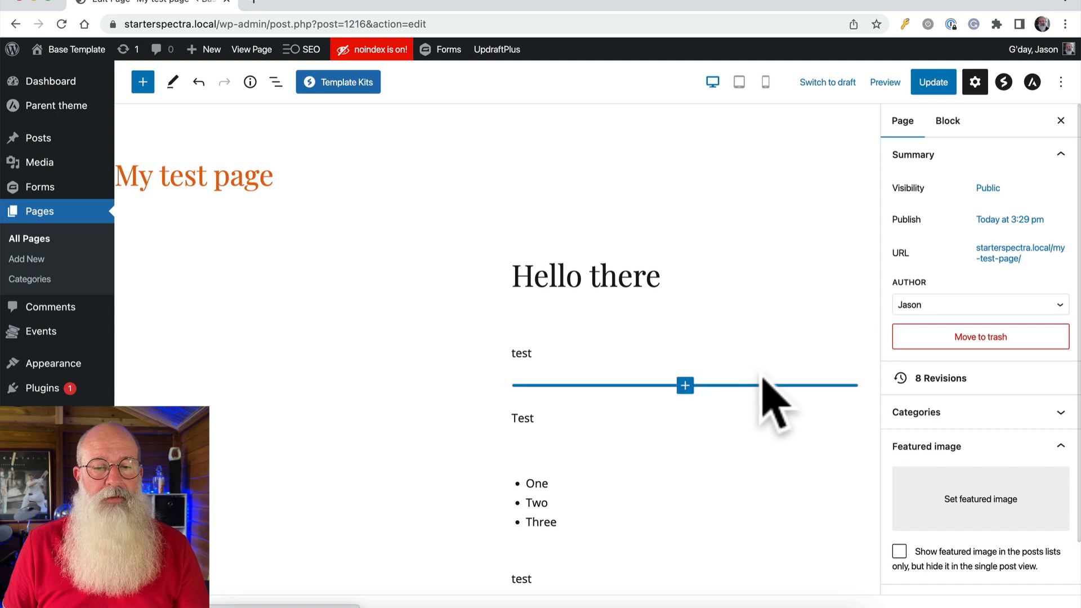
pyautogui.click(367, 329)
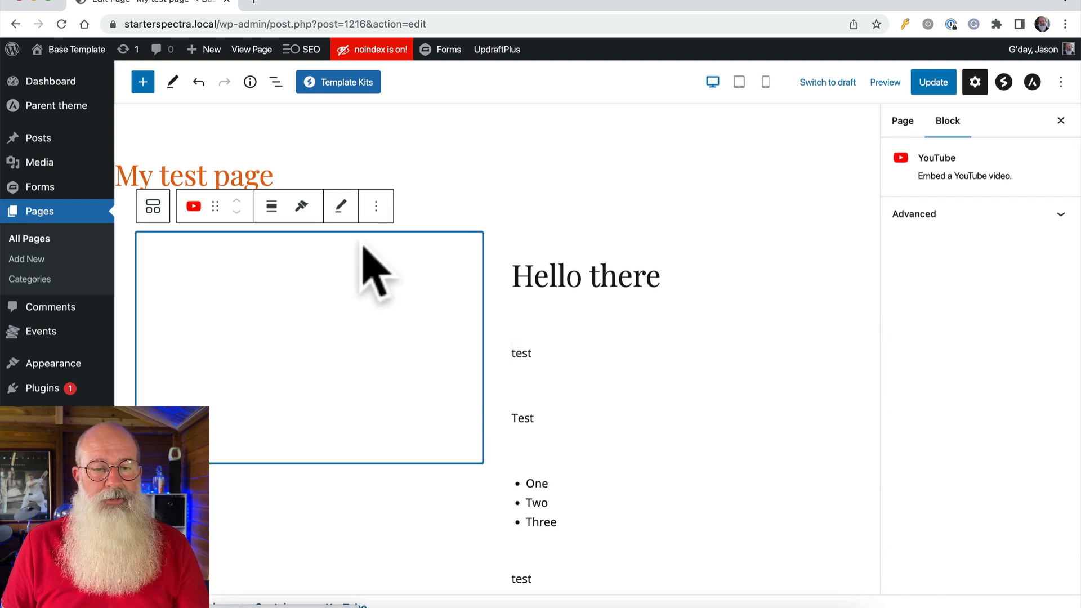
pyautogui.click(376, 207)
pyautogui.click(437, 533)
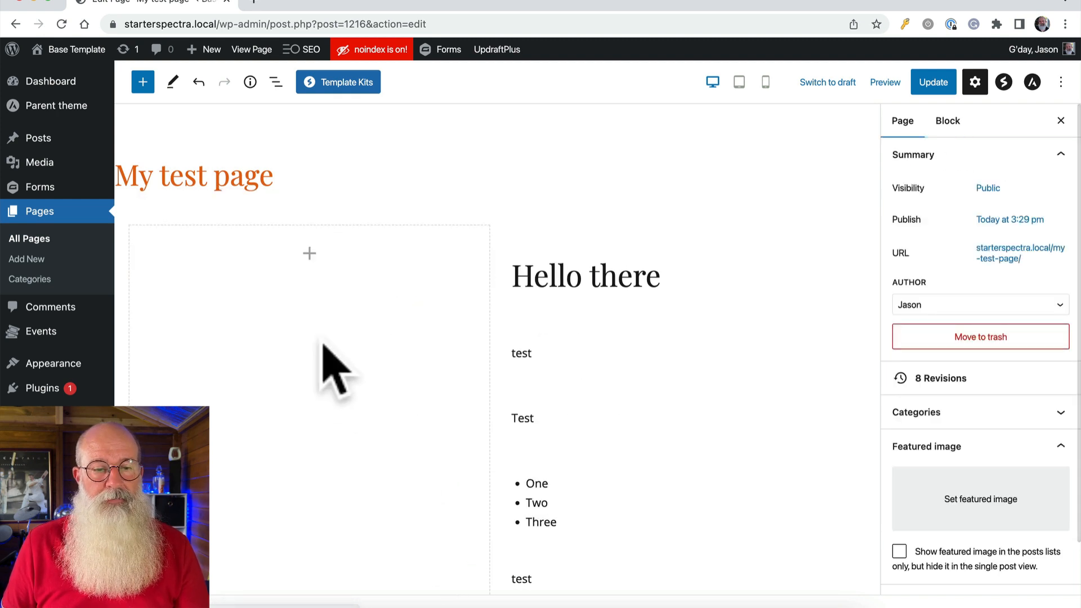
# Step: Add a Quote block reading "Here's something famous" with the citation "- me" to the empty container and update the page
pyautogui.click(309, 253)
pyautogui.write('q')
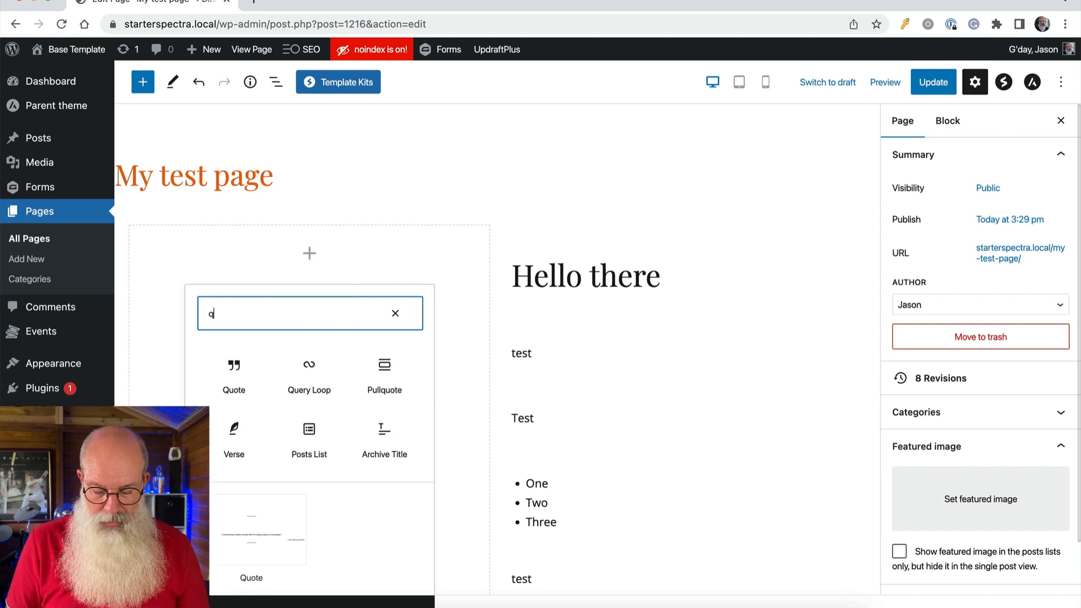
pyautogui.write('uote')
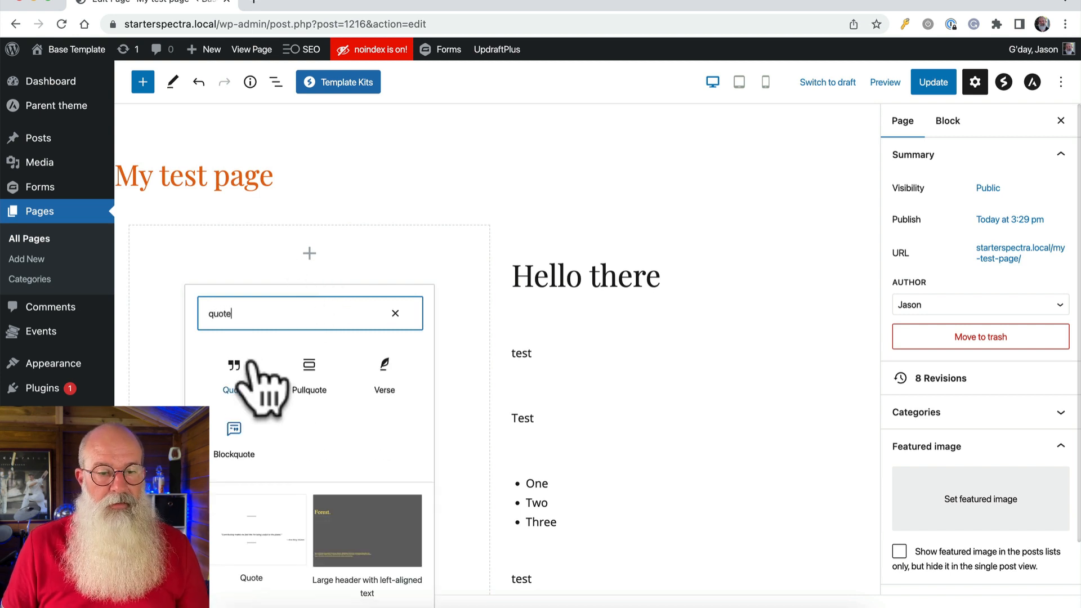
pyautogui.click(242, 352)
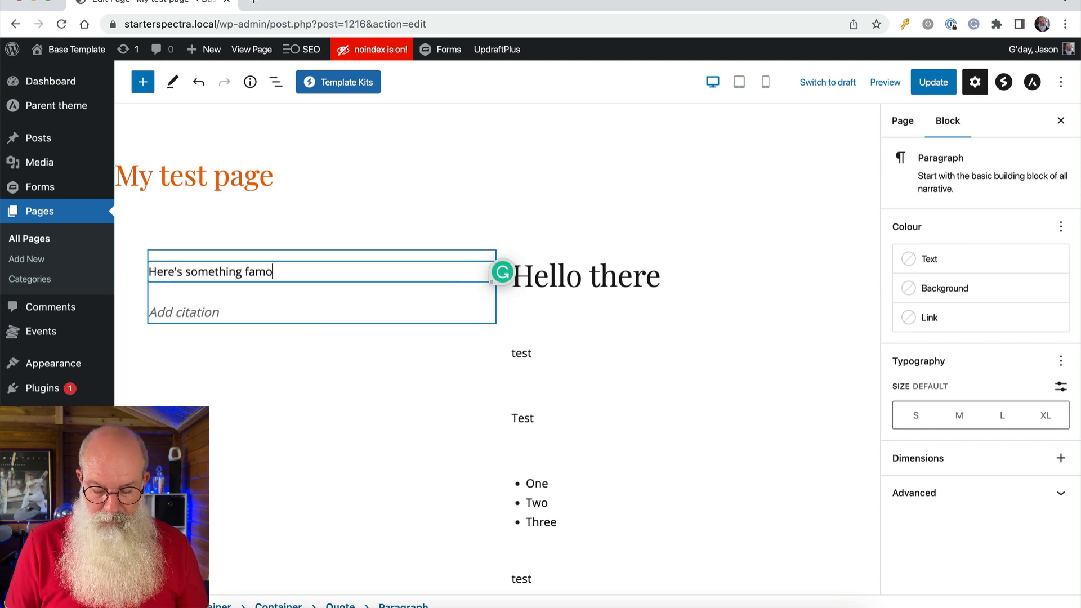
pyautogui.write("Here's something famous")
pyautogui.click(219, 312)
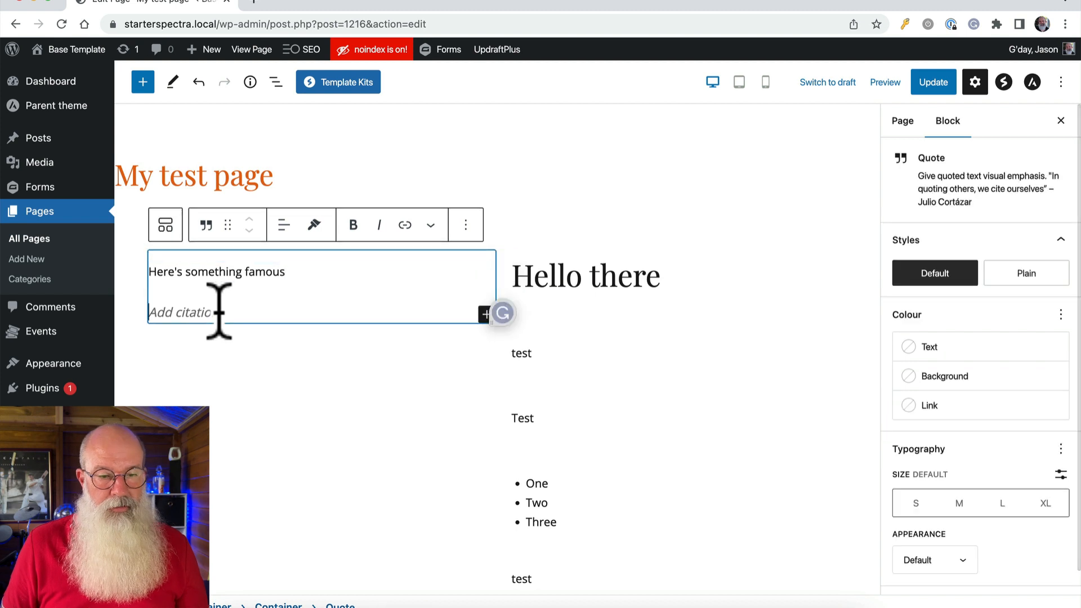
pyautogui.write('- m')
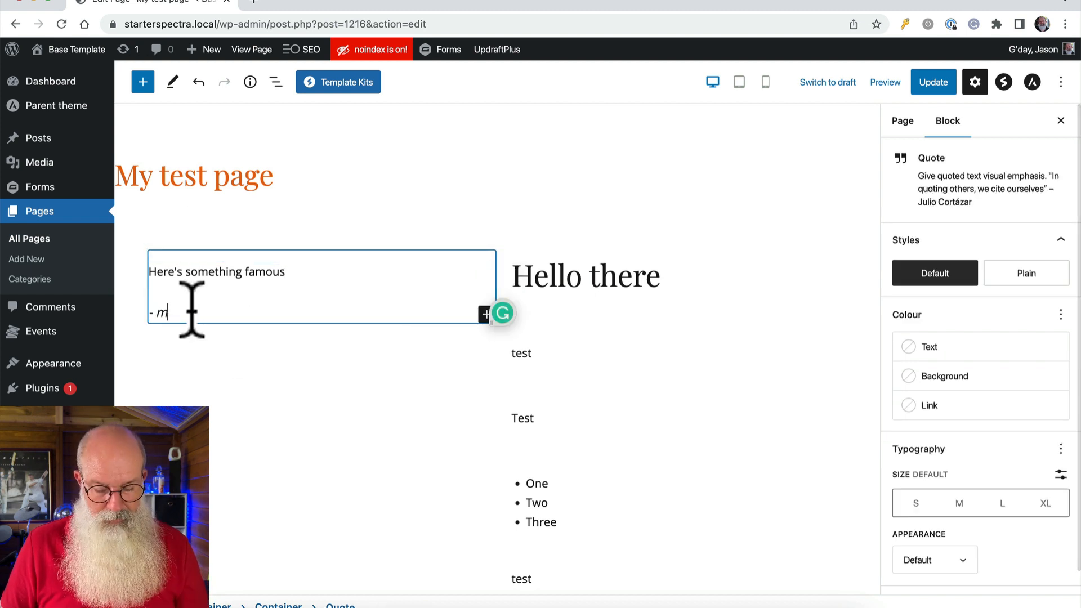
pyautogui.write('e')
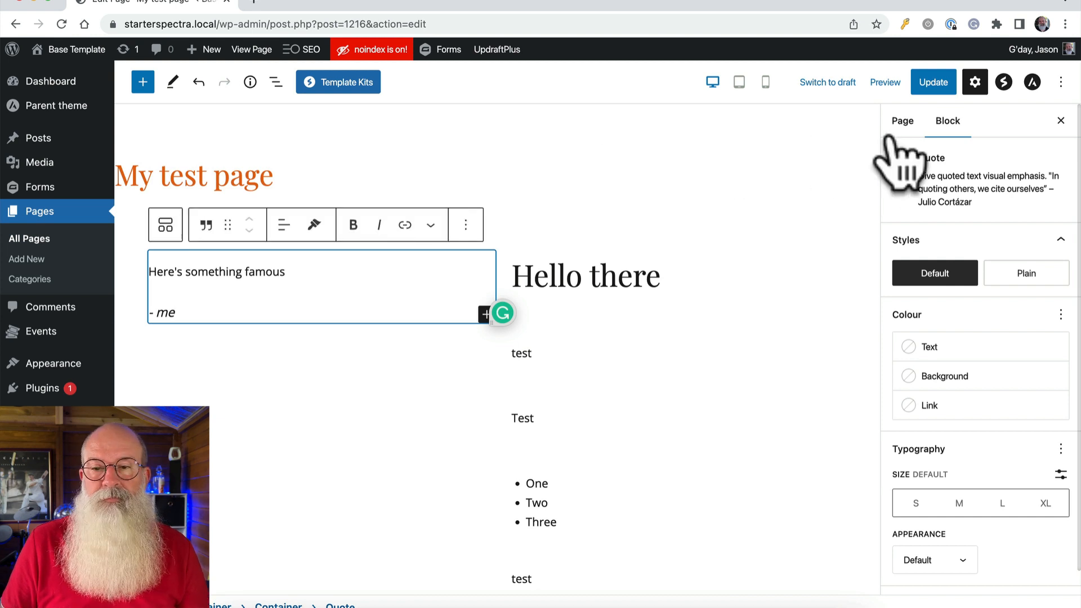
pyautogui.click(932, 82)
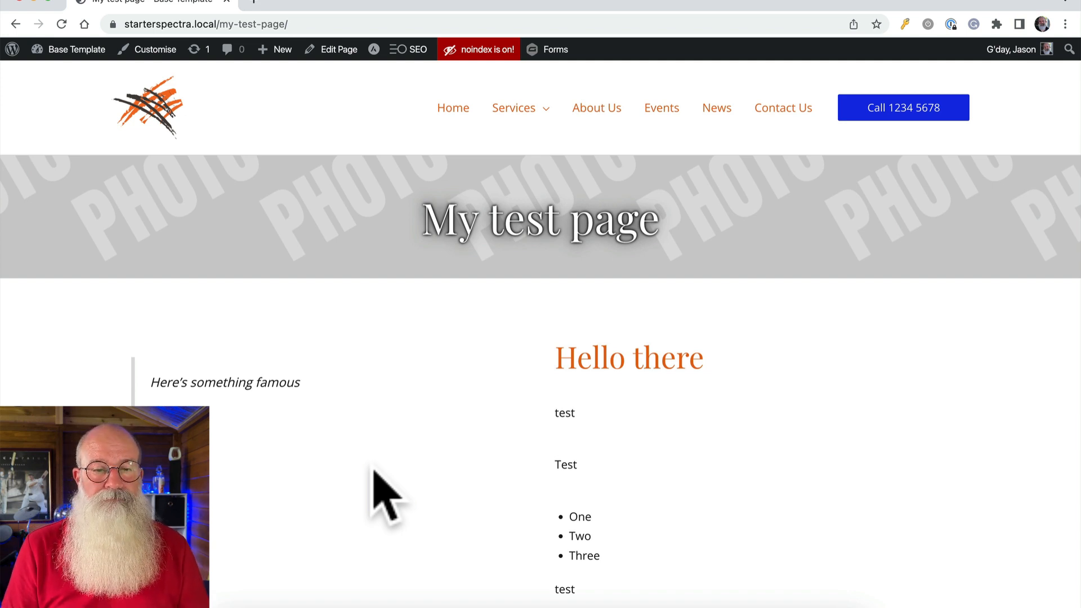
# Step: Reopen the page for editing and remove the Quote block from its container
pyautogui.click(333, 50)
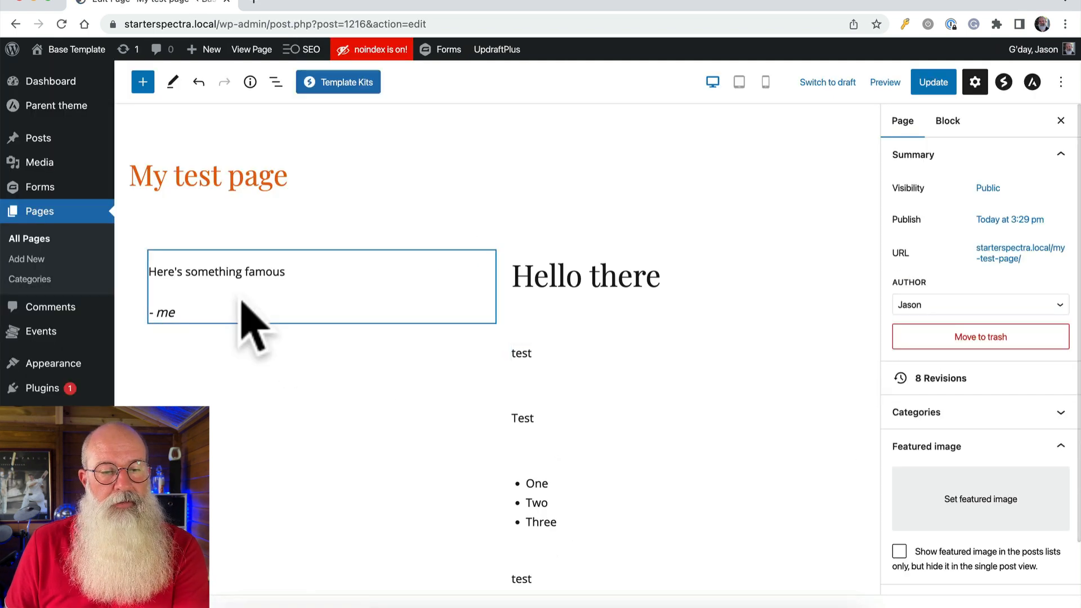
pyautogui.click(248, 310)
pyautogui.click(354, 225)
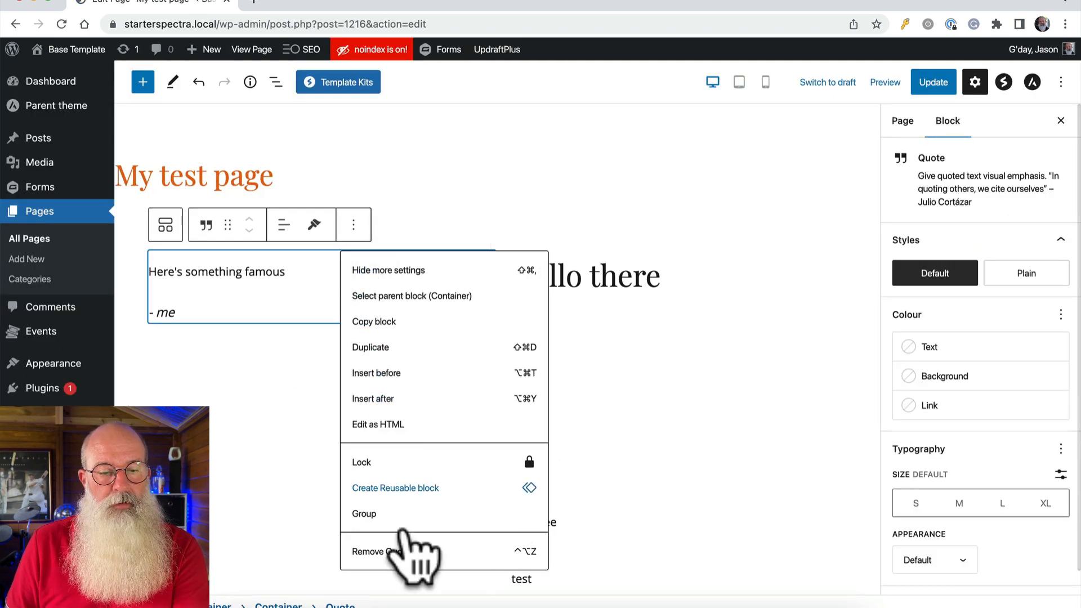
pyautogui.click(414, 554)
# Step: Insert a Cover block in the empty container using the snowy mountain night photo from the media library
pyautogui.click(309, 253)
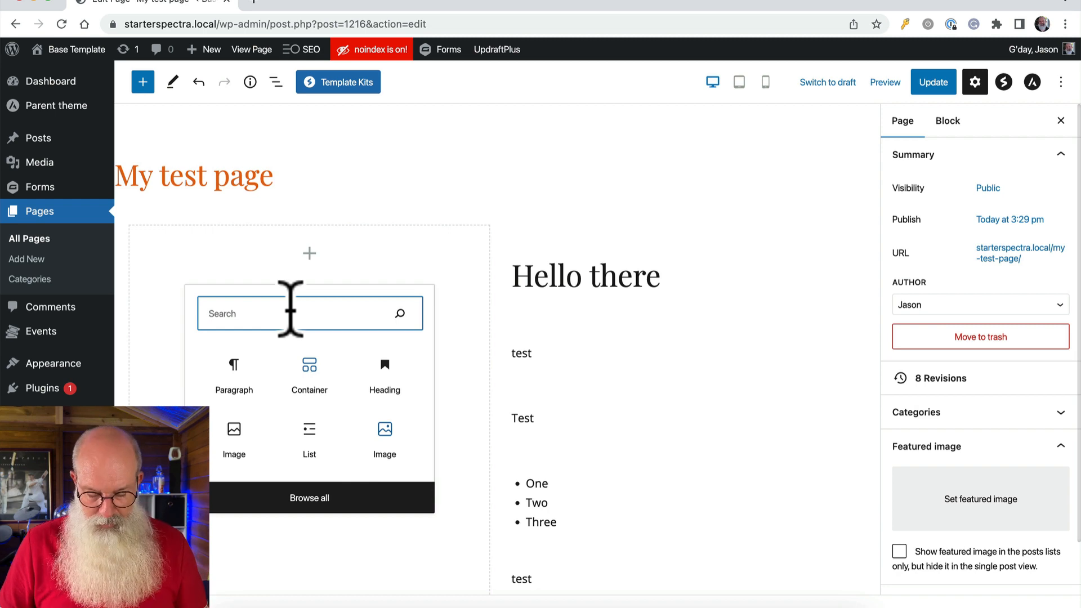
pyautogui.write('cov')
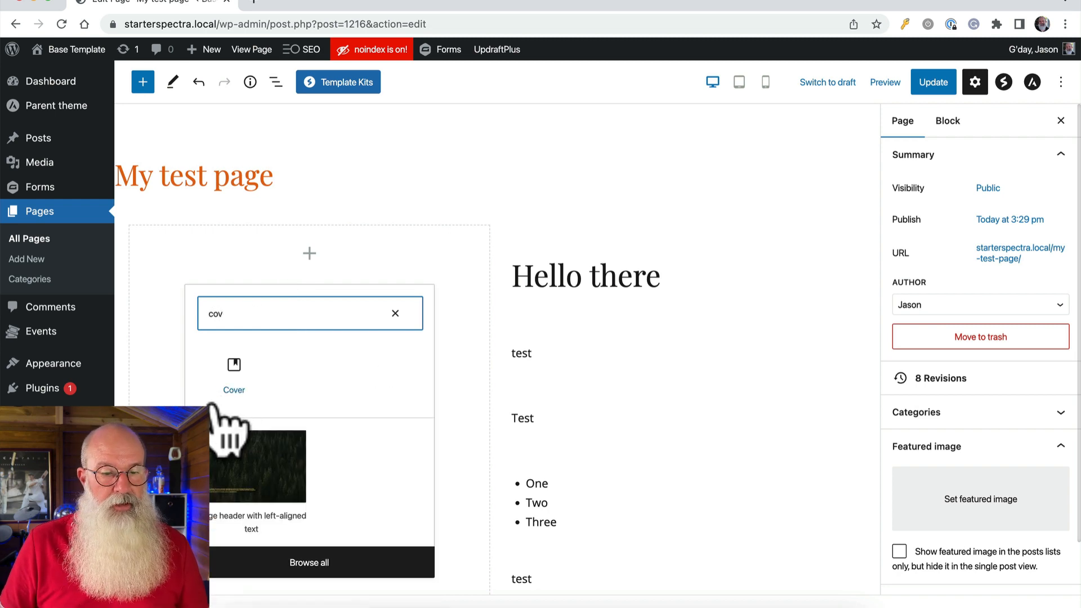
pyautogui.click(220, 376)
pyautogui.click(232, 321)
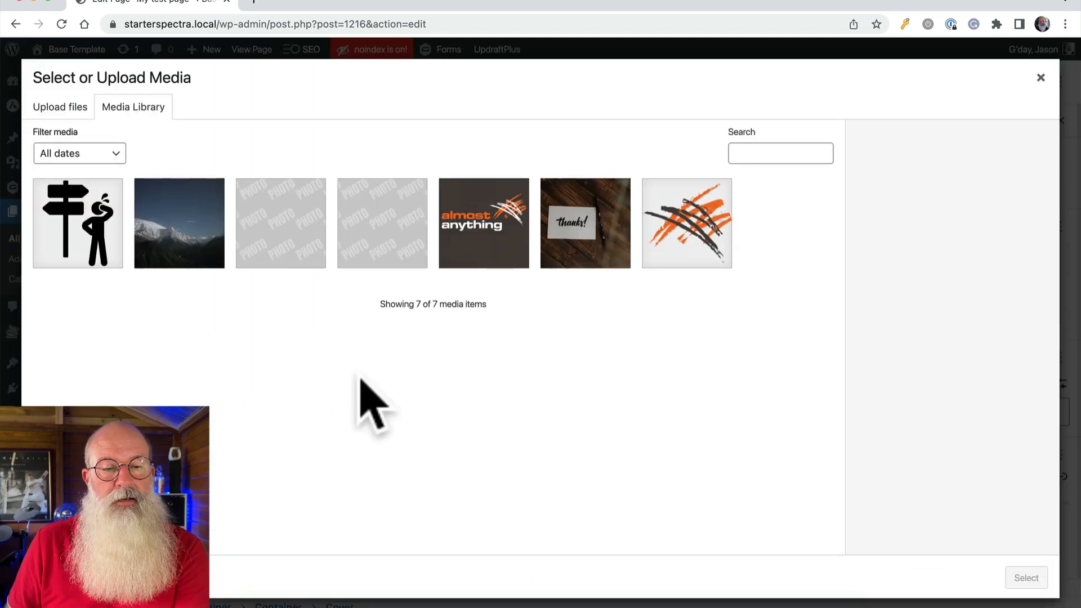
pyautogui.click(202, 219)
pyautogui.click(1027, 578)
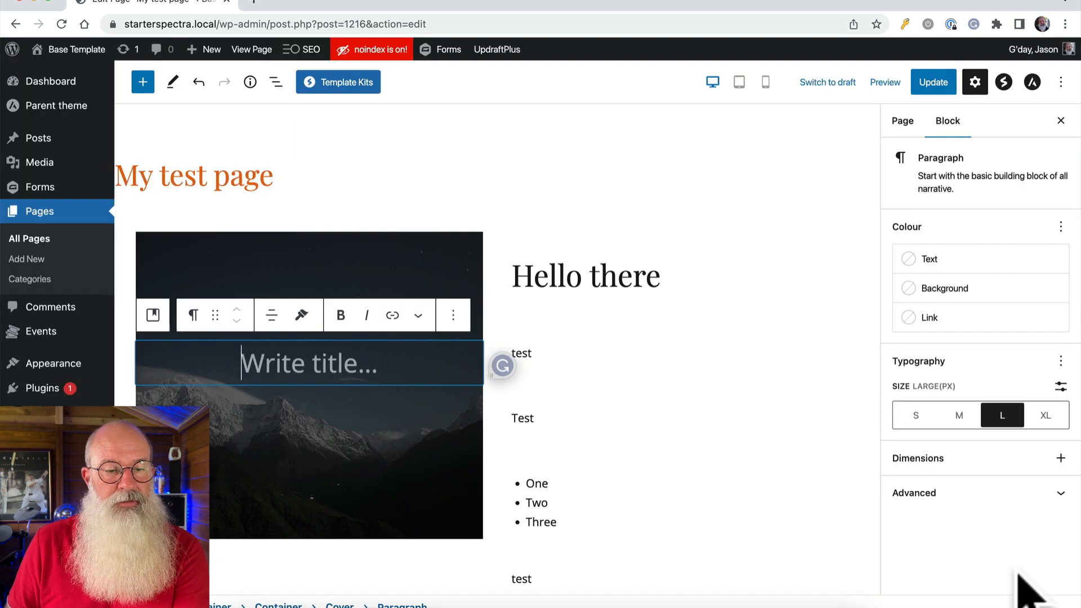
# Step: Set the Cover block's overlay opacity to 0
pyautogui.click(478, 268)
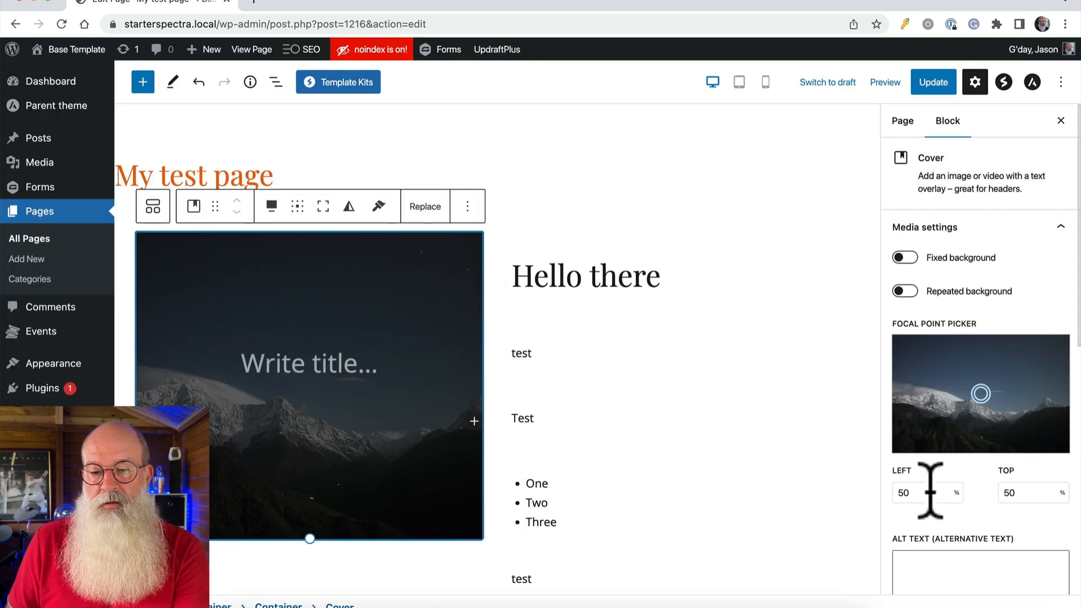
pyautogui.moveTo(981, 394); pyautogui.dragTo(974, 406)
pyautogui.scroll(-10, 951, 450)
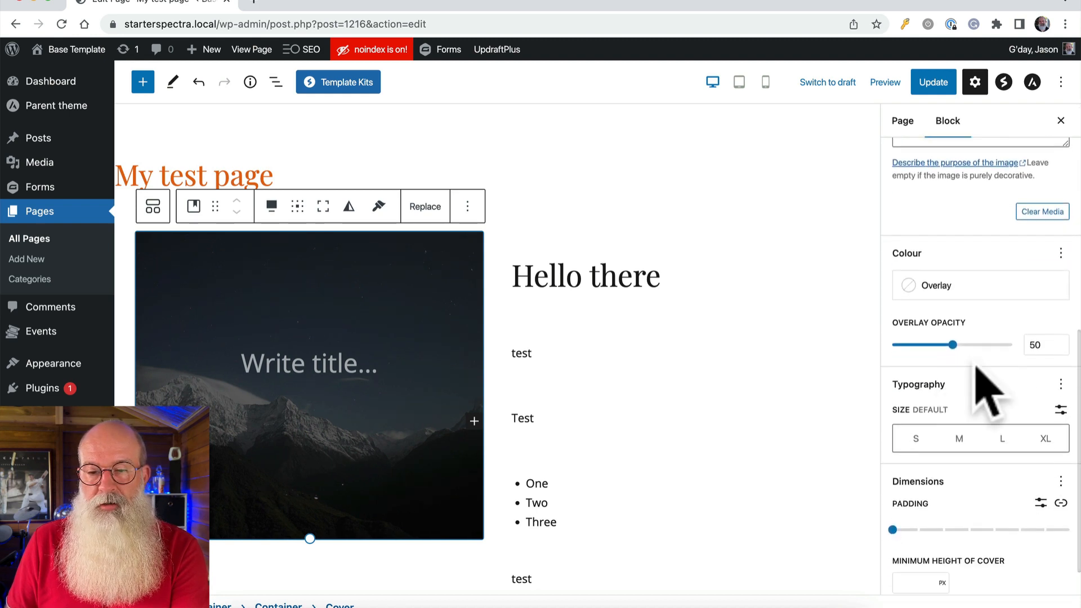
pyautogui.moveTo(953, 345); pyautogui.dragTo(893, 345)
pyautogui.scroll(-1, 953, 376)
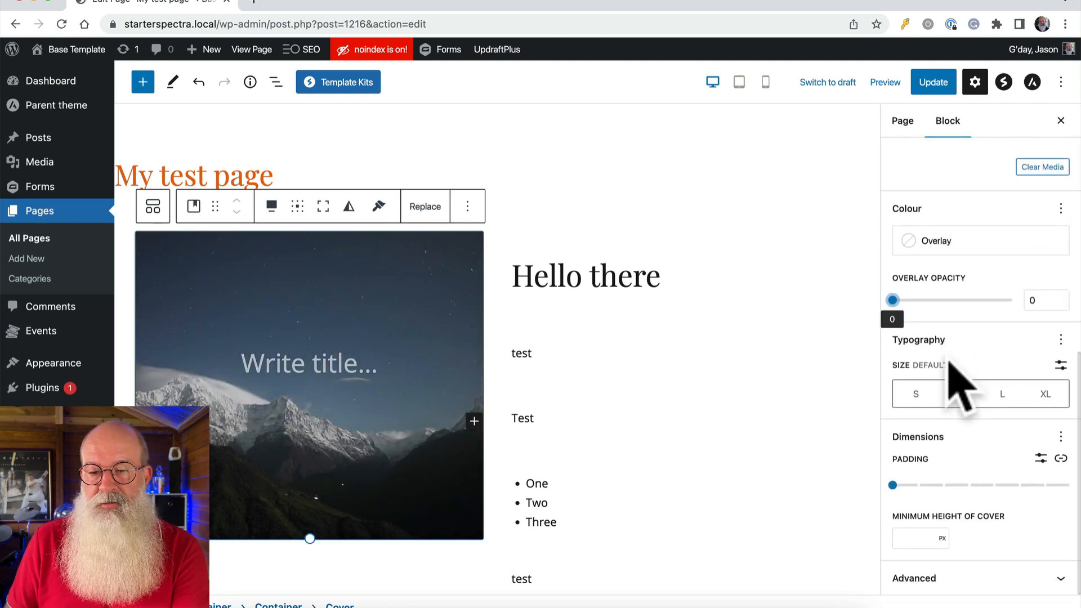
# Step: Set the minimum height of the Cover block to 100 %
pyautogui.click(942, 539)
pyautogui.click(942, 550)
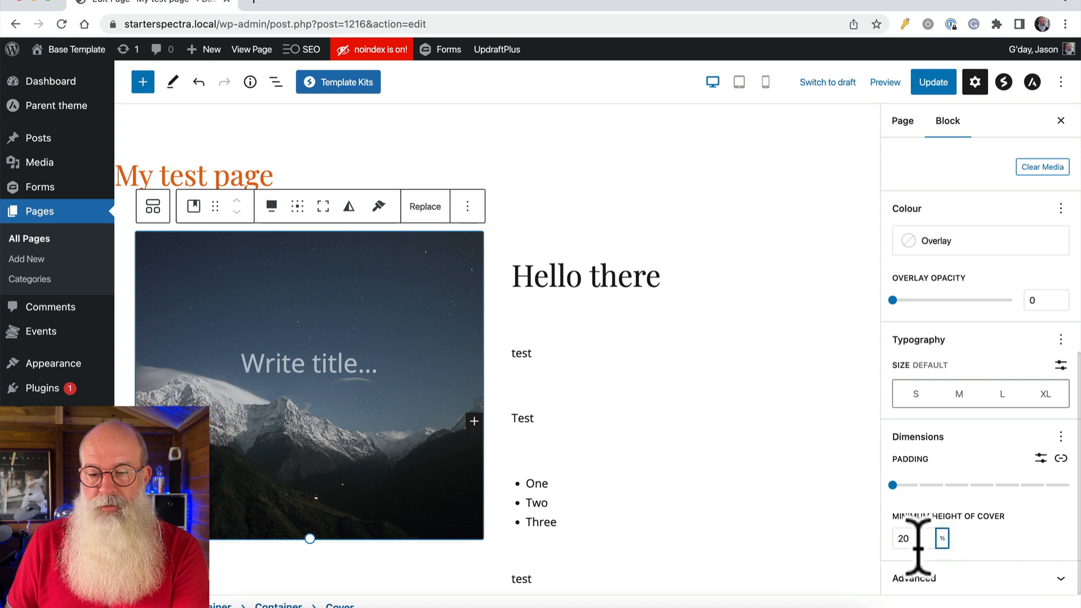
pyautogui.write('100')
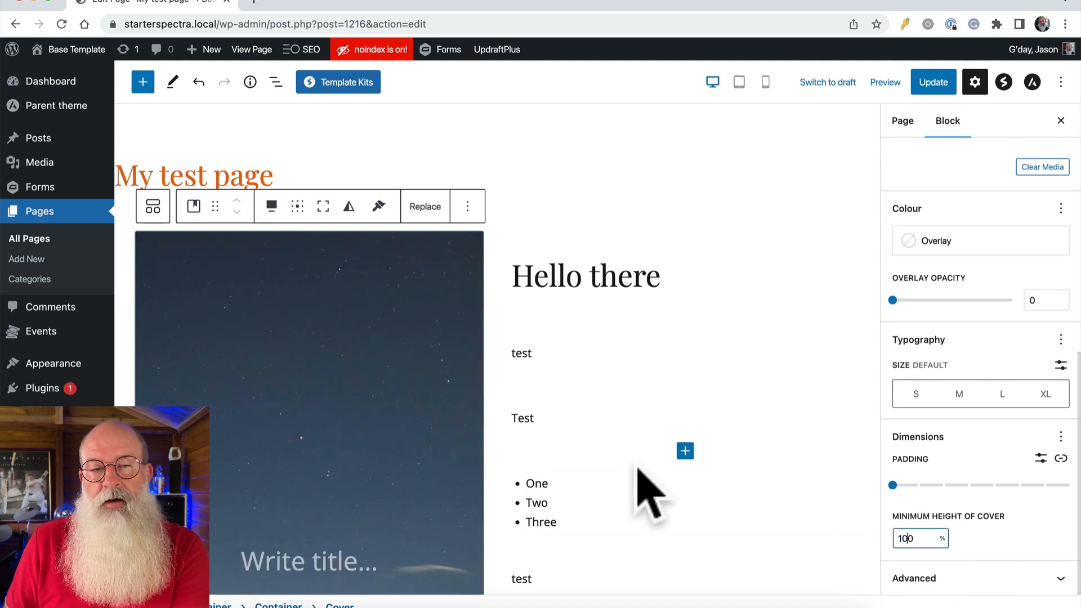
pyautogui.scroll(-3, 647, 490)
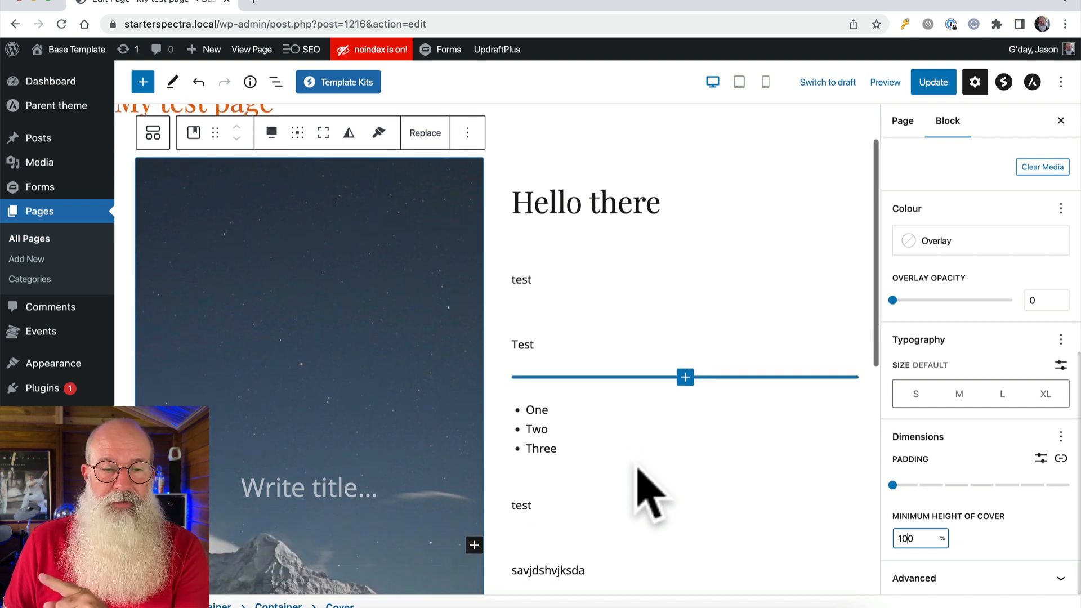
pyautogui.scroll(2, 639, 478)
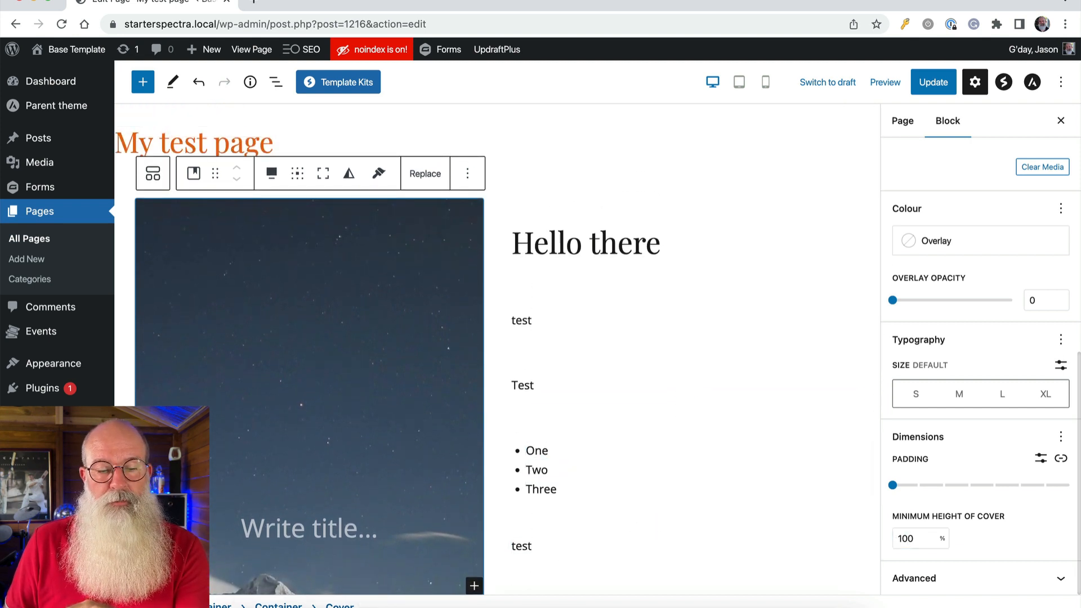
# Step: Select the outer two-column container and check the Equal Height option in its container settings
pyautogui.click(210, 607)
pyautogui.click(276, 82)
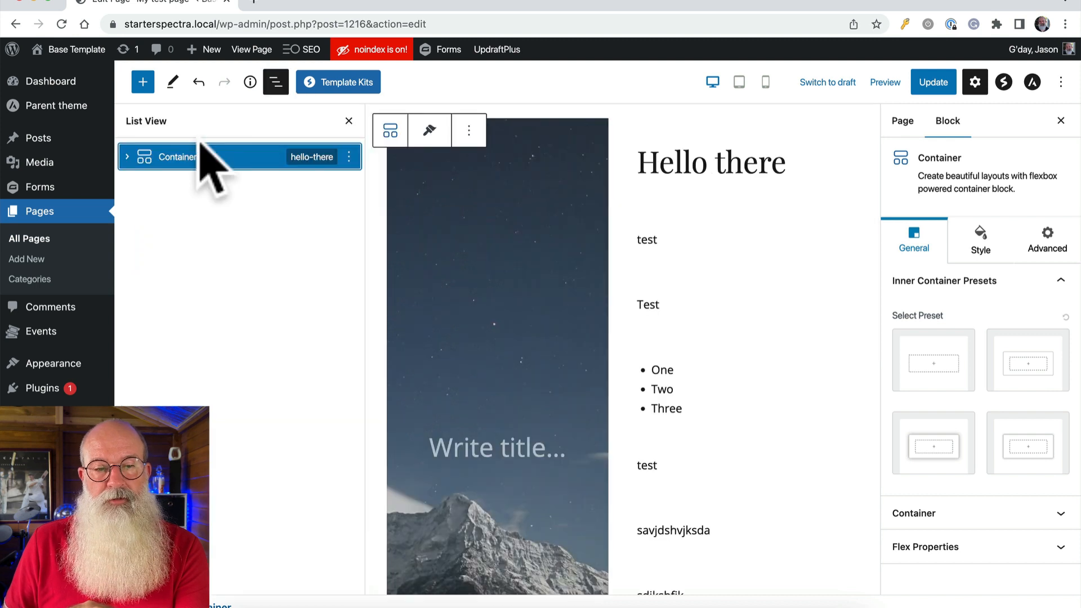
pyautogui.click(951, 517)
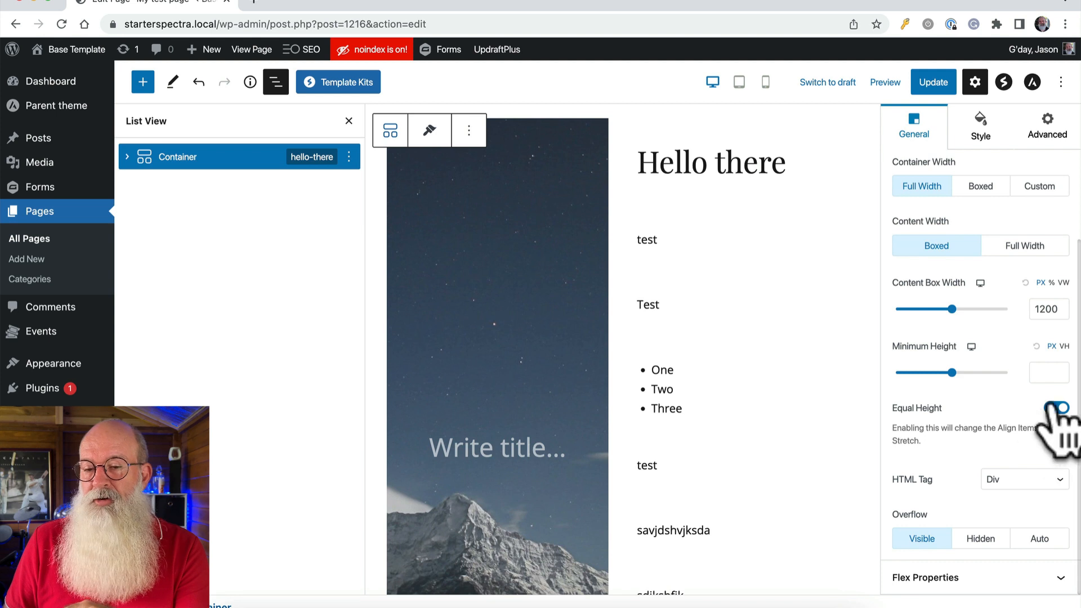
pyautogui.scroll(3, 992, 366)
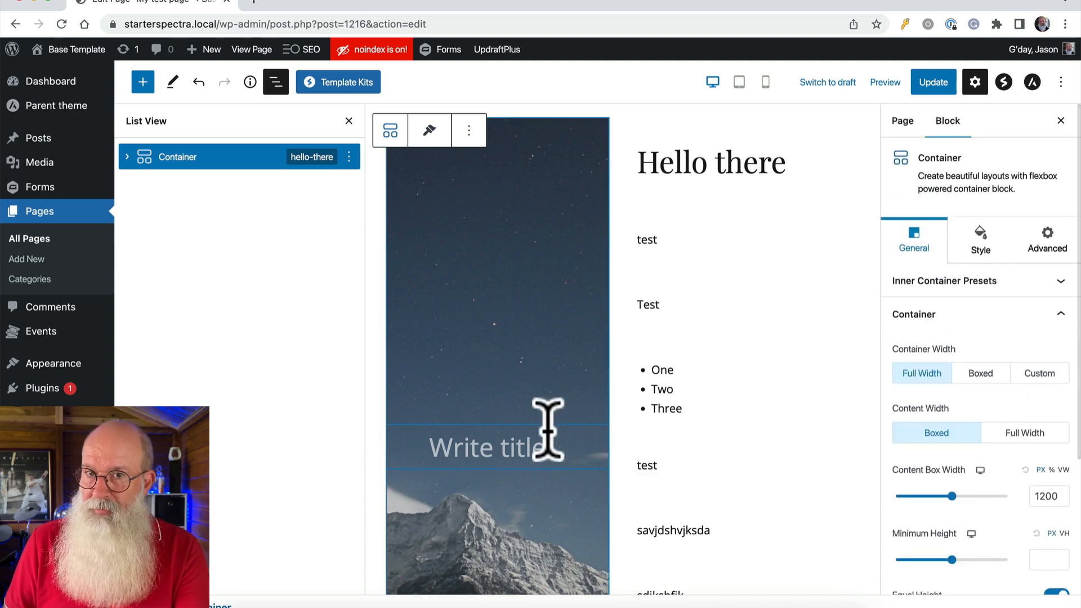
pyautogui.click(349, 121)
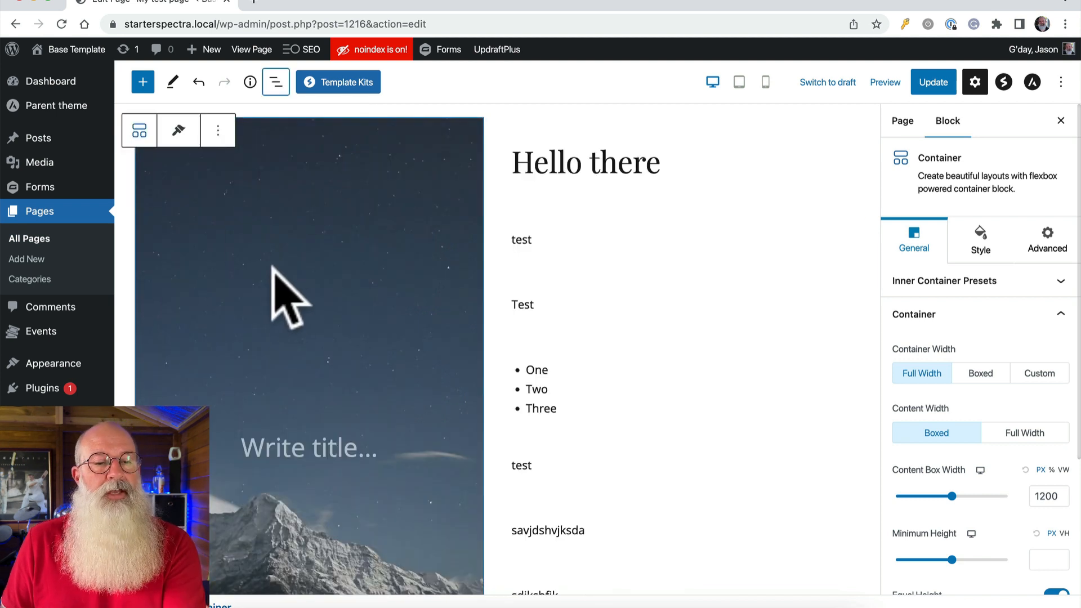
# Step: Duplicate the outer hello-there container from the page's block list
pyautogui.click(276, 82)
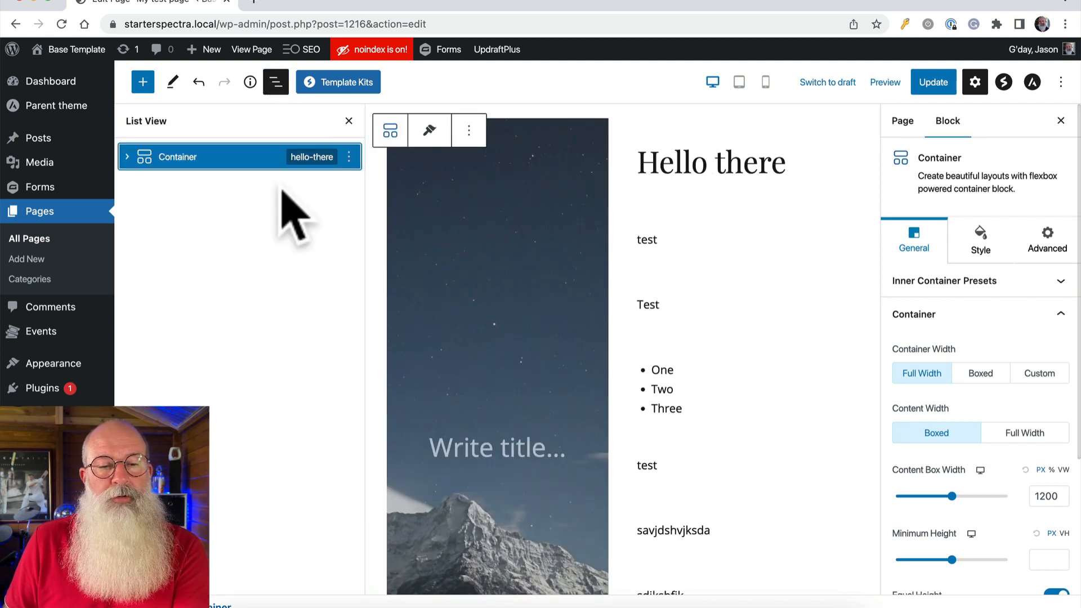
pyautogui.click(349, 156)
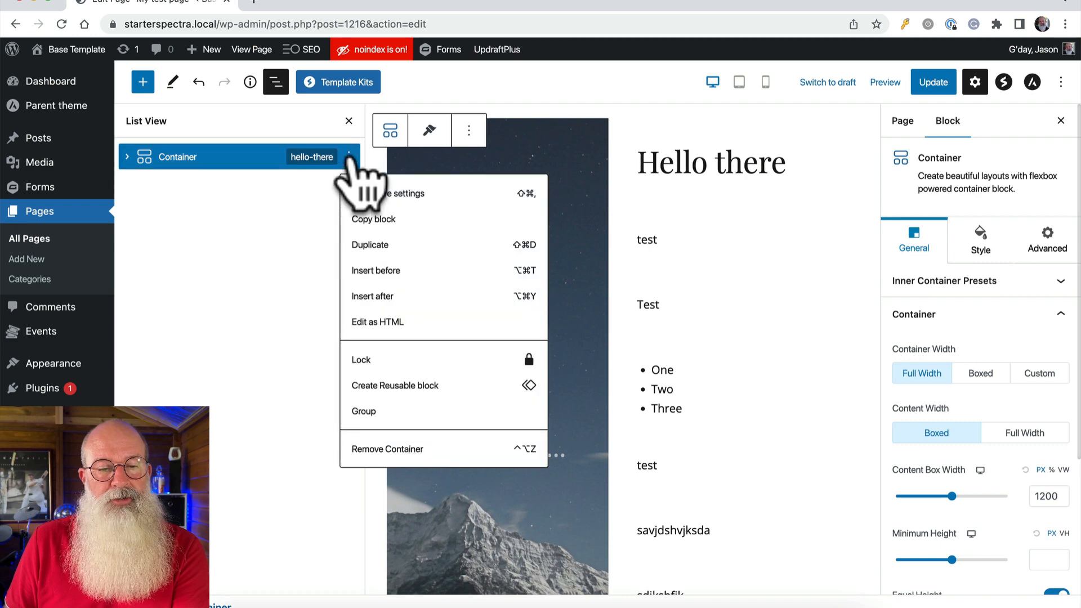
pyautogui.click(381, 246)
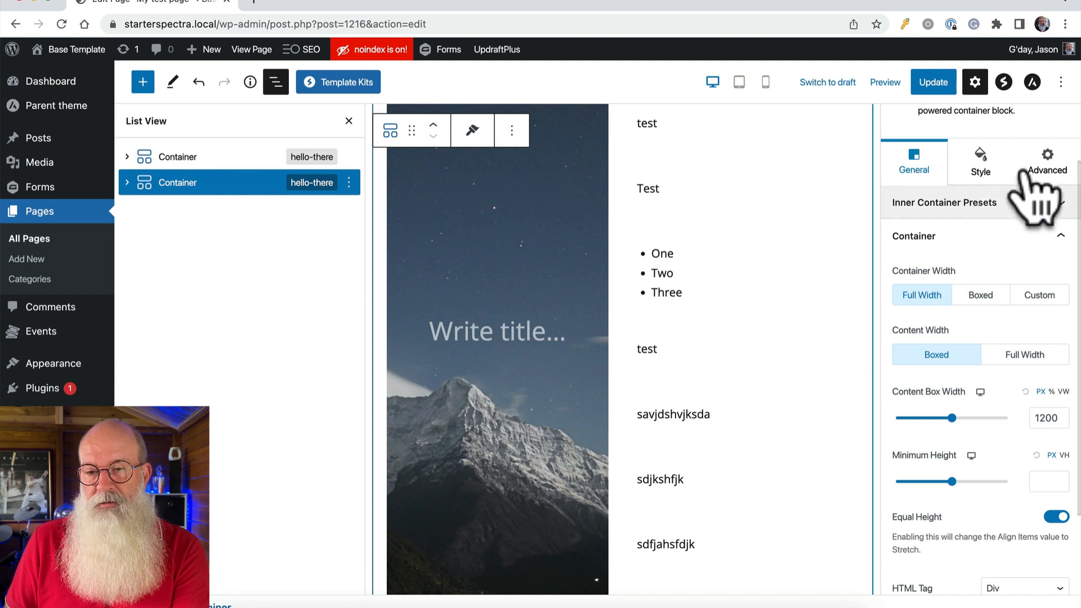
# Step: Set the duplicated container's HTML anchor to hello-there-2 and return to its general settings
pyautogui.click(1044, 168)
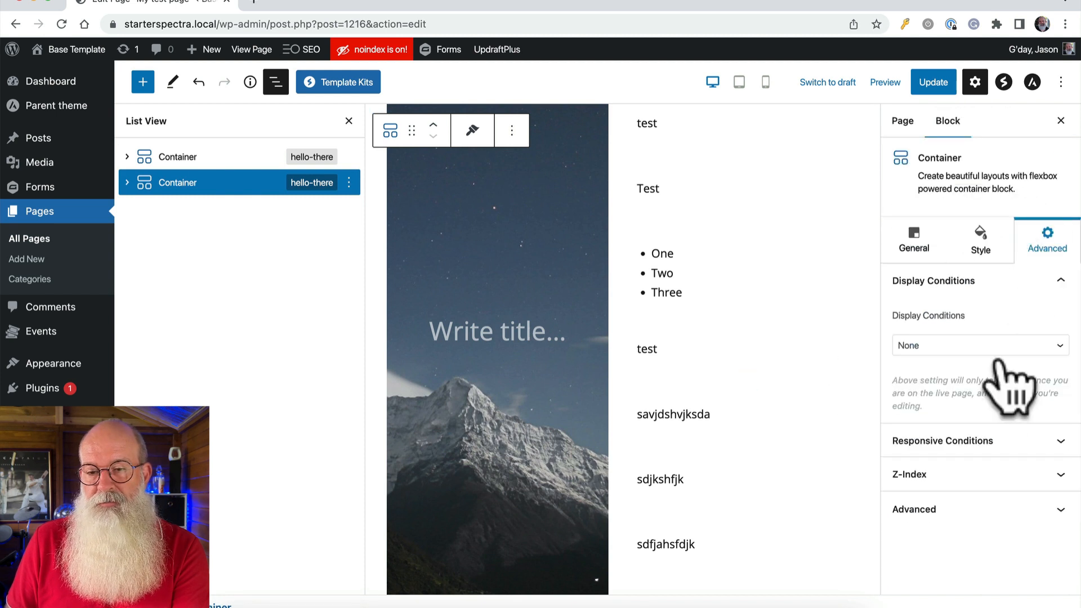
pyautogui.click(958, 509)
pyautogui.click(954, 483)
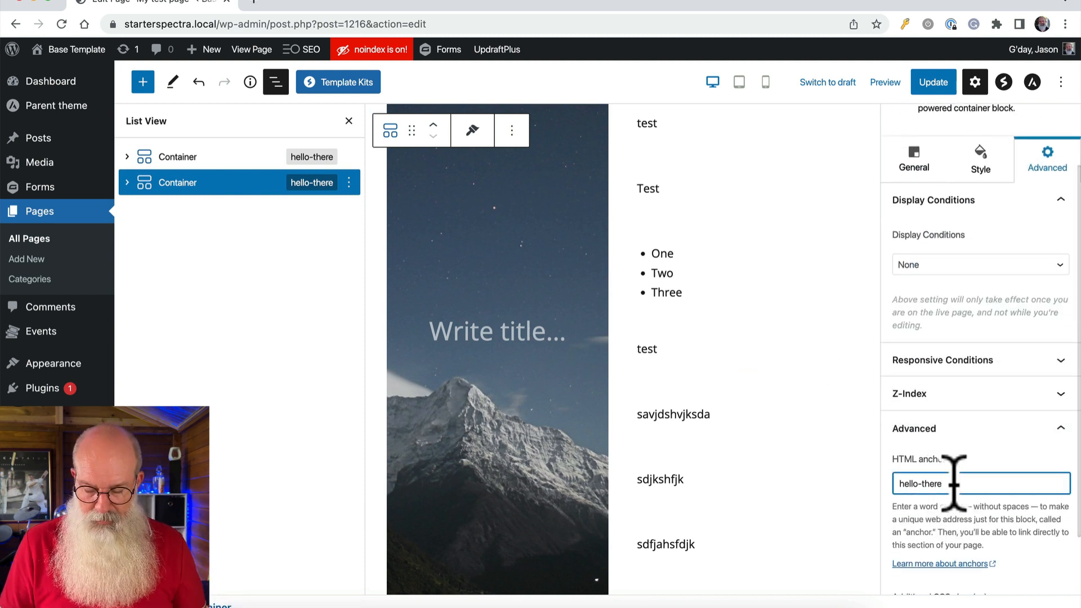
pyautogui.scroll(-1, 997, 338)
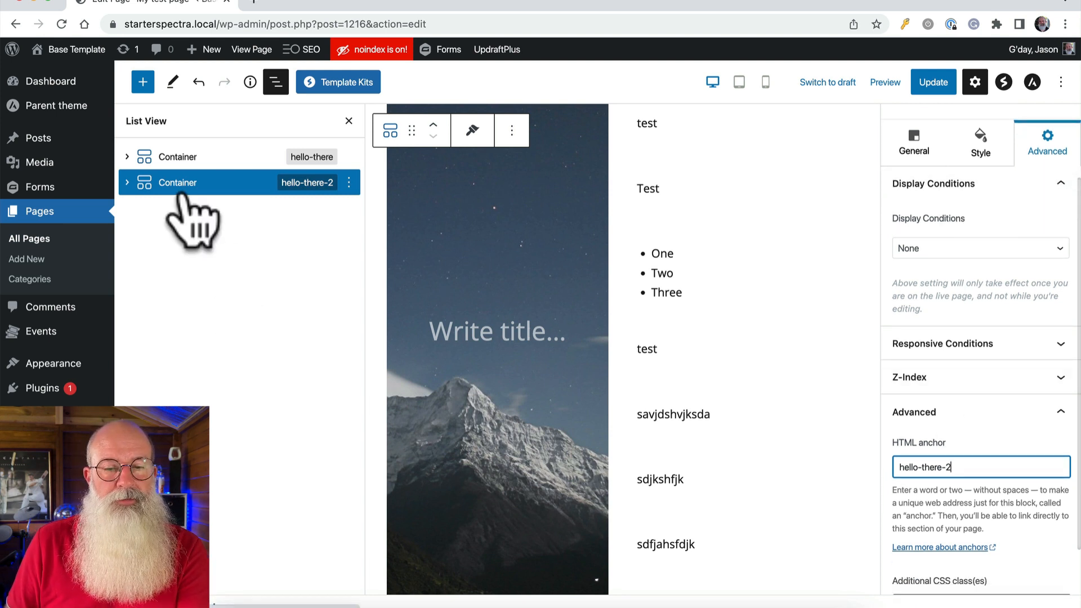
pyautogui.click(922, 141)
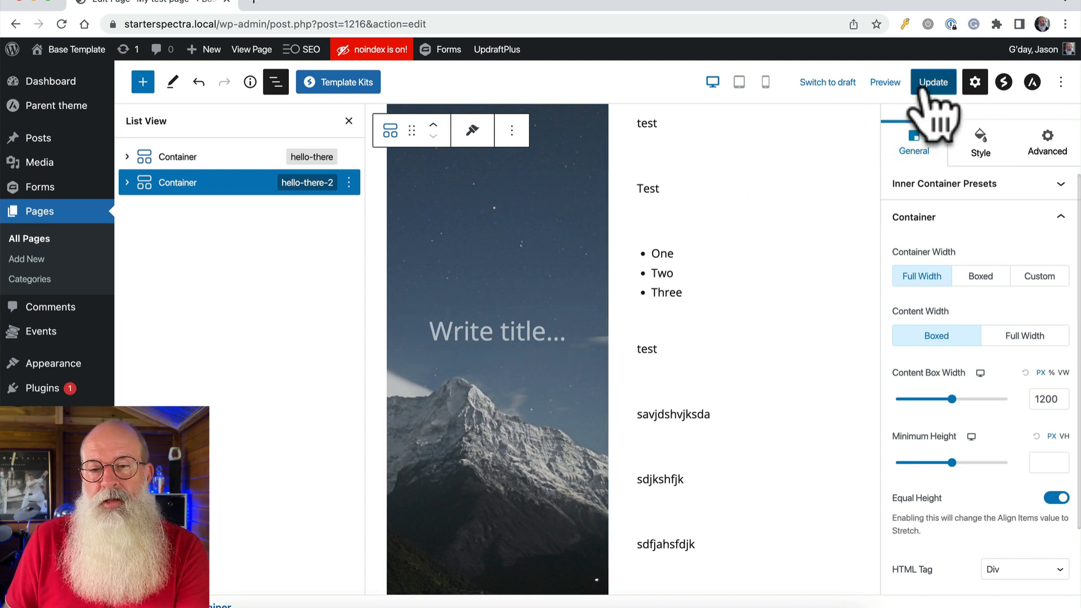
# Step: Update the page and examine the published page with its container layout down to the call-to-action section
pyautogui.click(940, 84)
pyautogui.click(242, 574)
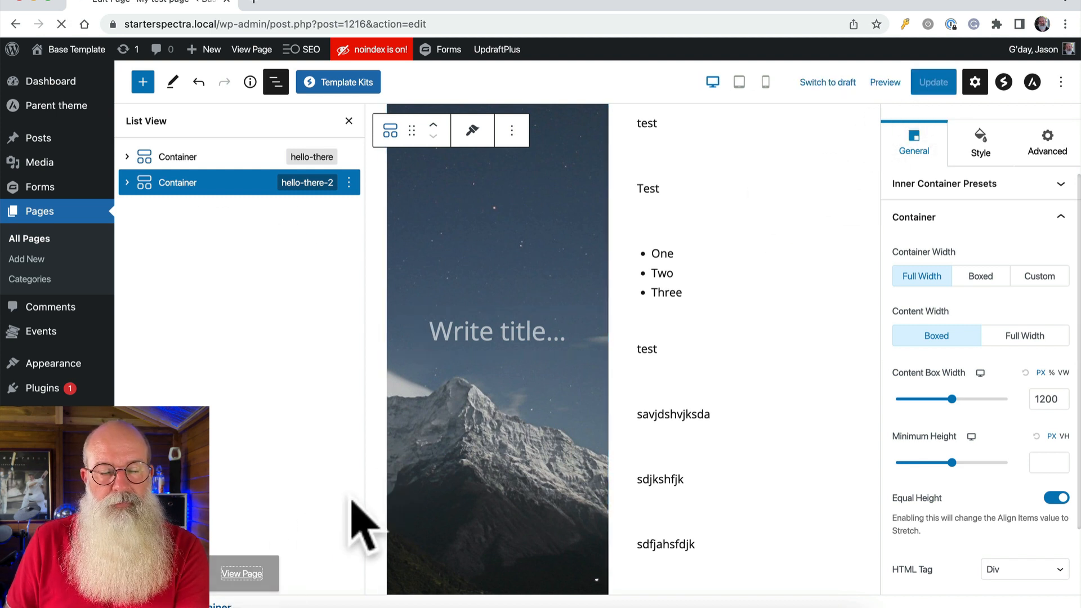
pyautogui.scroll(-15, 386, 495)
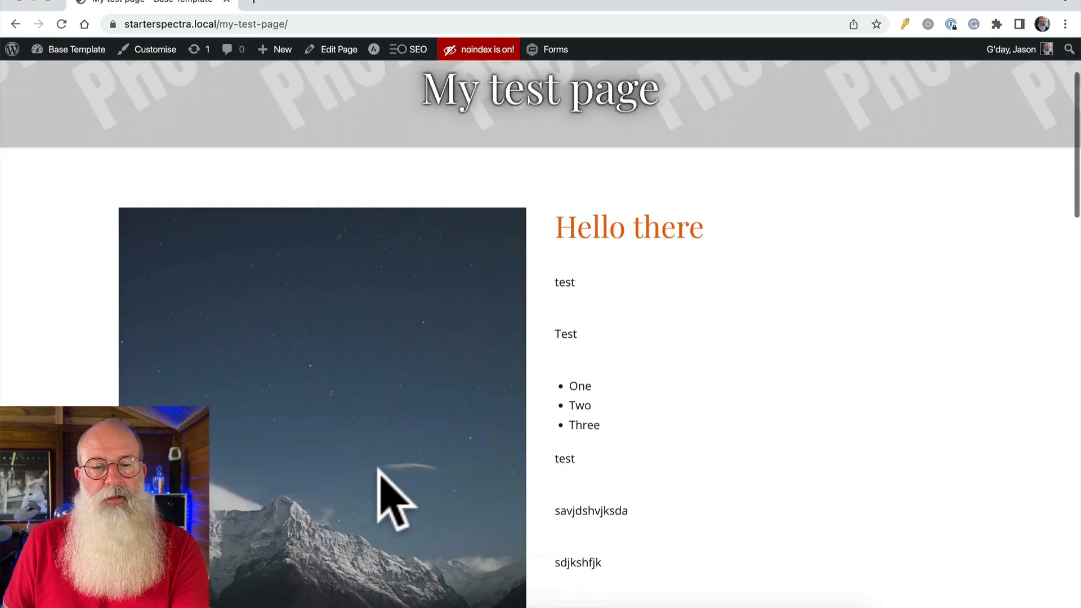
pyautogui.scroll(-6, 381, 471)
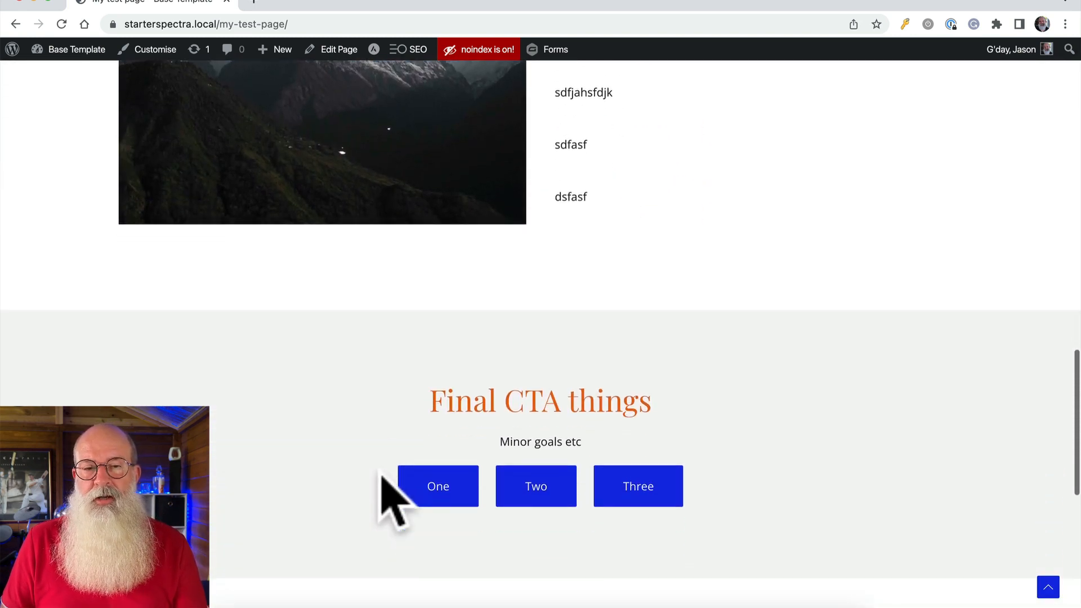
pyautogui.scroll(15, 381, 471)
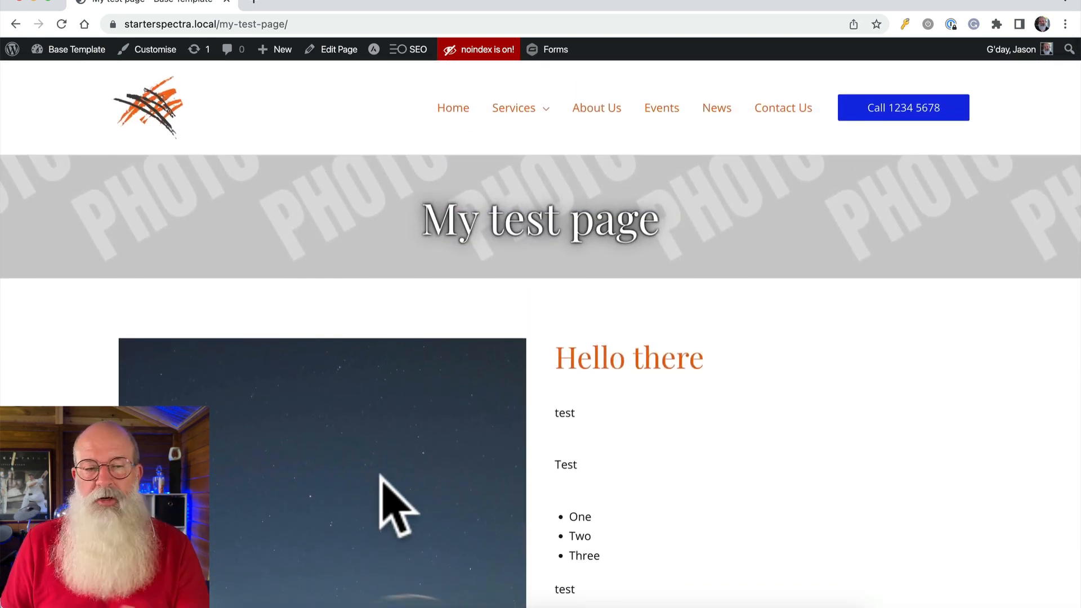
# Step: Reopen the test page for editing and select the duplicated hello-there-2 container from the page's block list
pyautogui.scroll(-3, 394, 439)
pyautogui.scroll(-2, 383, 338)
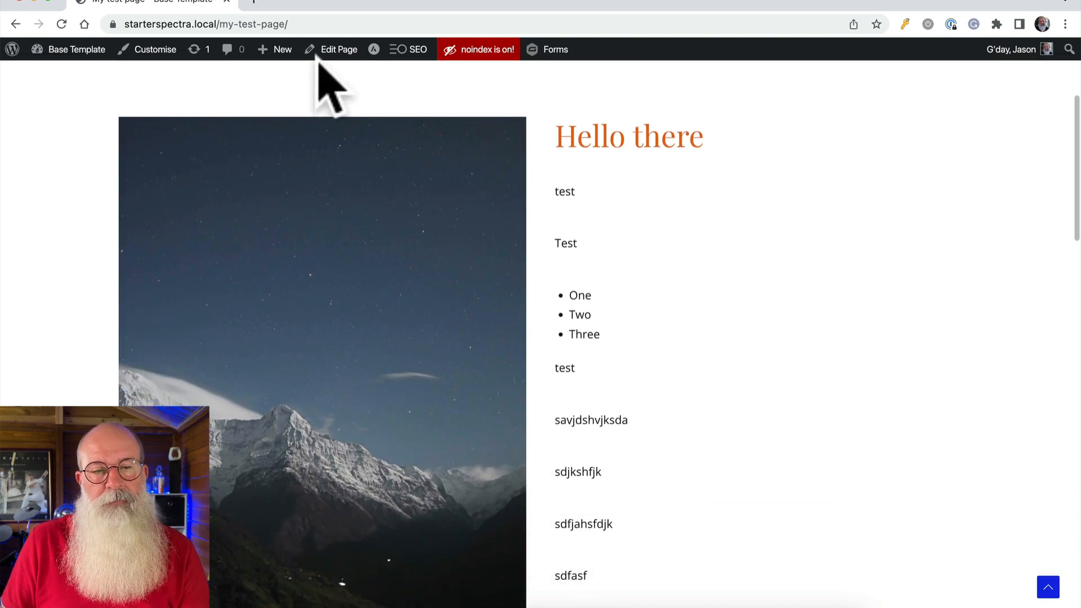
pyautogui.click(332, 50)
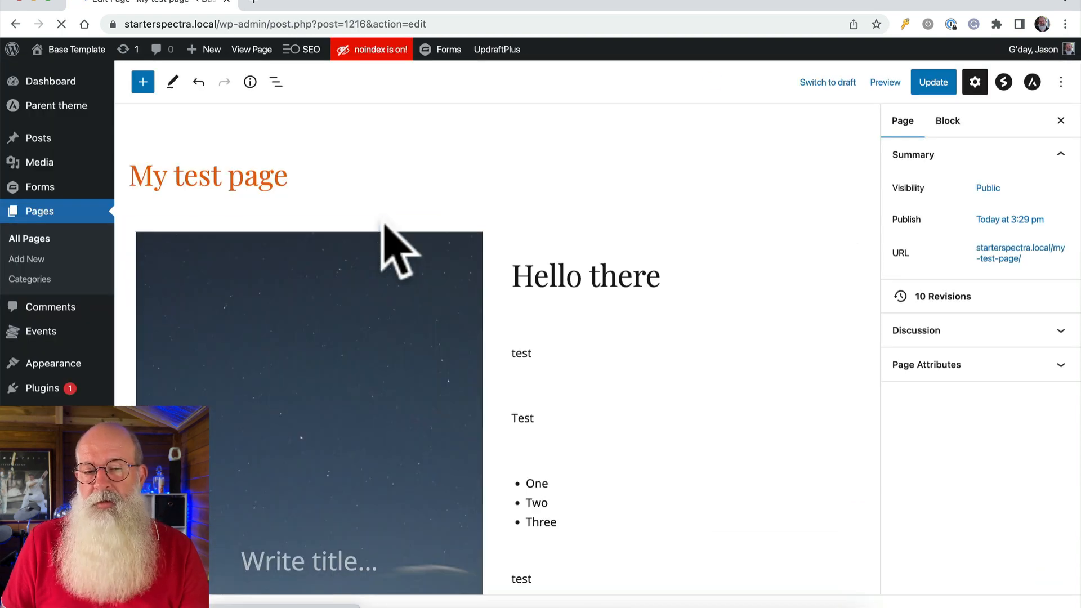
pyautogui.scroll(-5, 389, 257)
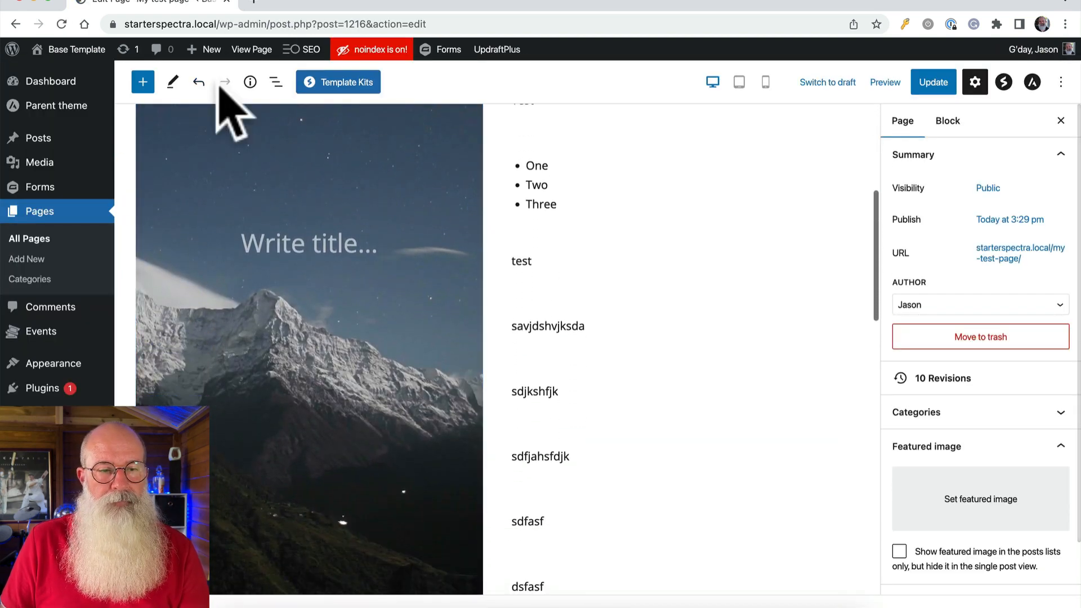
pyautogui.click(275, 82)
pyautogui.click(169, 186)
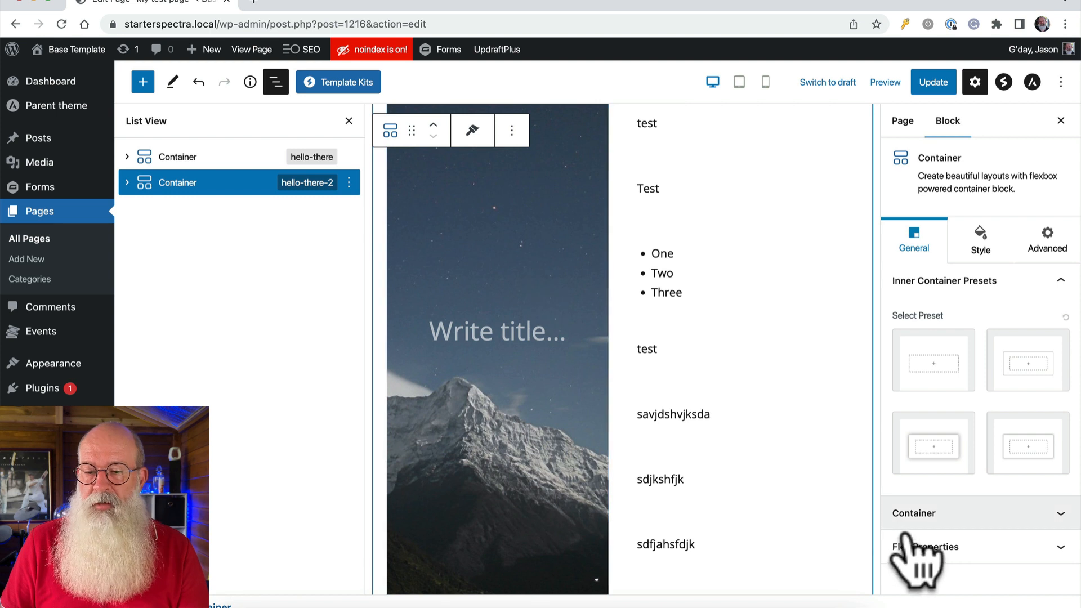
# Step: Reverse the horizontal flex direction of the hello-there-2 container, placing the text before the image, and close the block list
pyautogui.click(924, 545)
pyautogui.click(937, 425)
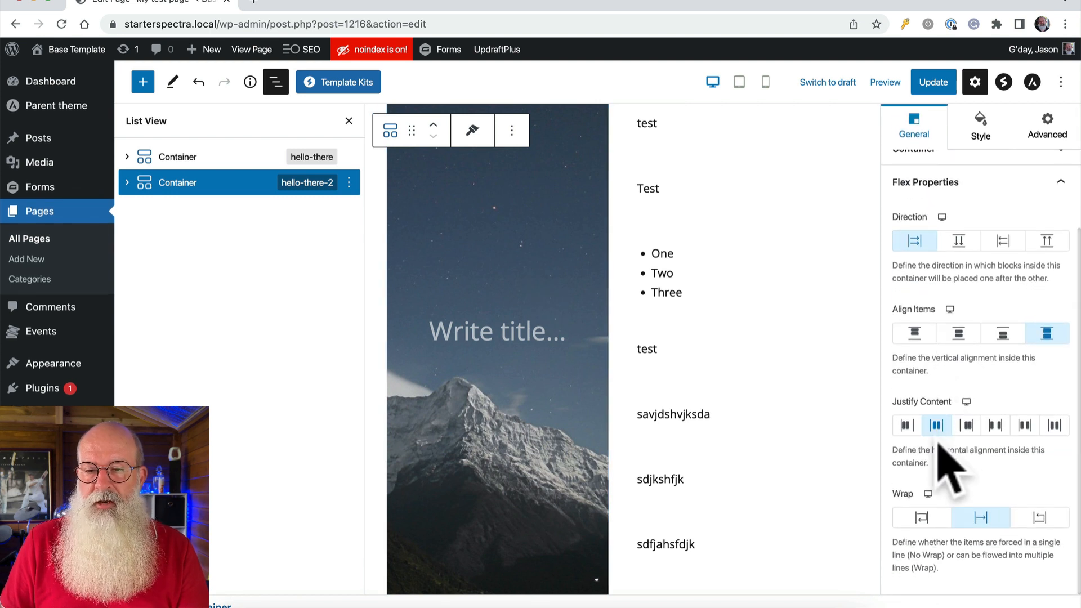
pyautogui.click(1003, 241)
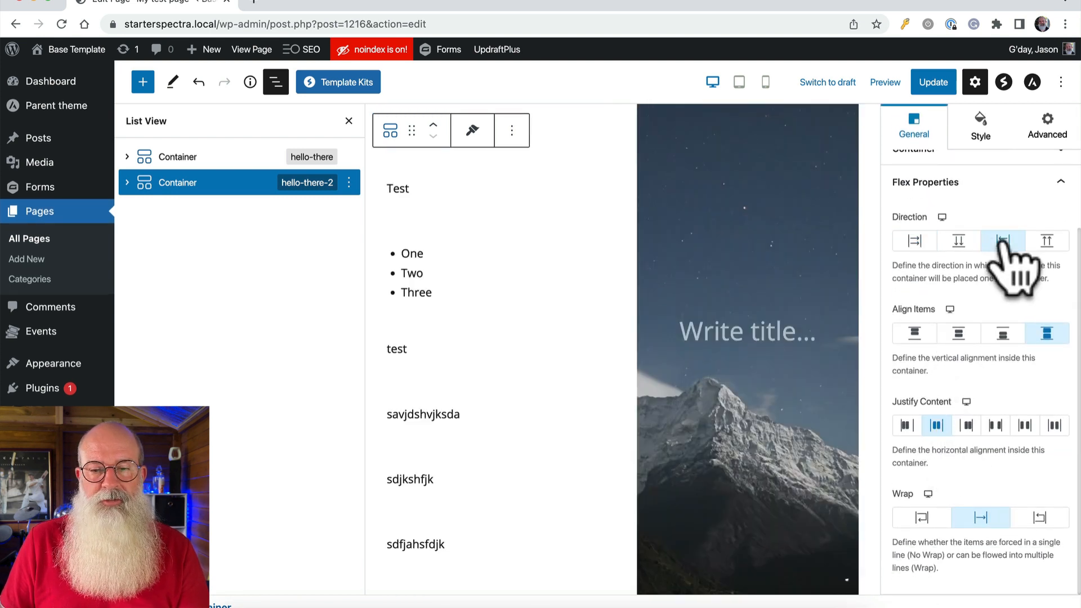
pyautogui.click(915, 241)
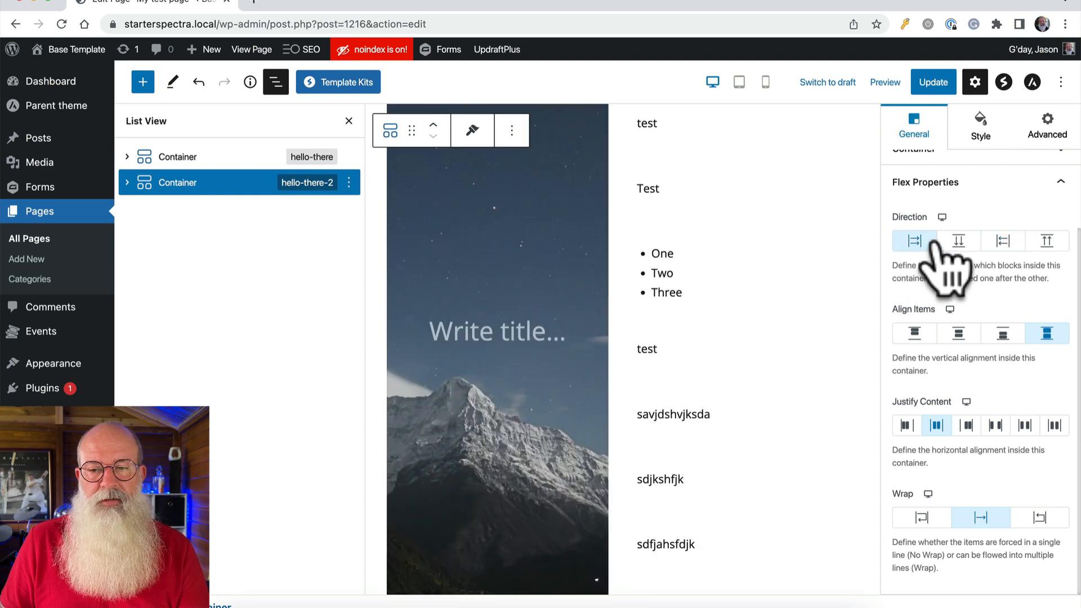
pyautogui.click(1003, 241)
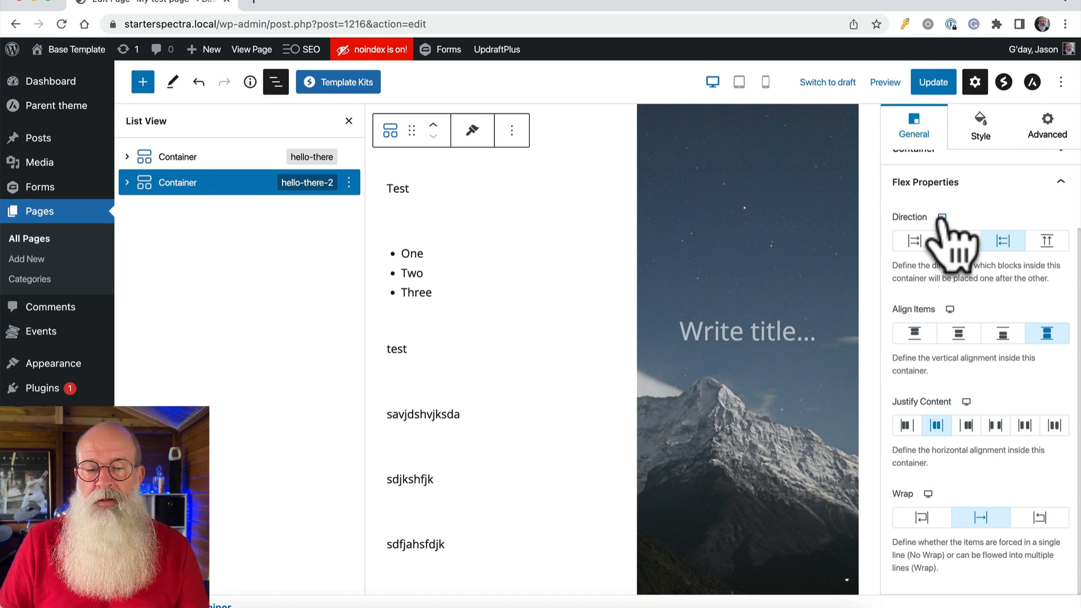
pyautogui.click(348, 121)
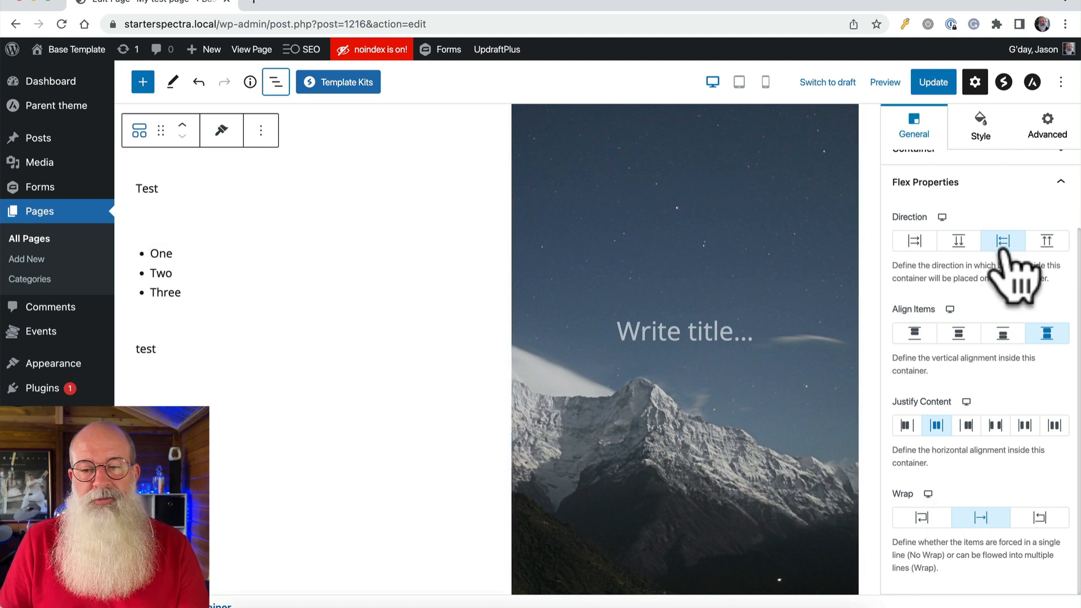
# Step: Update the page and view the published version, checking the image and text order in both Hello there sections
pyautogui.click(933, 82)
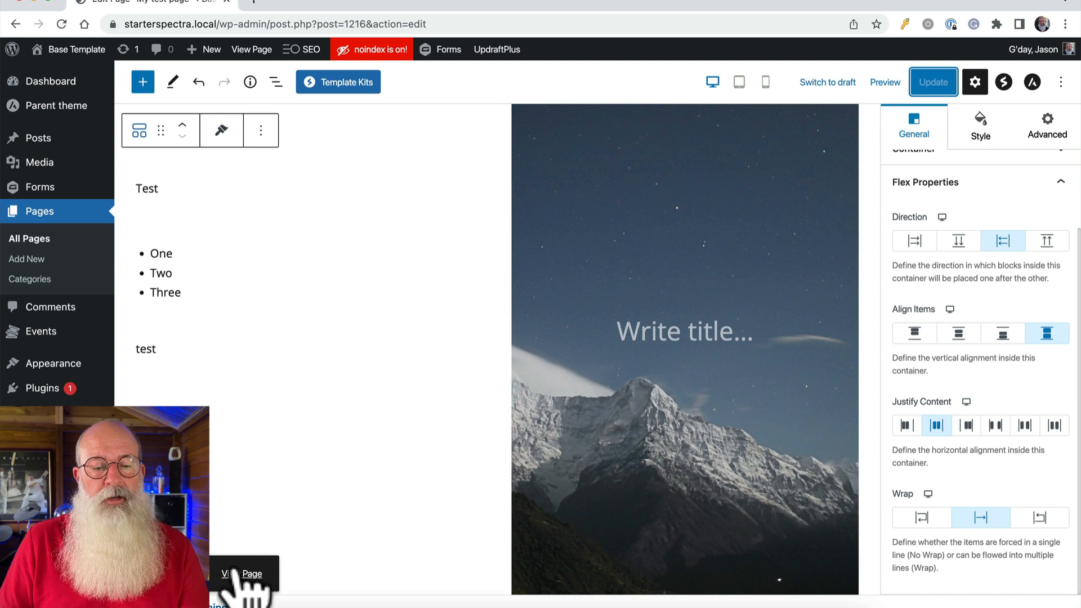
pyautogui.click(235, 574)
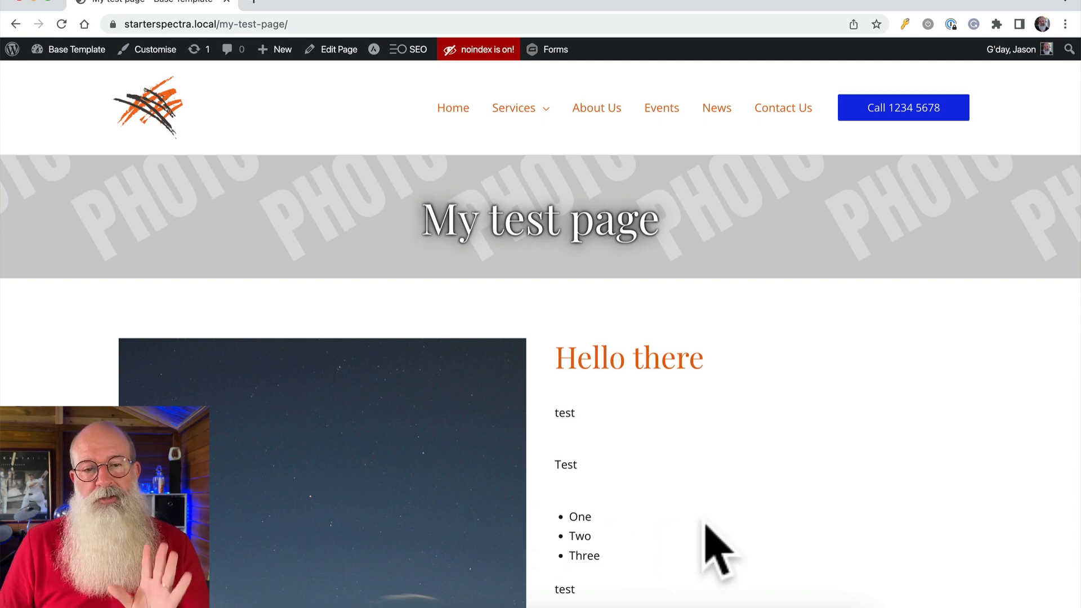
pyautogui.scroll(-10, 704, 528)
pyautogui.scroll(-5, 716, 558)
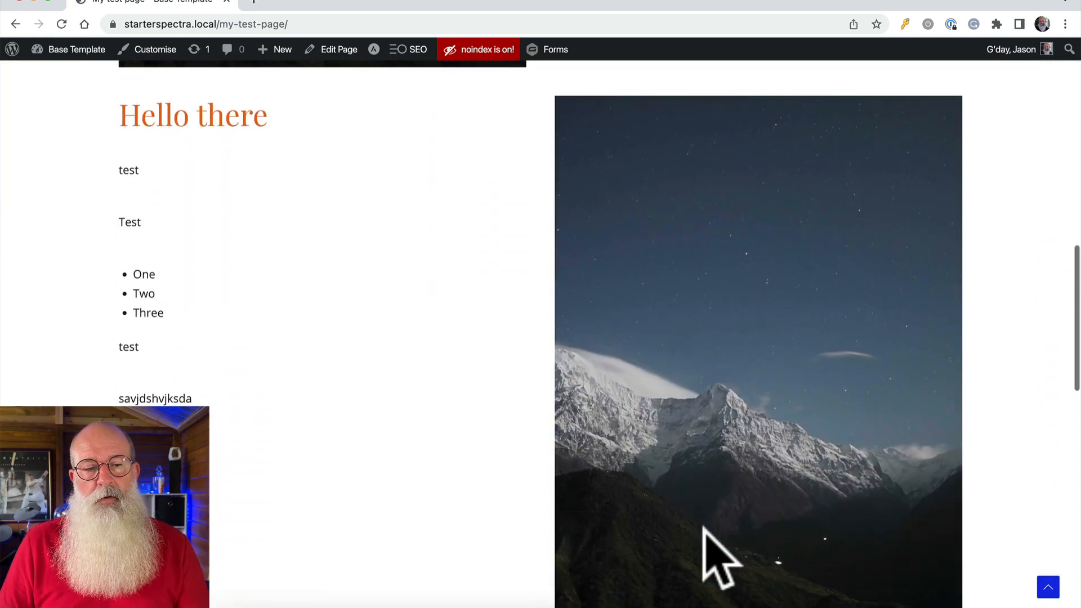
pyautogui.scroll(13, 717, 558)
pyautogui.scroll(3, 707, 541)
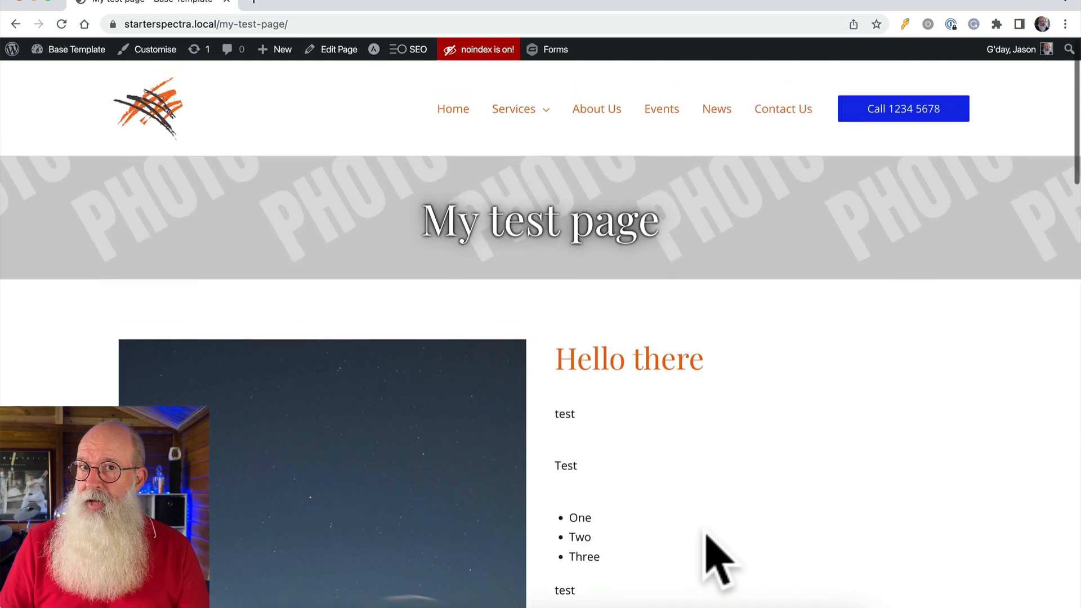
# Step: Inspect the published page in the iPhone 12 Pro mobile preview and examine the stacking order of images and text
pyautogui.rightClick(725, 428)
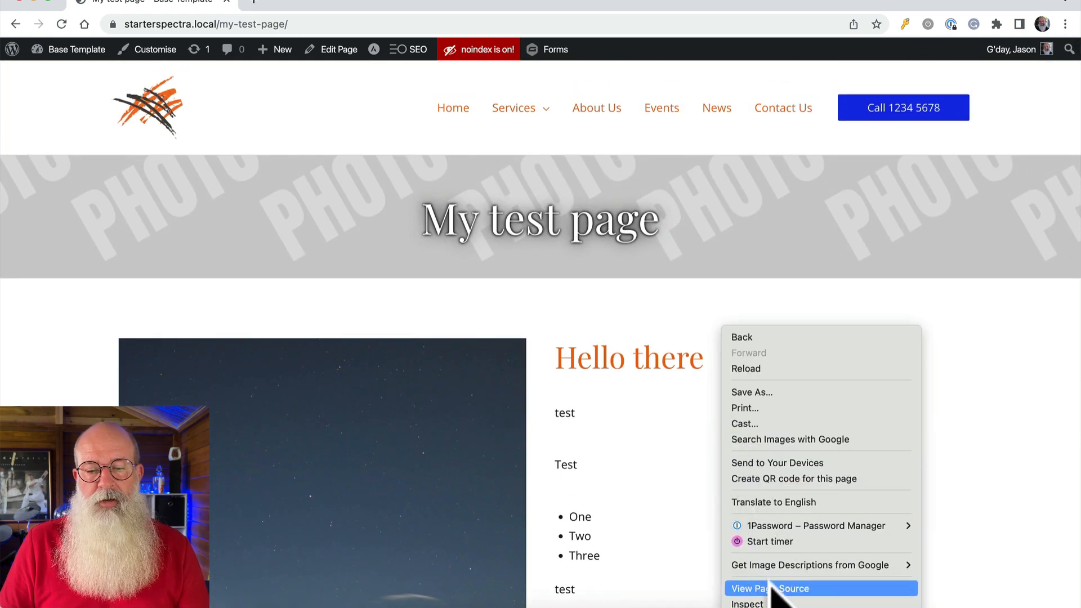
pyautogui.click(747, 604)
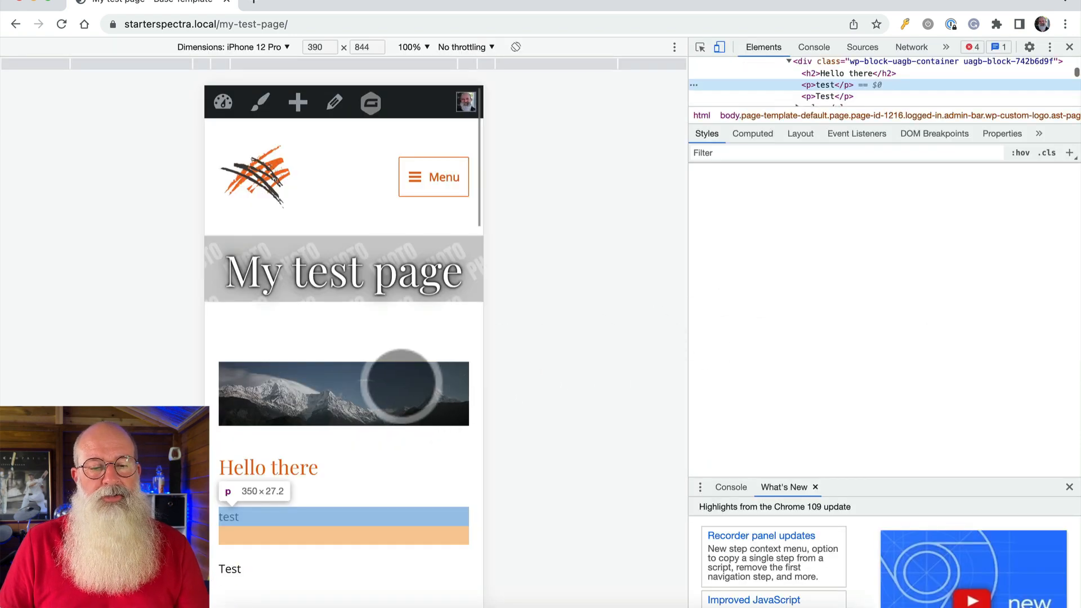
pyautogui.scroll(-5, 398, 381)
pyautogui.scroll(-6, 308, 398)
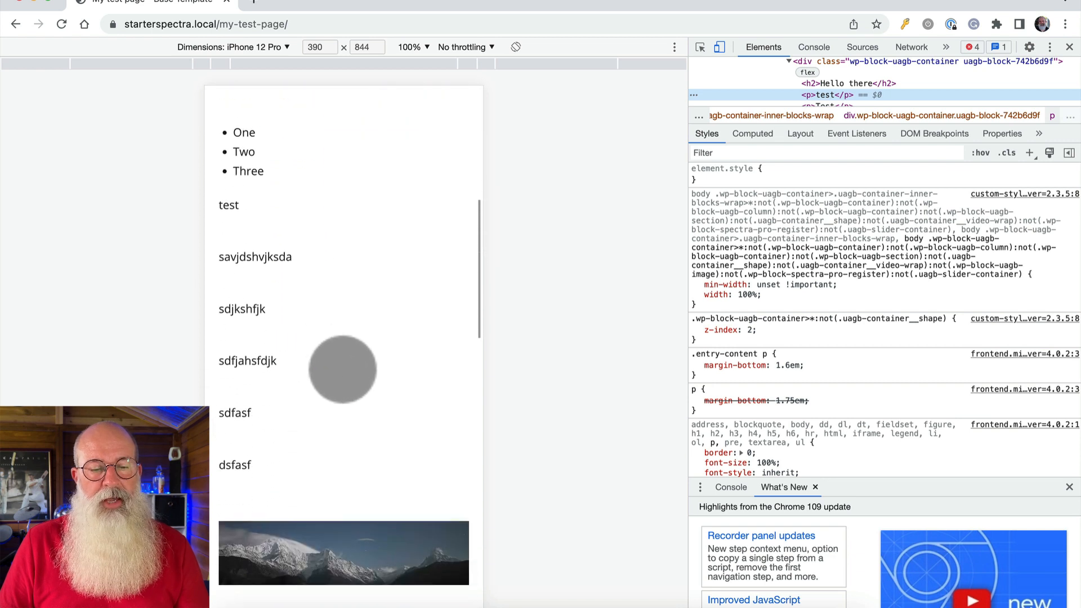
pyautogui.scroll(-1, 362, 480)
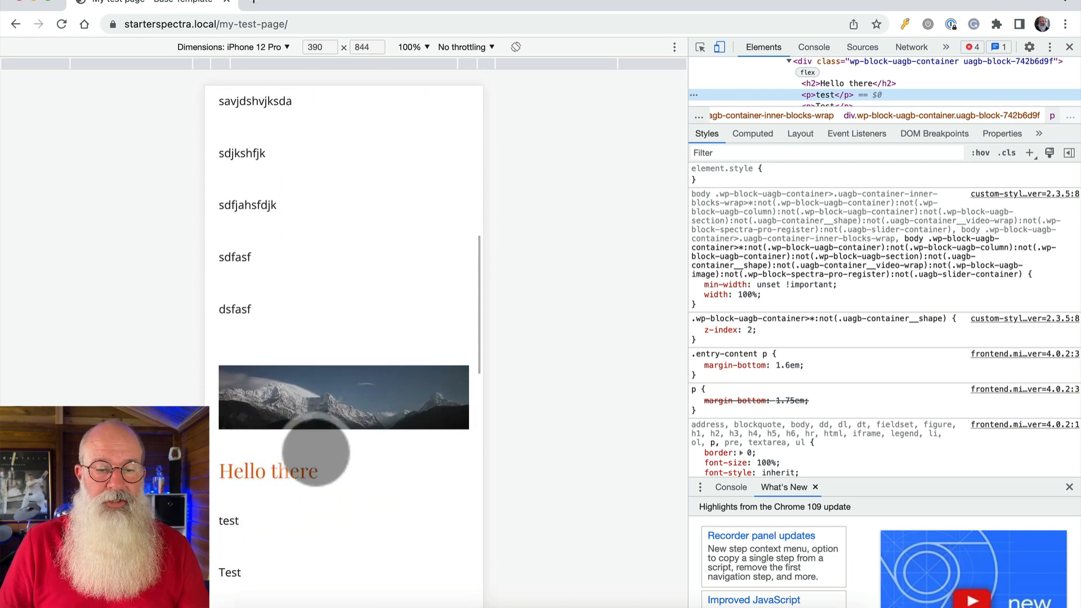
pyautogui.scroll(-3, 349, 465)
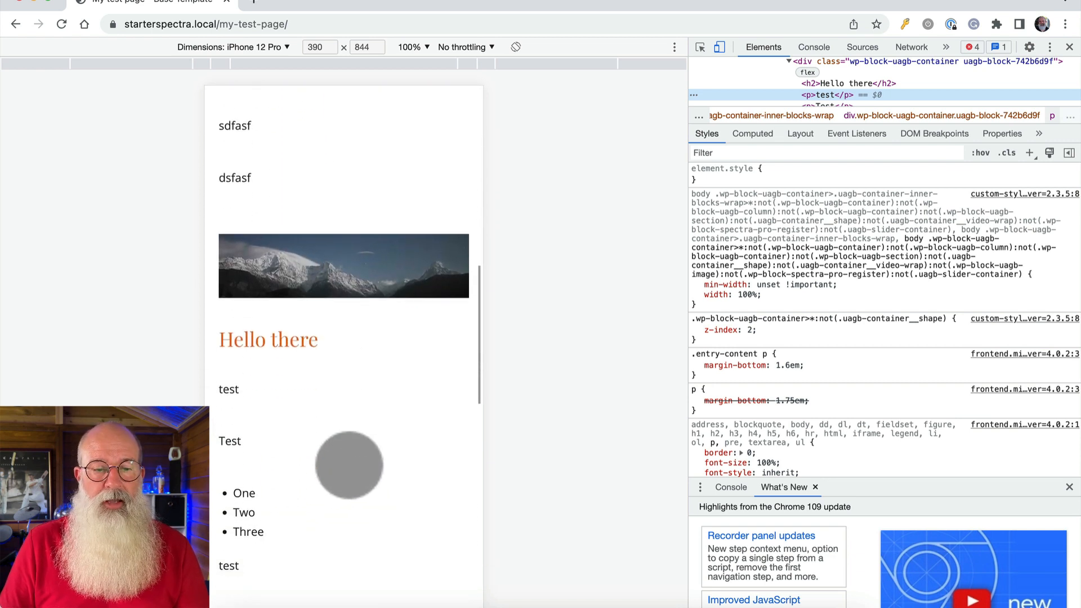
pyautogui.scroll(-8, 349, 465)
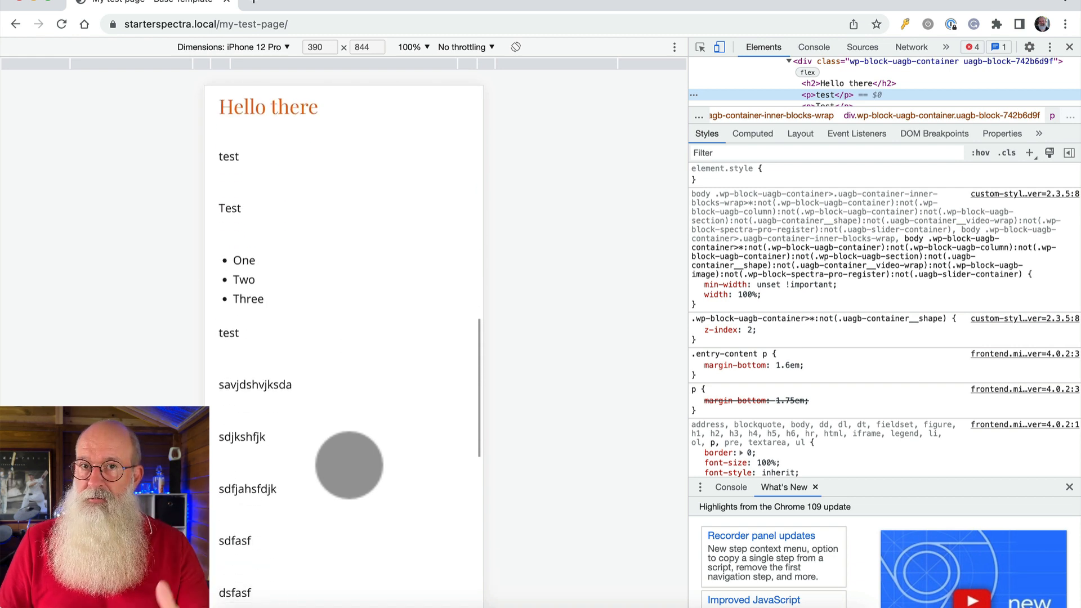
pyautogui.scroll(-1, 349, 465)
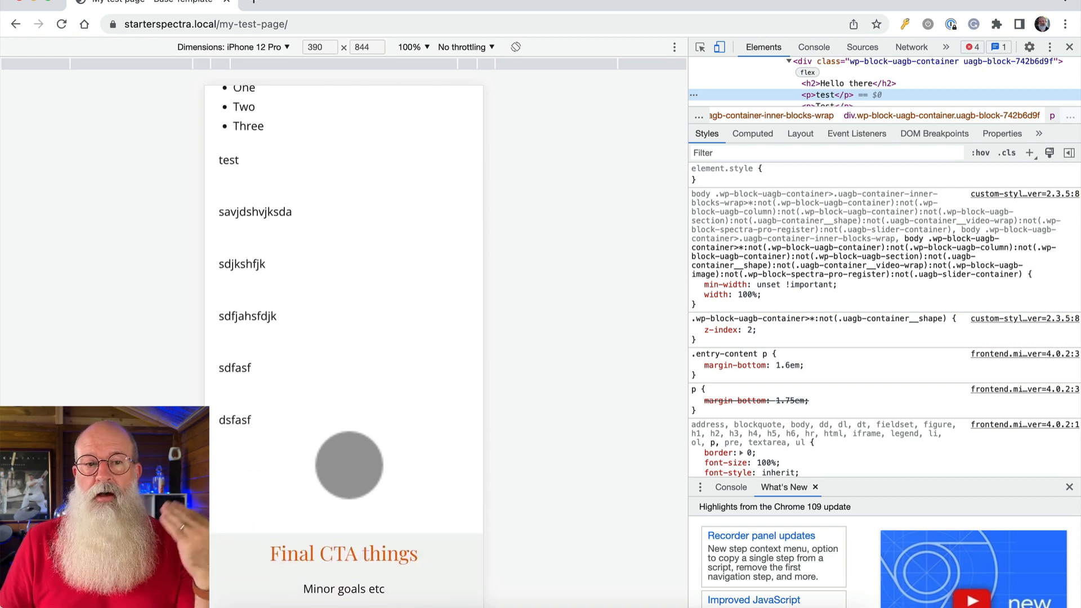
pyautogui.scroll(10, 349, 466)
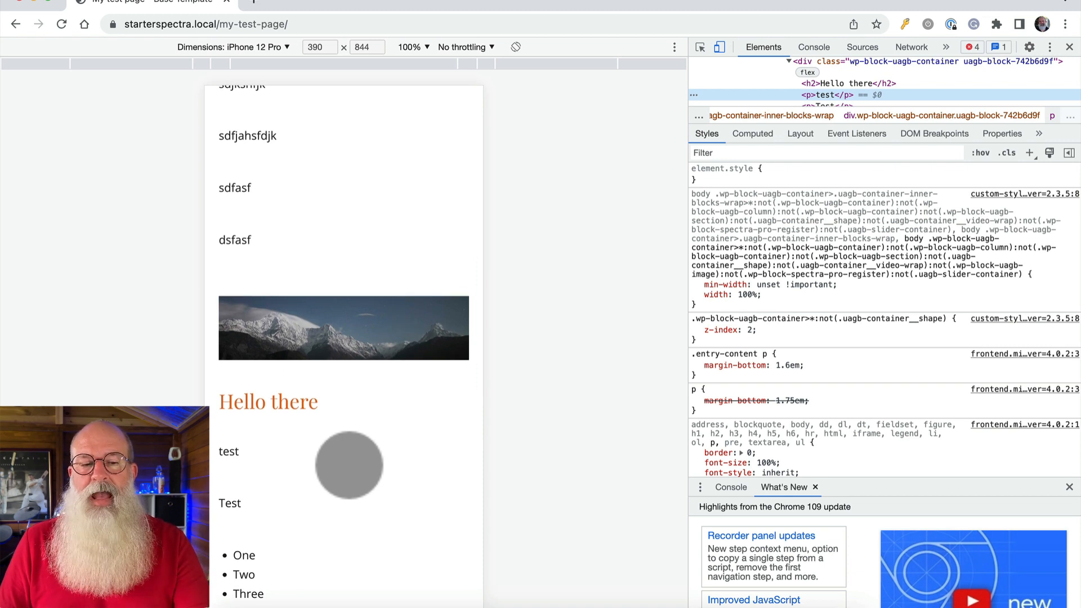
pyautogui.scroll(-2, 349, 465)
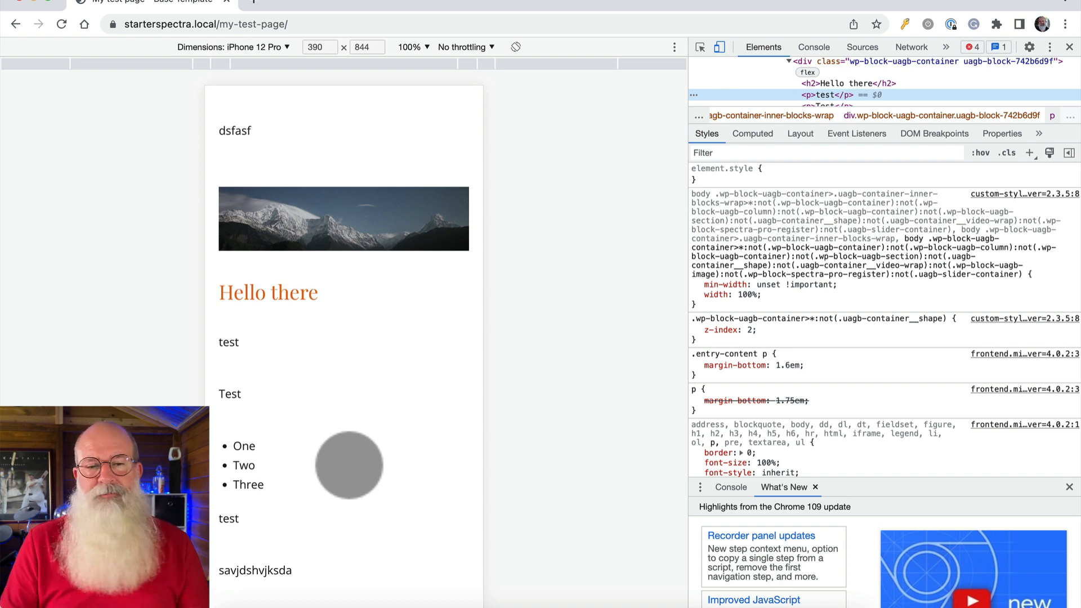
# Step: Close the developer tools and review the alternating image and text sections in the desktop layout
pyautogui.click(1069, 47)
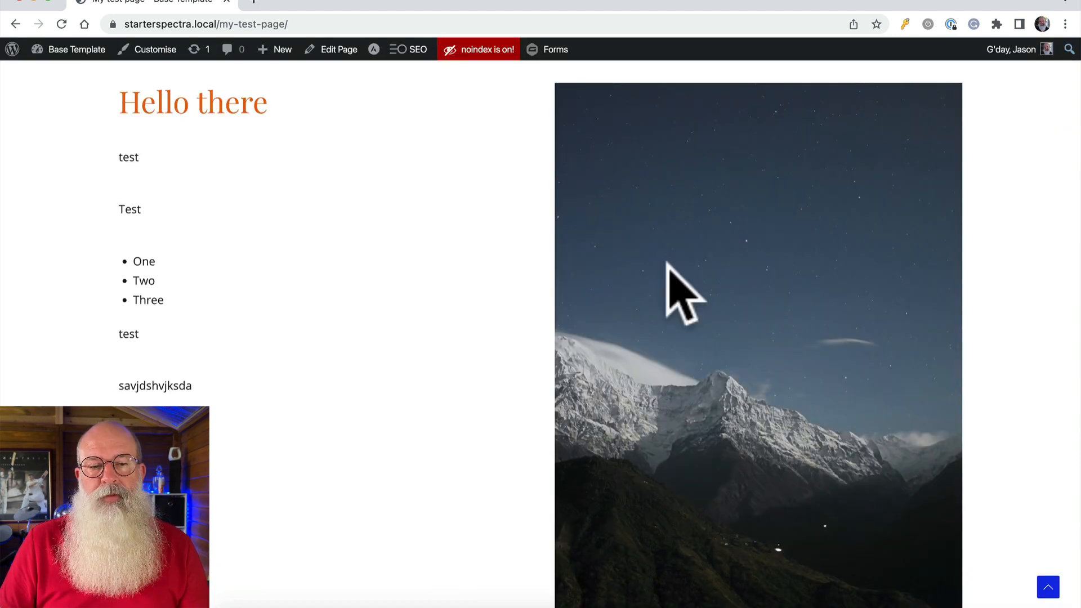
pyautogui.scroll(-13, 342, 293)
pyautogui.scroll(1, 342, 293)
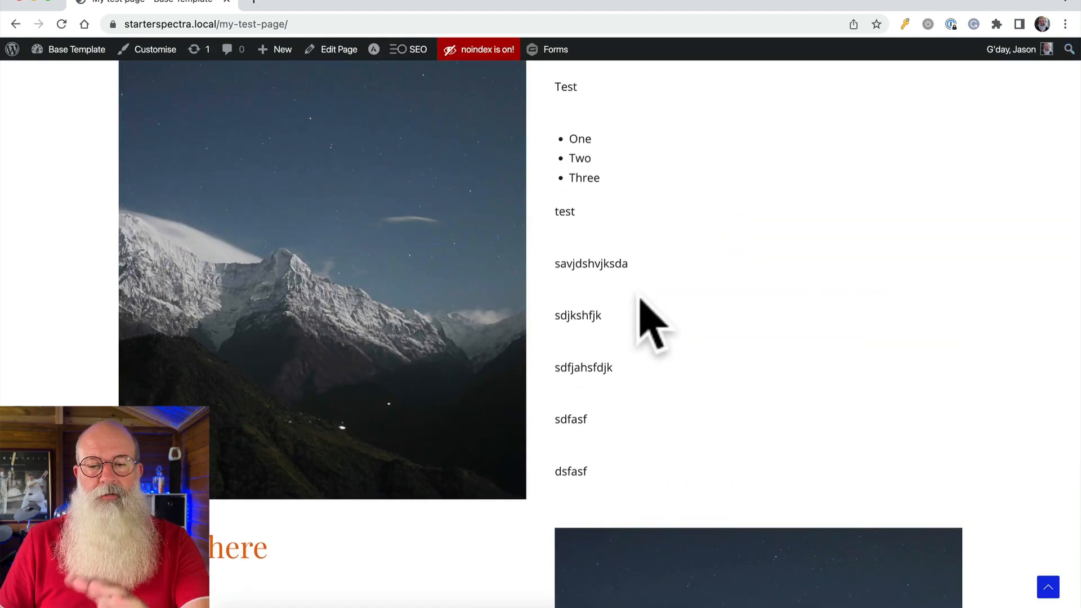
# Step: Set the flex direction of the second top-level container (hello-there-2) to row, with the image before the text
pyautogui.scroll(2, 642, 304)
pyautogui.scroll(-3, 639, 298)
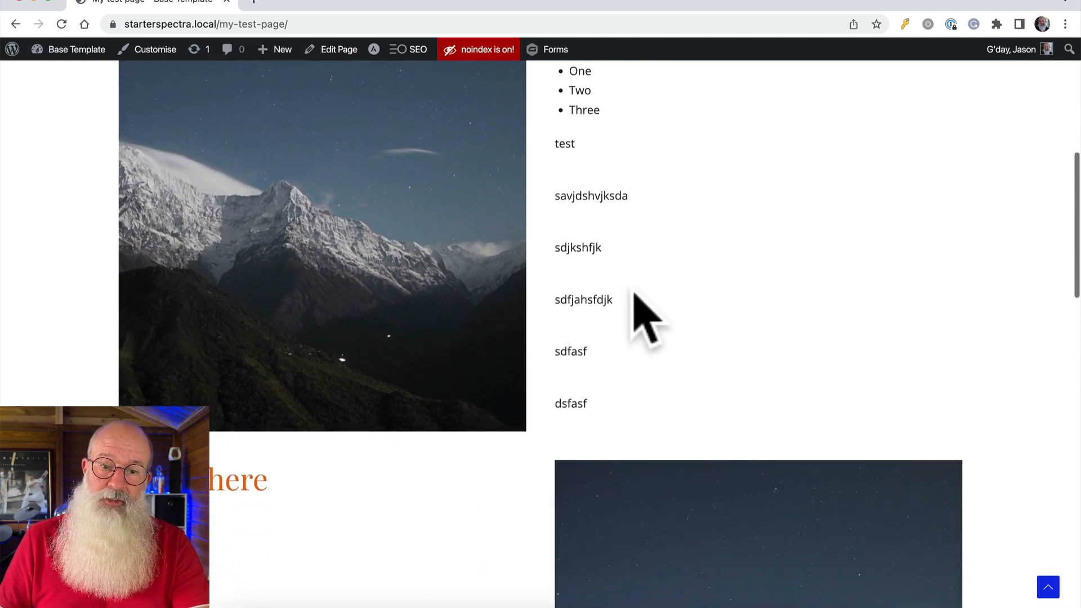
pyautogui.scroll(-2, 645, 318)
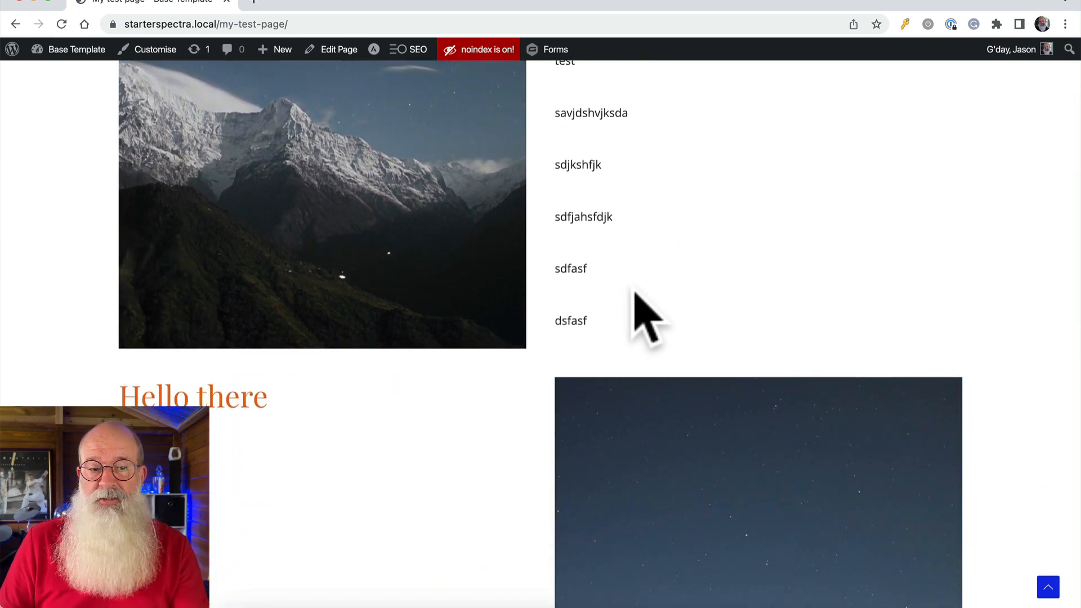
pyautogui.scroll(-5, 648, 318)
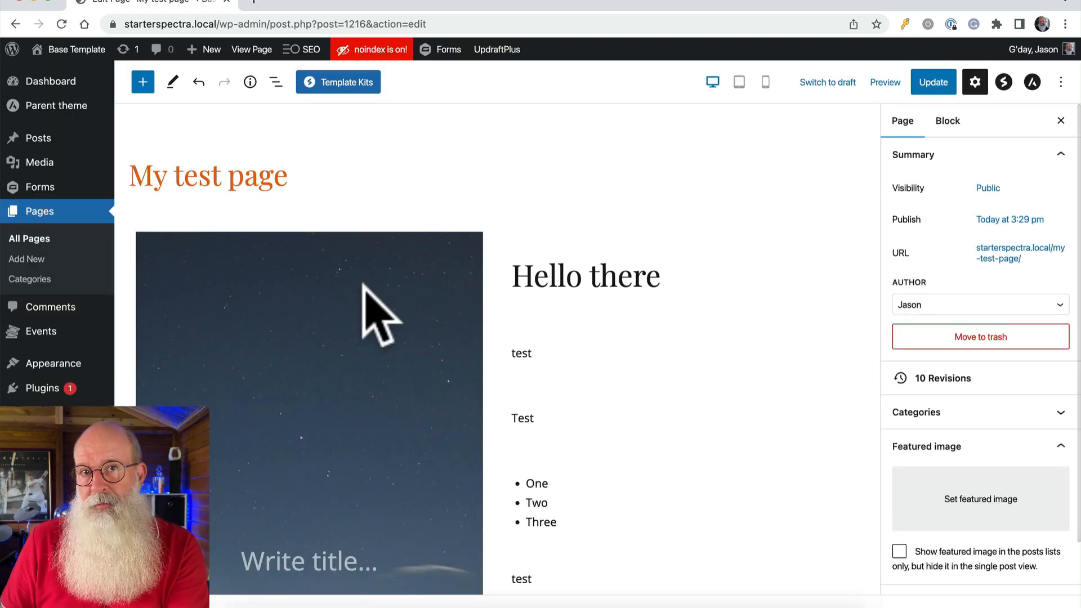
pyautogui.scroll(-5, 379, 315)
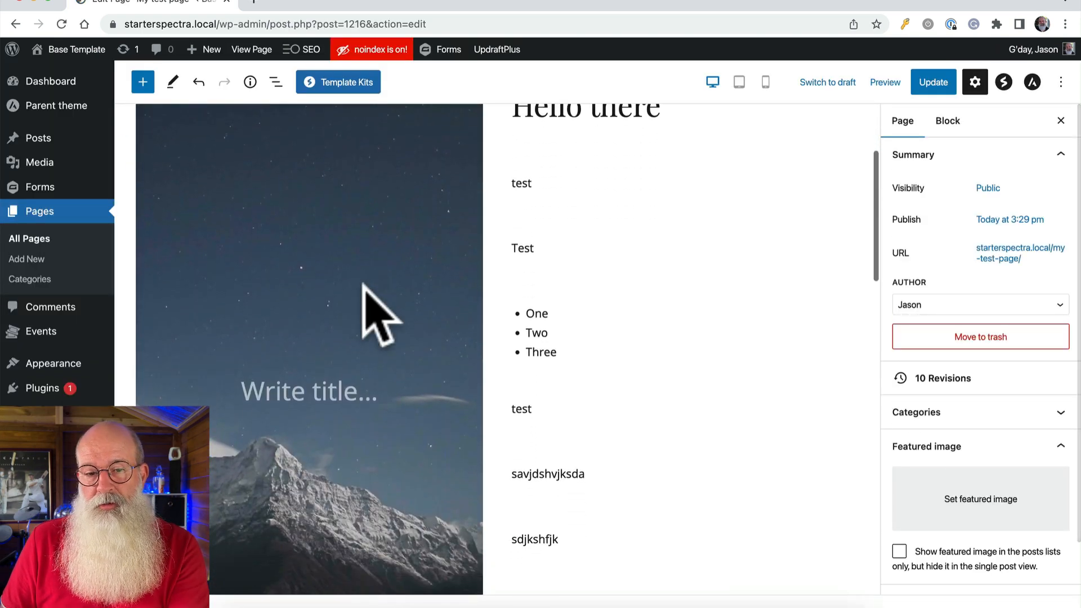
pyautogui.scroll(-10, 364, 284)
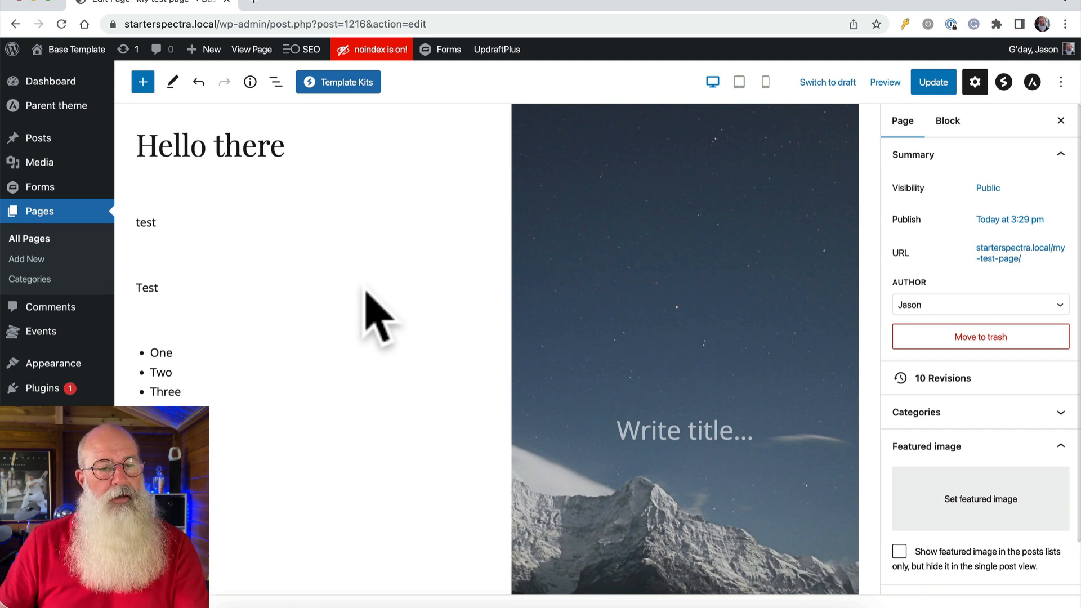
pyautogui.click(276, 81)
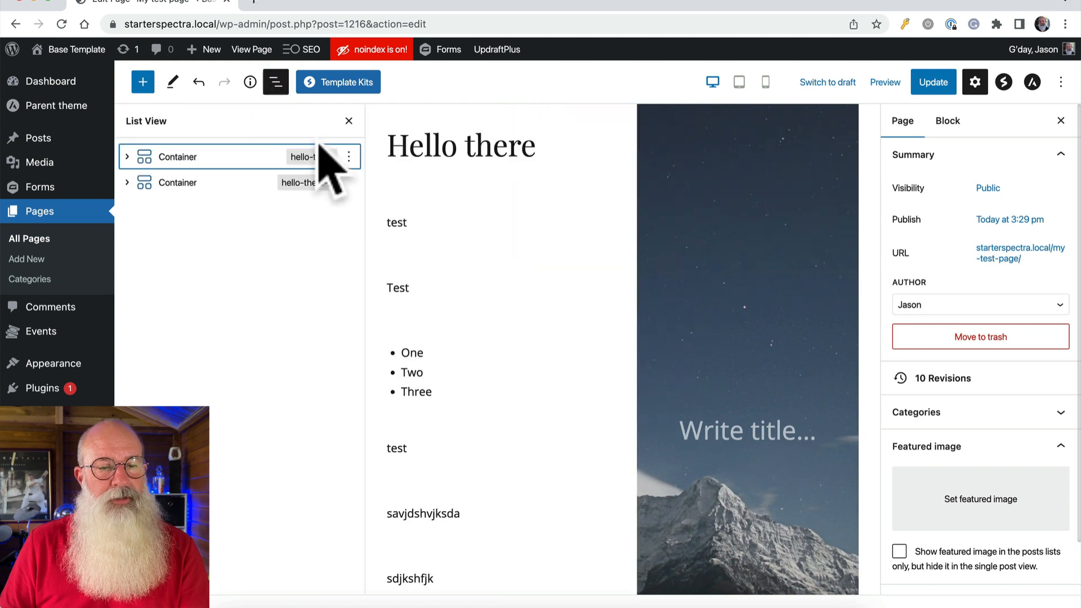
pyautogui.click(191, 184)
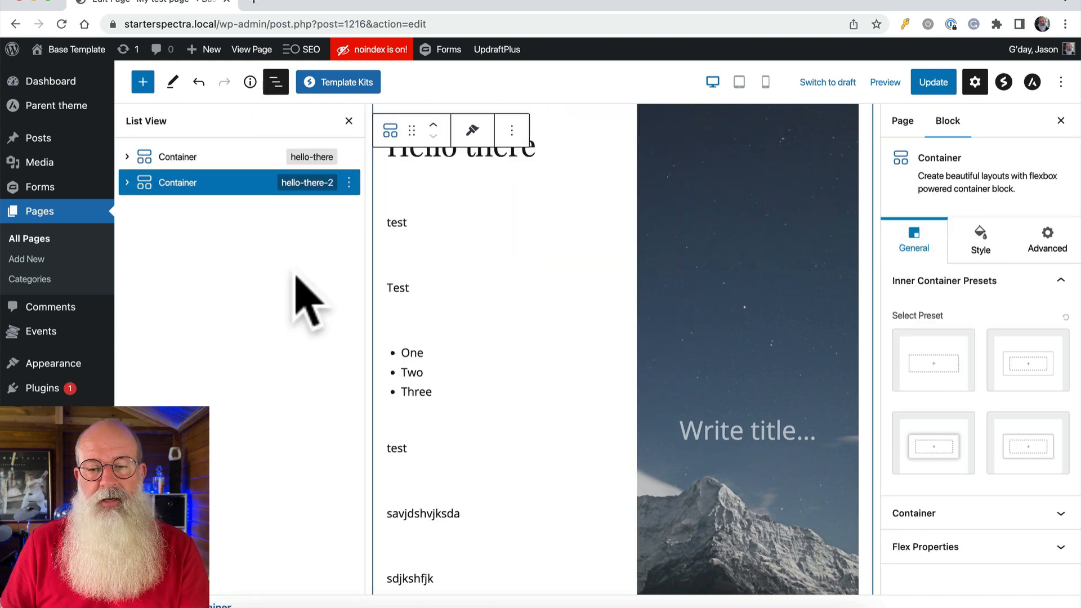
pyautogui.click(957, 548)
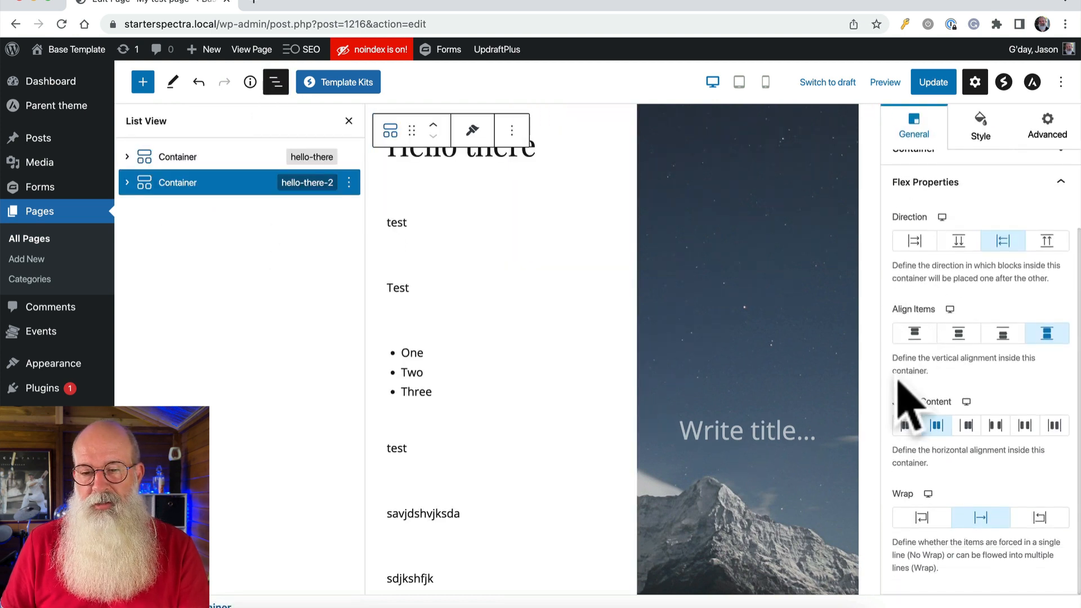
pyautogui.click(915, 242)
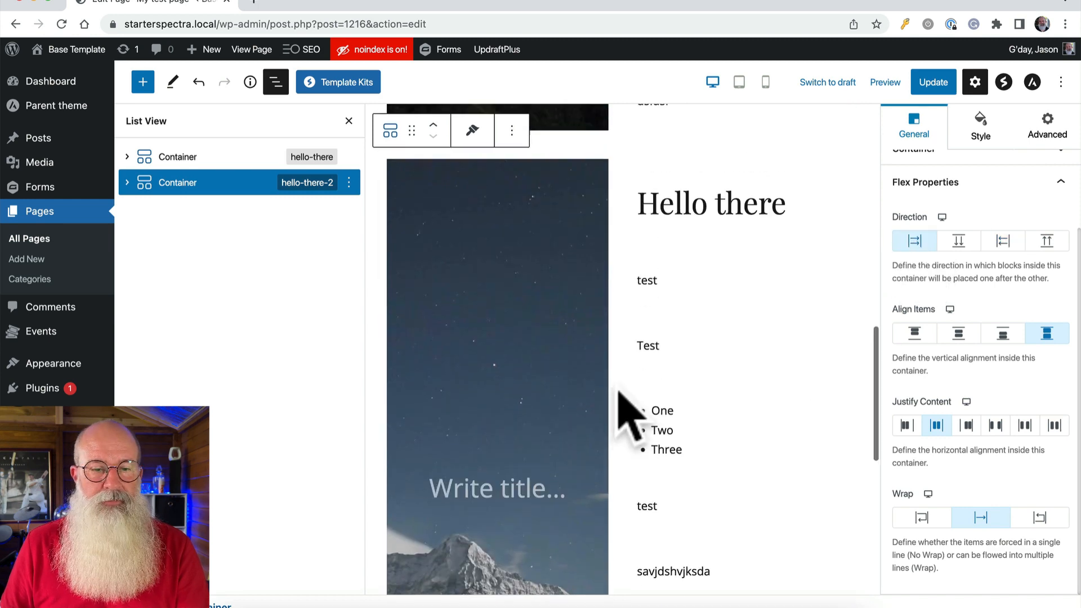
pyautogui.scroll(2, 625, 414)
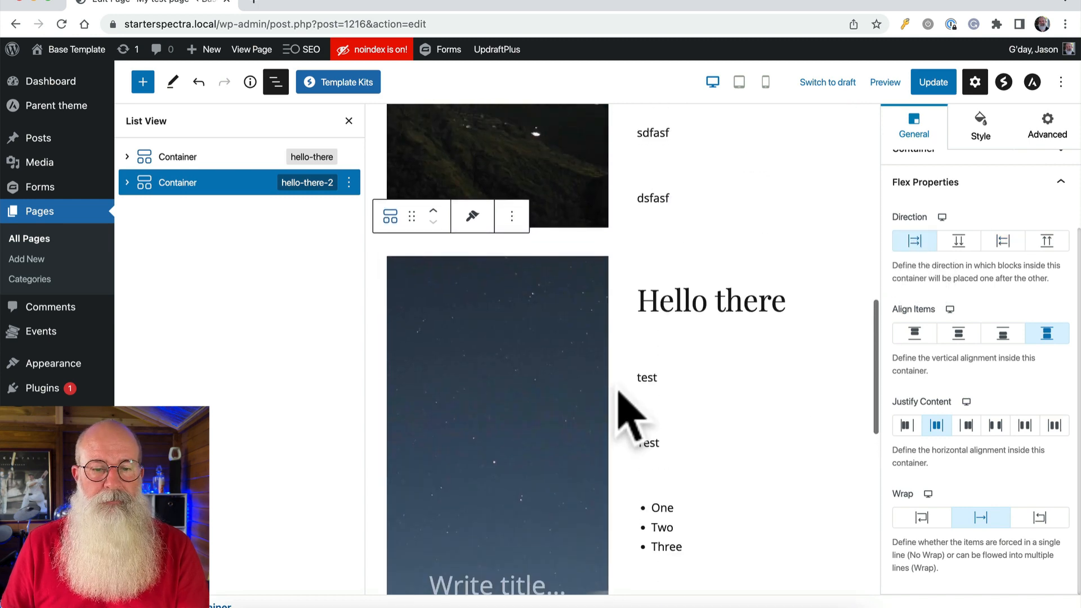
# Step: Remove the inner container holding the mountain image from the second top-level container
pyautogui.click(128, 182)
pyautogui.click(195, 208)
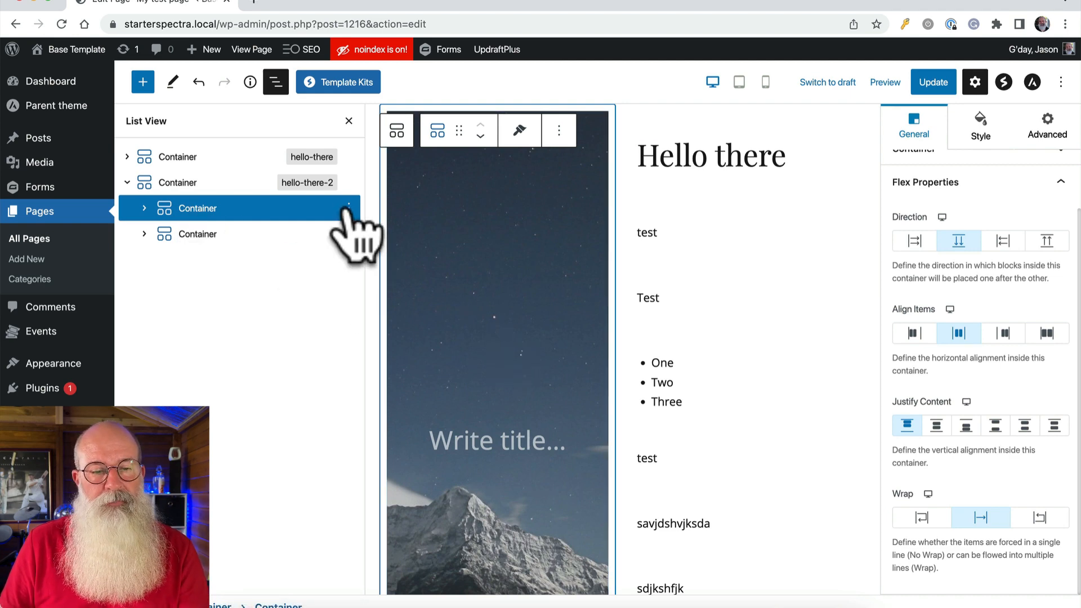
pyautogui.click(348, 209)
pyautogui.click(377, 552)
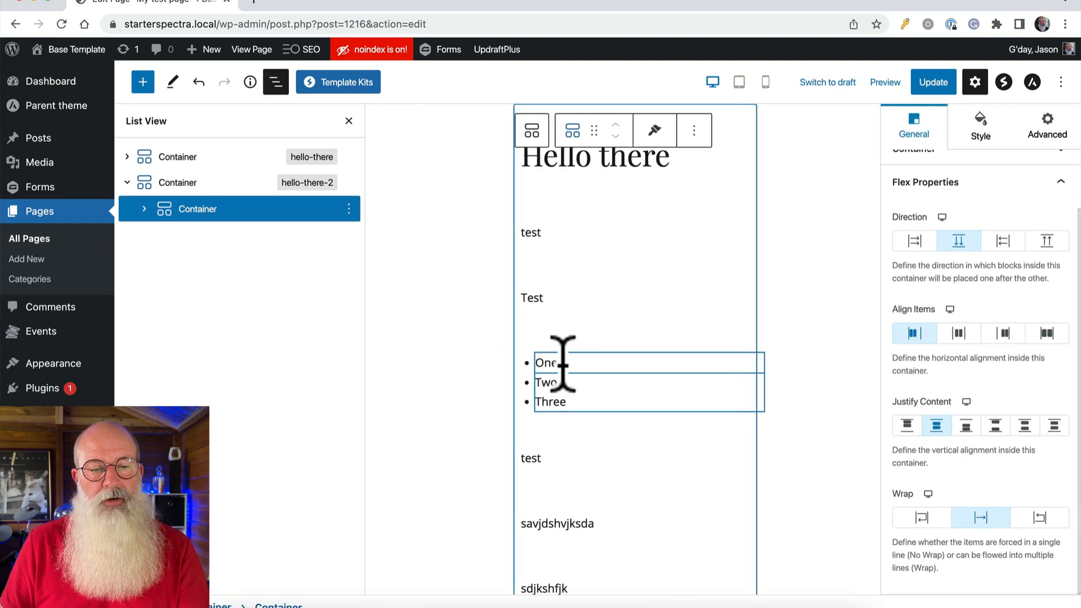
pyautogui.scroll(5, 573, 386)
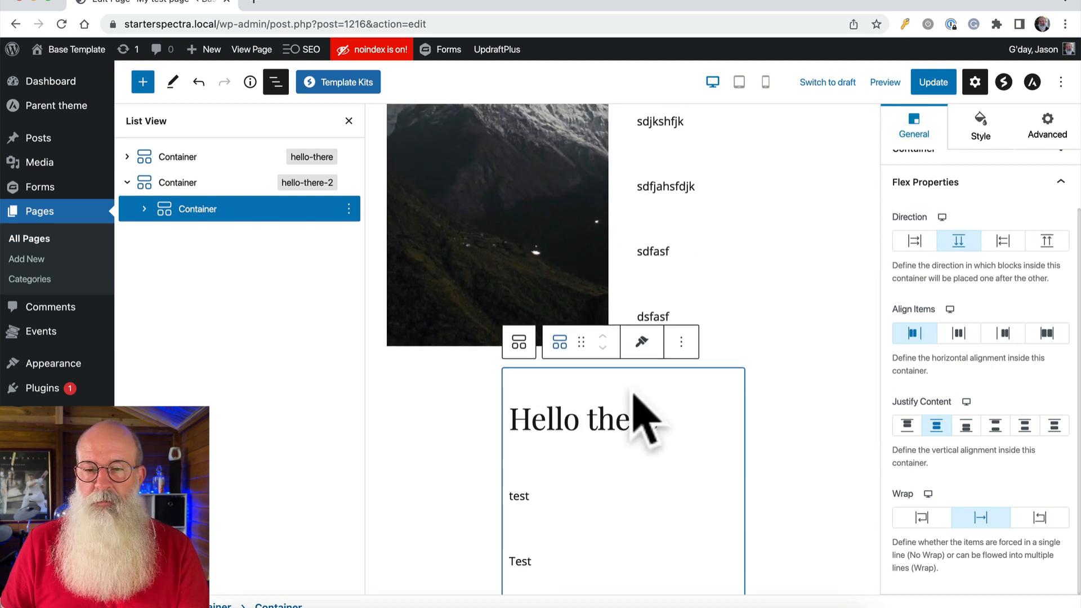
# Step: Set the custom width of the remaining inner text container to 100%
pyautogui.scroll(3, 1014, 372)
pyautogui.click(960, 285)
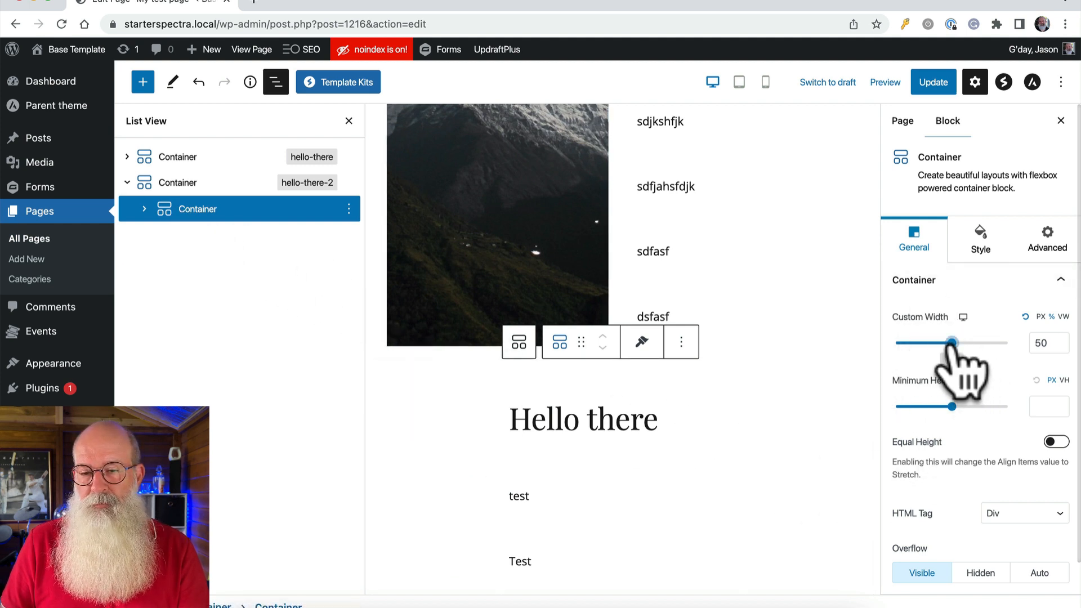
pyautogui.moveTo(952, 343); pyautogui.dragTo(1034, 346)
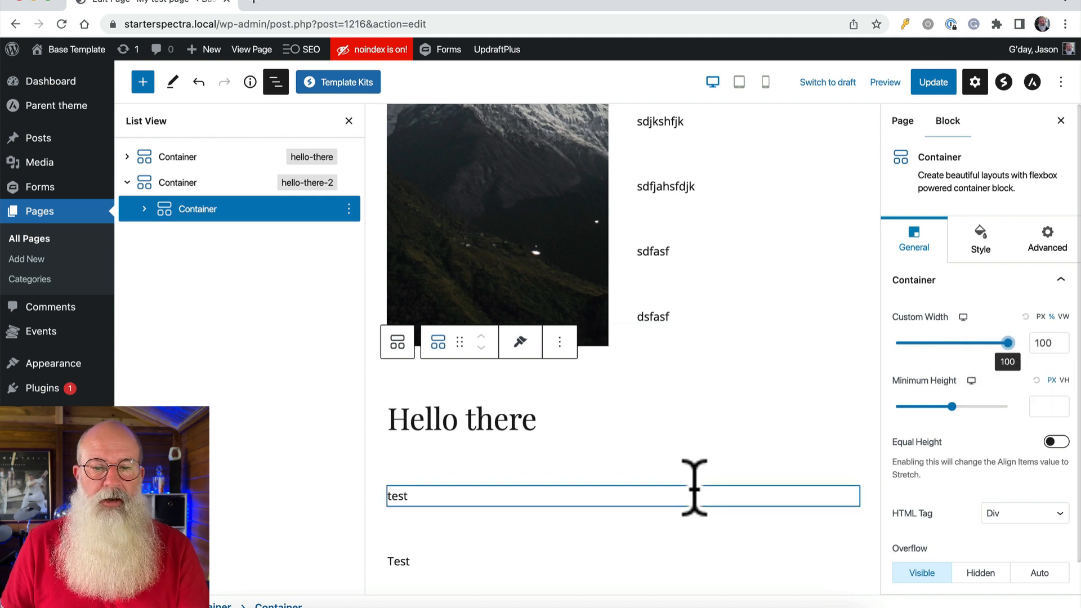
# Step: Update the page and check the second section's layout on the published page
pyautogui.click(934, 80)
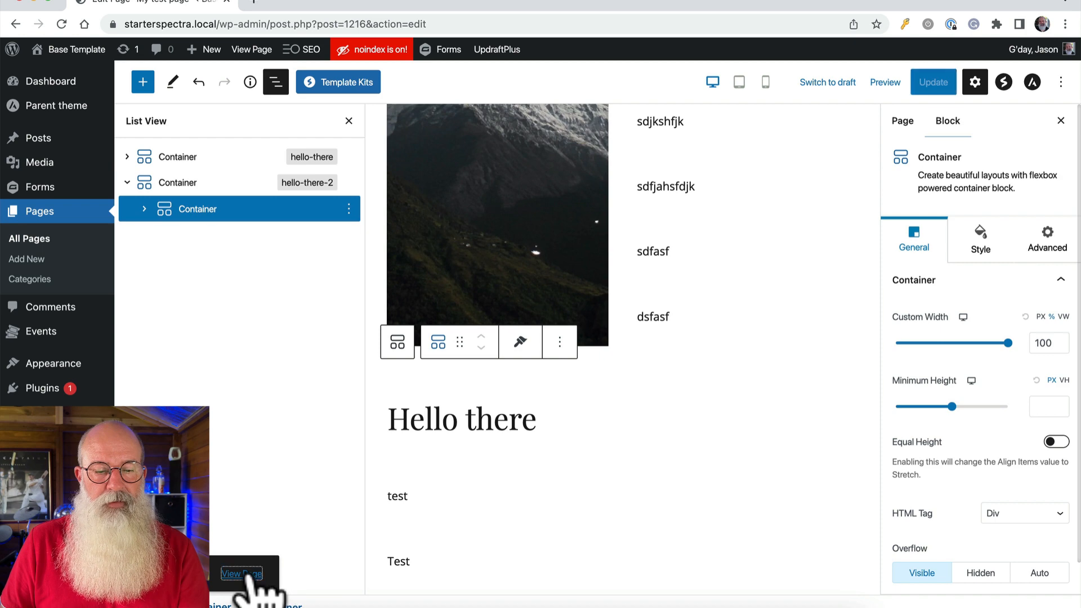
pyautogui.click(247, 574)
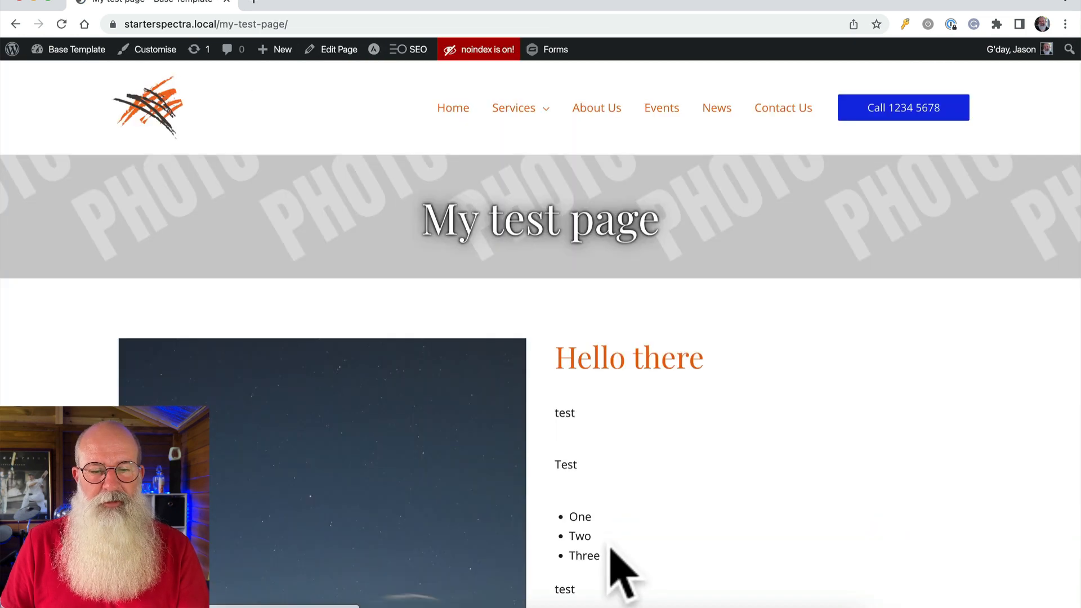
pyautogui.scroll(-10, 611, 551)
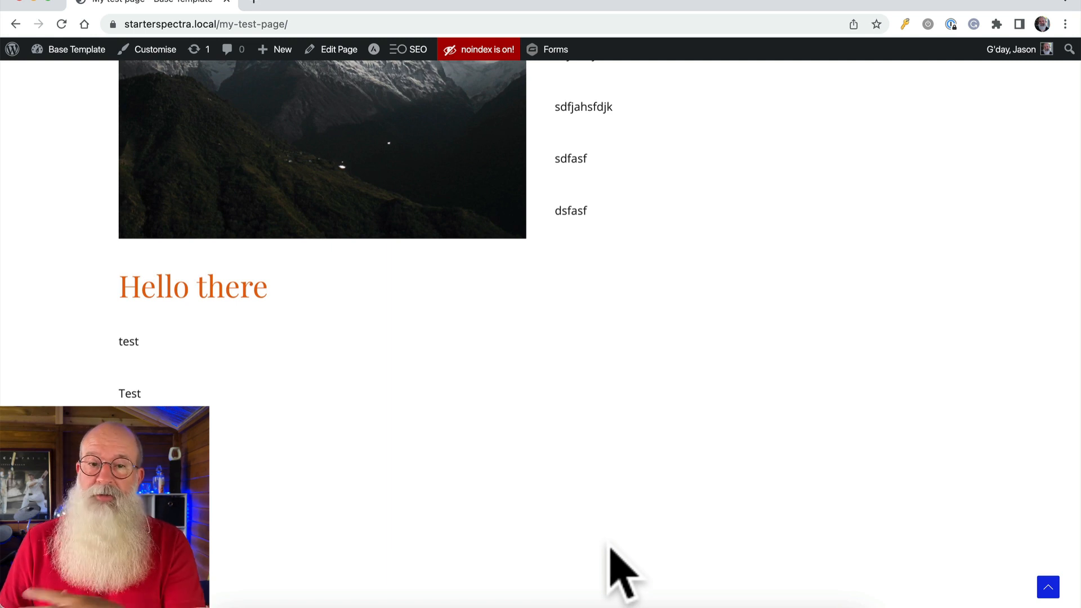
# Step: Reopen the page for editing and duplicate the inner text container twice within the second top-level container
pyautogui.click(338, 54)
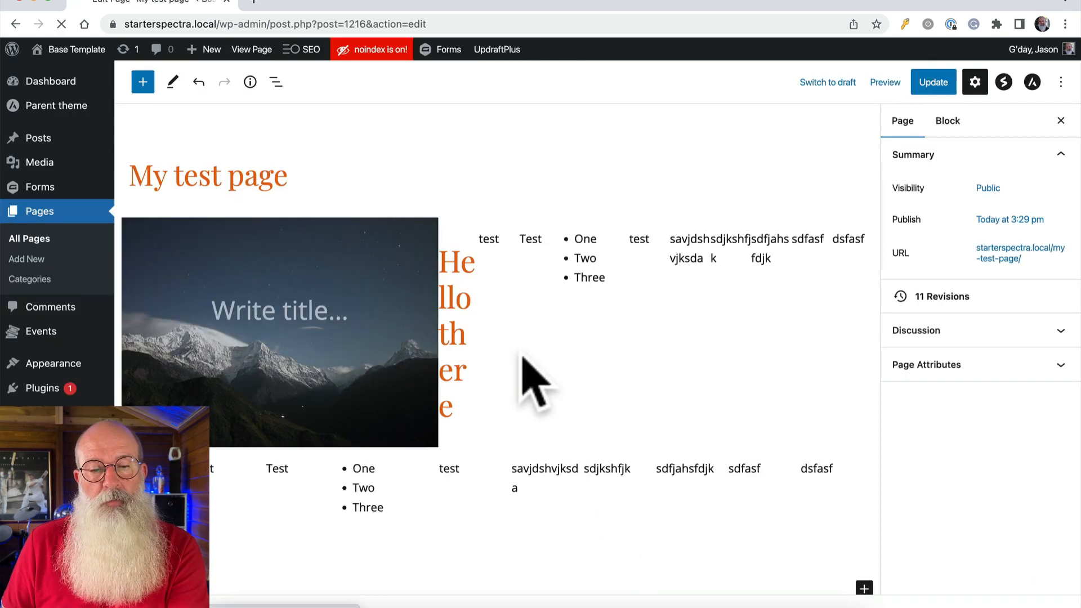
pyautogui.scroll(-10, 523, 377)
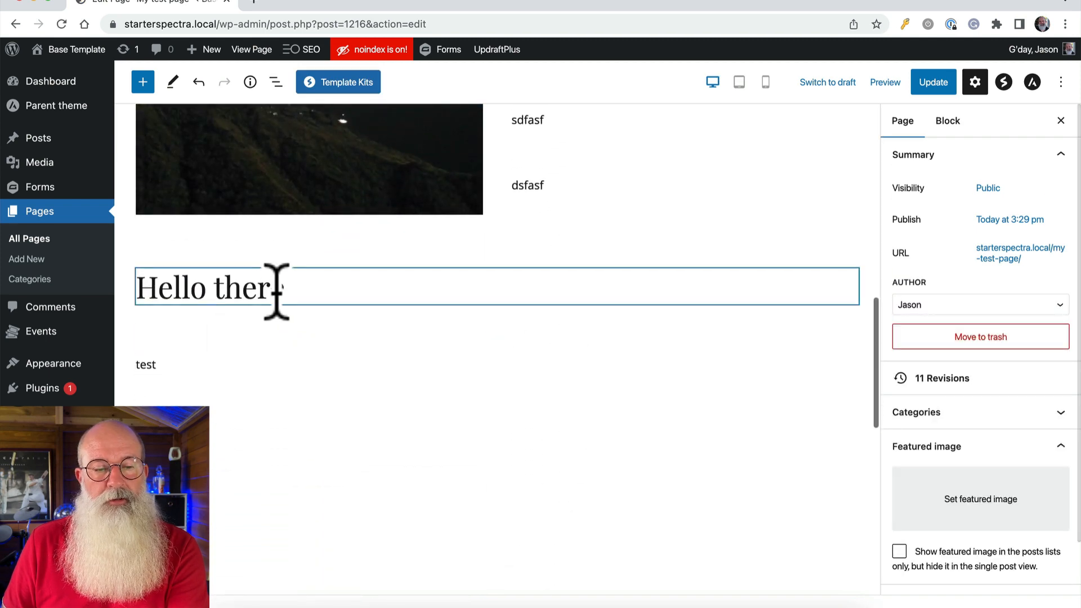
pyautogui.click(276, 82)
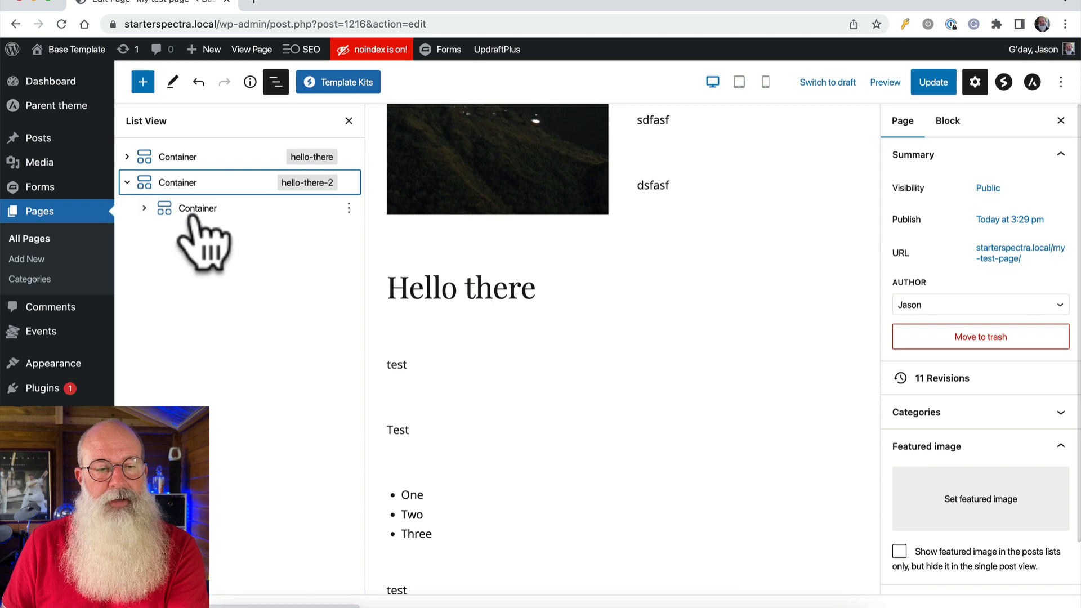
pyautogui.click(221, 209)
pyautogui.click(348, 208)
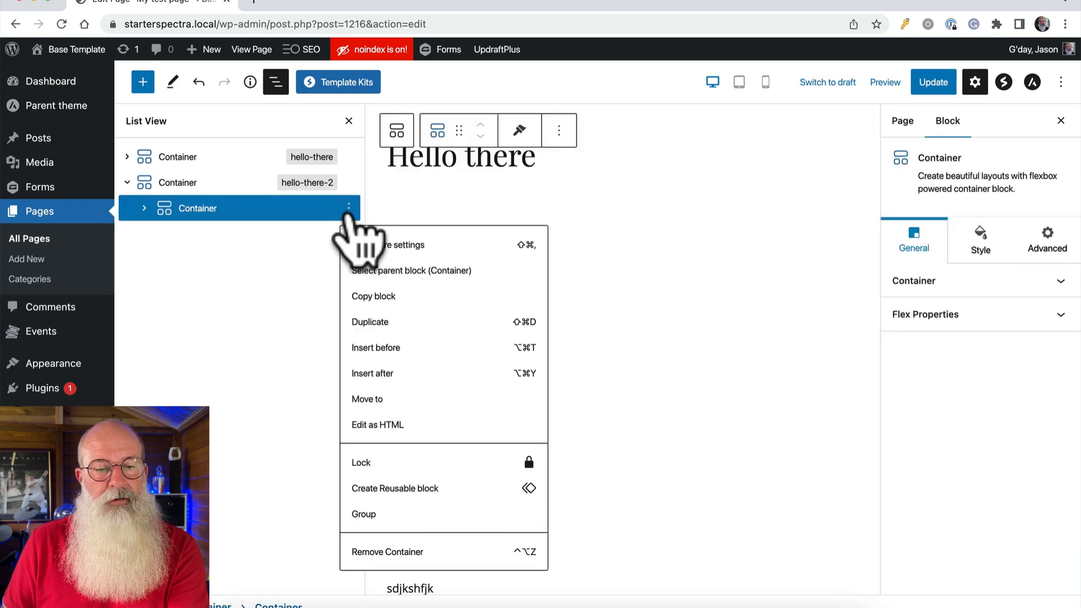
pyautogui.click(387, 322)
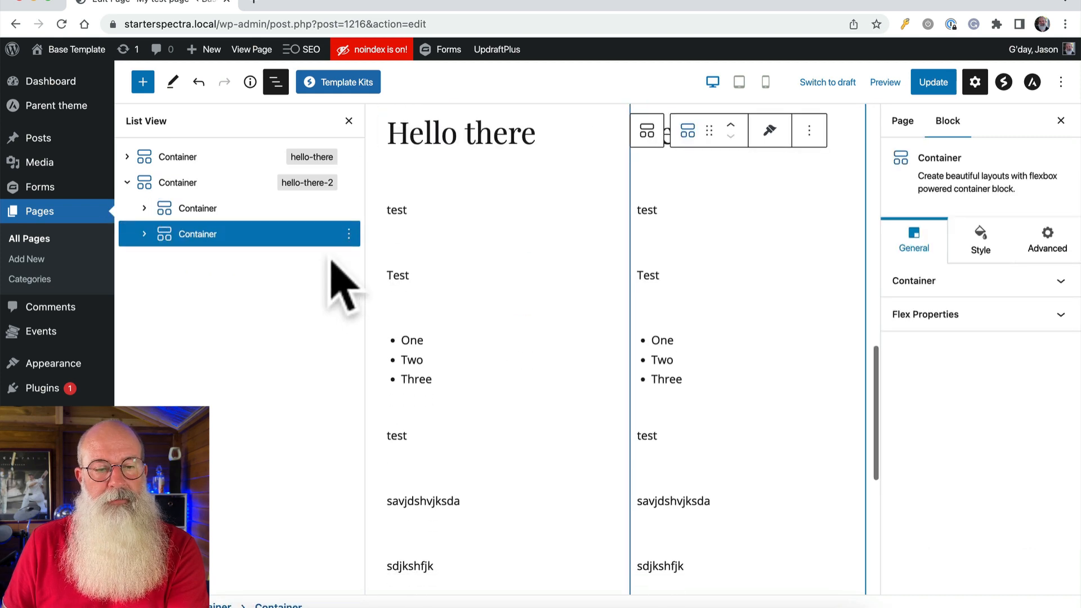
pyautogui.click(348, 233)
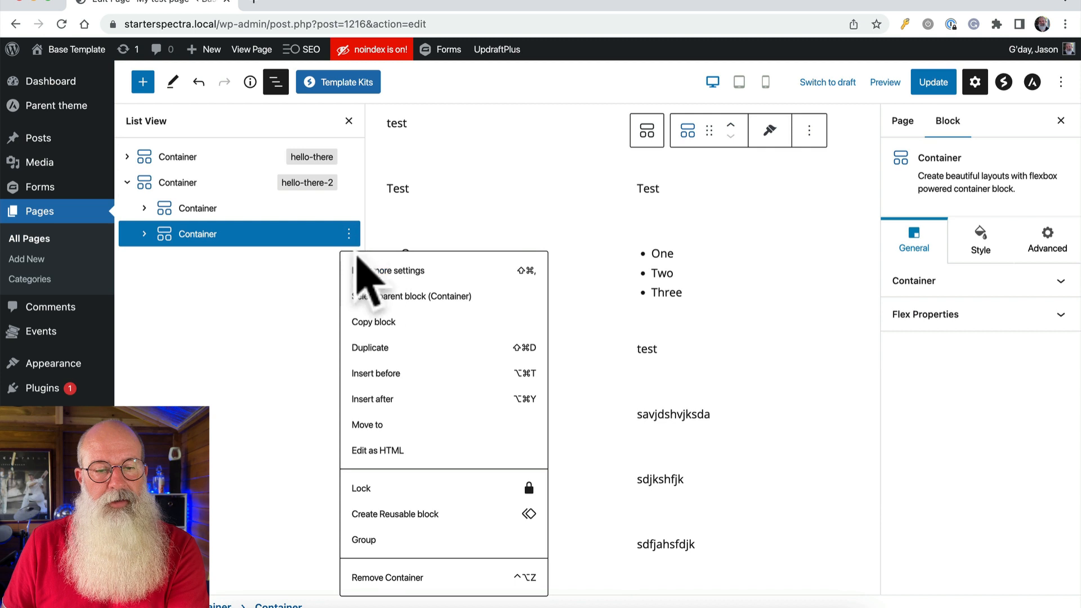
pyautogui.click(374, 348)
# Step: Set the custom width of each of the three inner text containers to 33%
pyautogui.click(218, 209)
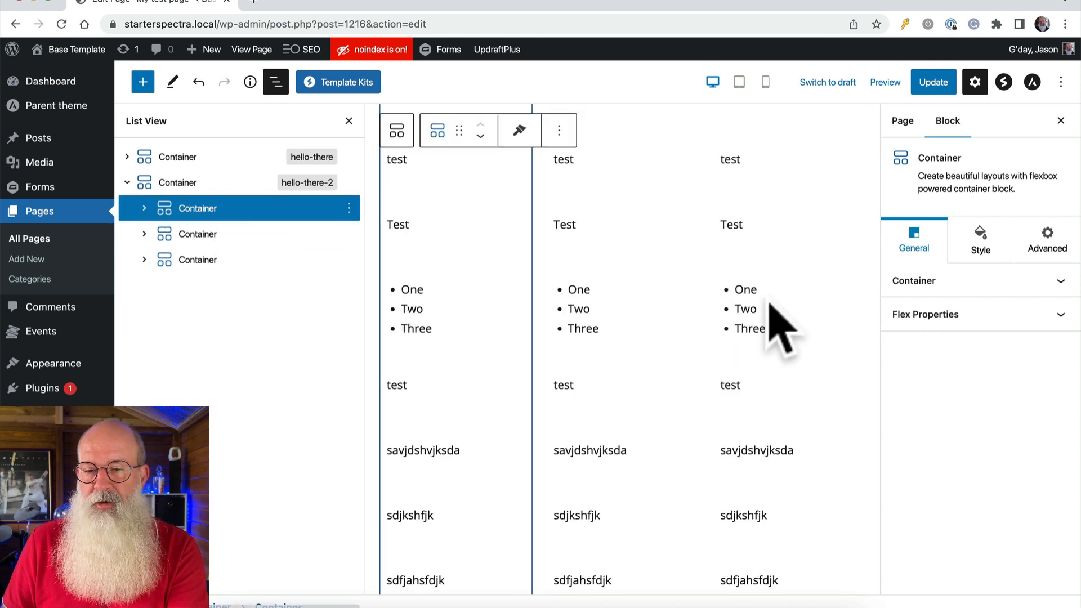
pyautogui.click(901, 280)
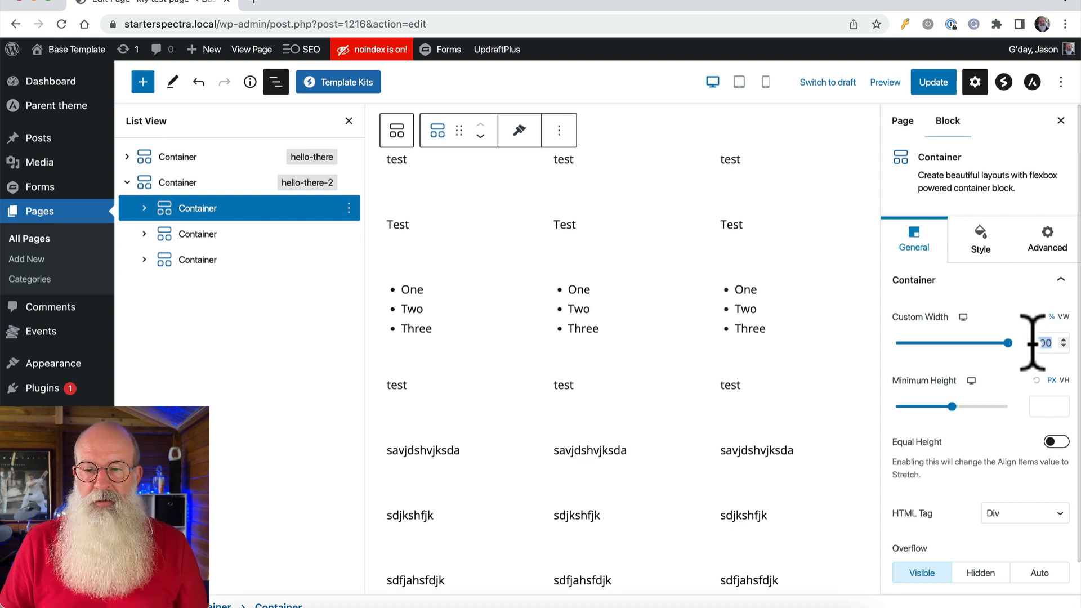
pyautogui.click(301, 236)
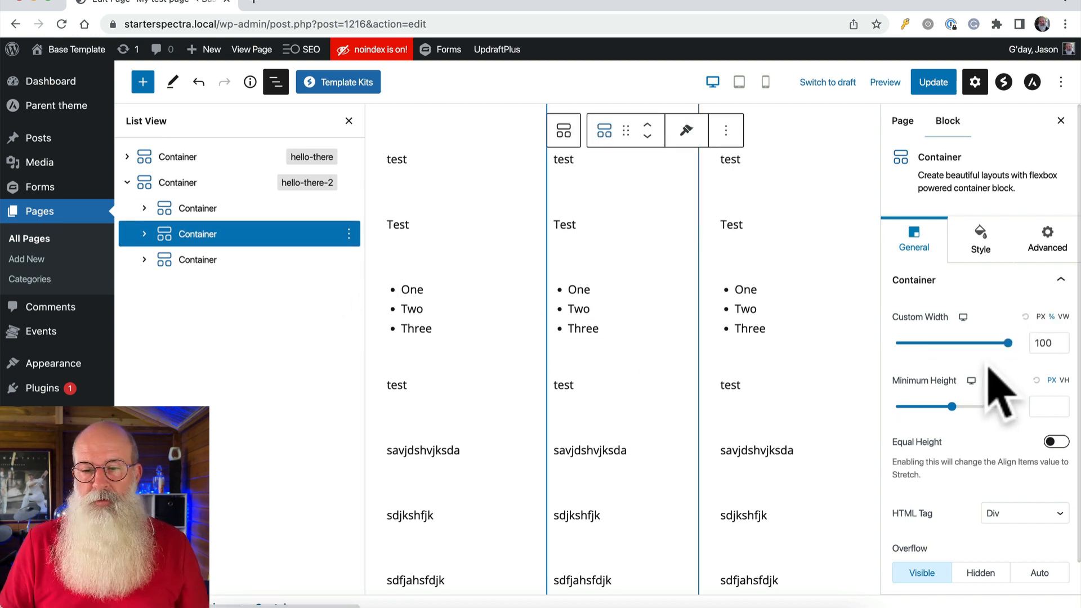
pyautogui.doubleClick(1052, 344)
pyautogui.write('33')
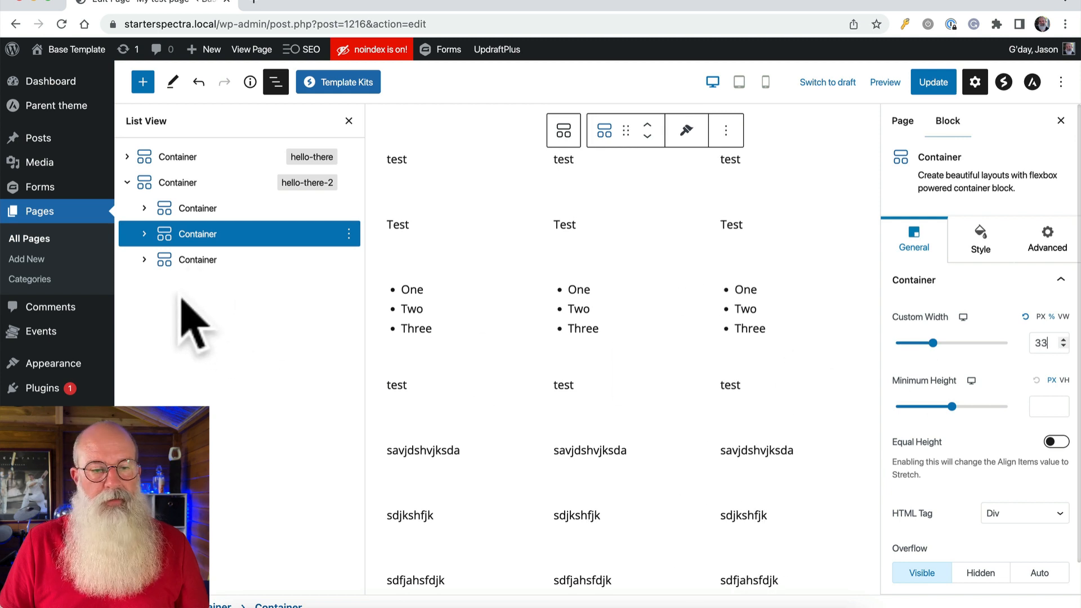
pyautogui.click(206, 261)
pyautogui.click(1047, 344)
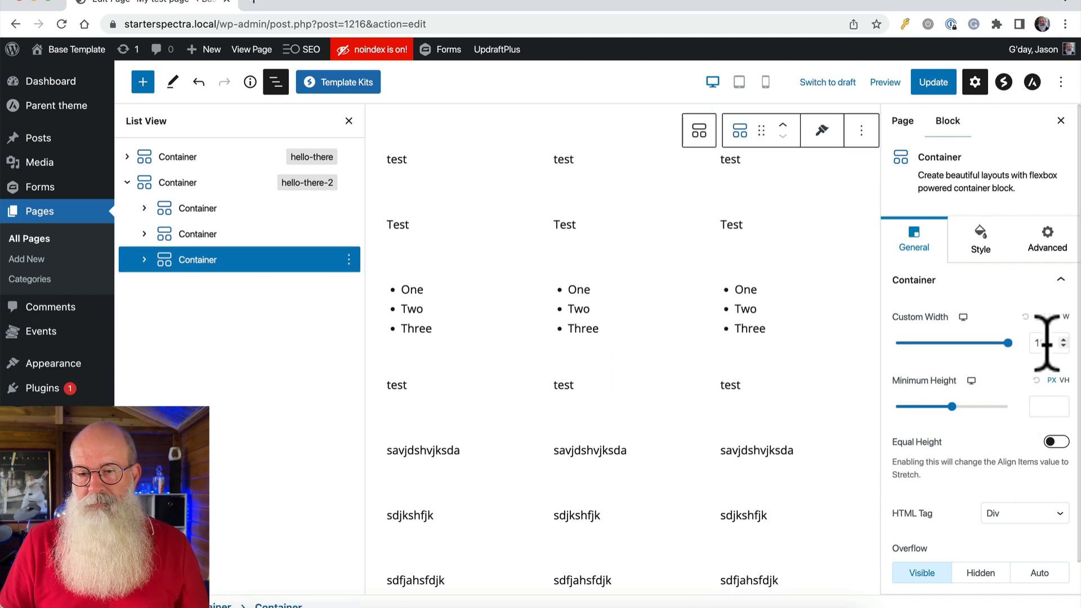
pyautogui.write('33')
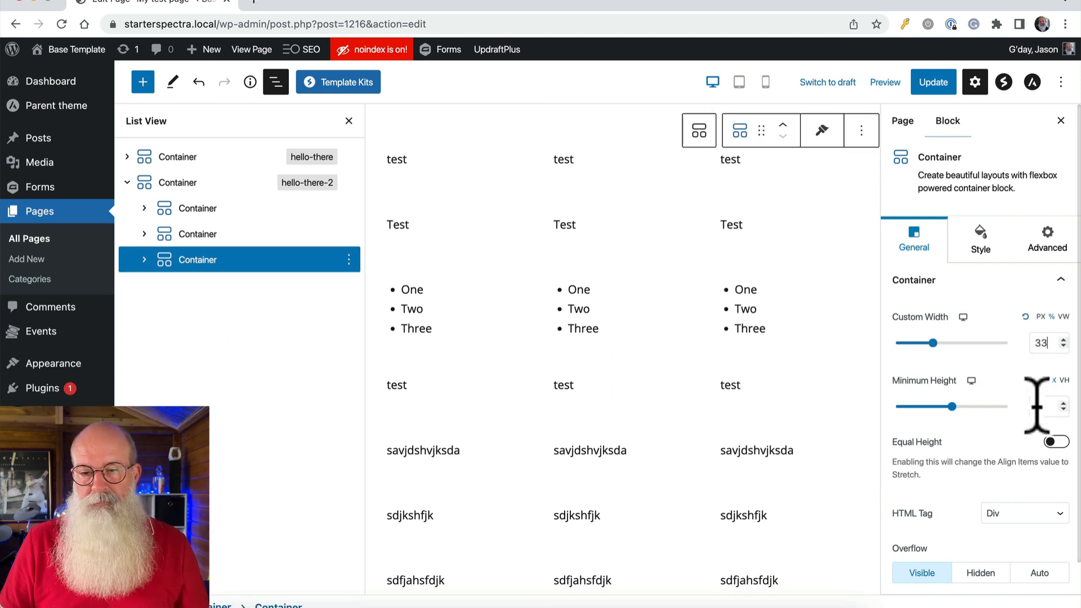
# Step: Update the page and check the three text columns on the published page
pyautogui.click(922, 89)
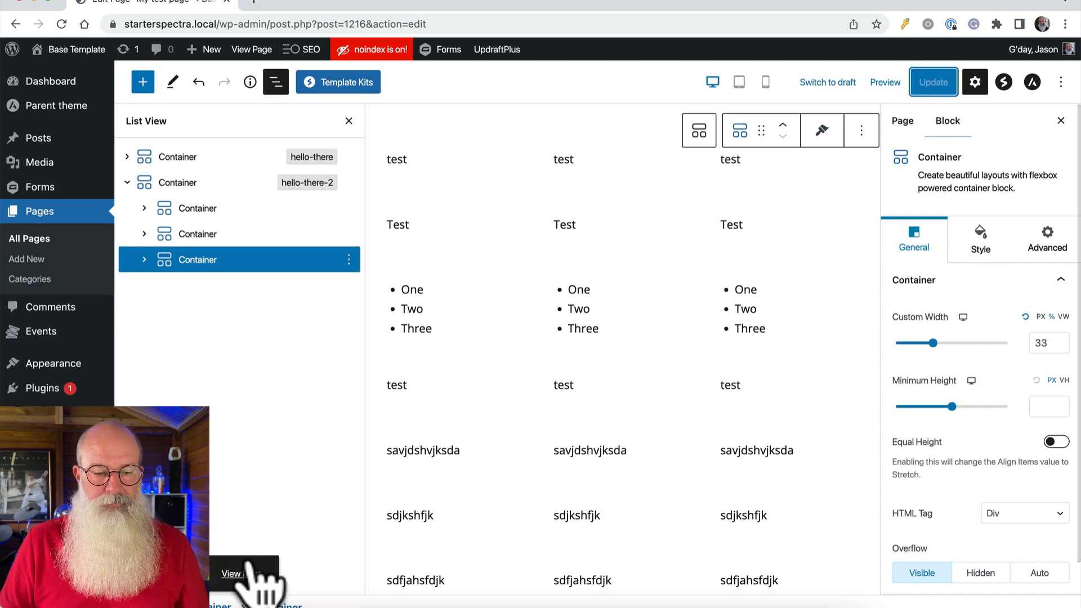
pyautogui.click(242, 574)
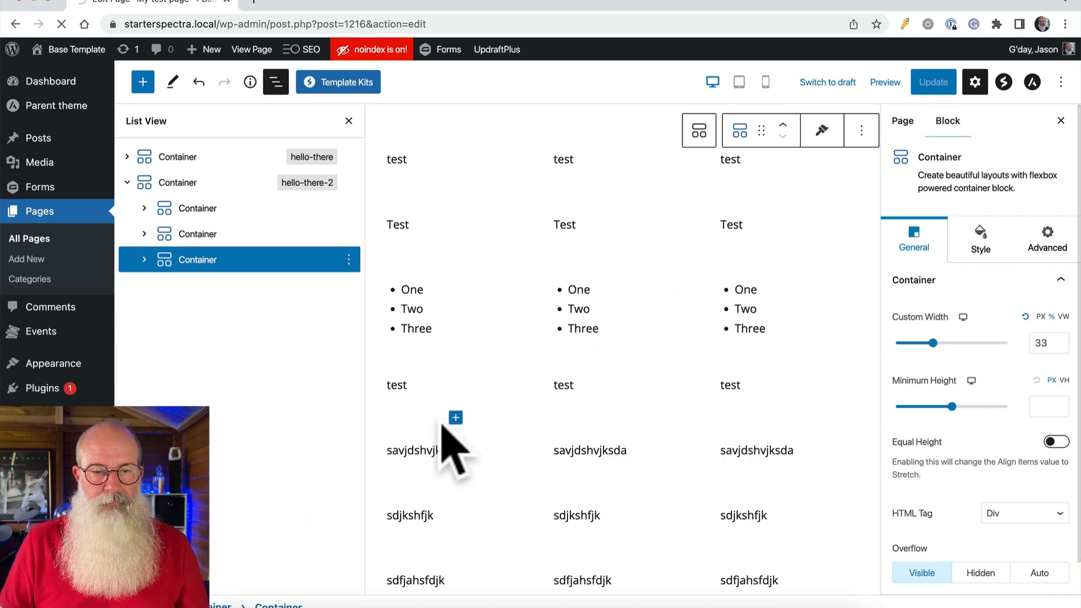
pyautogui.scroll(-10, 705, 398)
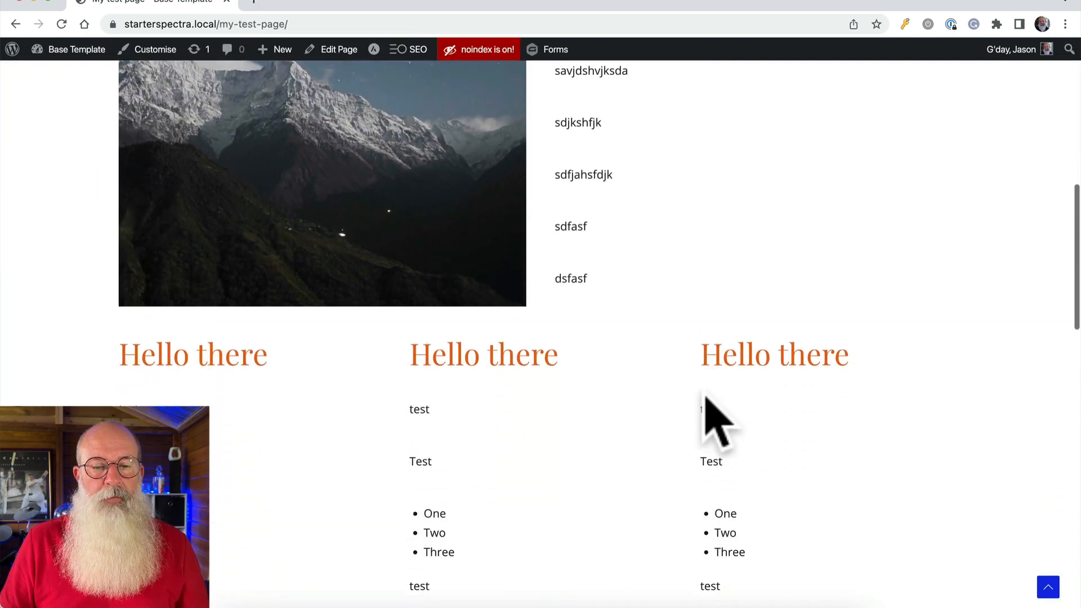
pyautogui.scroll(-2, 708, 396)
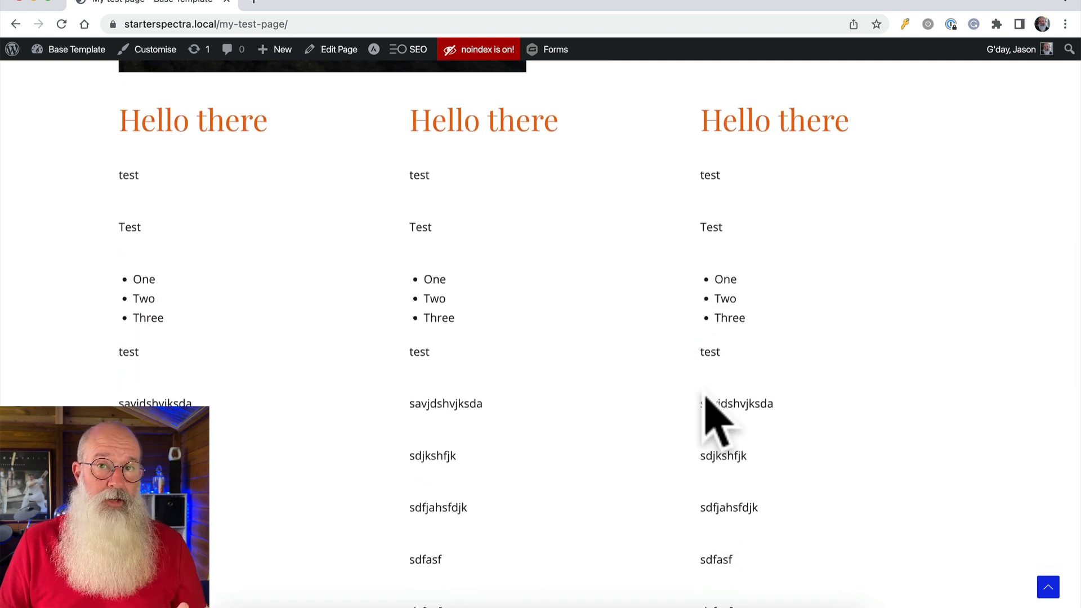
# Step: Inspect the published page in the iPhone 12 Pro mobile preview, then return to the desktop view and review the sections
pyautogui.rightClick(911, 285)
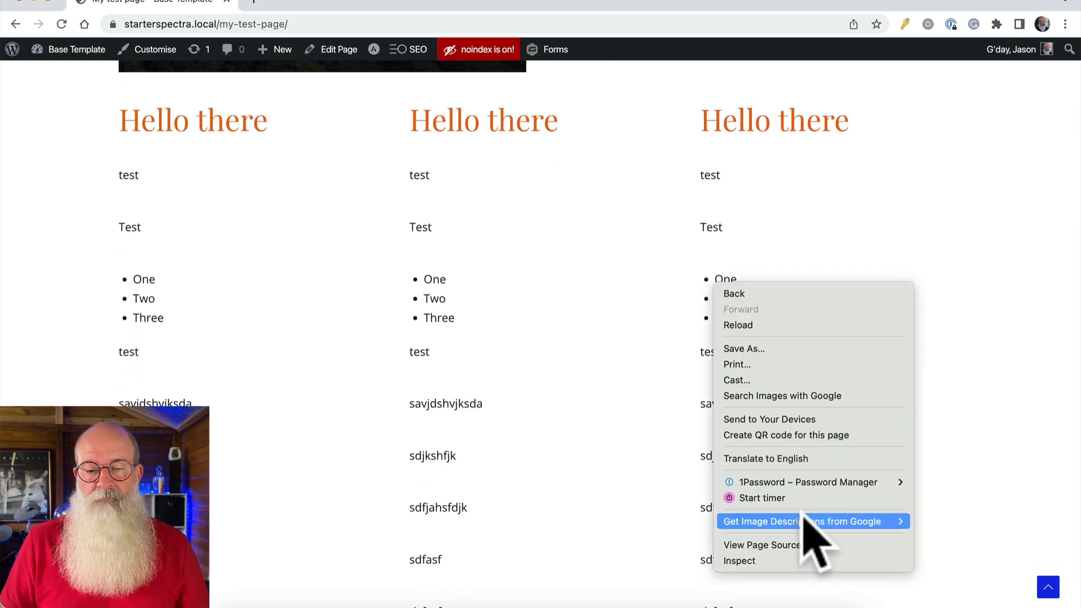
pyautogui.click(801, 559)
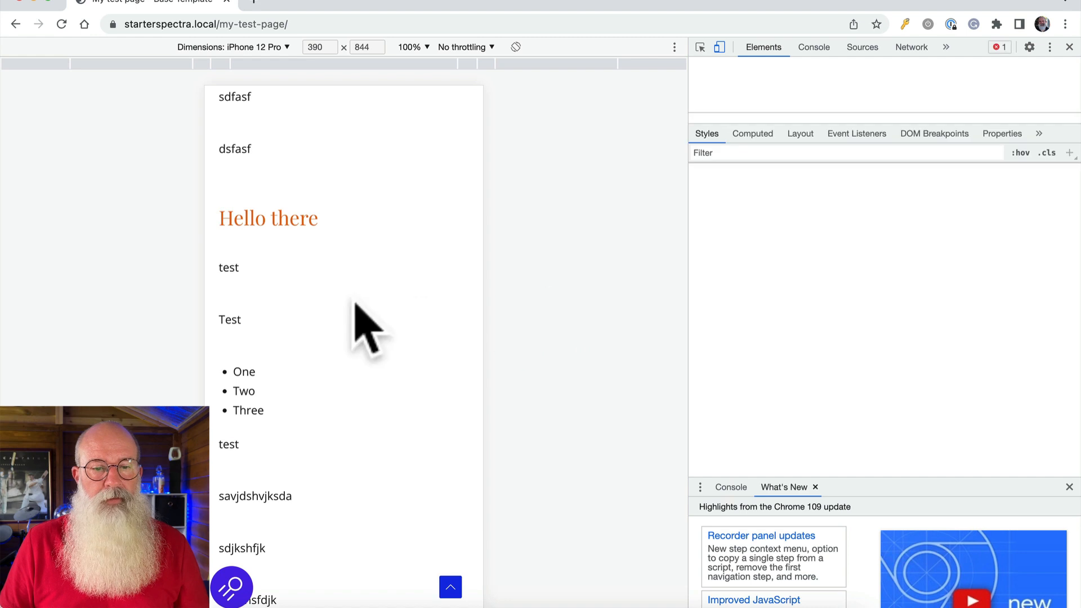
pyautogui.scroll(10, 355, 303)
pyautogui.scroll(-10, 355, 303)
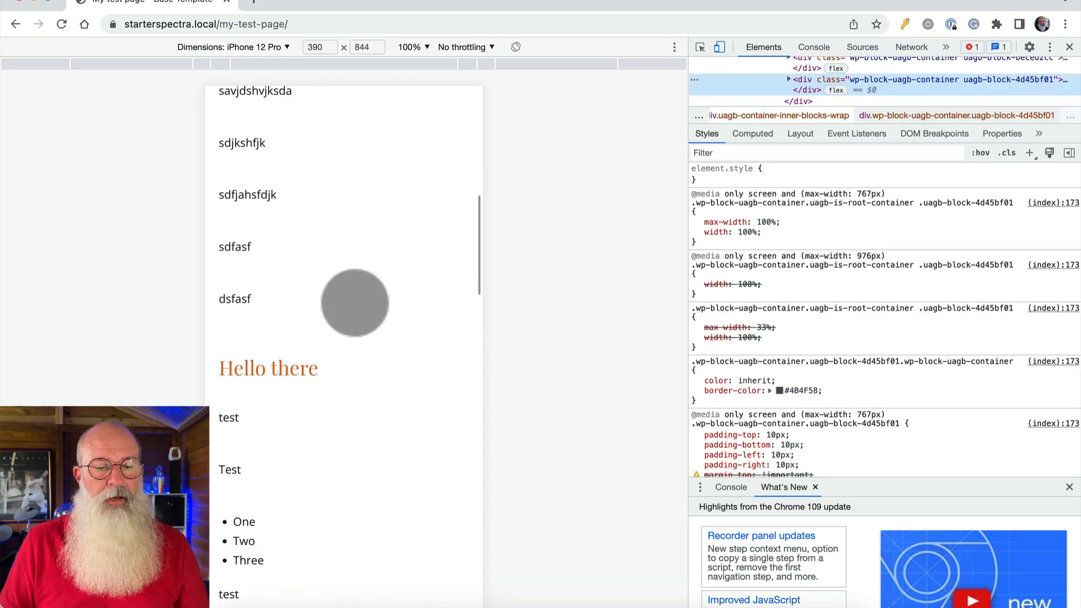
pyautogui.scroll(-7, 355, 303)
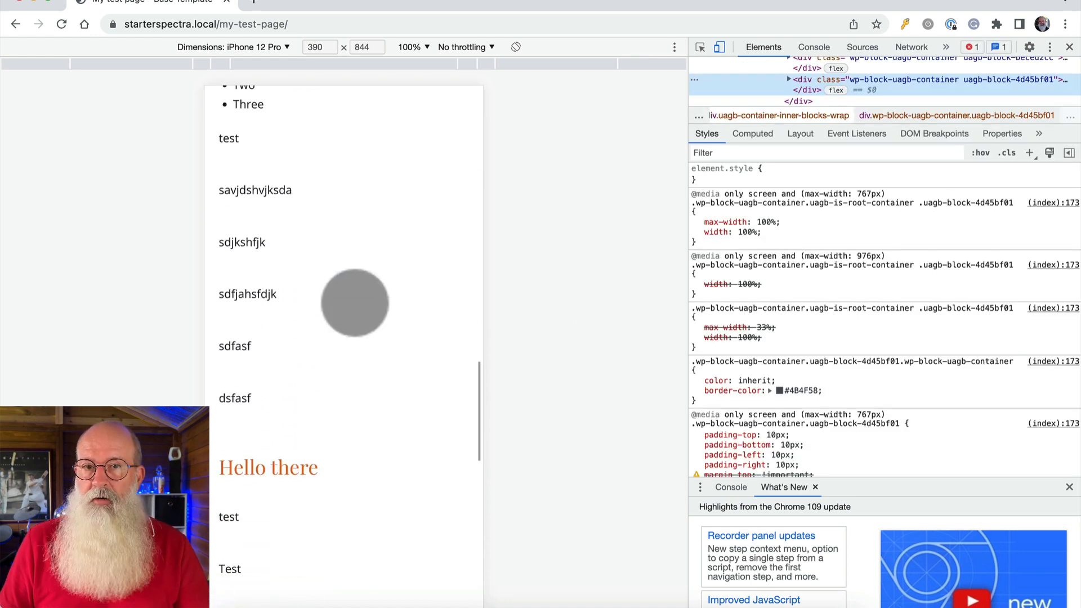
pyautogui.click(1072, 47)
pyautogui.scroll(10, 592, 386)
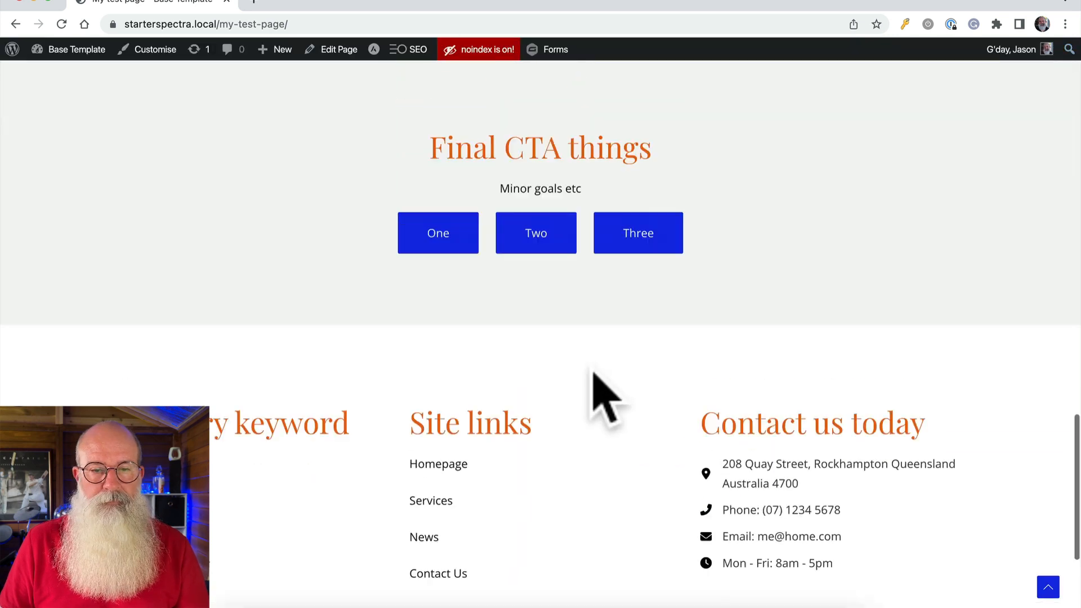
pyautogui.scroll(6, 605, 395)
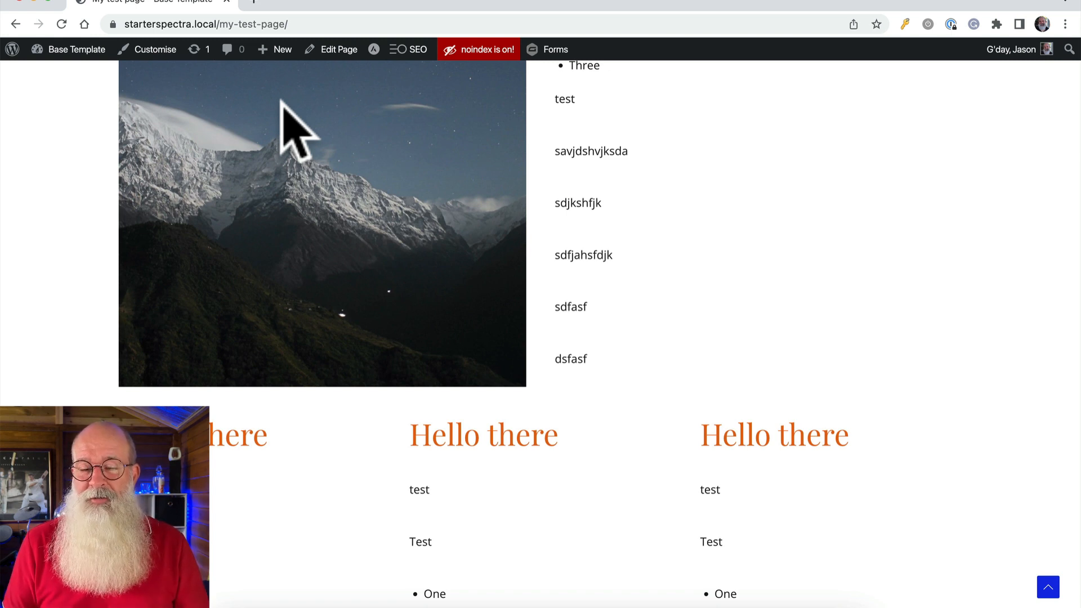
pyautogui.scroll(4, 281, 102)
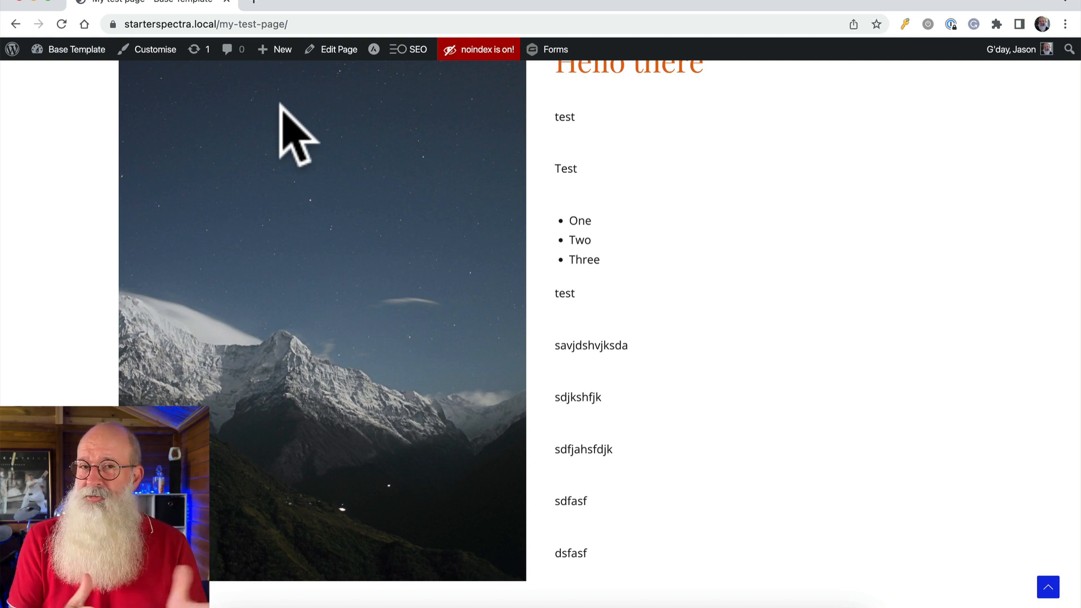
# Step: Reopen the page for editing and review the container settings of the first inner container in the hello-there-2 section
pyautogui.click(339, 51)
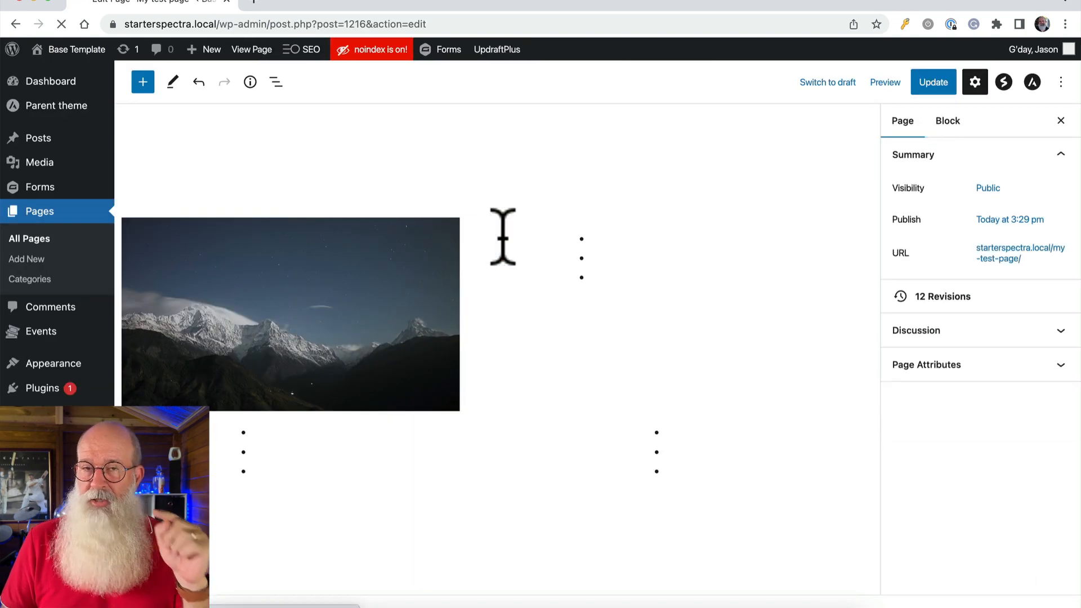
pyautogui.click(276, 81)
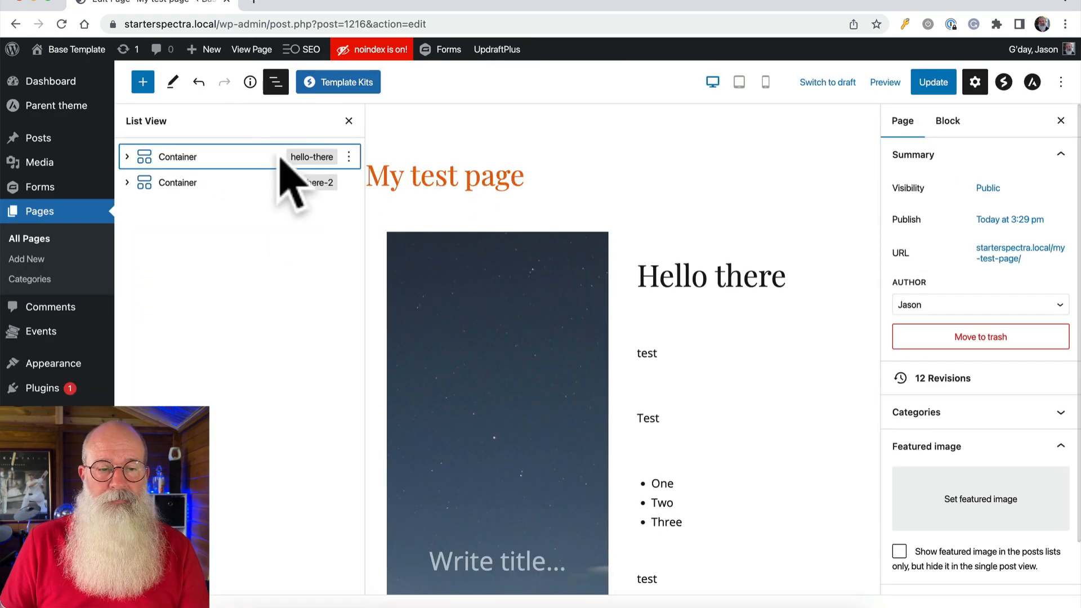
pyautogui.click(127, 182)
pyautogui.click(194, 210)
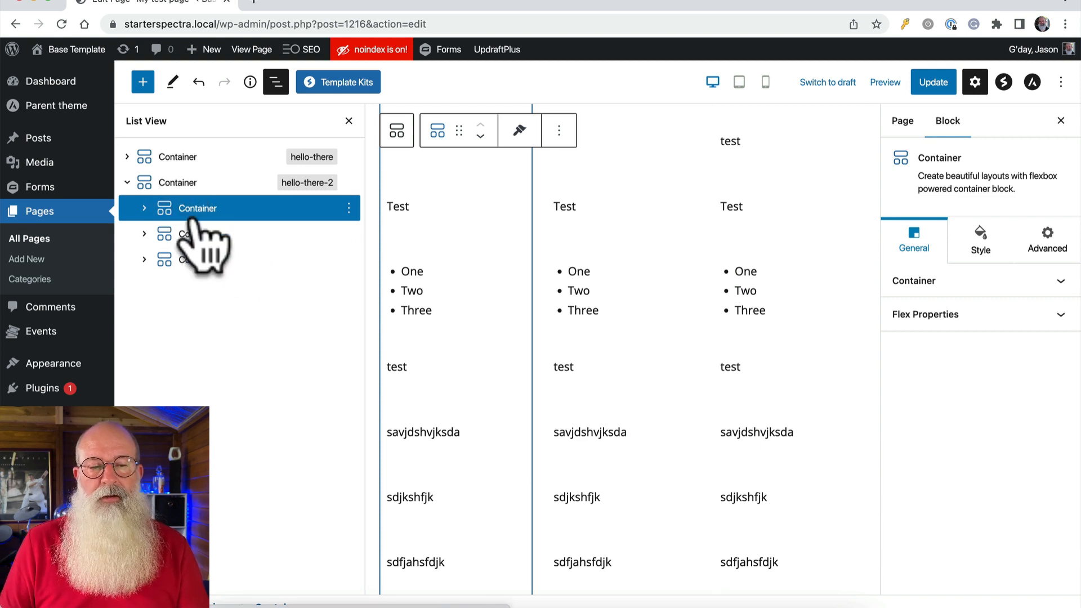
pyautogui.click(916, 282)
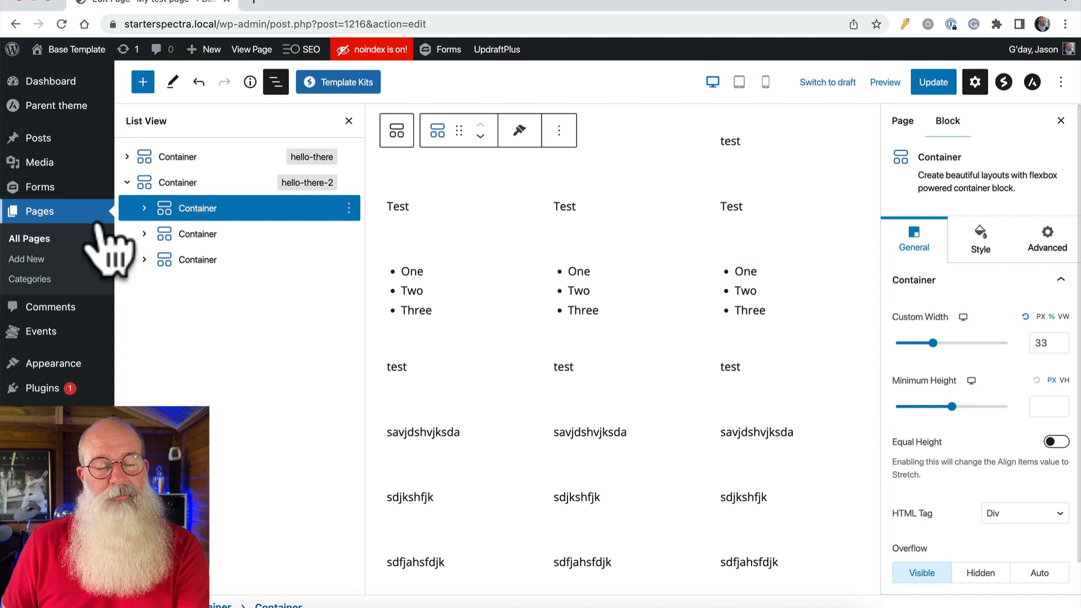
pyautogui.click(127, 183)
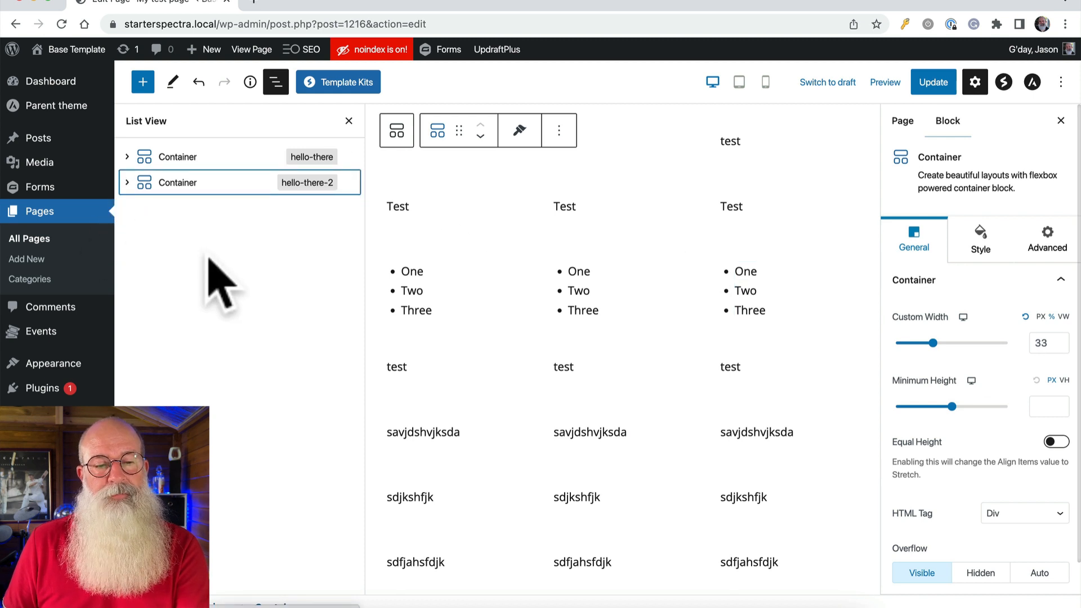
# Step: Insert a new top-level container with a single-column layout after the hello-there-2 container
pyautogui.click(204, 192)
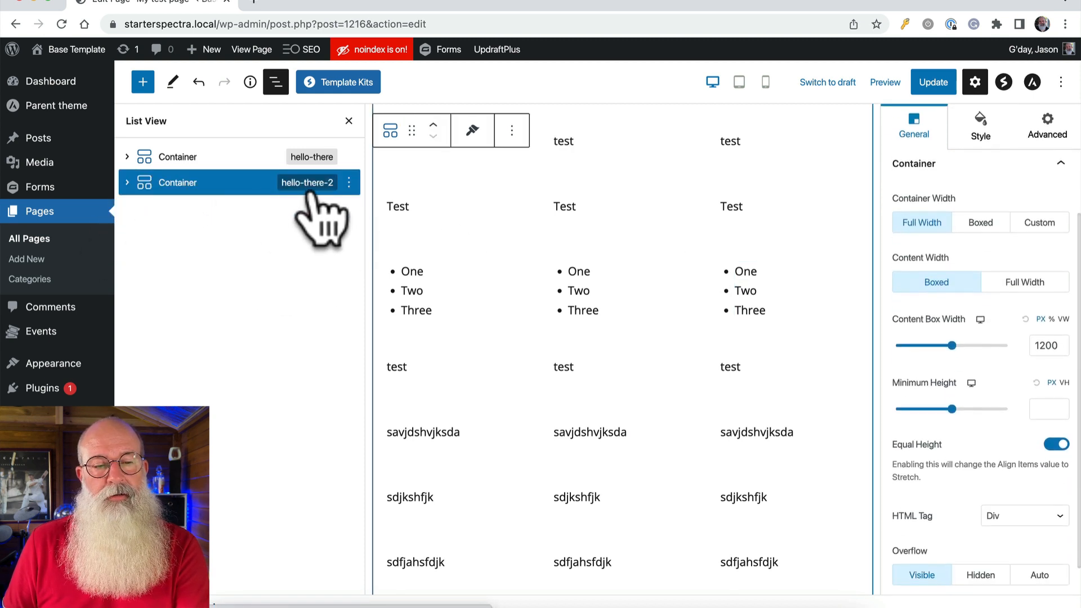
pyautogui.click(348, 183)
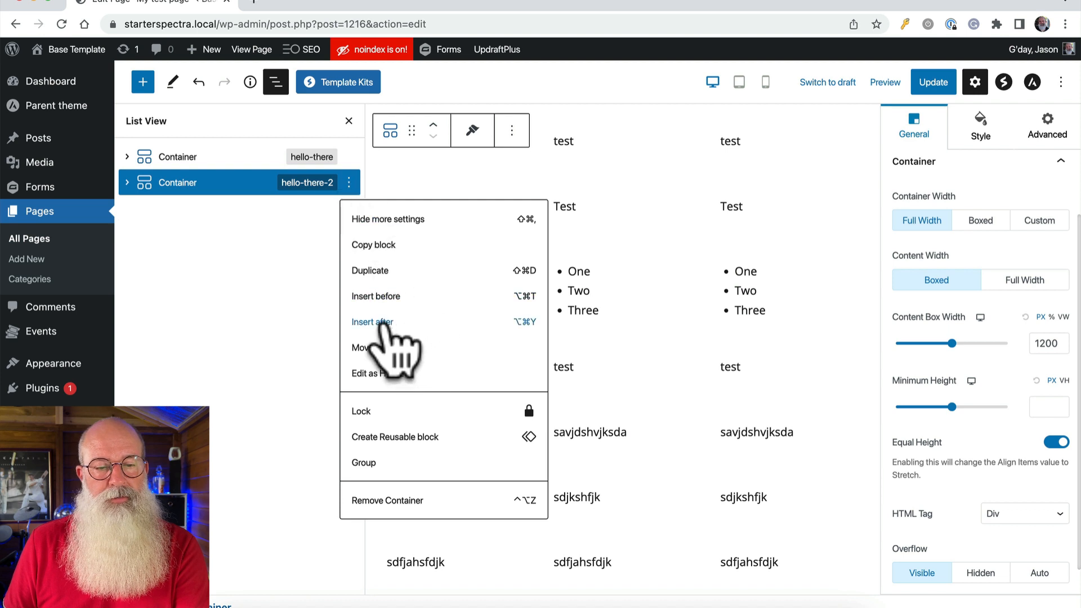
pyautogui.click(376, 322)
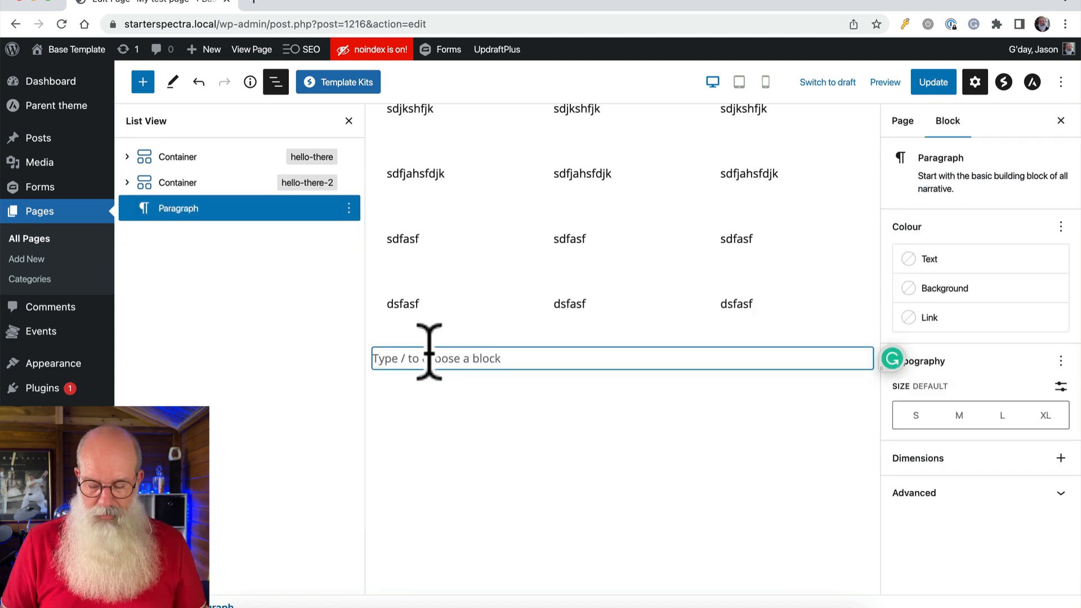
pyautogui.write('/cont')
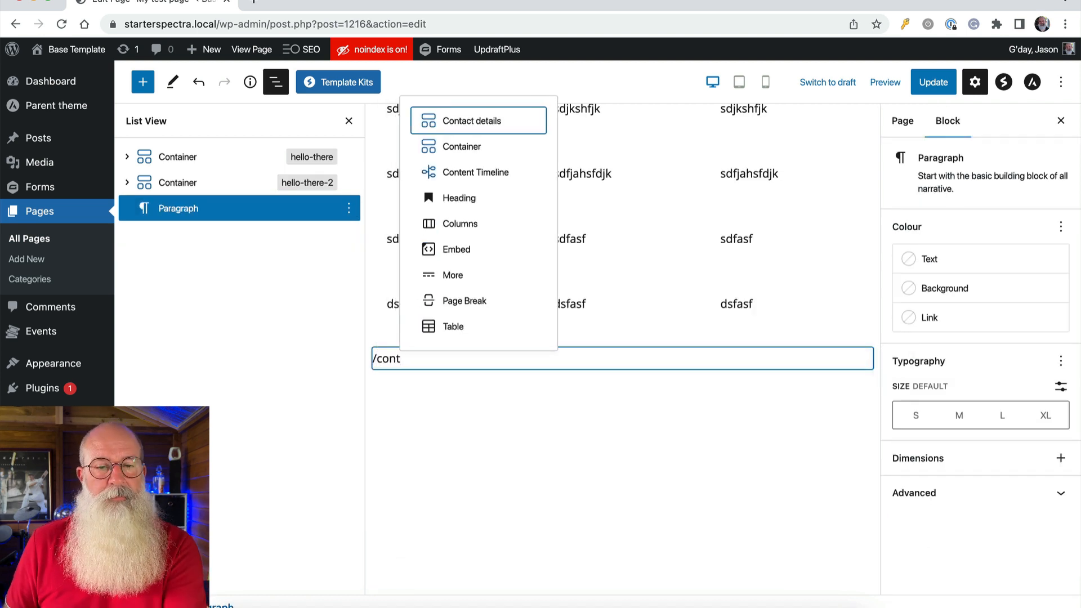
pyautogui.click(472, 147)
pyautogui.click(558, 433)
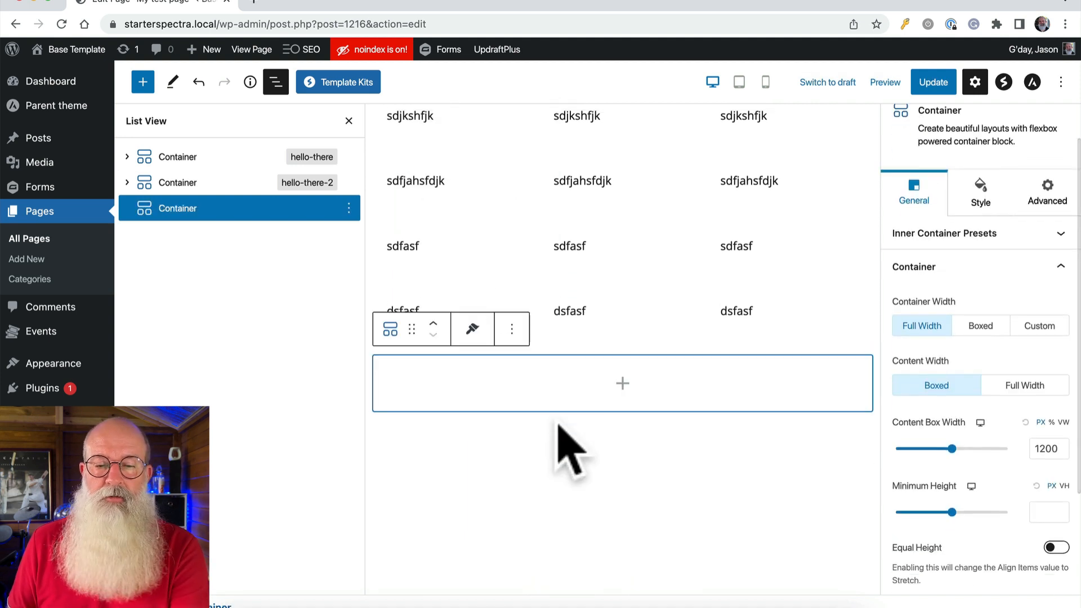
# Step: Add a heading reading "Another section" inside the new third container
pyautogui.click(611, 383)
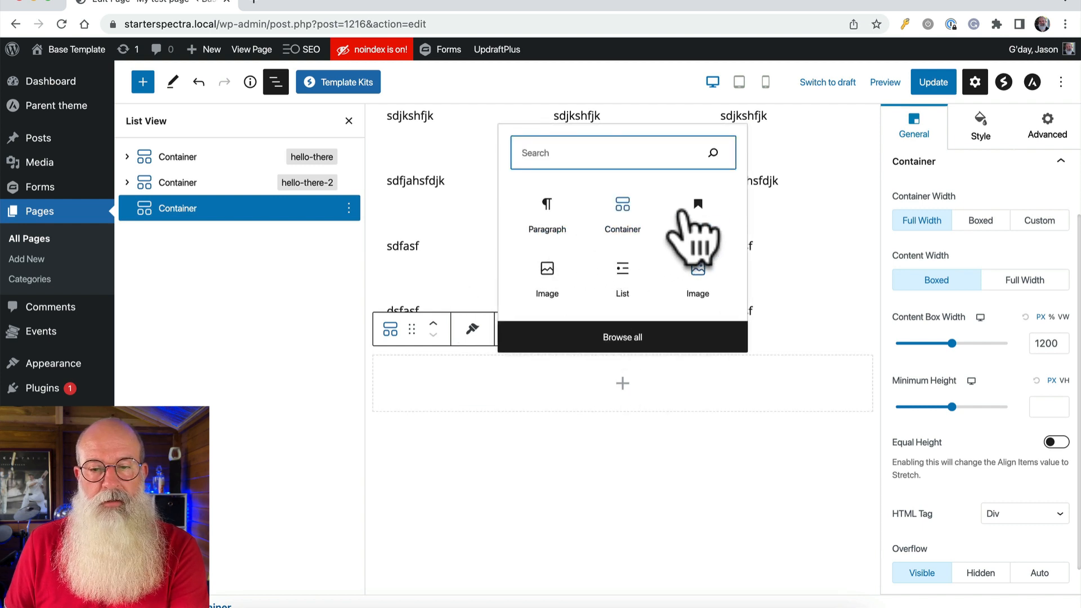
pyautogui.click(696, 223)
pyautogui.write('Another section')
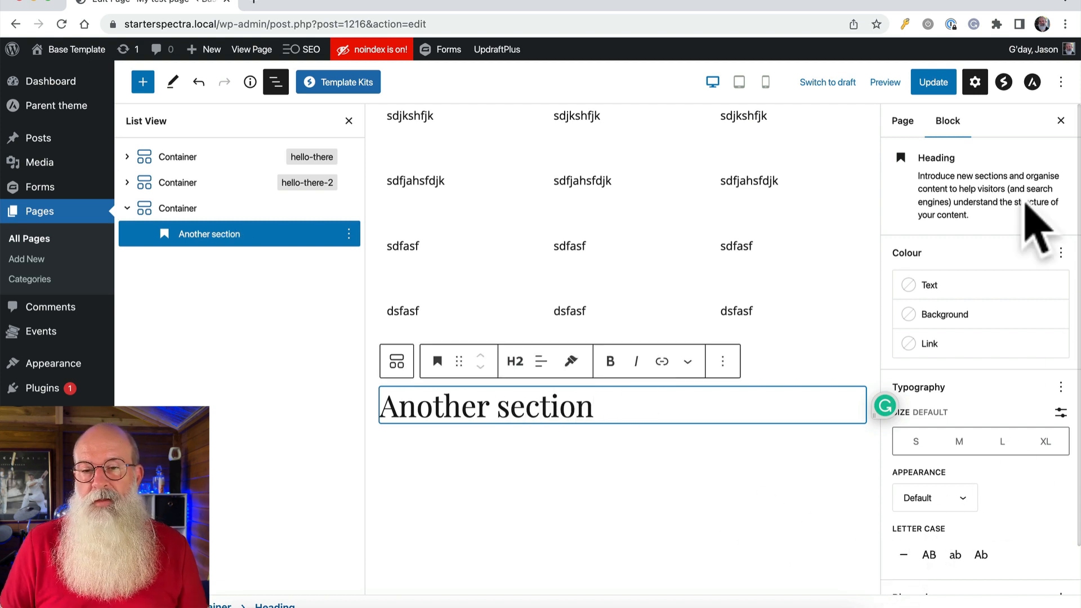
# Step: Set the HTML anchor of the container holding the "Another section" heading to another-section
pyautogui.scroll(-2, 977, 338)
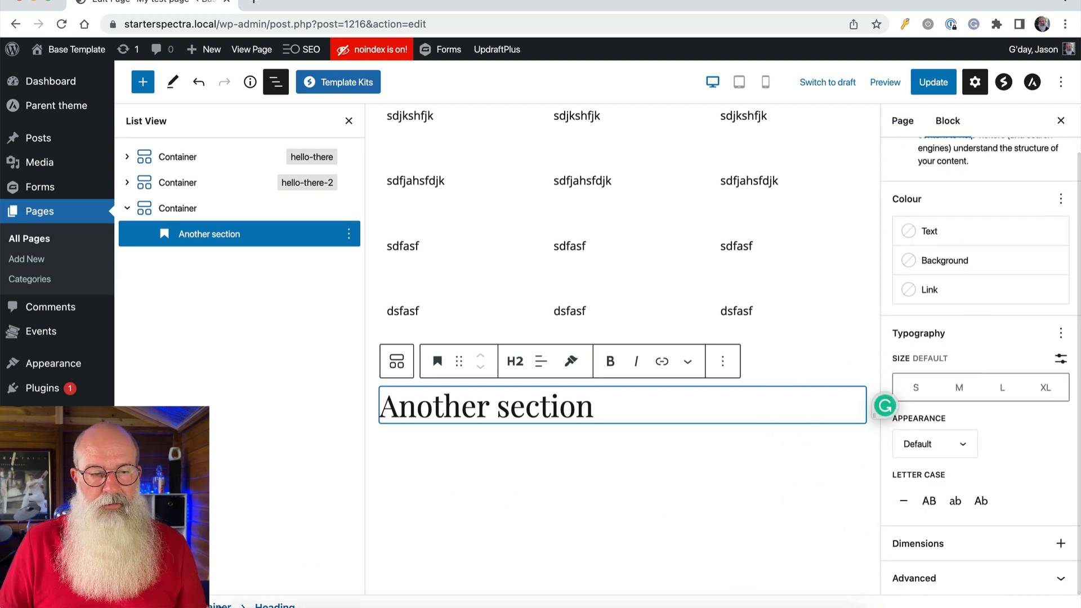
pyautogui.click(177, 208)
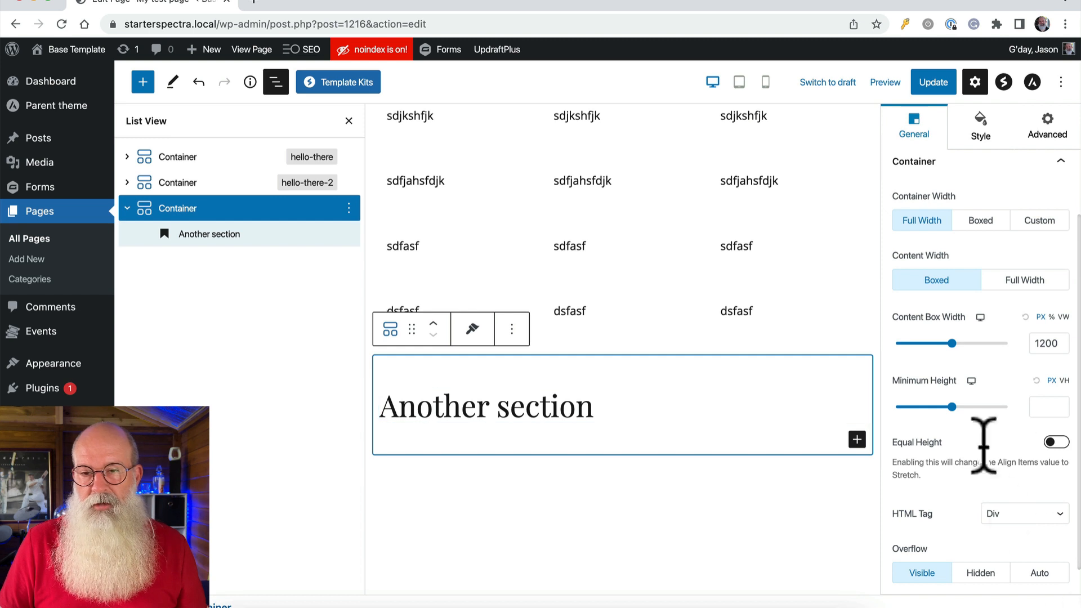
pyautogui.click(1046, 130)
pyautogui.click(992, 507)
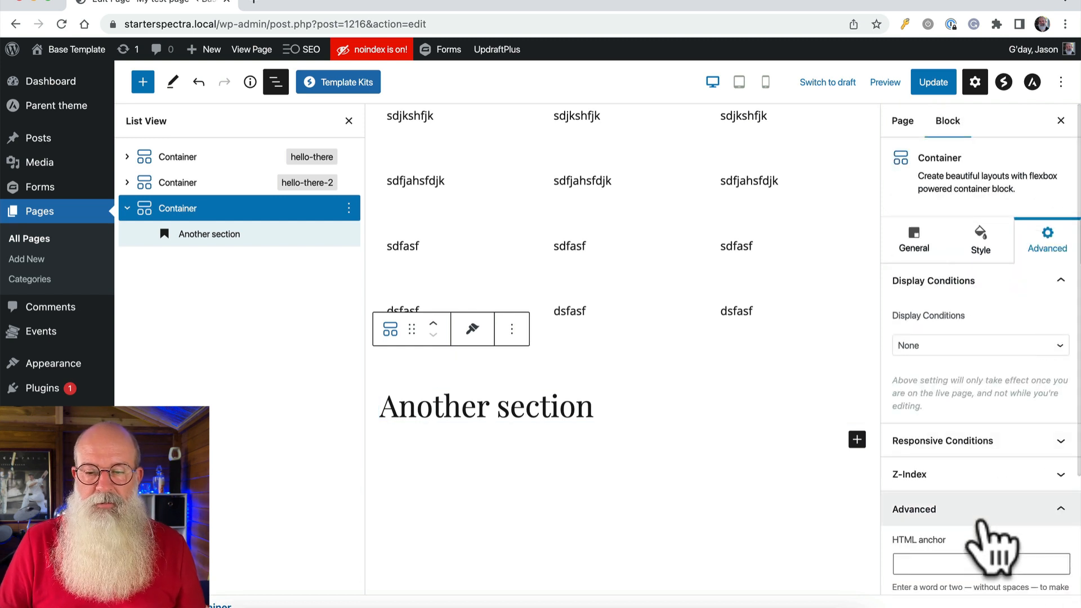
pyautogui.write('another-section')
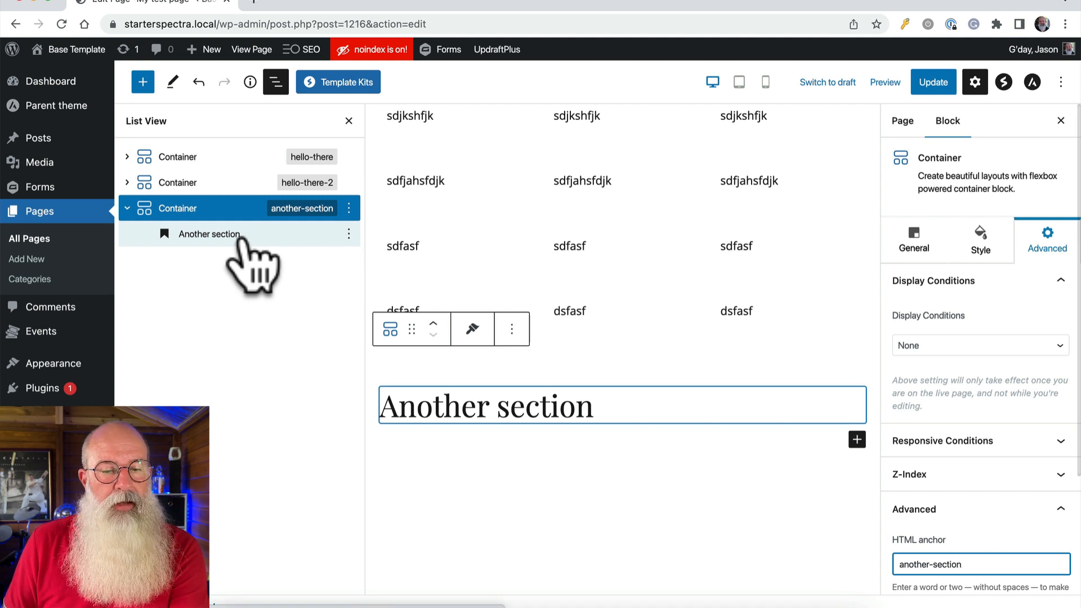
# Step: Insert a nested container after the "Another section" heading and remove it again
pyautogui.click(243, 239)
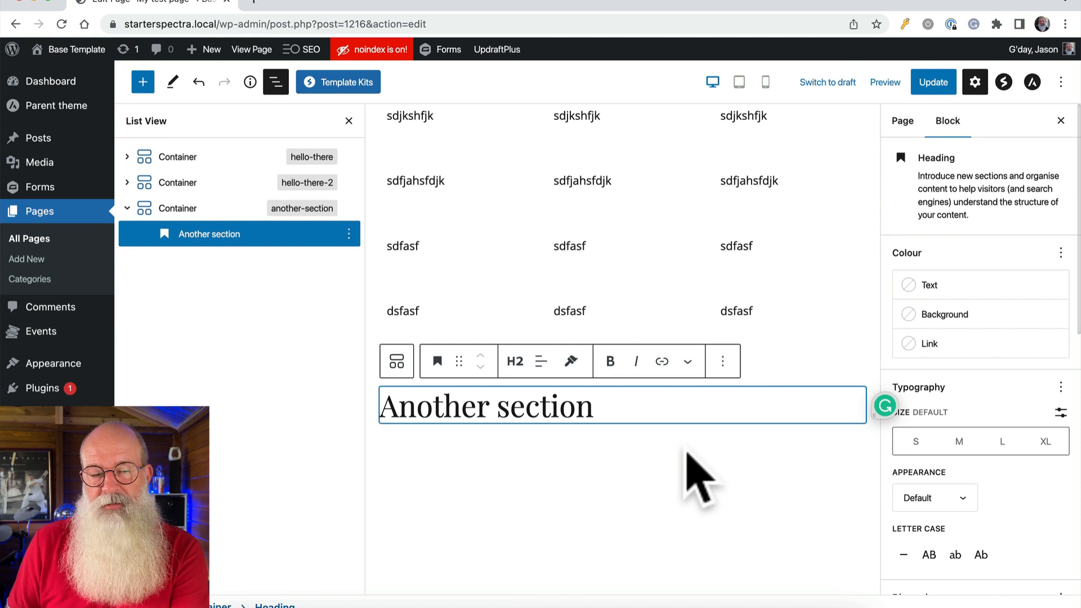
pyautogui.click(349, 234)
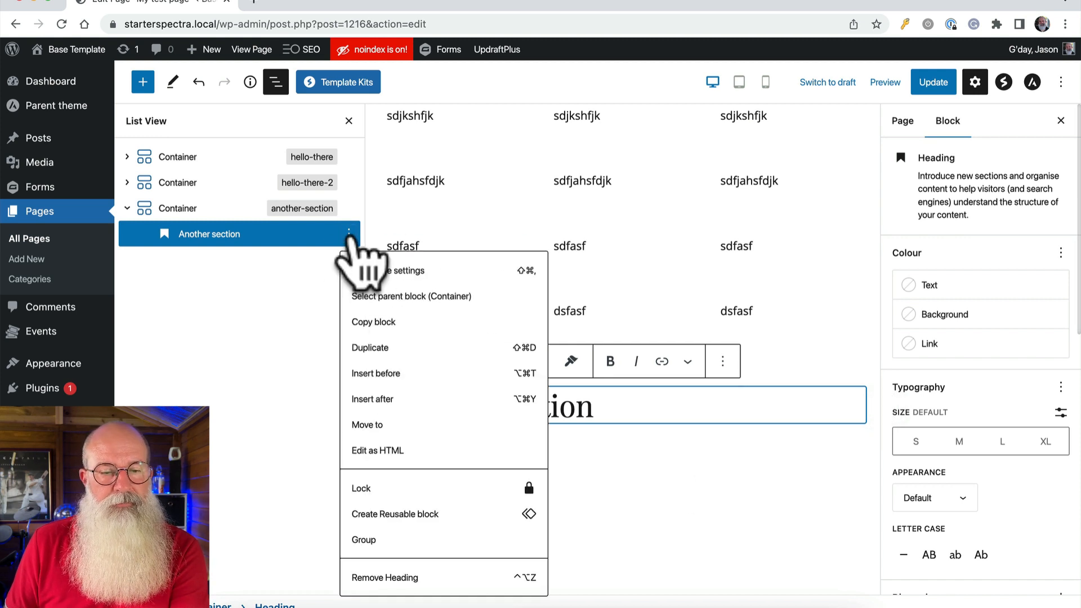
pyautogui.click(394, 399)
pyautogui.write('/cont')
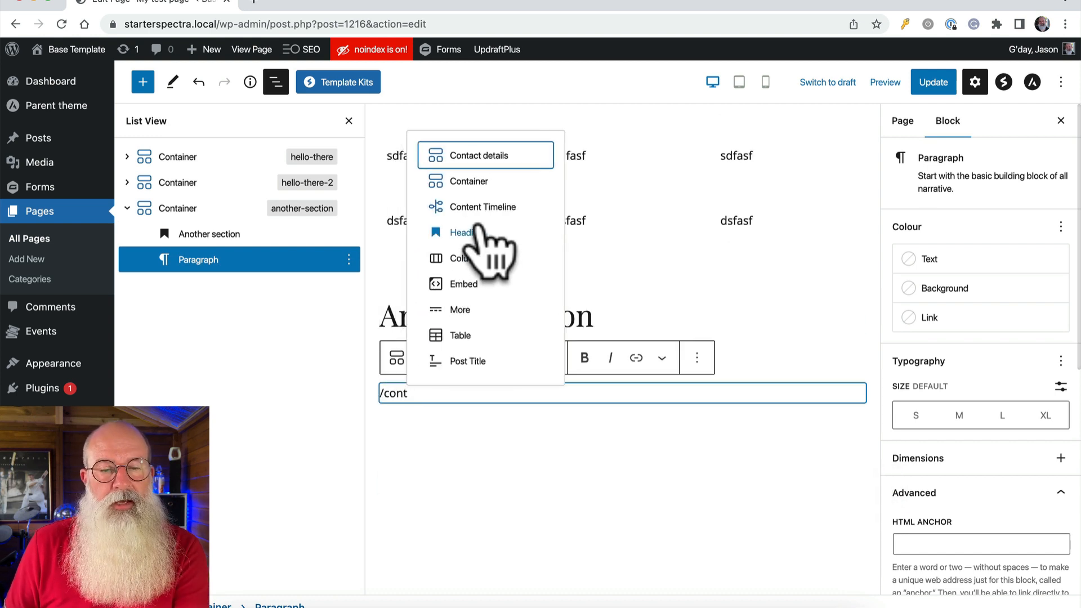
pyautogui.click(473, 180)
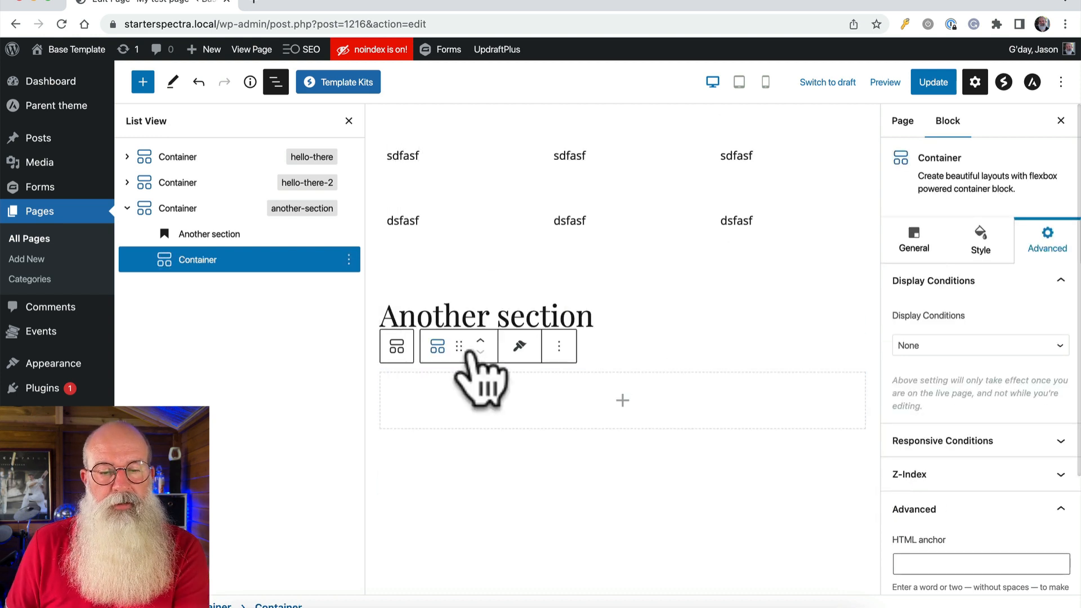
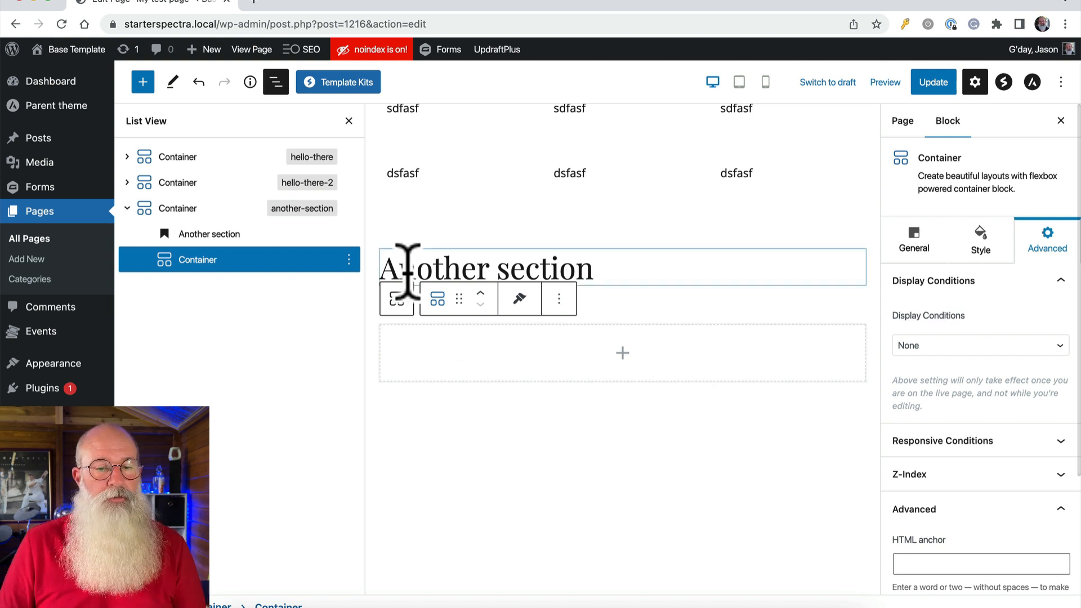
pyautogui.click(349, 260)
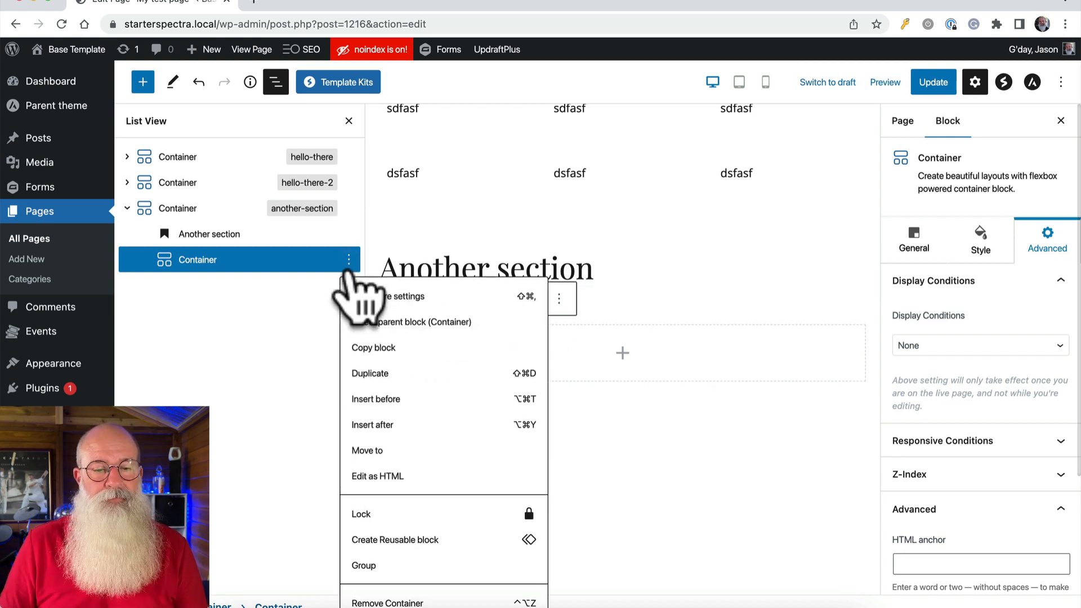
pyautogui.click(405, 602)
# Step: Insert a top-level container with four equal columns after the another-section container
pyautogui.click(198, 209)
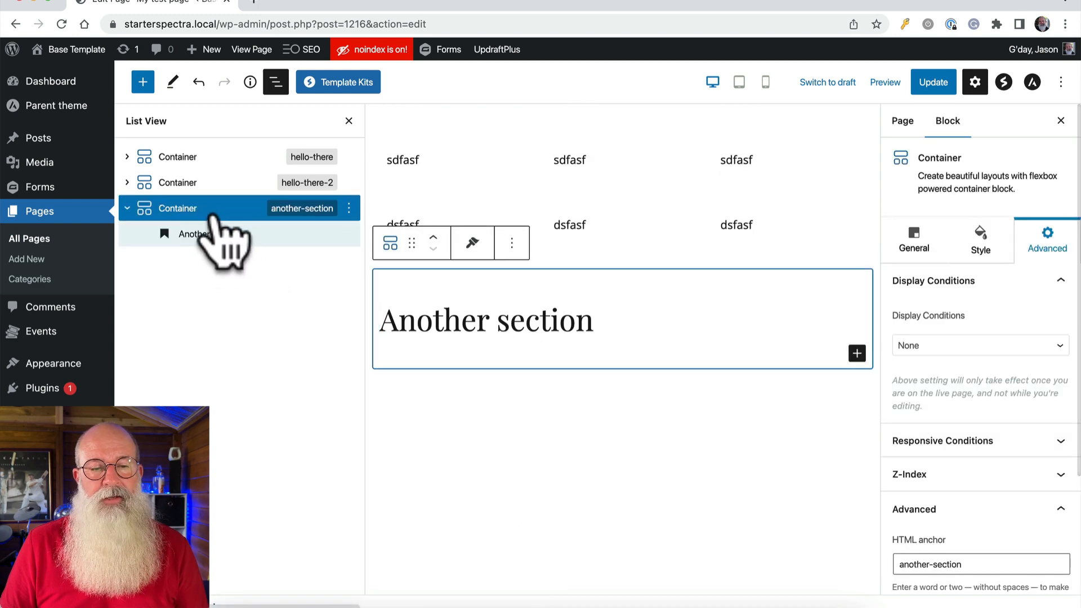
pyautogui.click(348, 208)
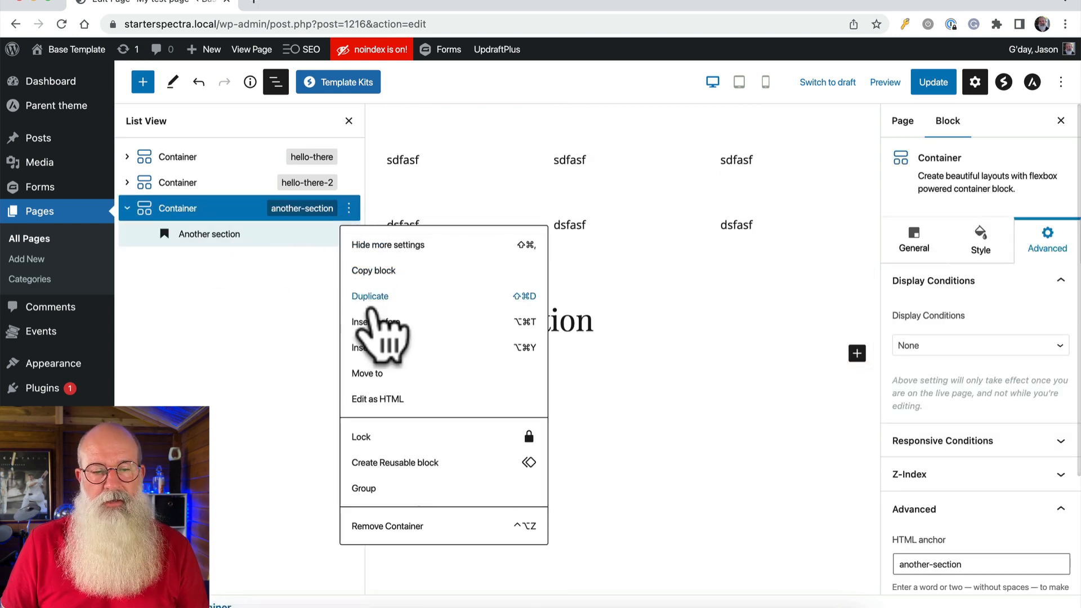
pyautogui.click(382, 349)
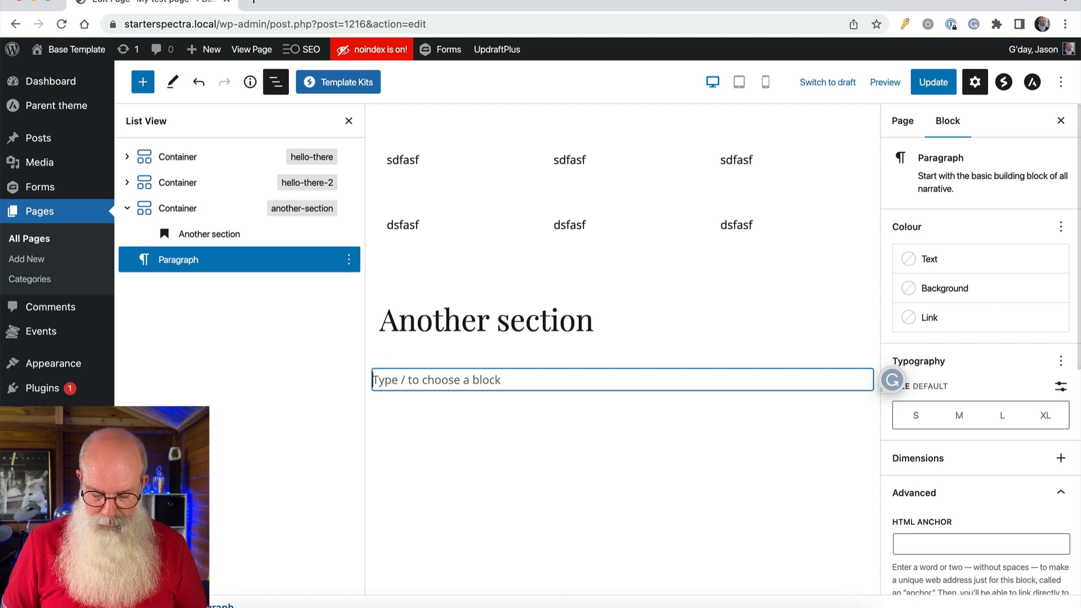
pyautogui.write('/cont')
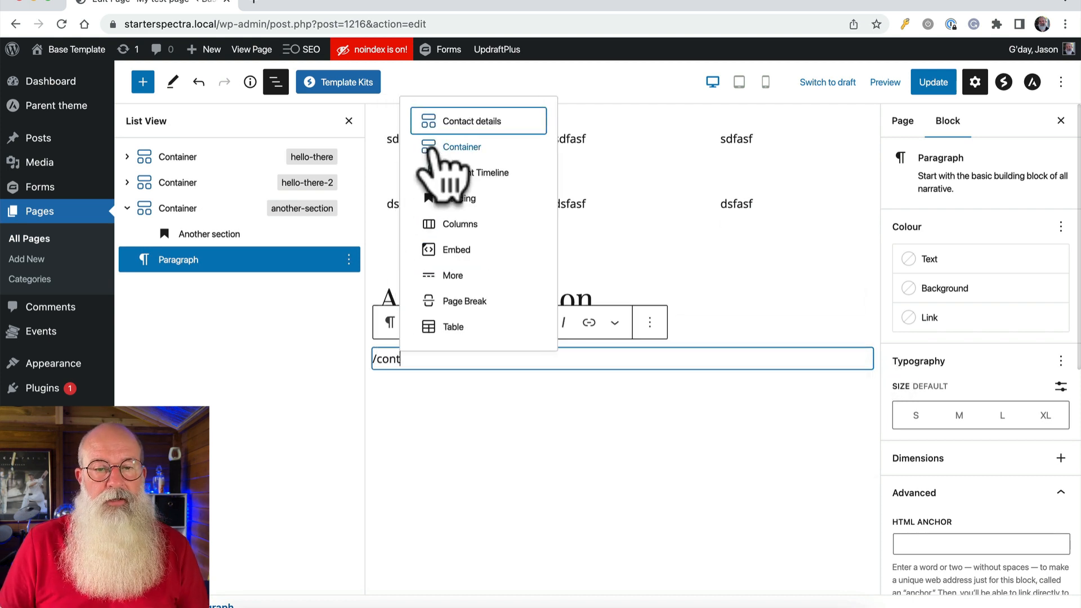
pyautogui.click(451, 147)
pyautogui.scroll(-2, 507, 326)
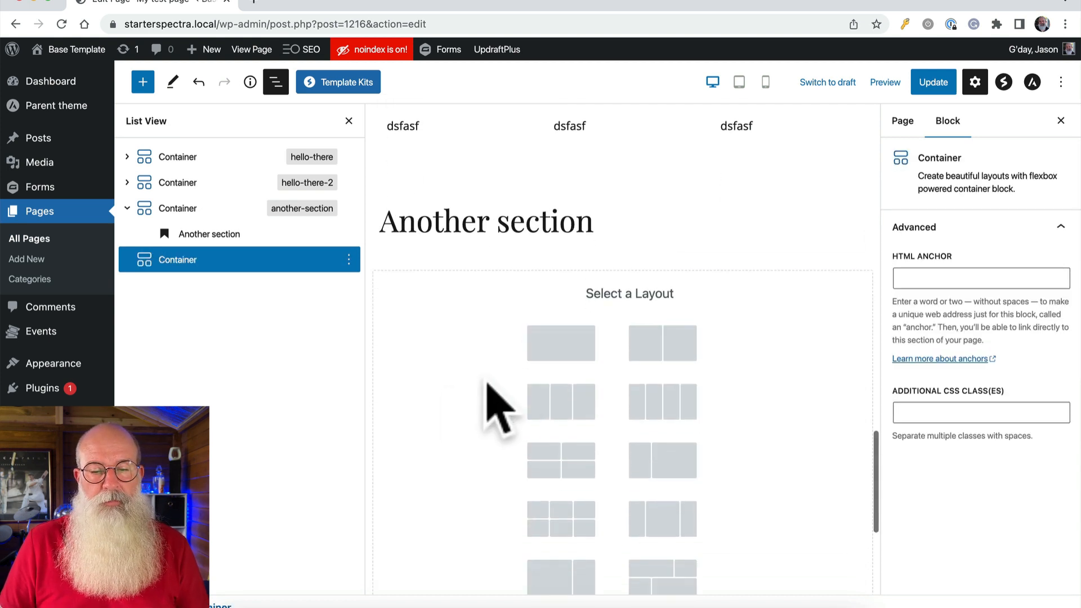
pyautogui.click(644, 413)
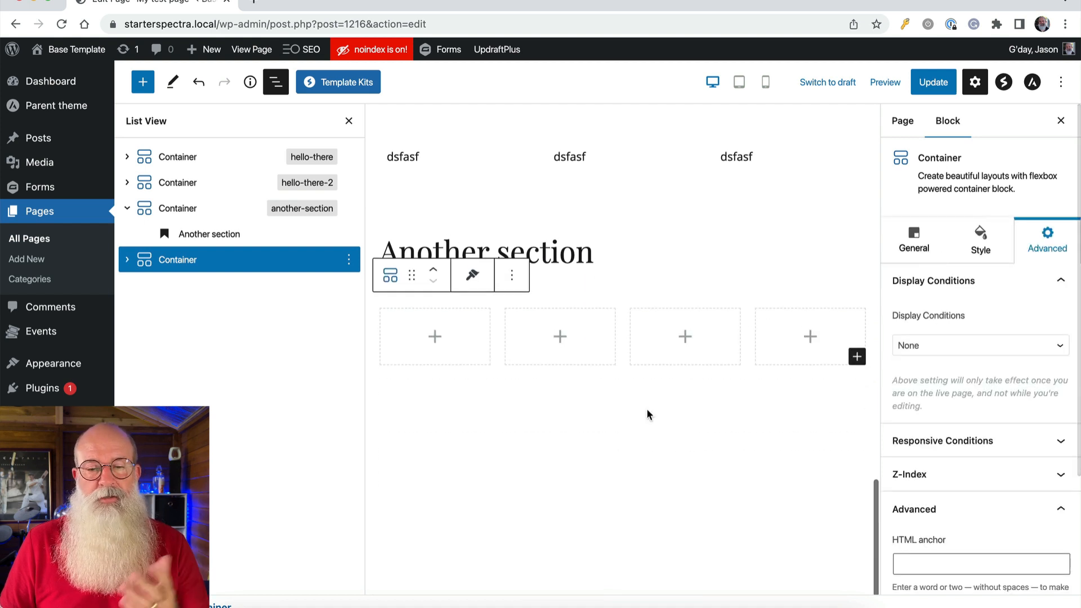
# Step: Move the four-column container inside the another-section container, directly below the "Another section" heading
pyautogui.click(127, 260)
pyautogui.click(128, 259)
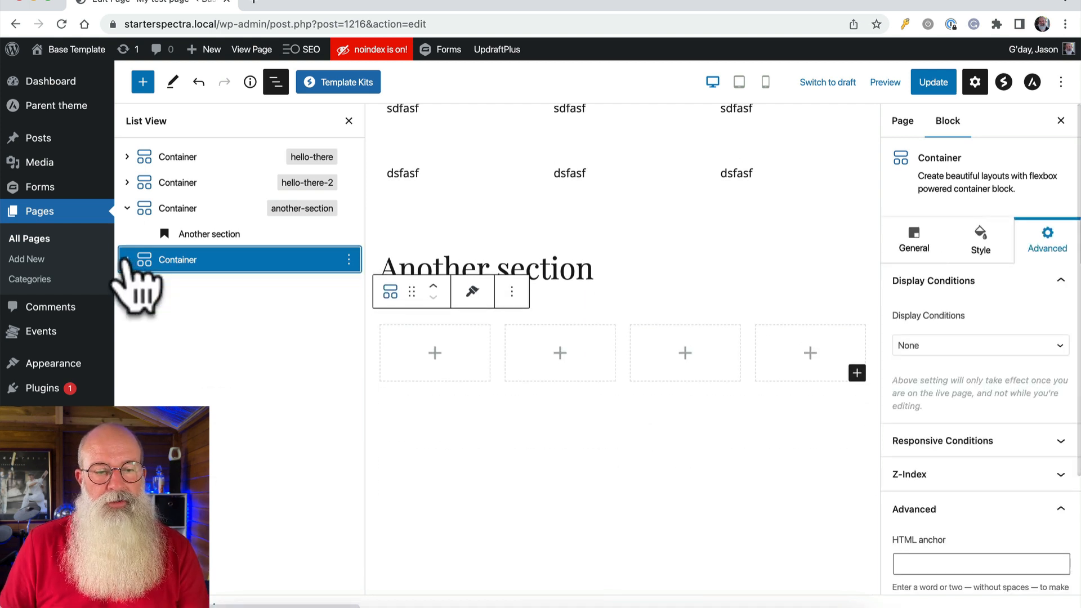
pyautogui.moveTo(129, 261); pyautogui.dragTo(191, 259)
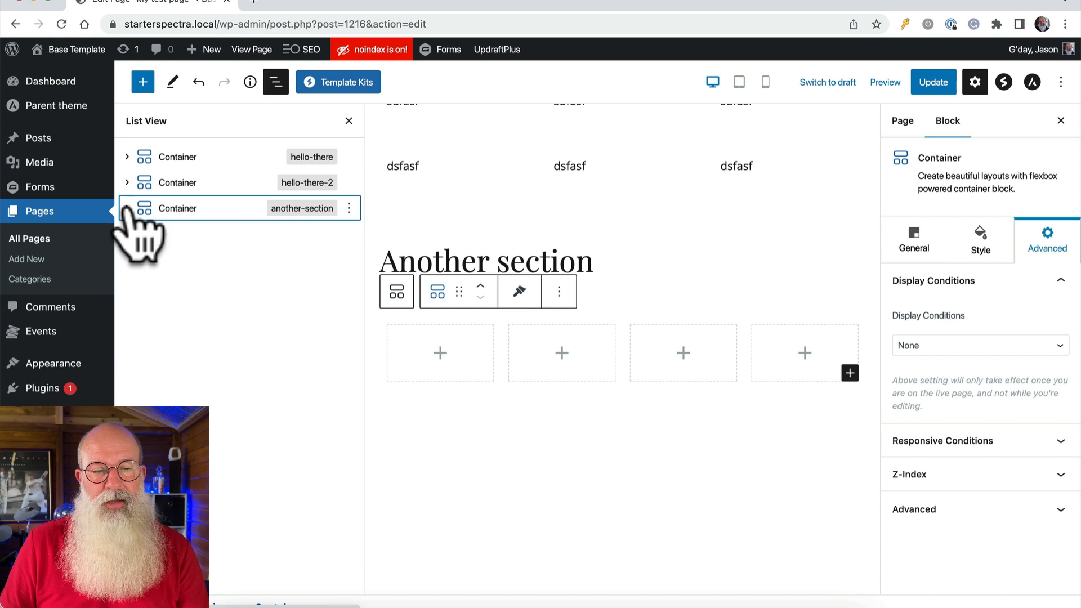
pyautogui.click(191, 234)
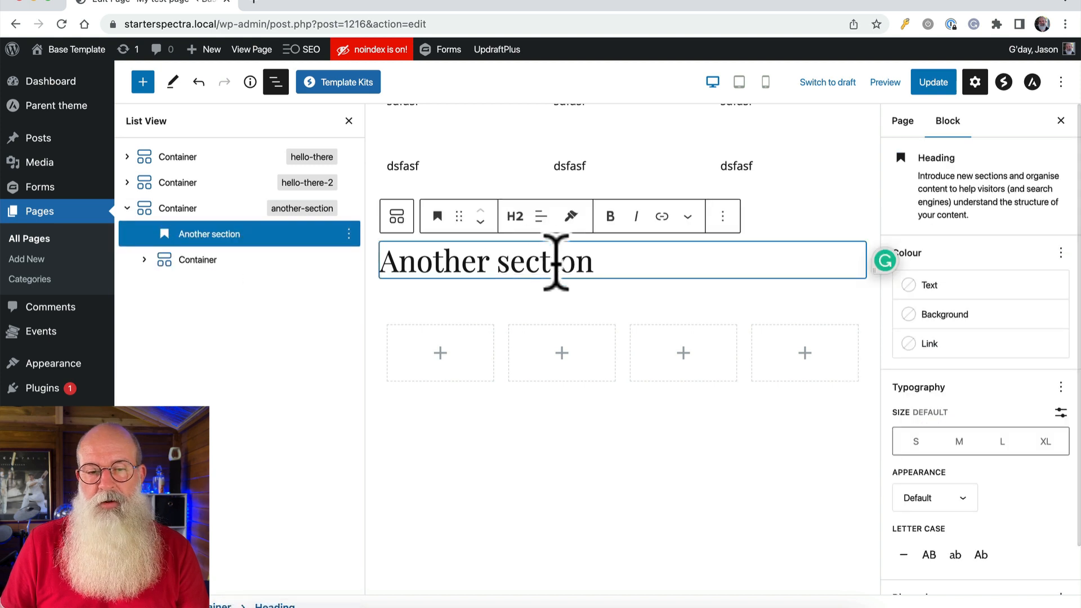
pyautogui.click(123, 263)
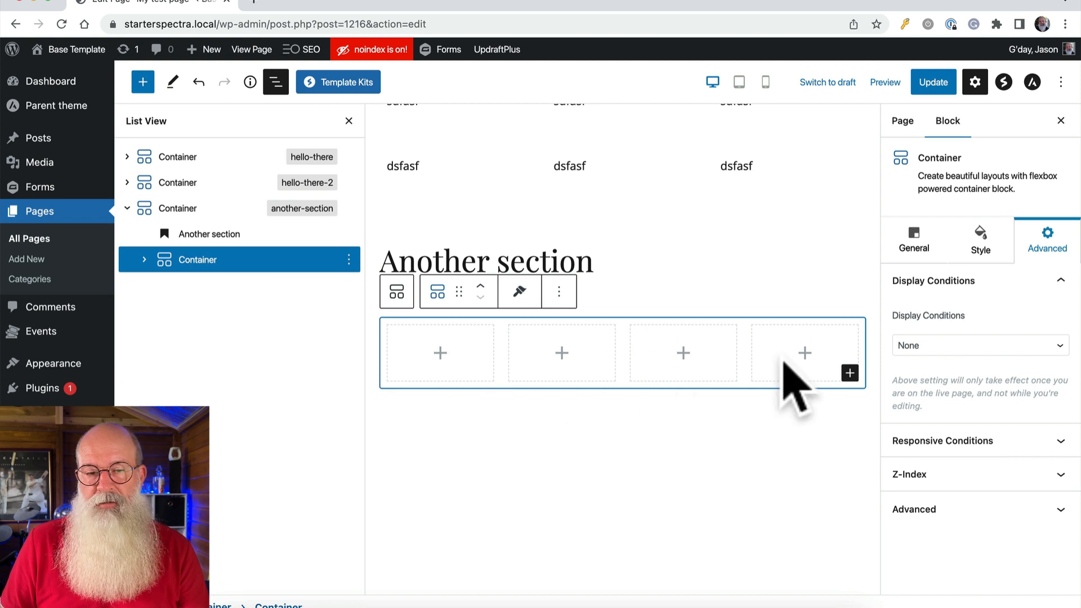
# Step: Add a paragraph reading "fbfgb" to the first column of the four-column container and one reading "fdgbf" to the second
pyautogui.click(441, 354)
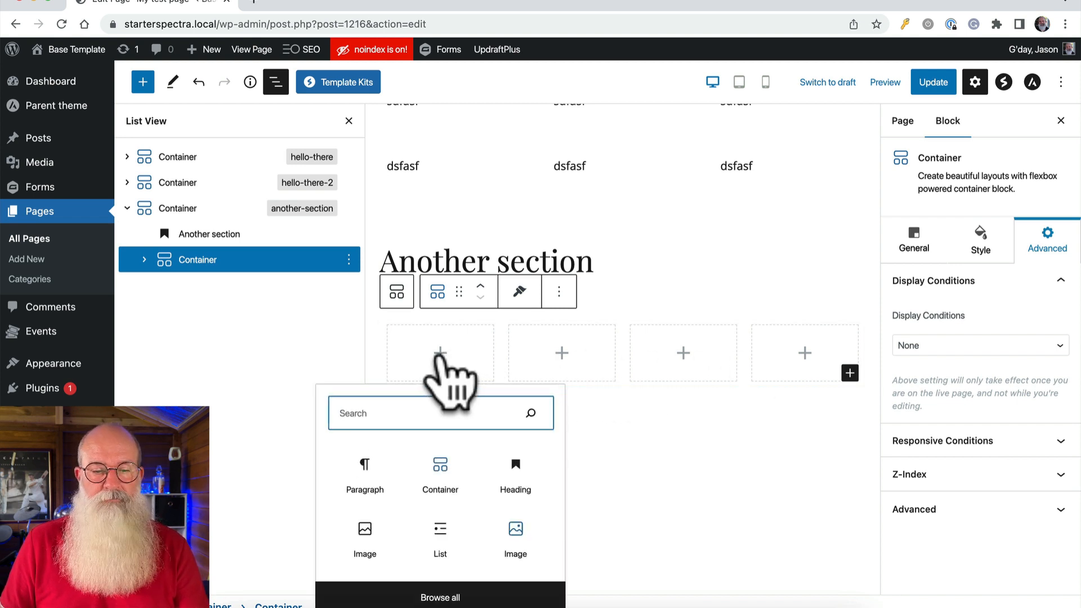
pyautogui.click(365, 467)
pyautogui.write('fbfgb')
pyautogui.click(557, 365)
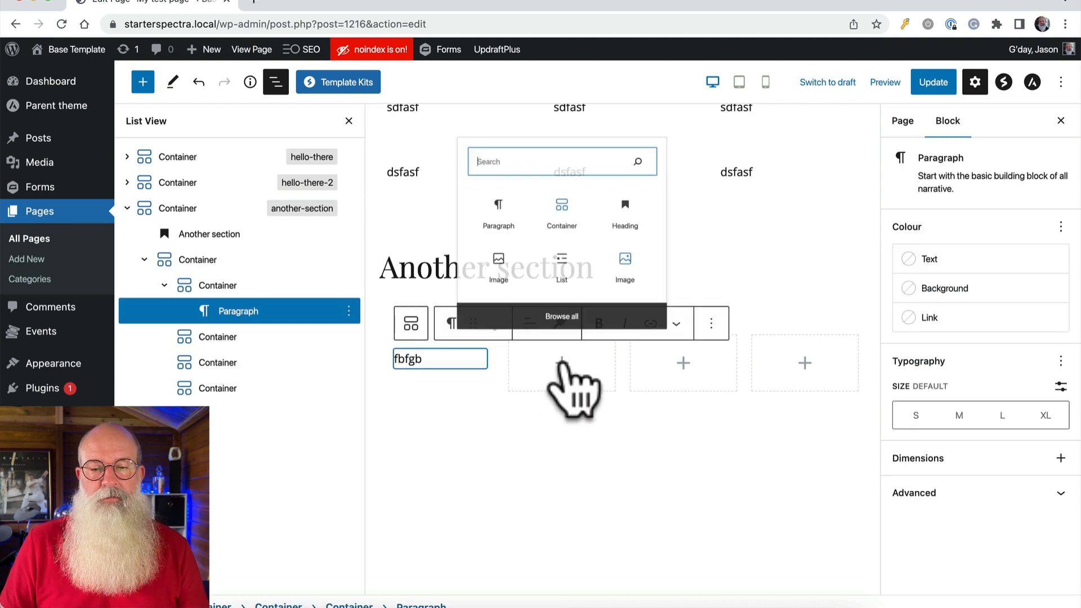
pyautogui.click(487, 194)
pyautogui.write('fdgbf')
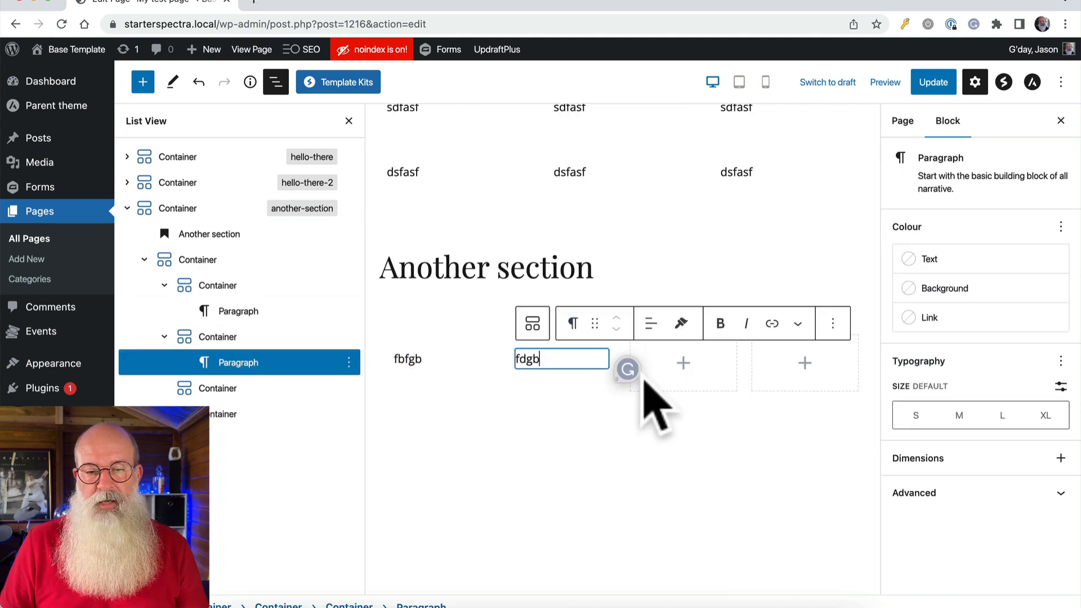
# Step: Add a paragraph reading "fbfg" to the third column of the four-column container and one reading "fbfgbfb" to the fourth
pyautogui.click(683, 363)
pyautogui.click(609, 202)
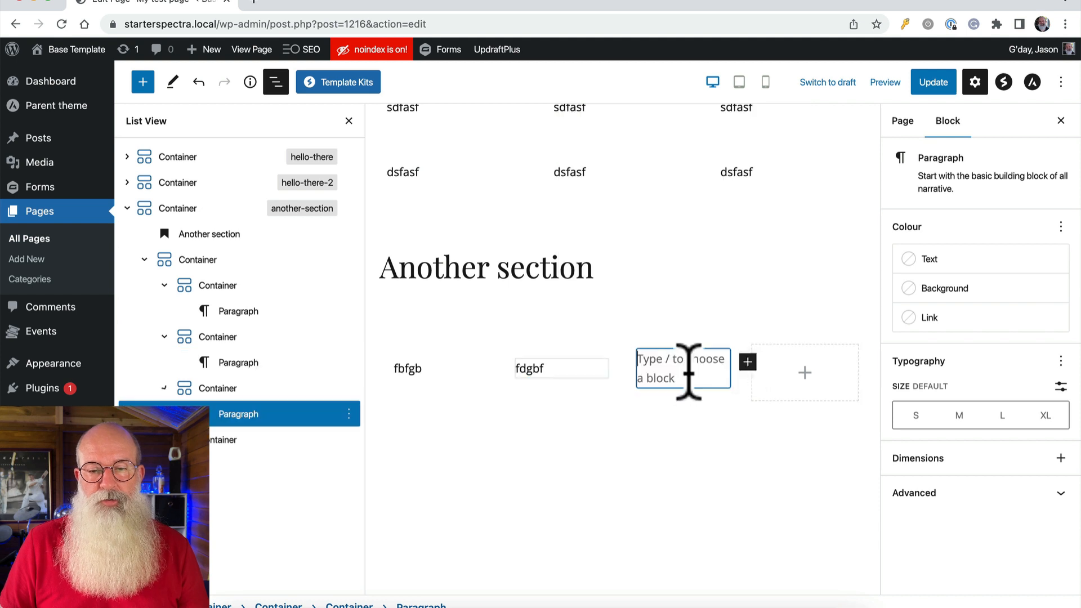
pyautogui.write('fbfg')
pyautogui.click(806, 363)
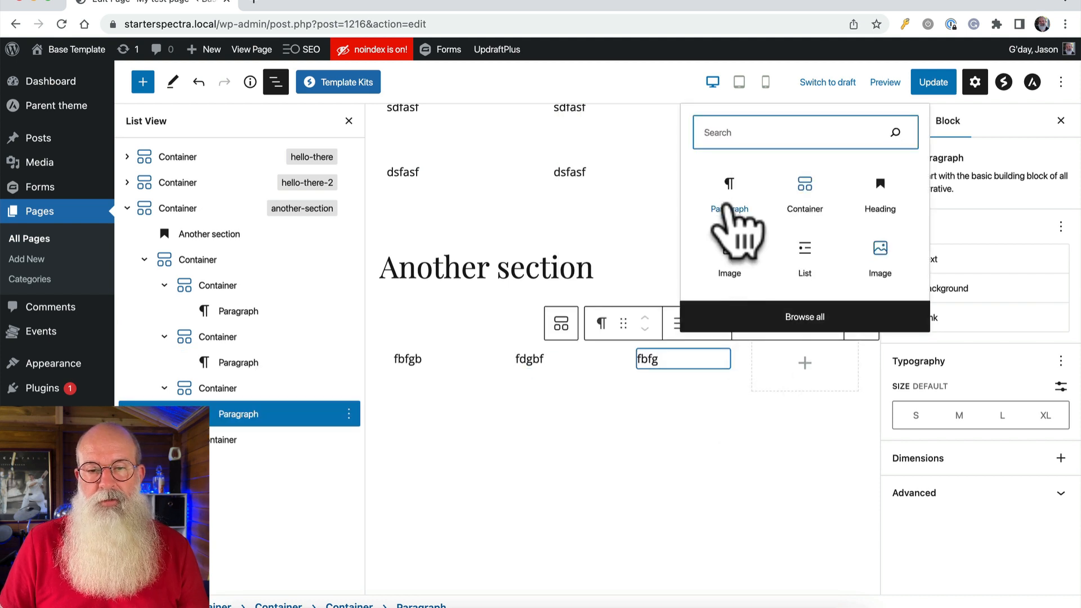
pyautogui.click(730, 194)
pyautogui.write('fbfgbfb')
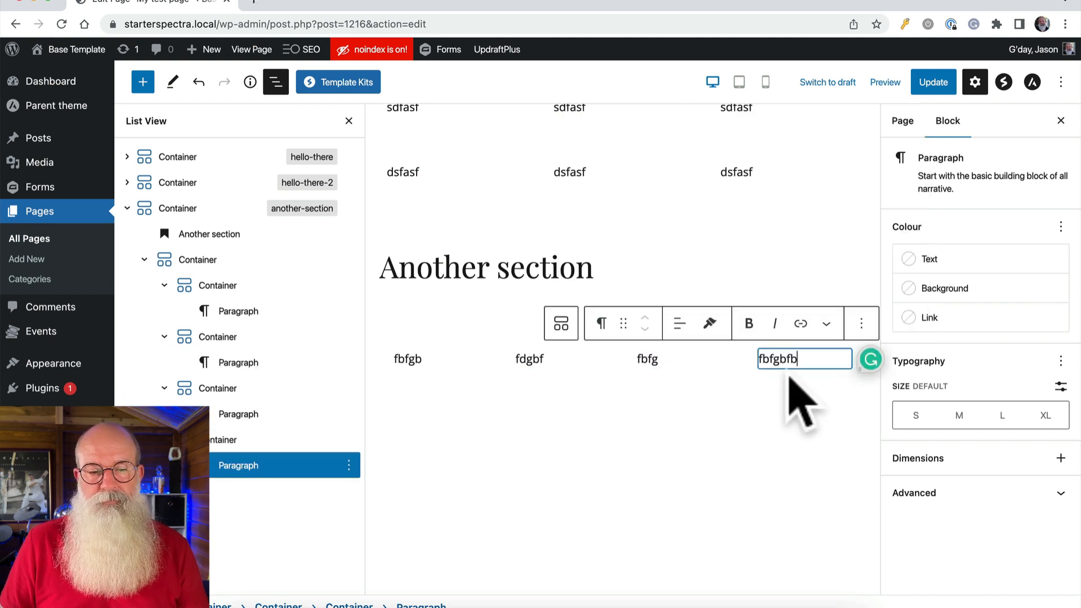
# Step: Save the page and collapse the another-section container in the block structure
pyautogui.click(153, 213)
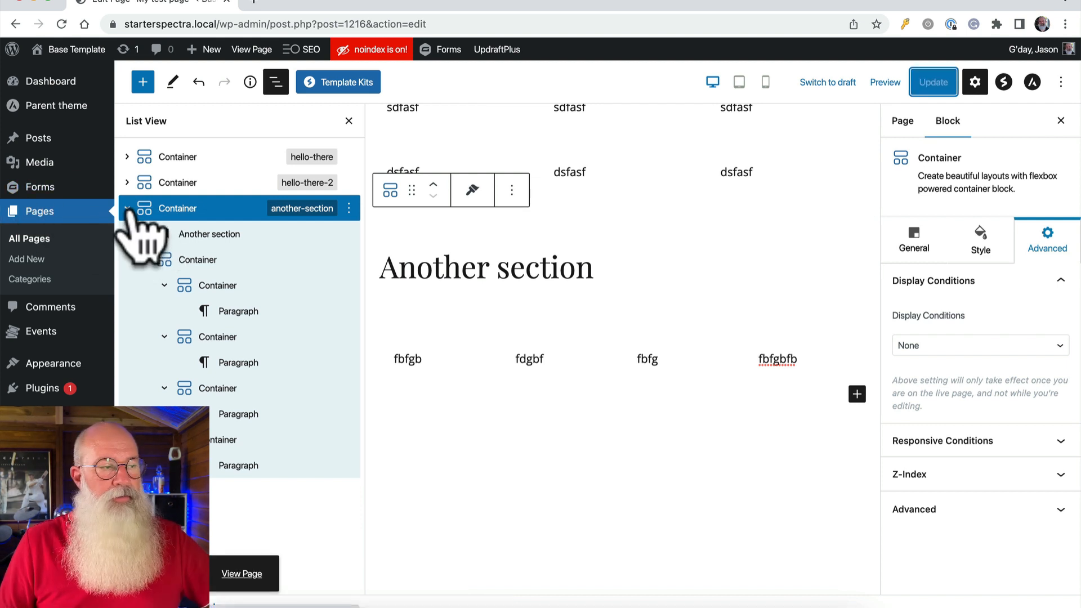
pyautogui.click(129, 209)
pyautogui.click(128, 210)
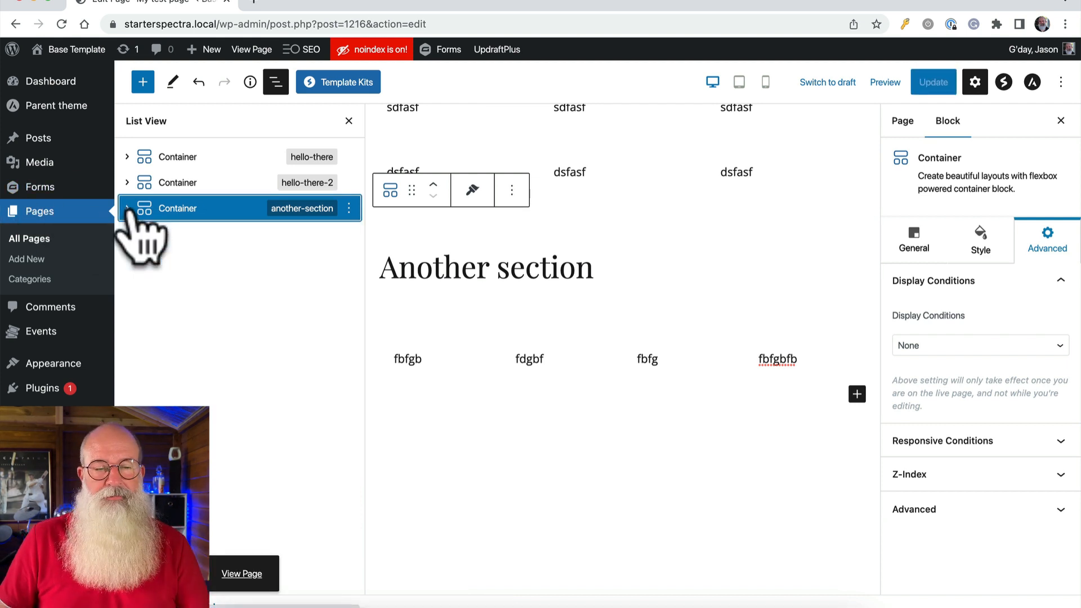
# Step: Select the hello-there-2 container and look over its three columns and the neighbouring sections in the page layout
pyautogui.click(201, 186)
pyautogui.scroll(8, 635, 290)
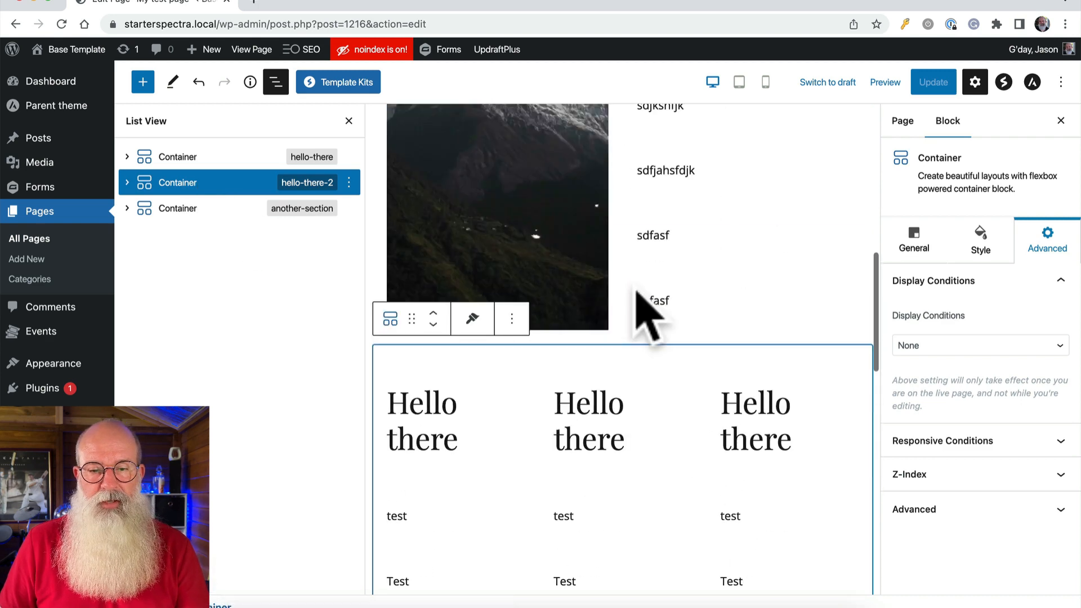
pyautogui.scroll(-6, 642, 304)
pyautogui.scroll(-10, 637, 293)
pyautogui.scroll(15, 640, 302)
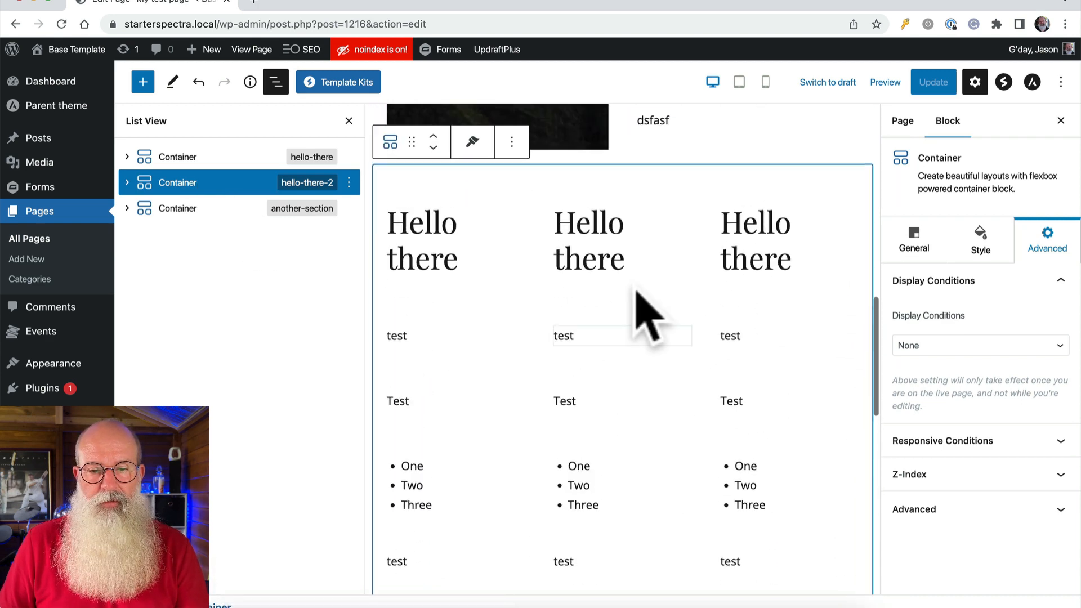
pyautogui.scroll(-3, 642, 304)
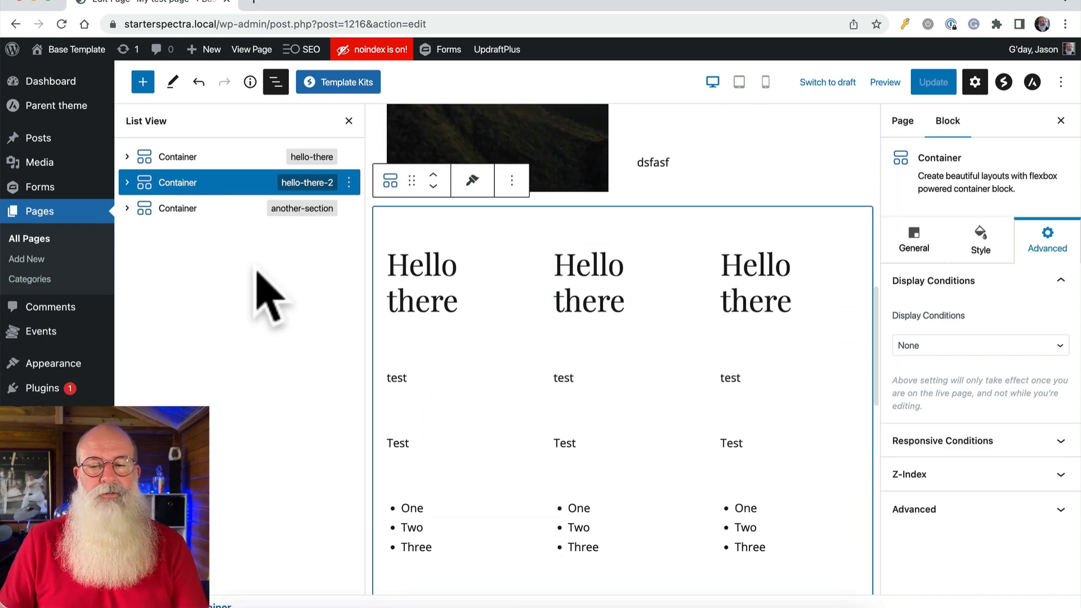
# Step: Give the outer hello-there-2 container a solid turquoise background, colour 14E5CF, and keep that container selected
pyautogui.click(979, 242)
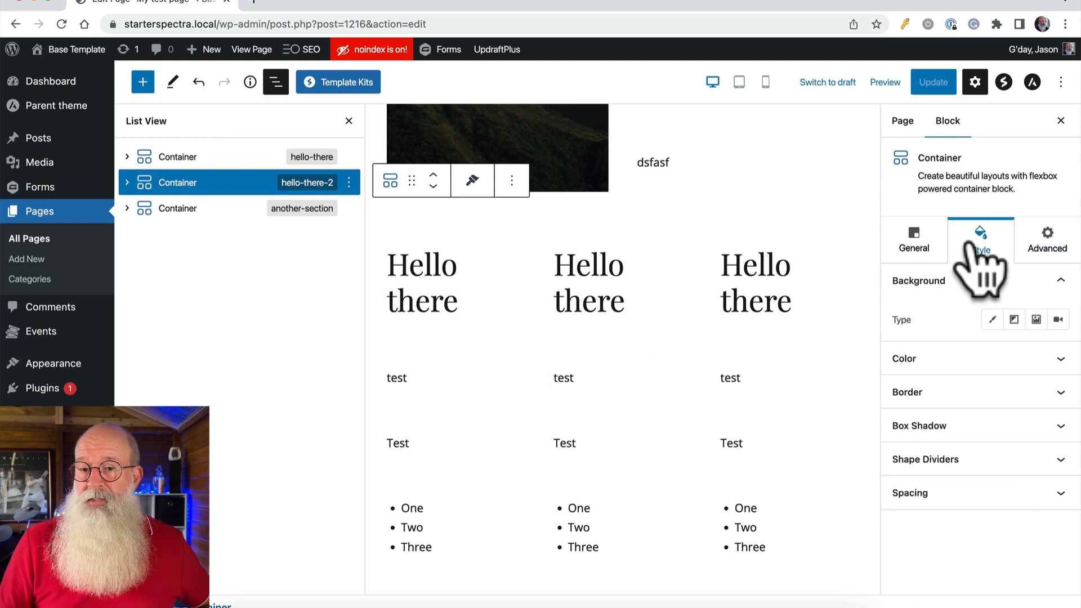
pyautogui.moveTo(128, 184)
pyautogui.mouseDown()
pyautogui.moveTo(127, 171)
pyautogui.moveTo(133, 181)
pyautogui.mouseUp()
pyautogui.click(127, 183)
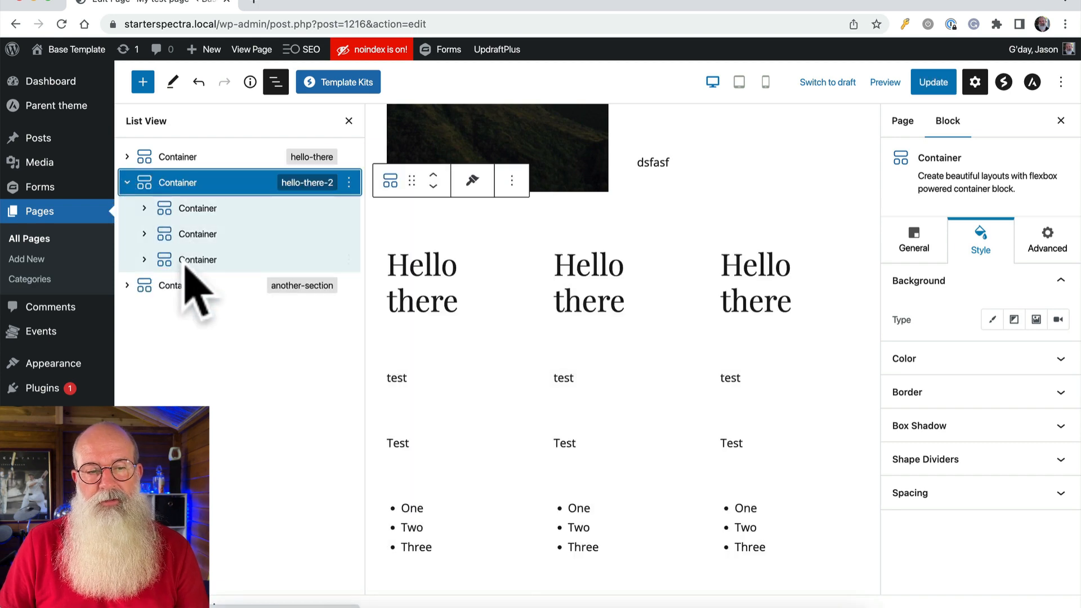
pyautogui.click(127, 180)
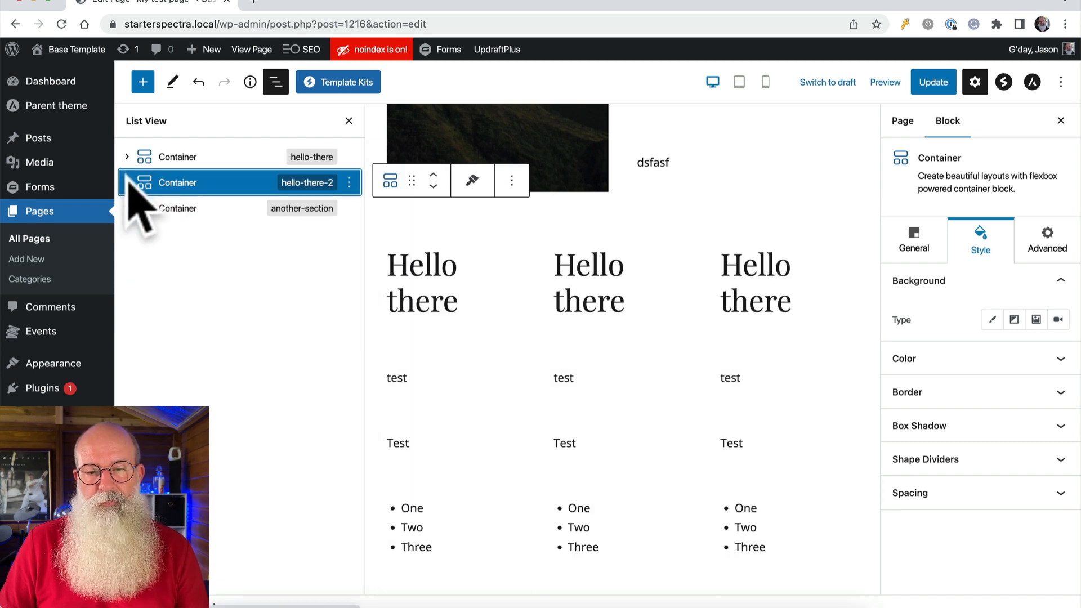
pyautogui.click(987, 322)
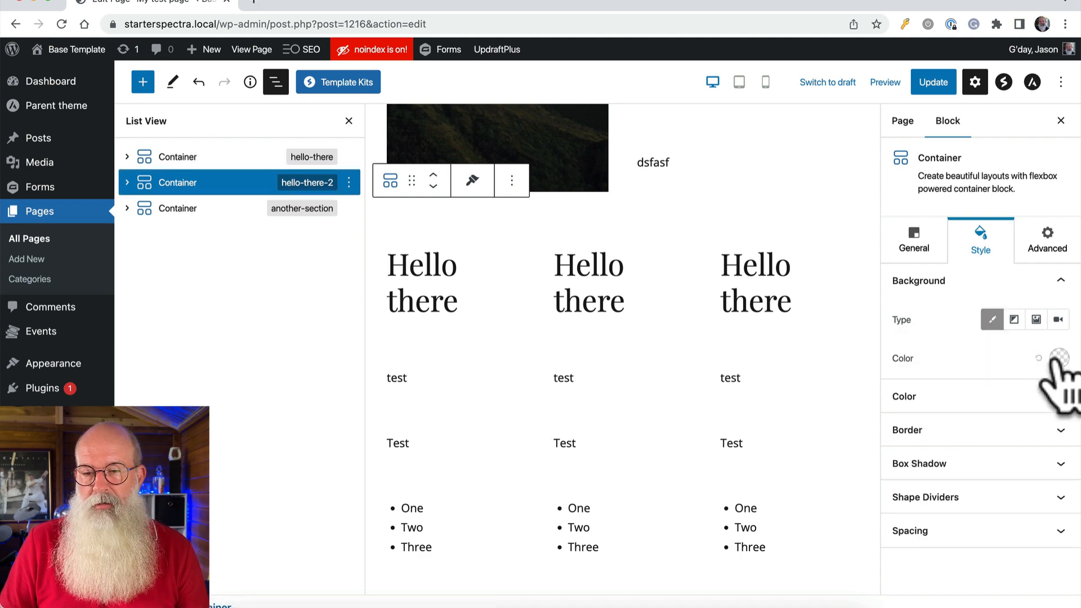
pyautogui.click(1059, 359)
pyautogui.click(993, 331)
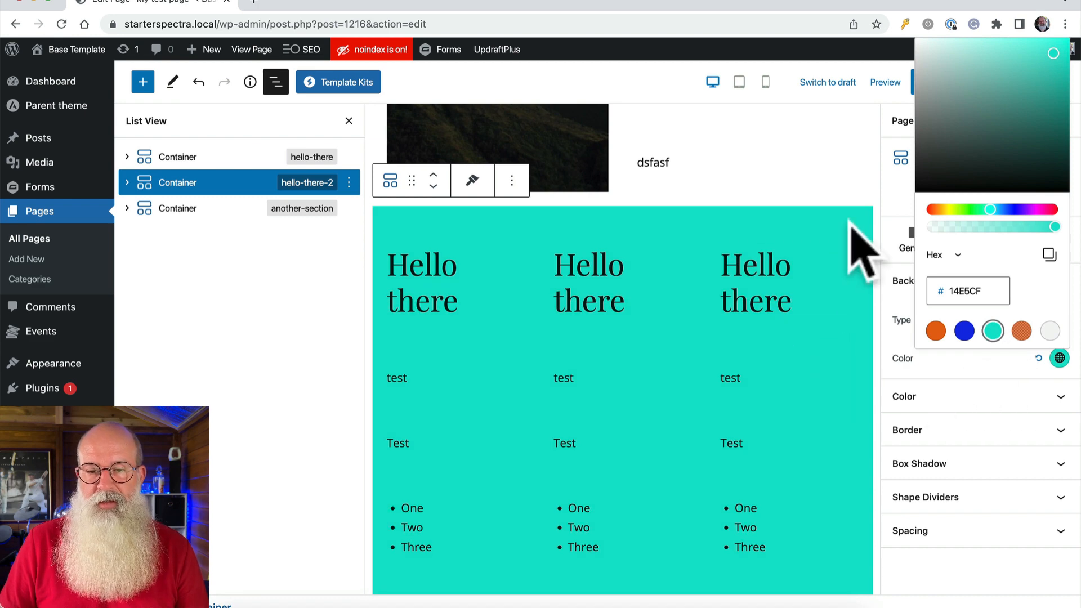
pyautogui.click(855, 252)
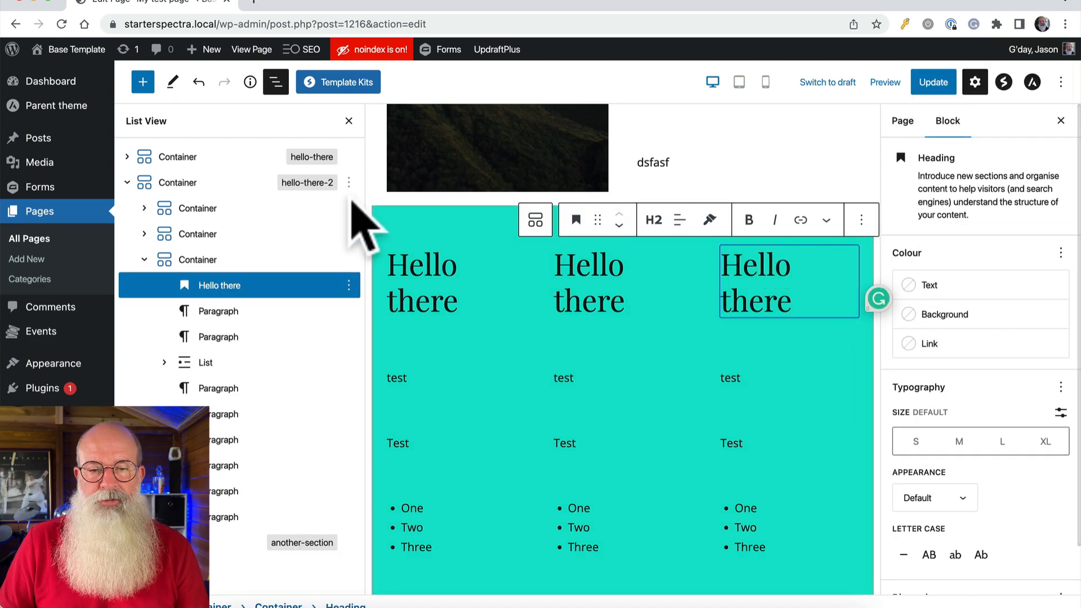
pyautogui.click(410, 208)
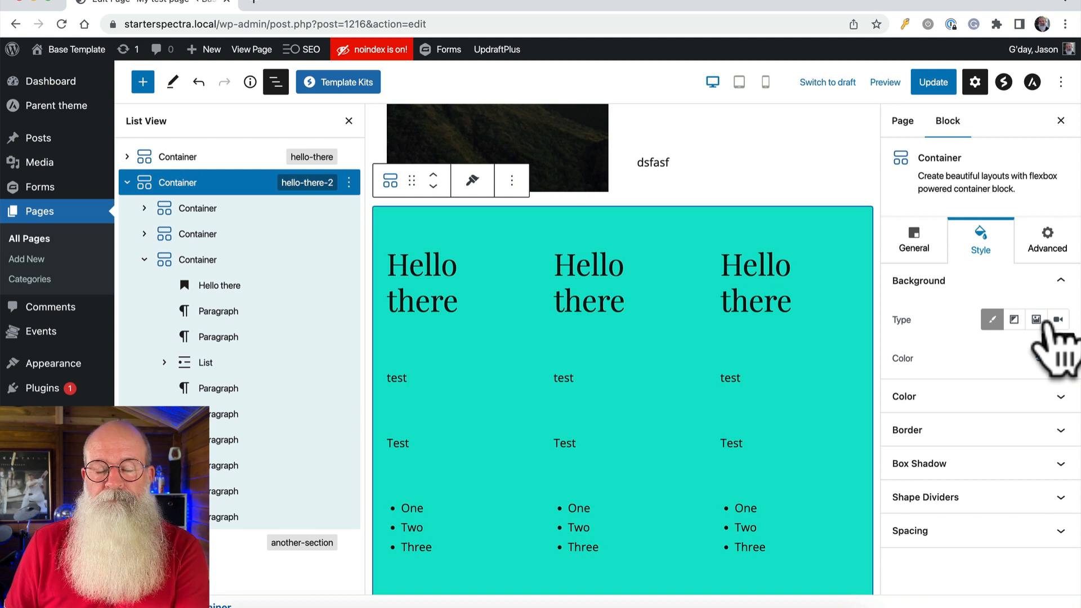
# Step: Save the page and open its live version to examine how the coloured three-column section sits between the other two sections
pyautogui.click(934, 81)
pyautogui.click(255, 575)
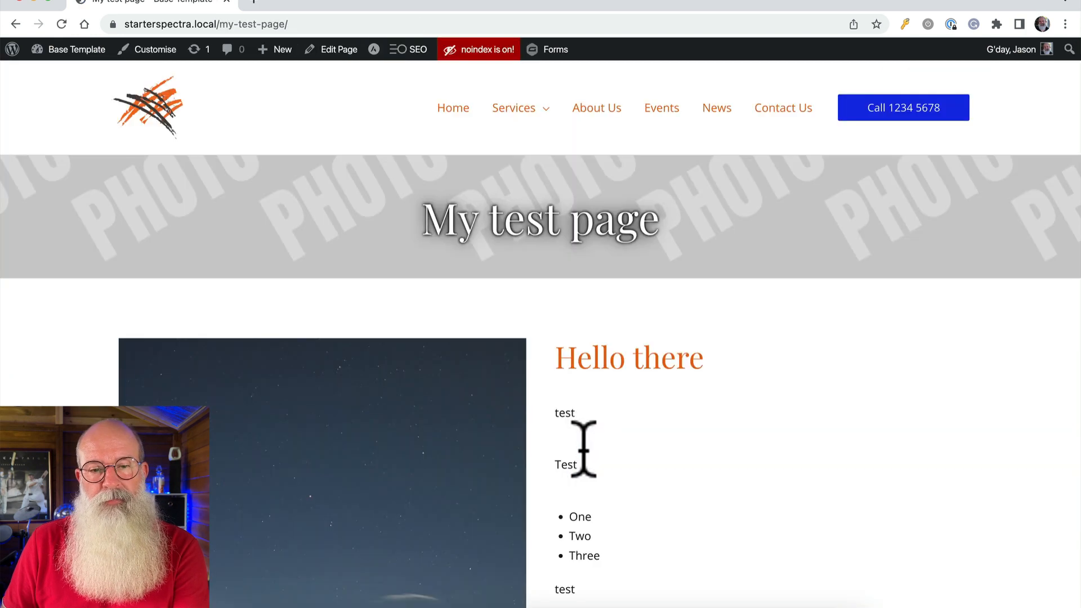
pyautogui.scroll(-15, 584, 449)
pyautogui.scroll(-4, 584, 449)
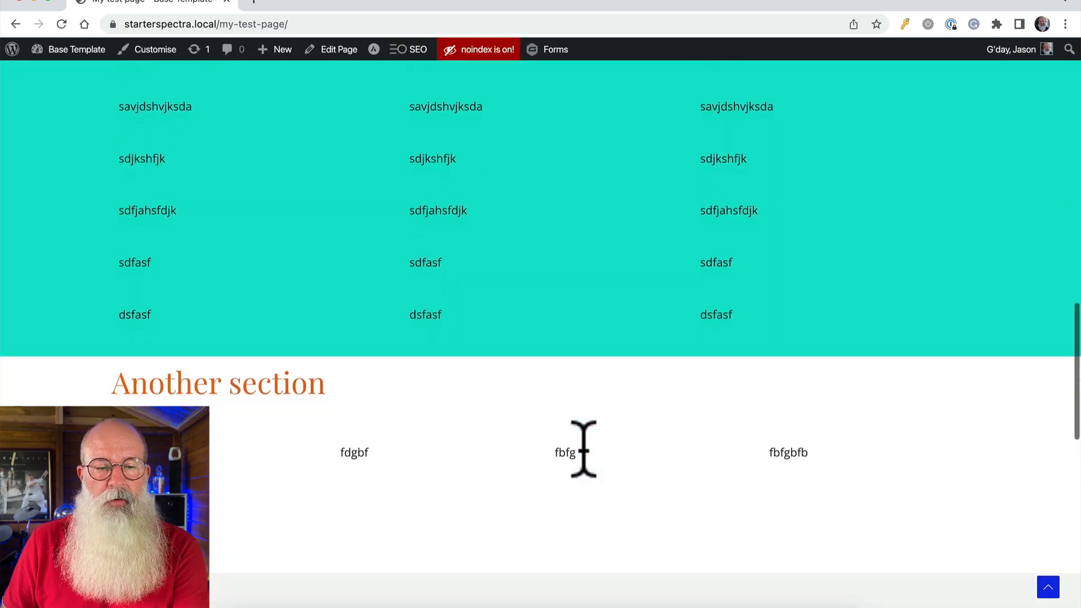
pyautogui.scroll(10, 584, 448)
pyautogui.scroll(5, 584, 449)
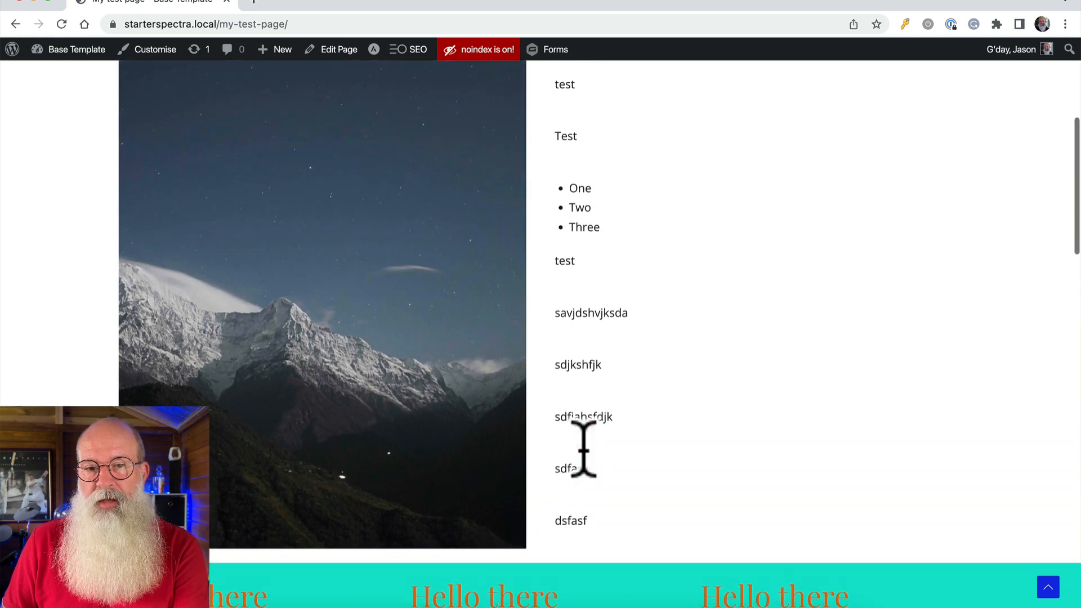
pyautogui.scroll(-7, 652, 500)
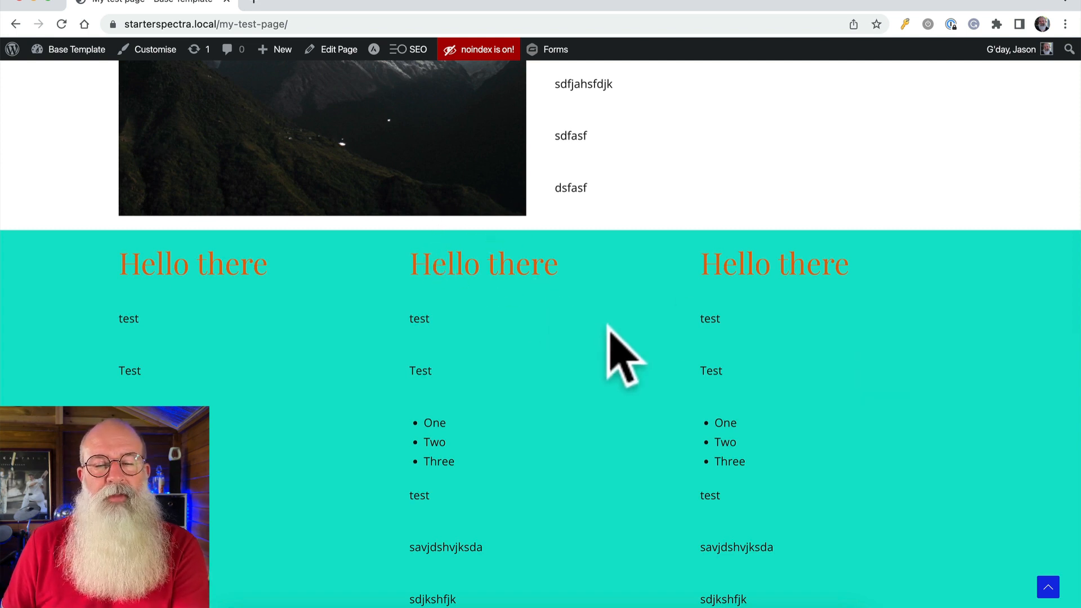
# Step: Reopen the page for editing and add a Mountains shape divider to the top edge of the hello-there-2 container
pyautogui.click(352, 50)
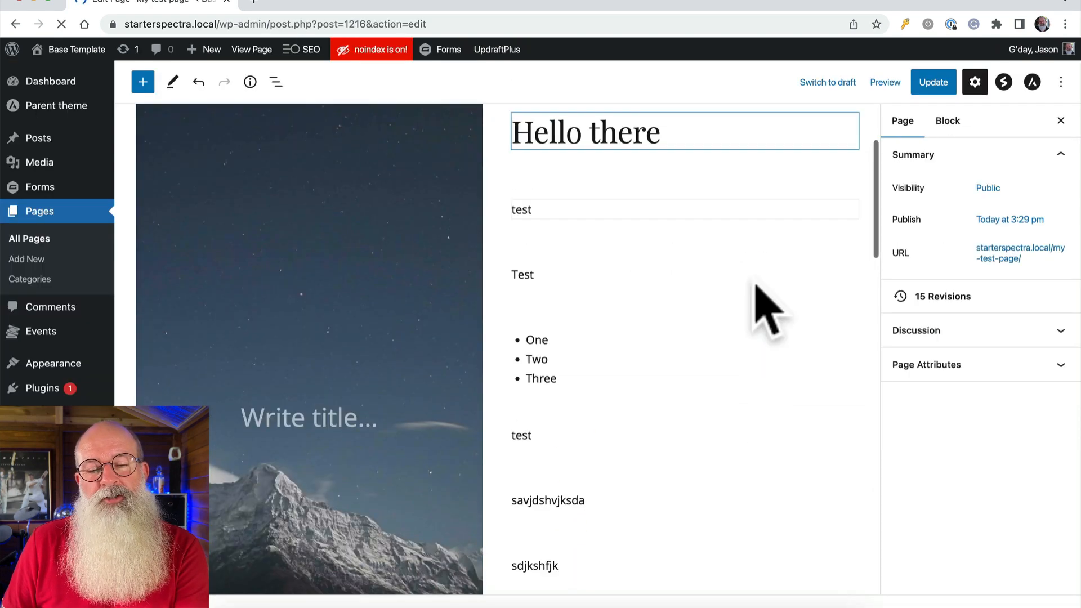
pyautogui.scroll(-3, 769, 307)
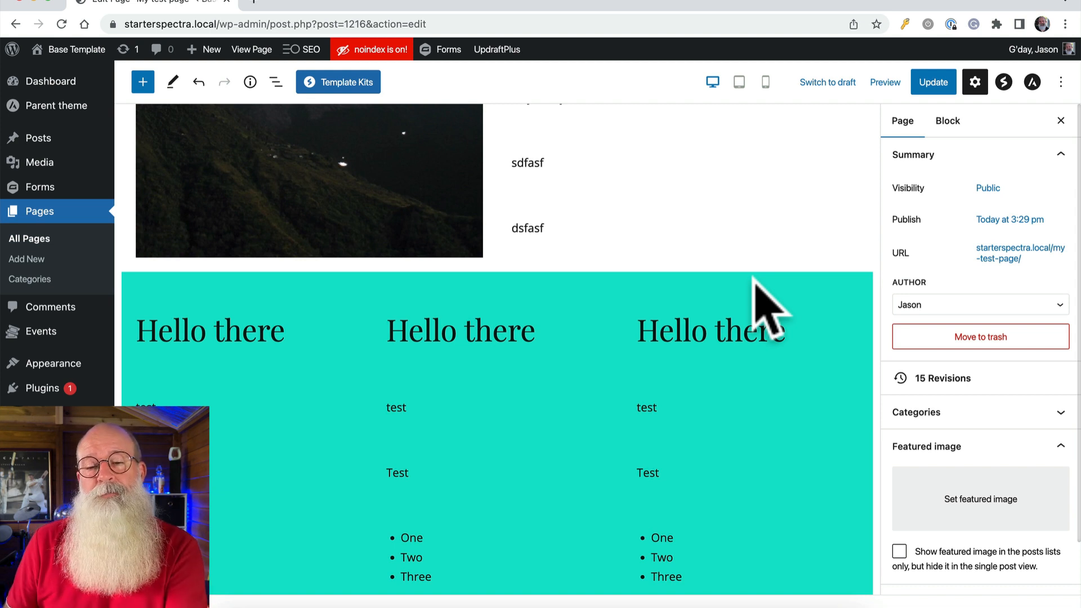
pyautogui.click(704, 307)
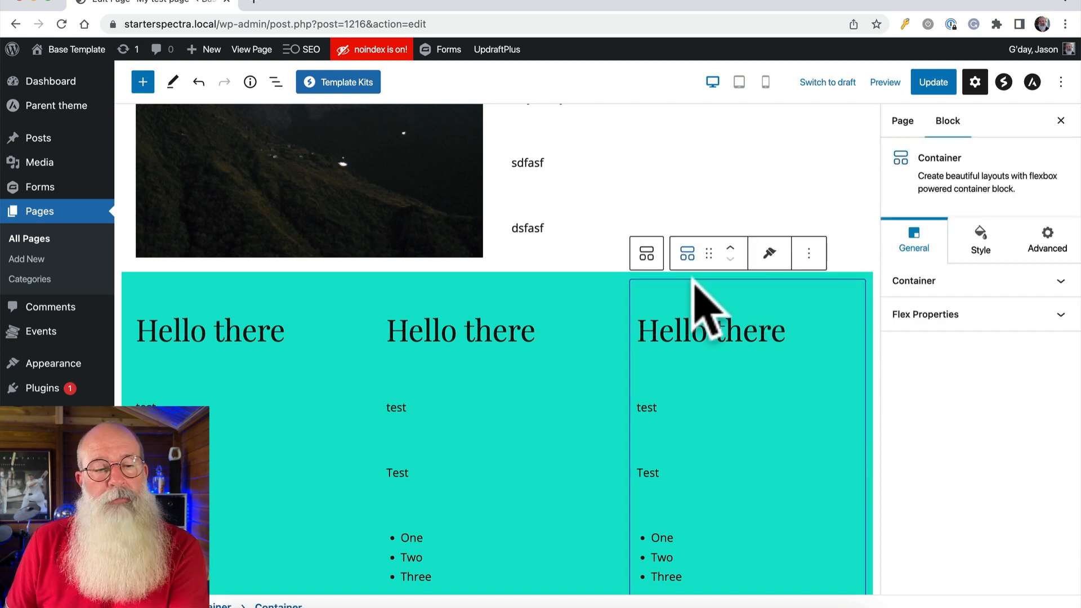
pyautogui.click(274, 83)
pyautogui.click(163, 183)
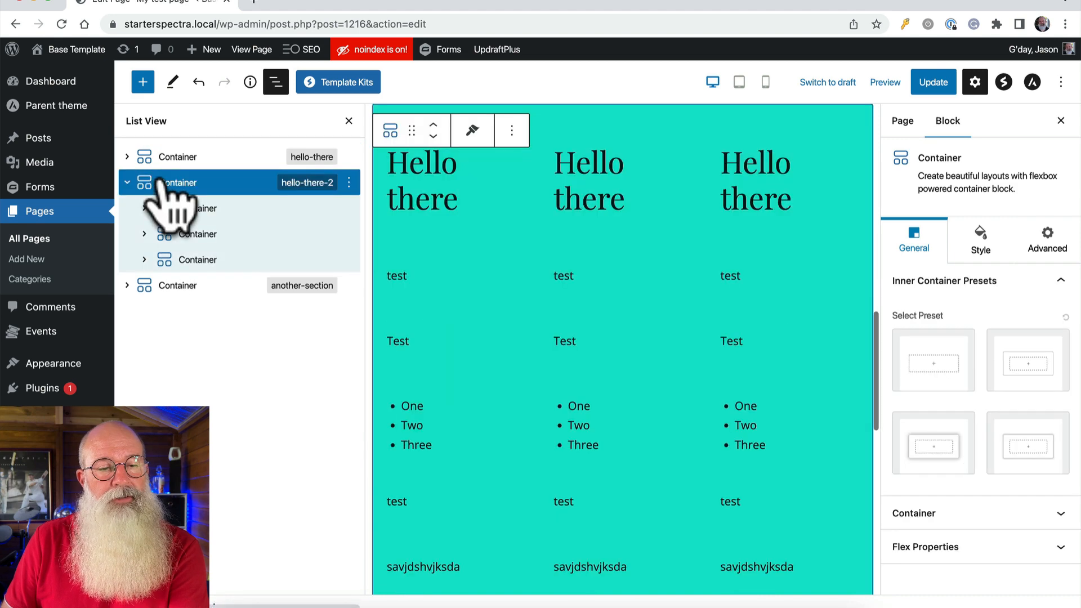
pyautogui.click(349, 121)
pyautogui.click(981, 248)
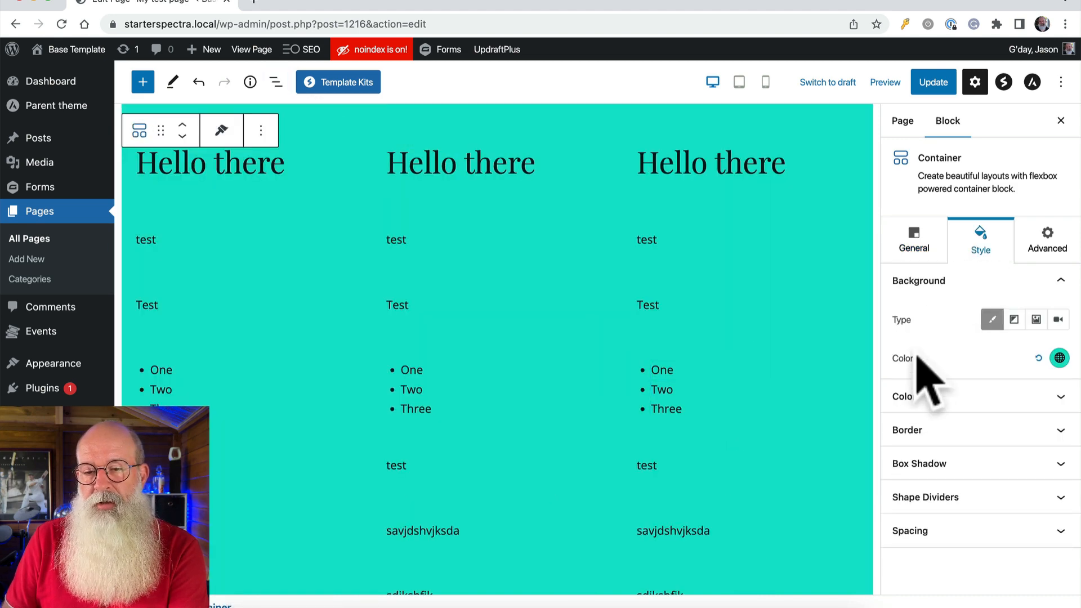
pyautogui.click(953, 496)
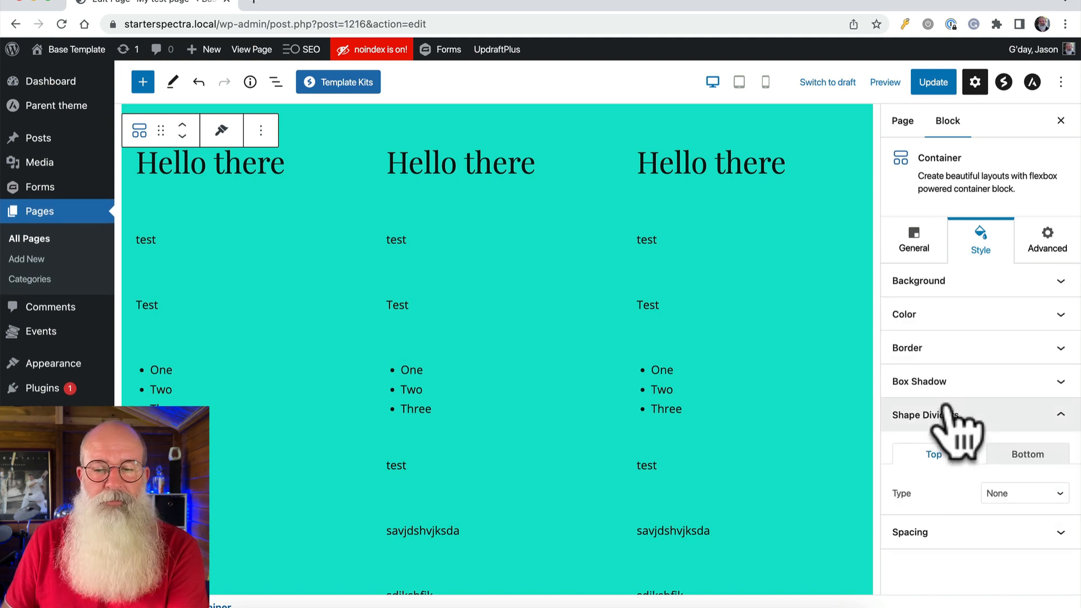
pyautogui.click(1012, 457)
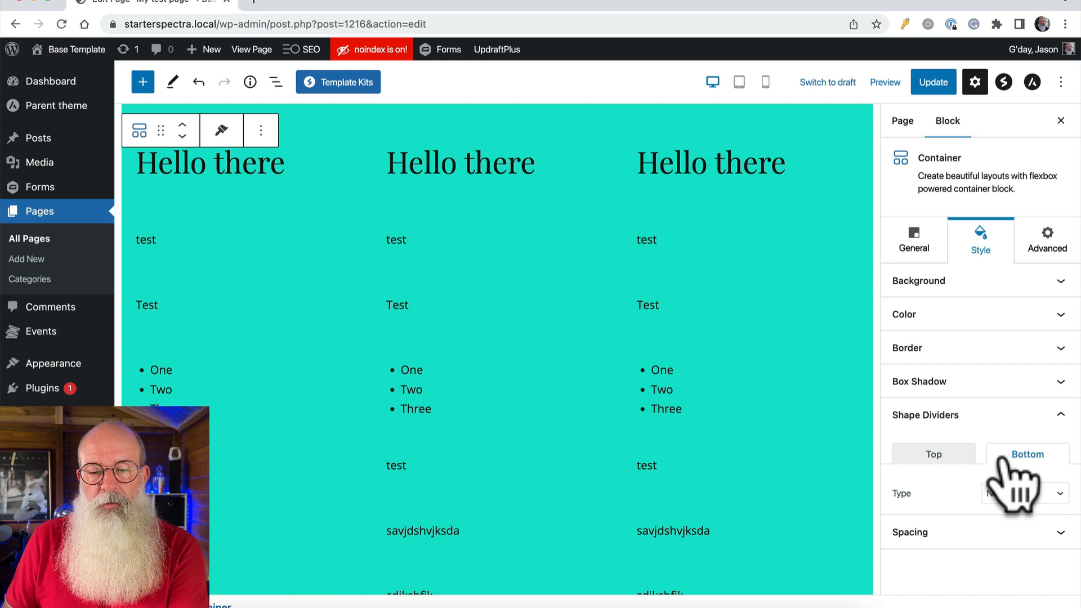
pyautogui.click(936, 459)
pyautogui.click(1002, 496)
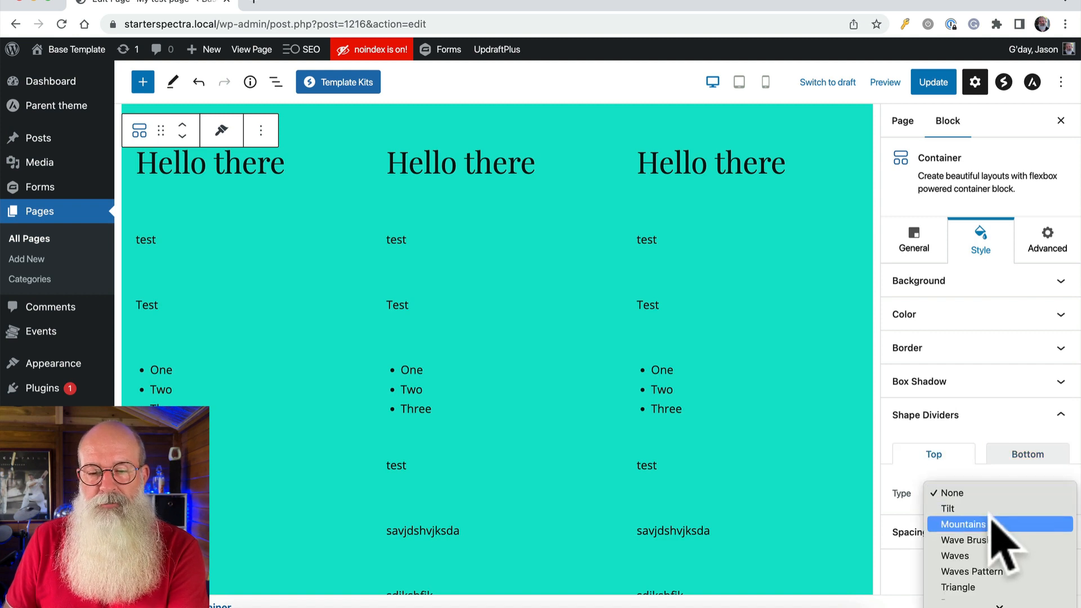
pyautogui.click(969, 524)
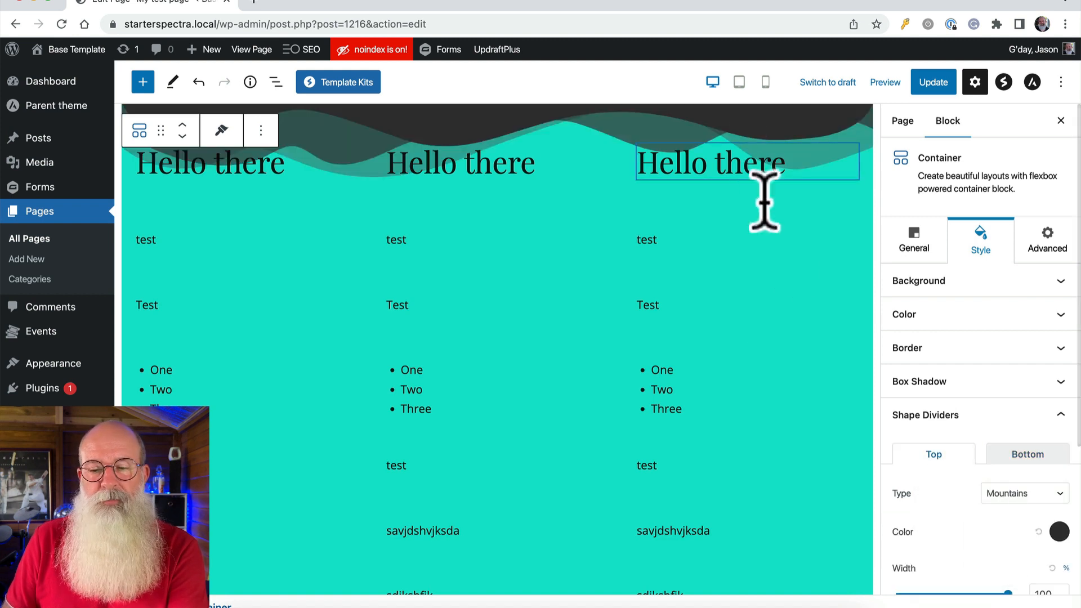
# Step: Set the colour of the hello-there-2 container's top Mountains shape divider to white, FFFFFF
pyautogui.scroll(3, 760, 374)
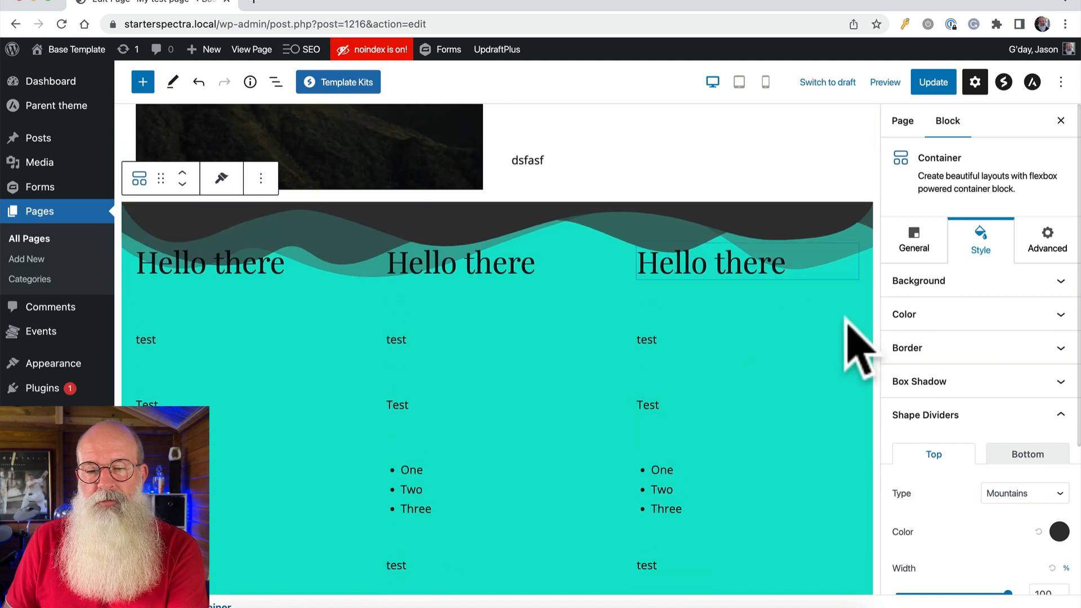
pyautogui.click(1057, 533)
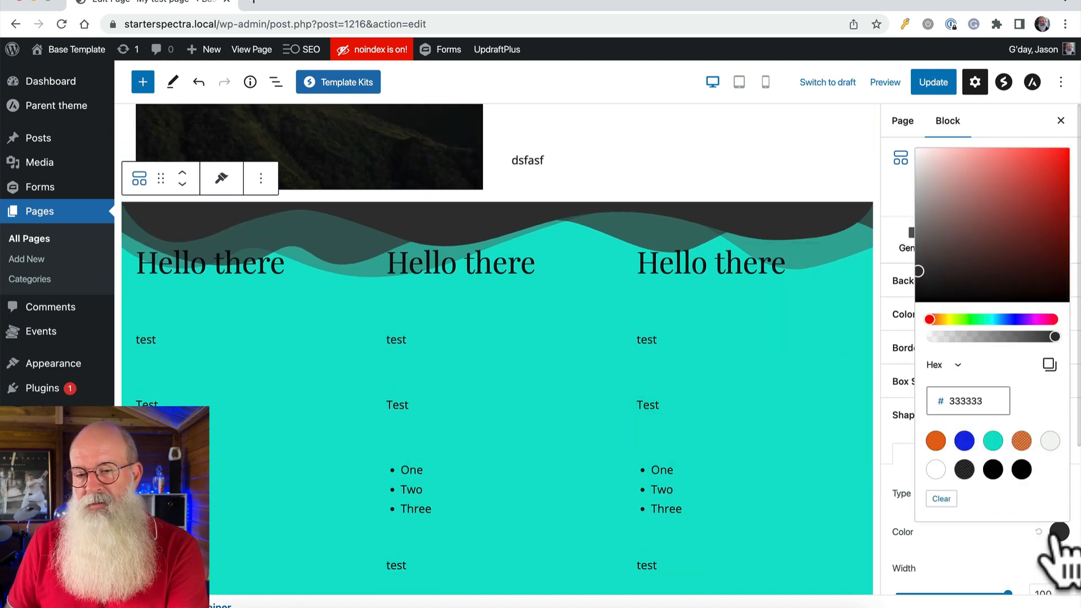
pyautogui.click(936, 470)
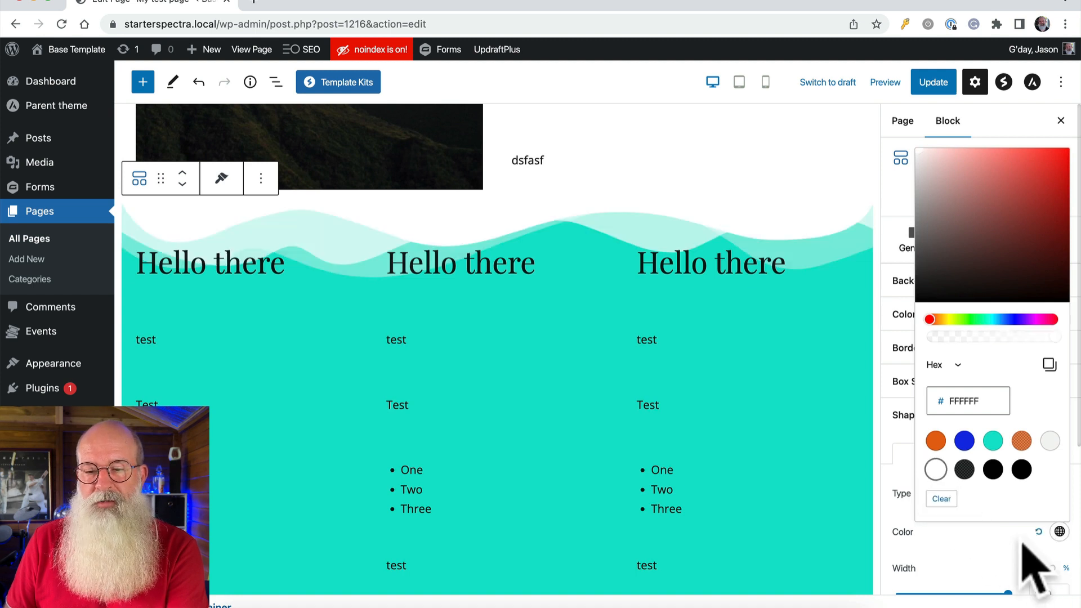
pyautogui.click(986, 539)
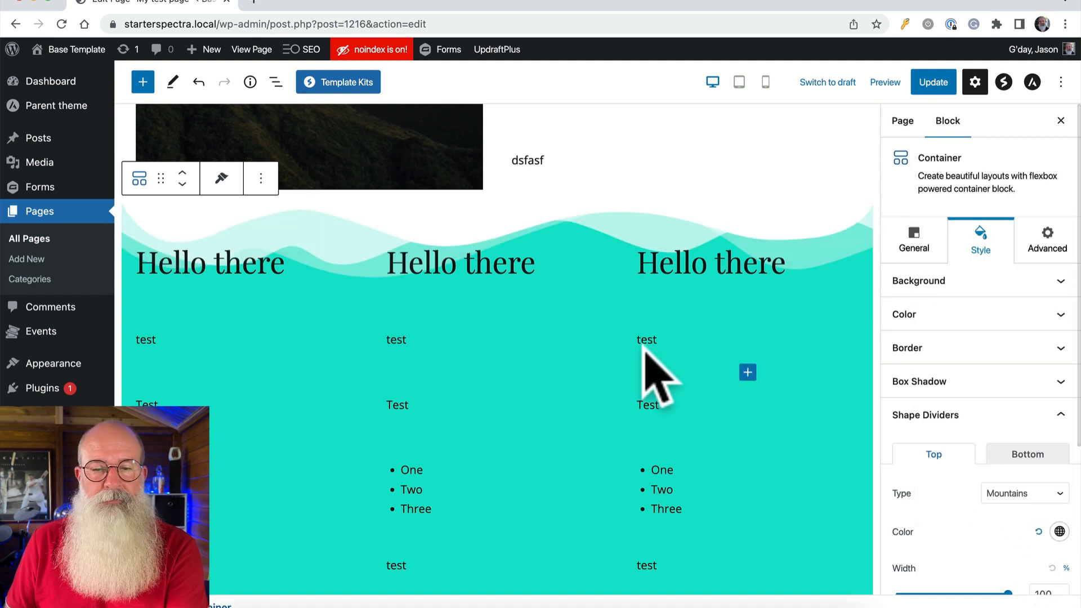
# Step: Add a Mountains shape divider in white to the bottom edge of the hello-there-2 container
pyautogui.click(1024, 455)
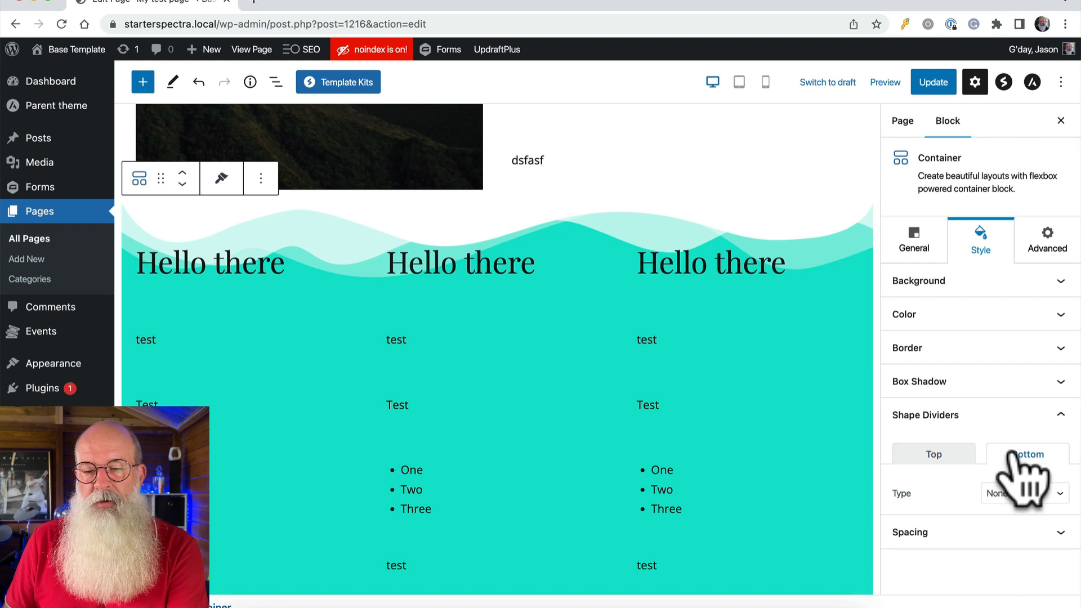
pyautogui.click(1001, 495)
pyautogui.click(1007, 522)
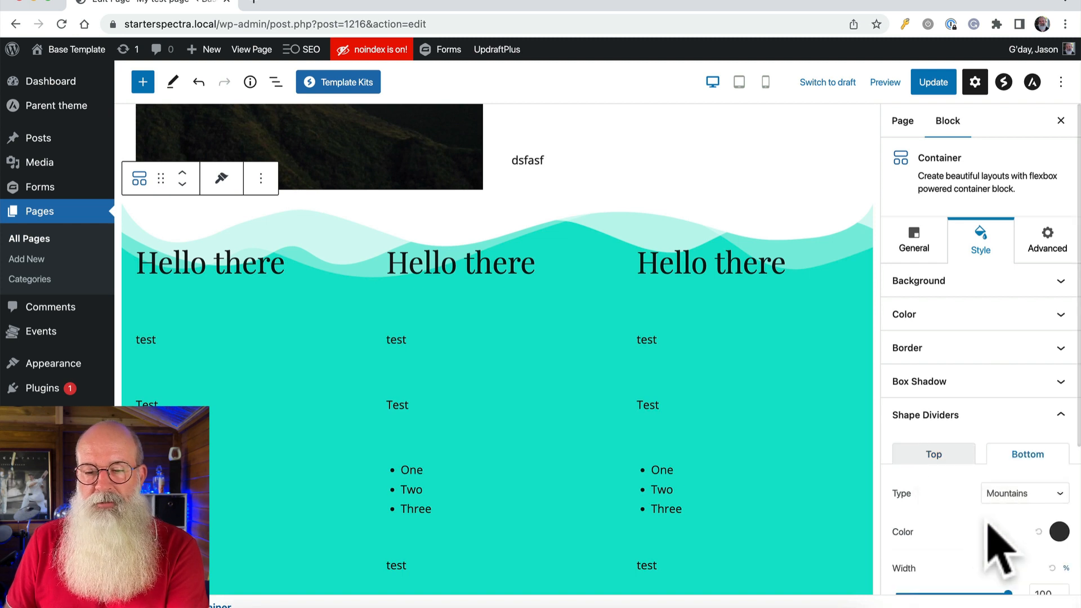
pyautogui.click(1058, 533)
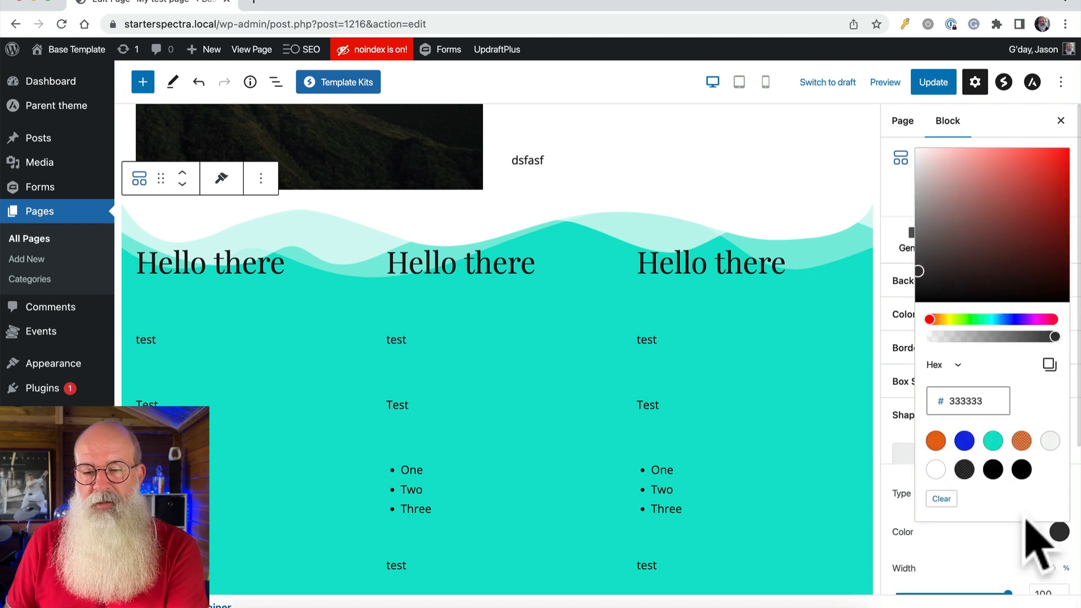
pyautogui.click(936, 469)
pyautogui.click(909, 498)
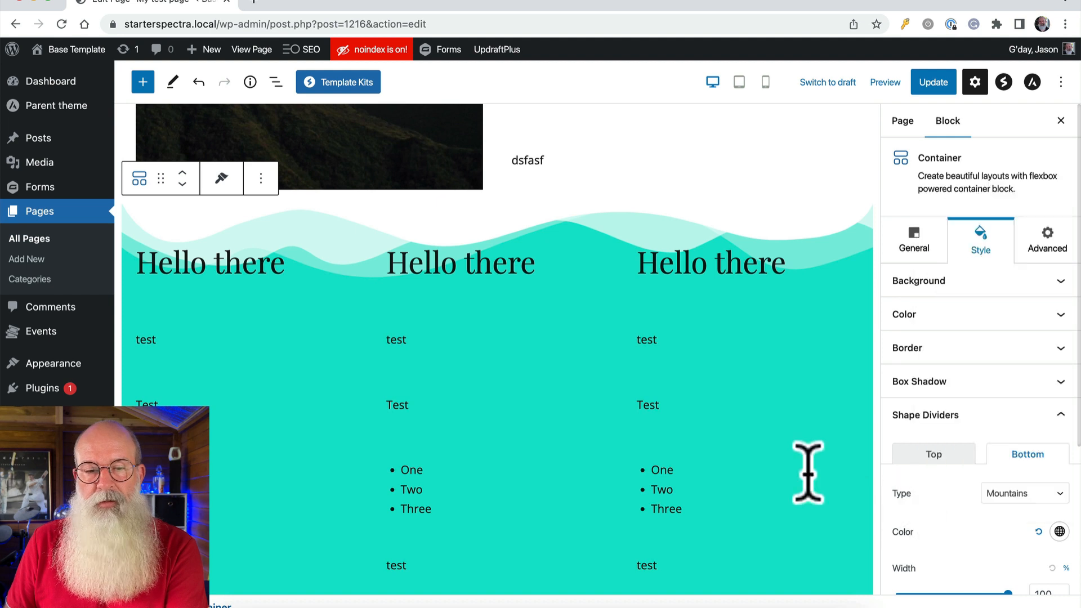
pyautogui.scroll(-1, 719, 456)
pyautogui.scroll(-15, 719, 457)
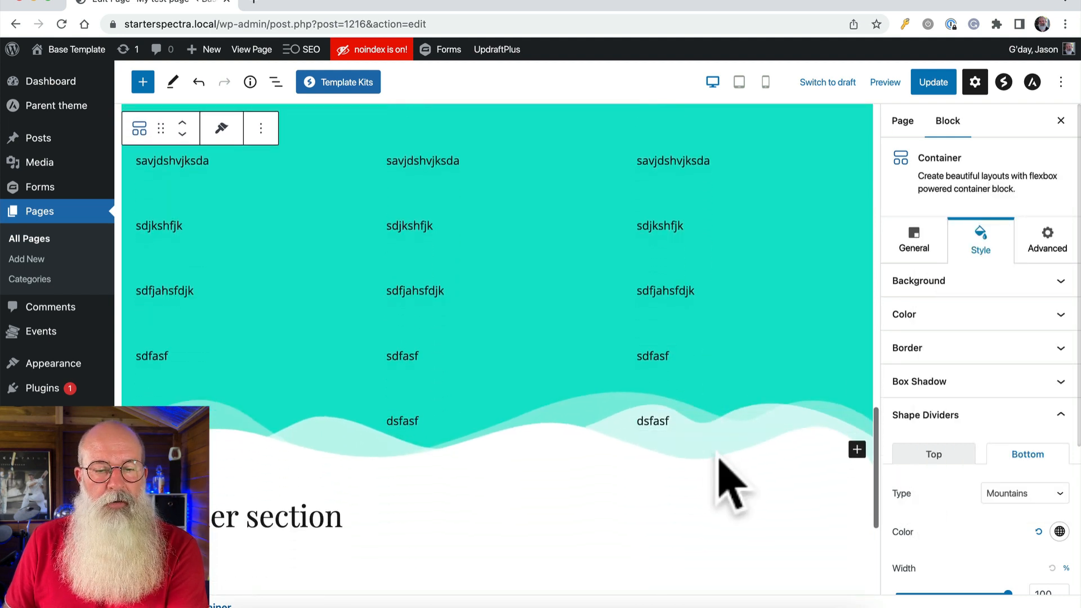
pyautogui.scroll(2, 719, 456)
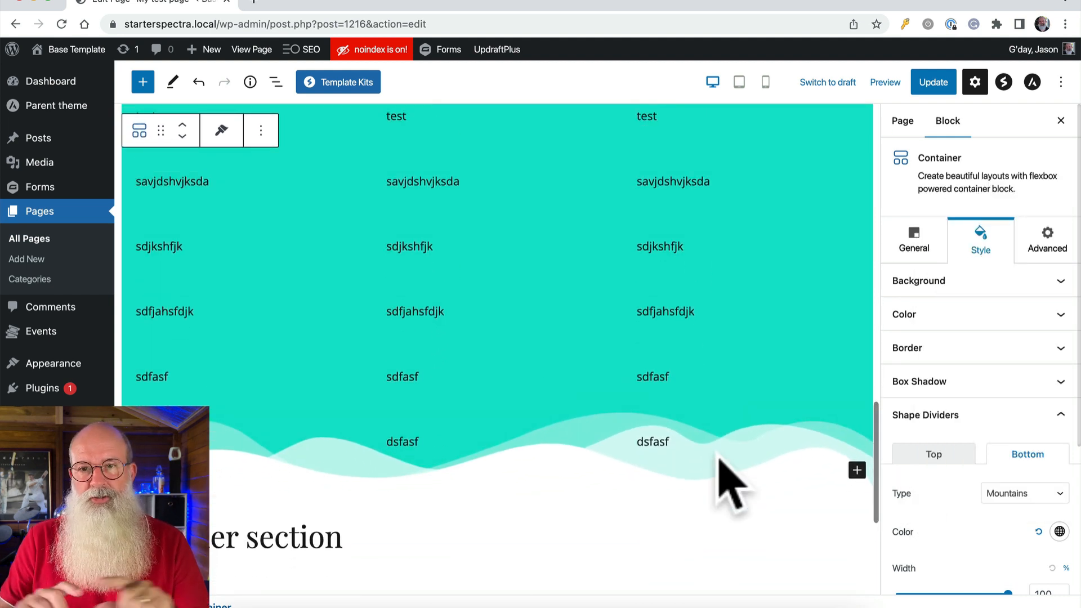
pyautogui.click(1028, 493)
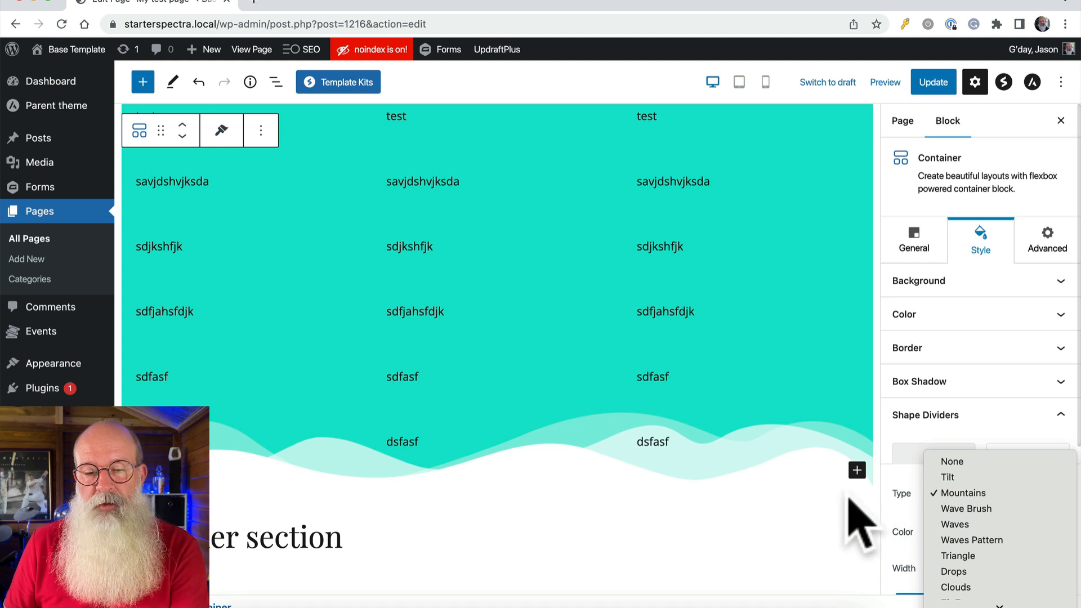
pyautogui.click(777, 457)
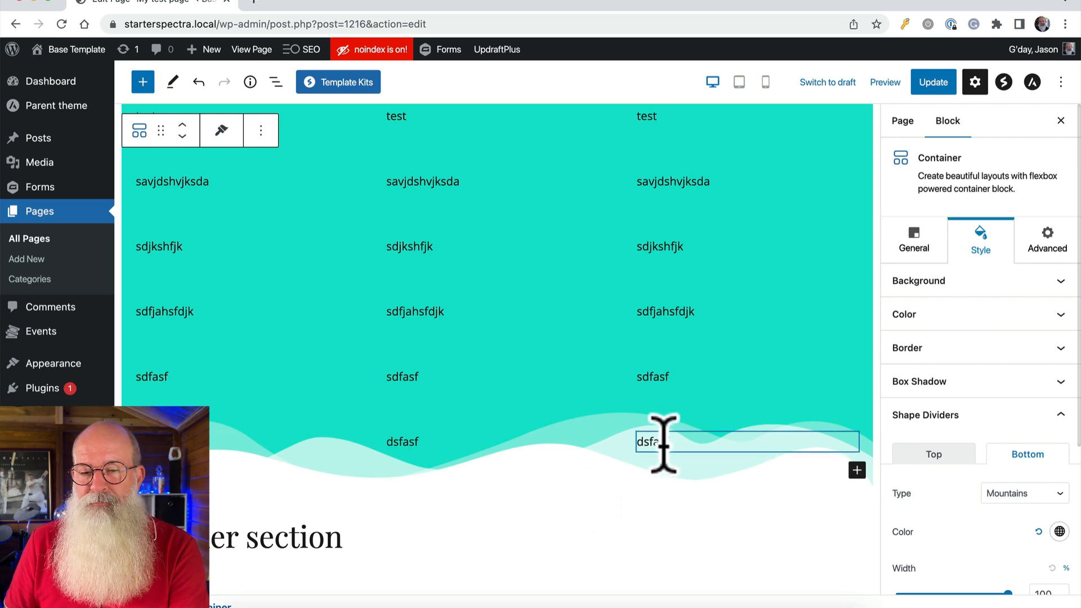
pyautogui.scroll(10, 663, 444)
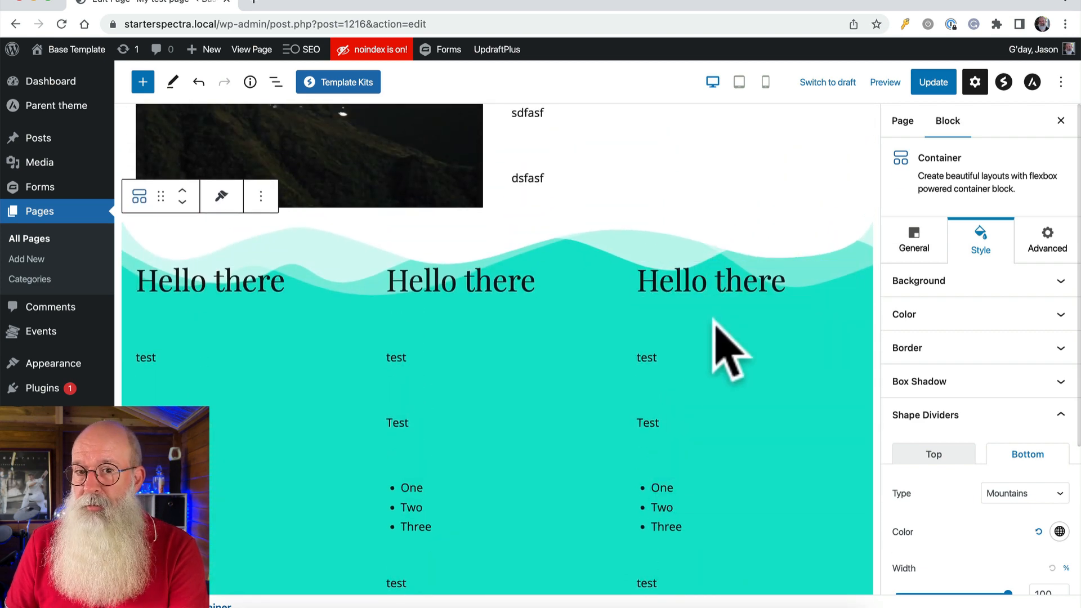
# Step: Open the spacing settings and the page's block list, keeping the outer hello-there-2 container selected
pyautogui.click(1060, 417)
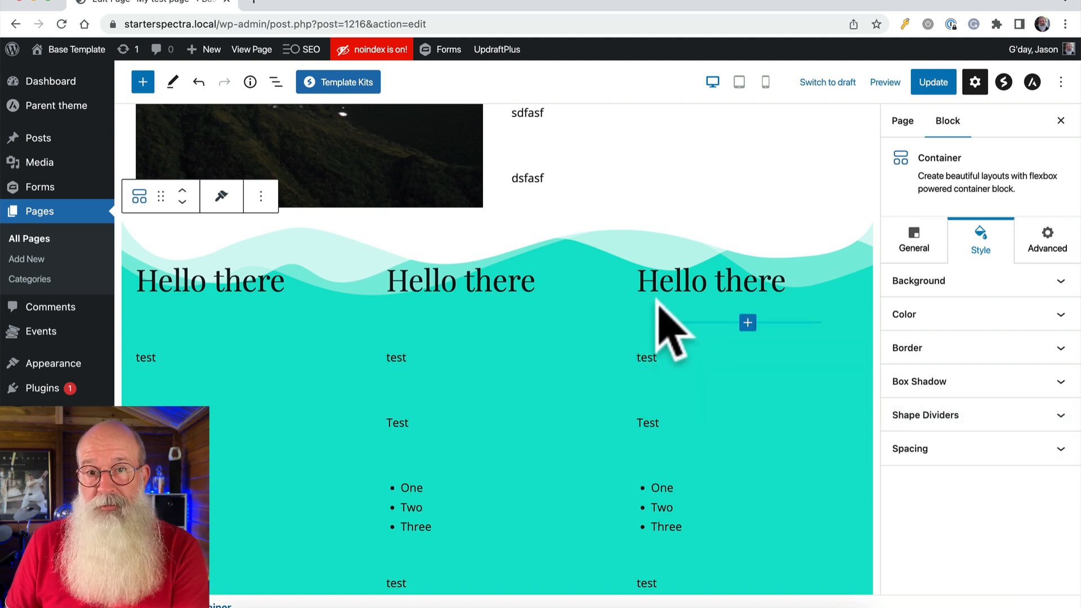
pyautogui.click(1051, 448)
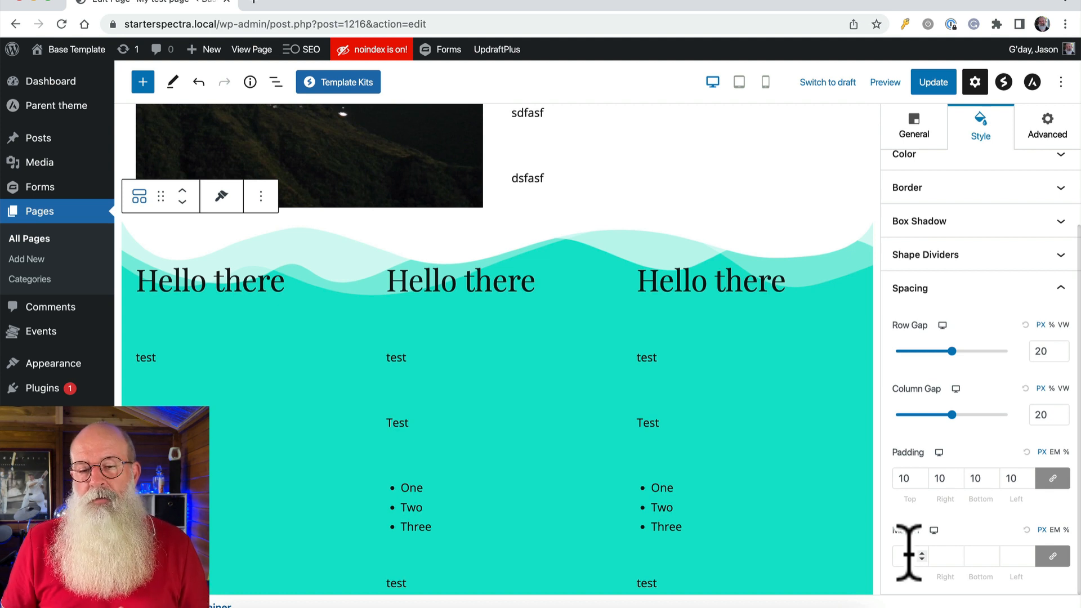
pyautogui.click(275, 82)
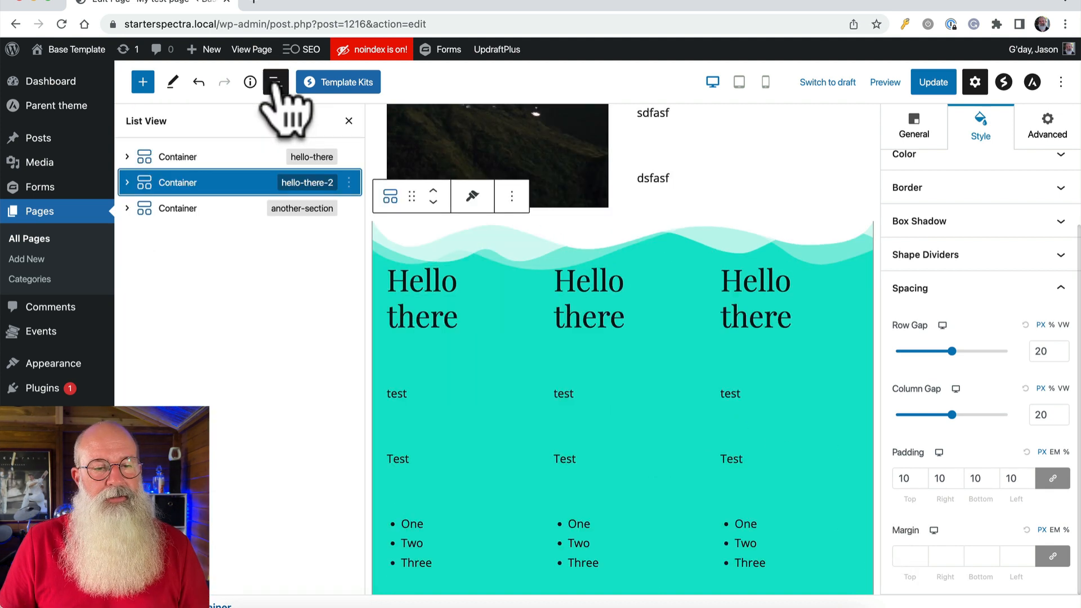
pyautogui.click(174, 184)
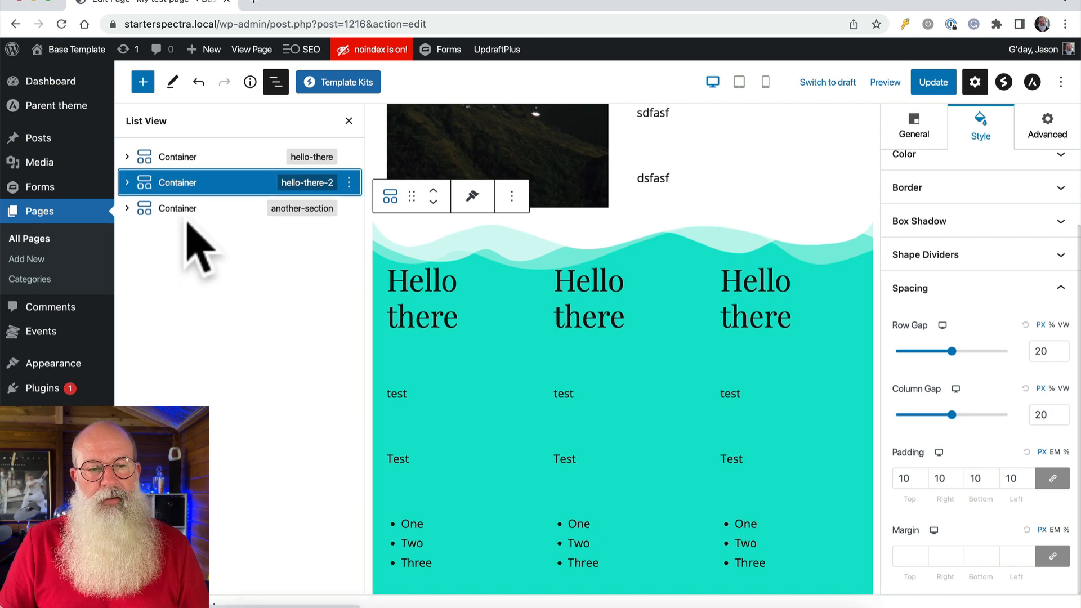
pyautogui.click(172, 210)
pyautogui.click(184, 193)
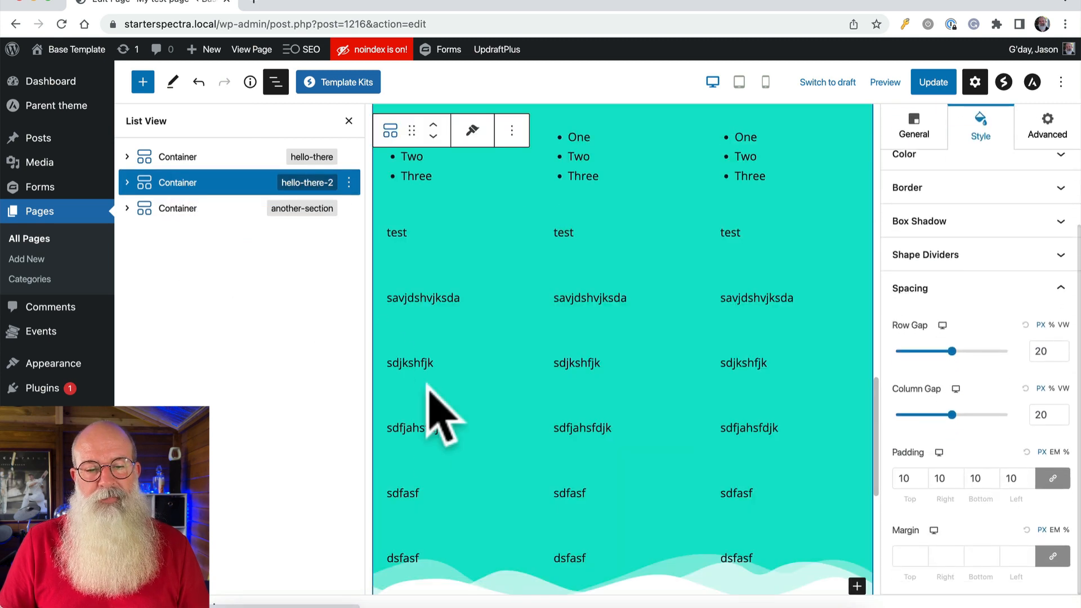
pyautogui.scroll(3, 495, 361)
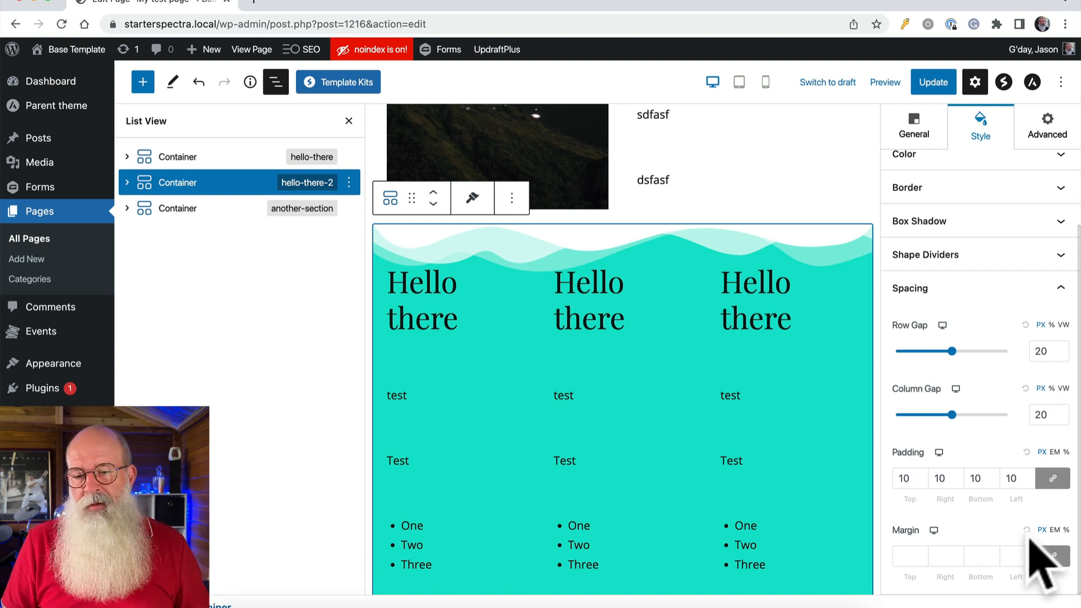
# Step: Unlink the hello-there-2 container's padding sides and set its top and bottom padding to 100 px
pyautogui.click(1052, 480)
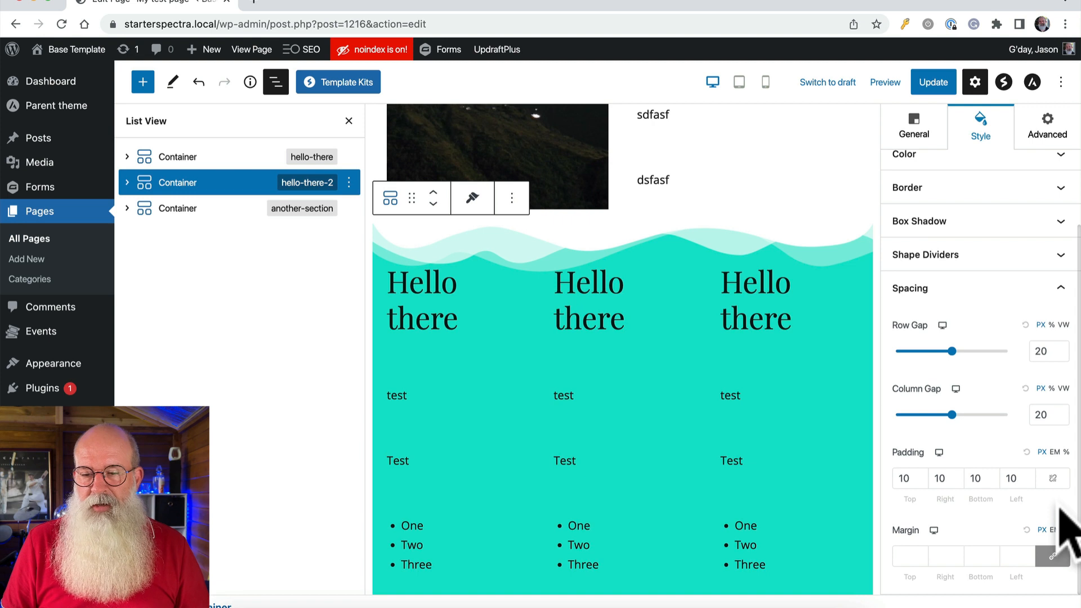
pyautogui.click(907, 479)
pyautogui.write('0')
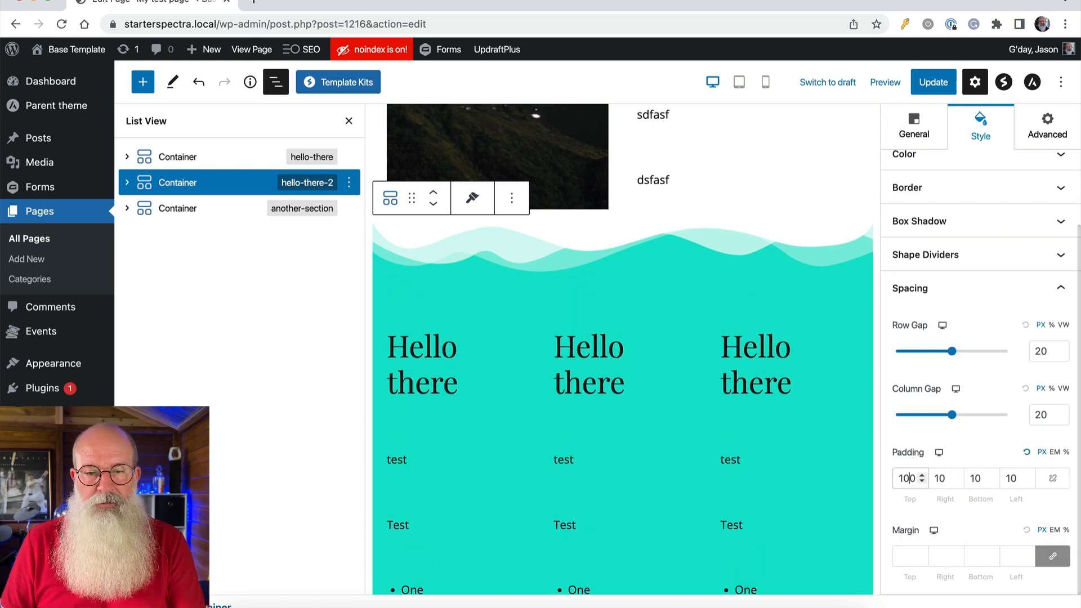
pyautogui.click(979, 479)
pyautogui.write('0')
pyautogui.scroll(-10, 684, 459)
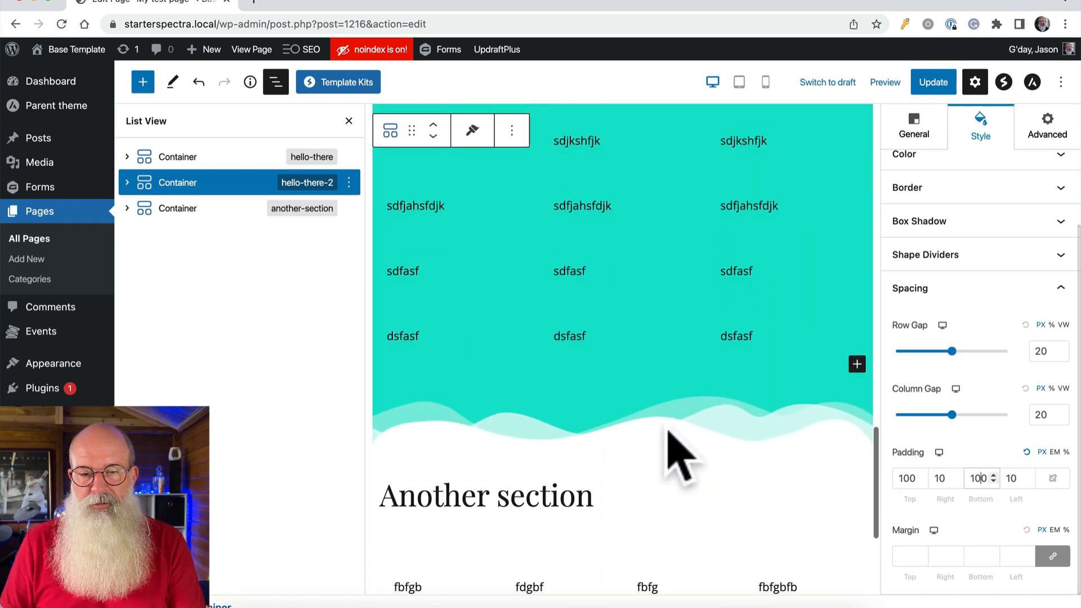
pyautogui.scroll(15, 585, 394)
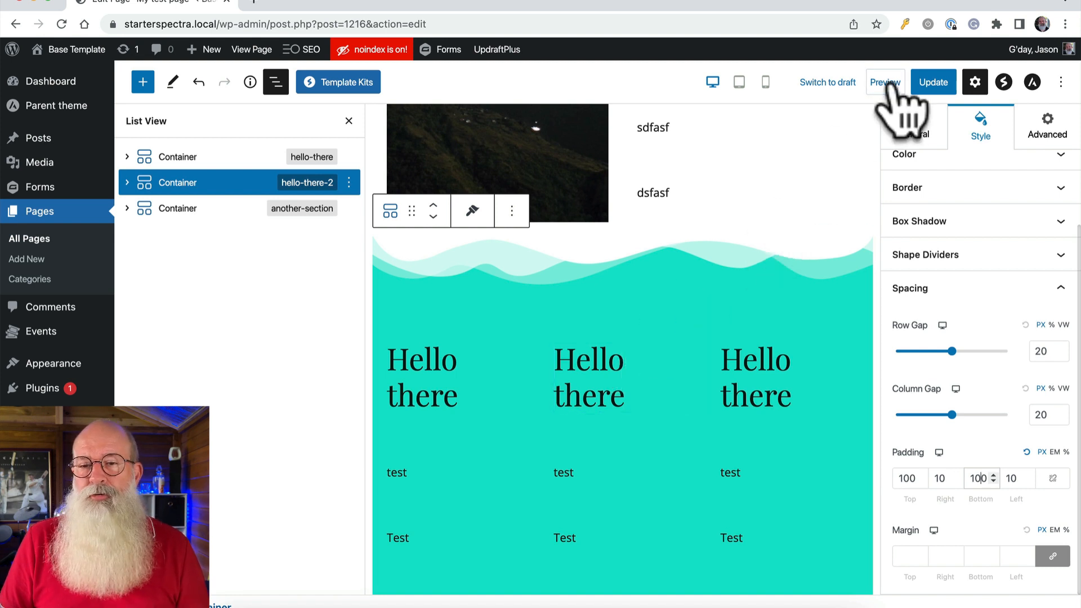
# Step: Save the page and examine the space between the dividers and the column text on its live version
pyautogui.click(931, 82)
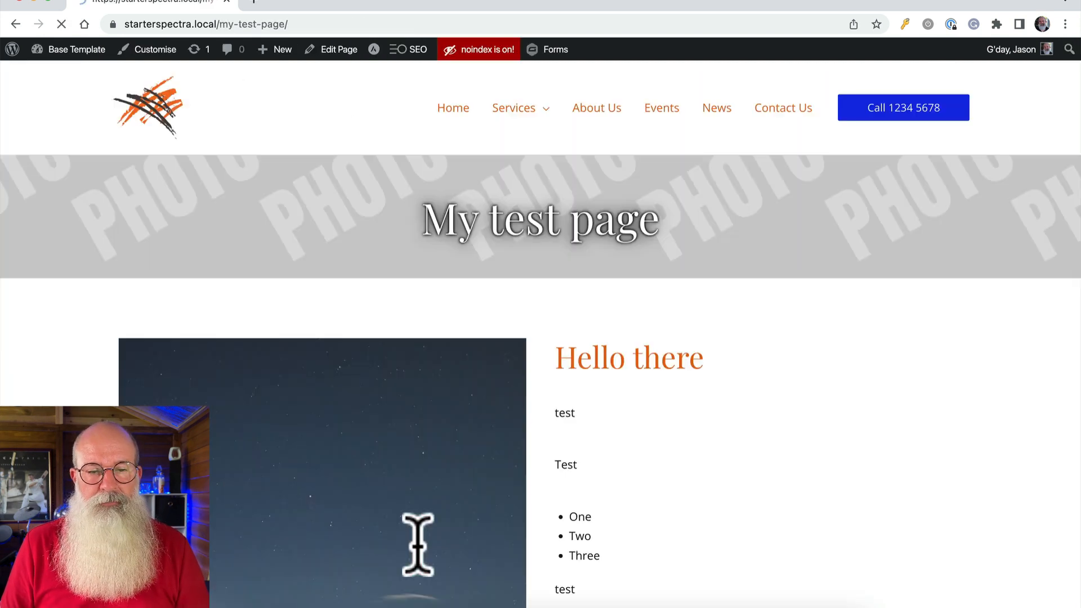
pyautogui.scroll(-15, 556, 512)
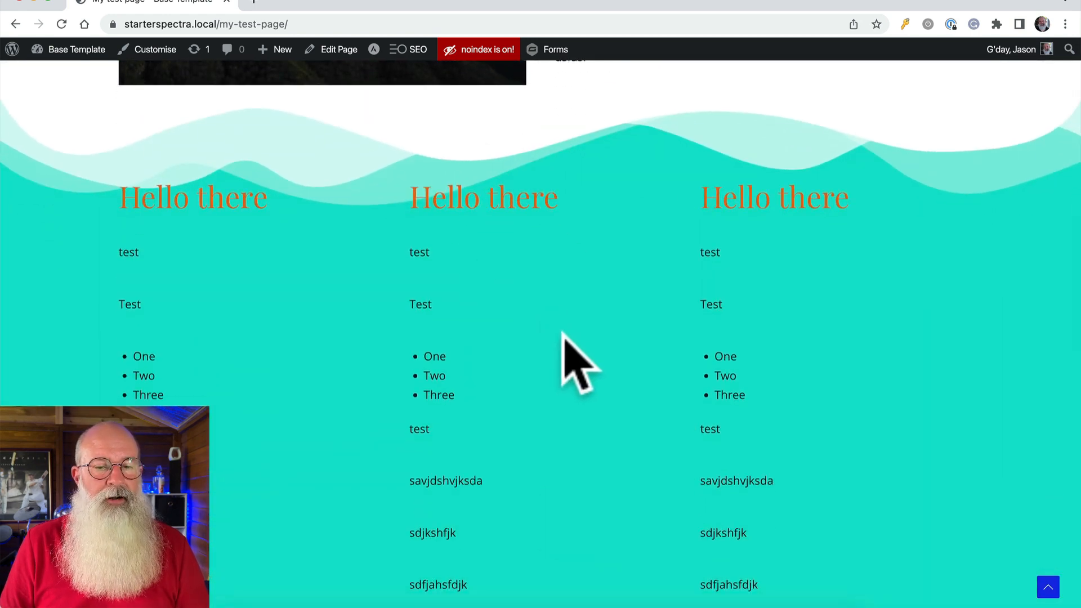
pyautogui.scroll(-7, 563, 338)
pyautogui.scroll(-2, 580, 344)
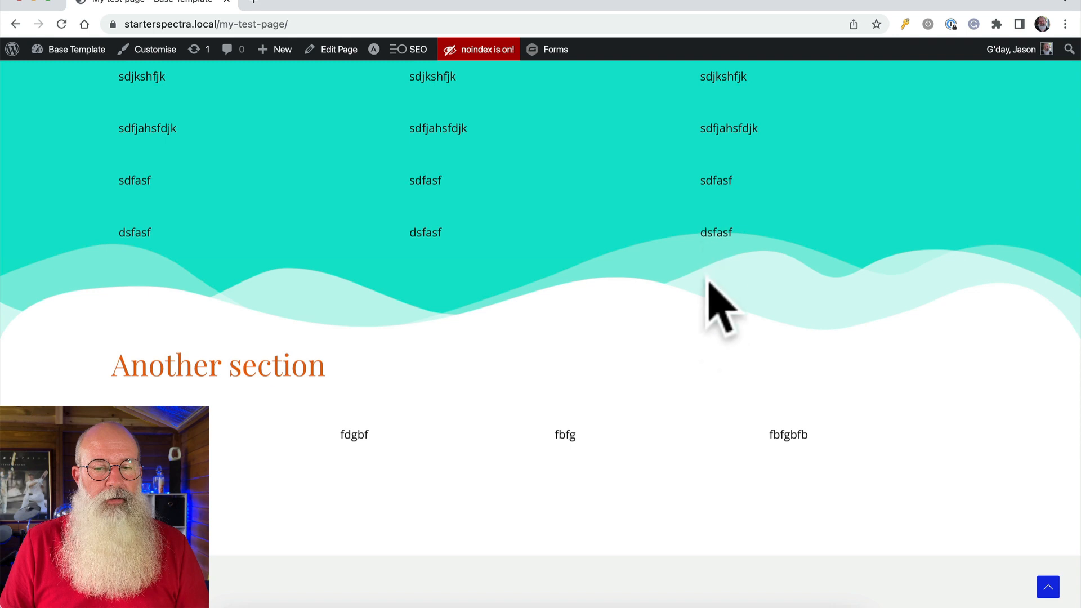
pyautogui.scroll(1, 682, 305)
pyautogui.scroll(12, 639, 293)
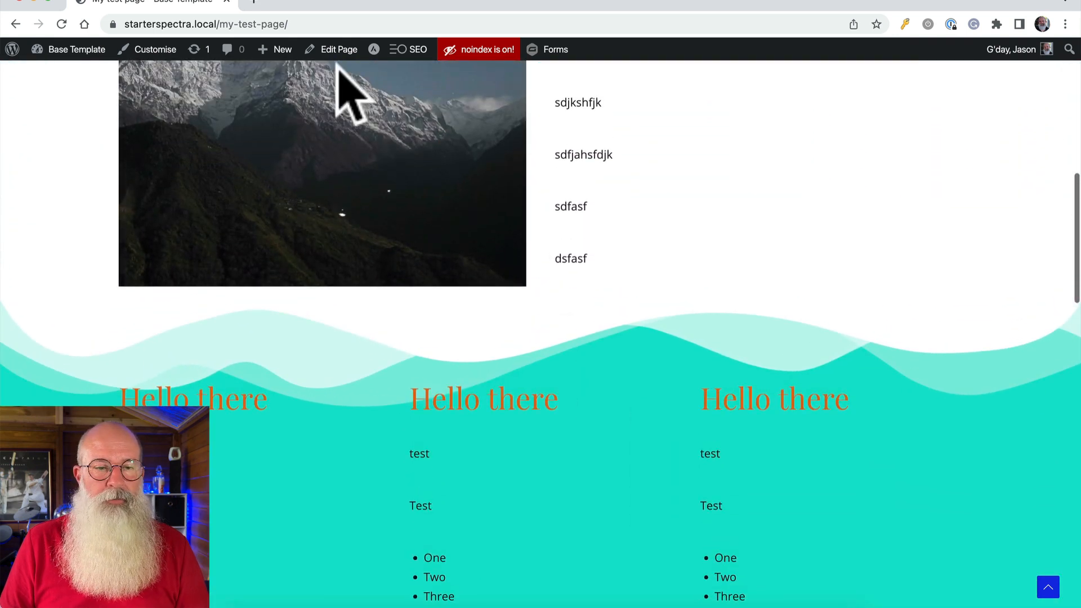
# Step: Reopen the page for editing and set the hello-there-2 container's top and bottom padding to 200 px
pyautogui.click(337, 49)
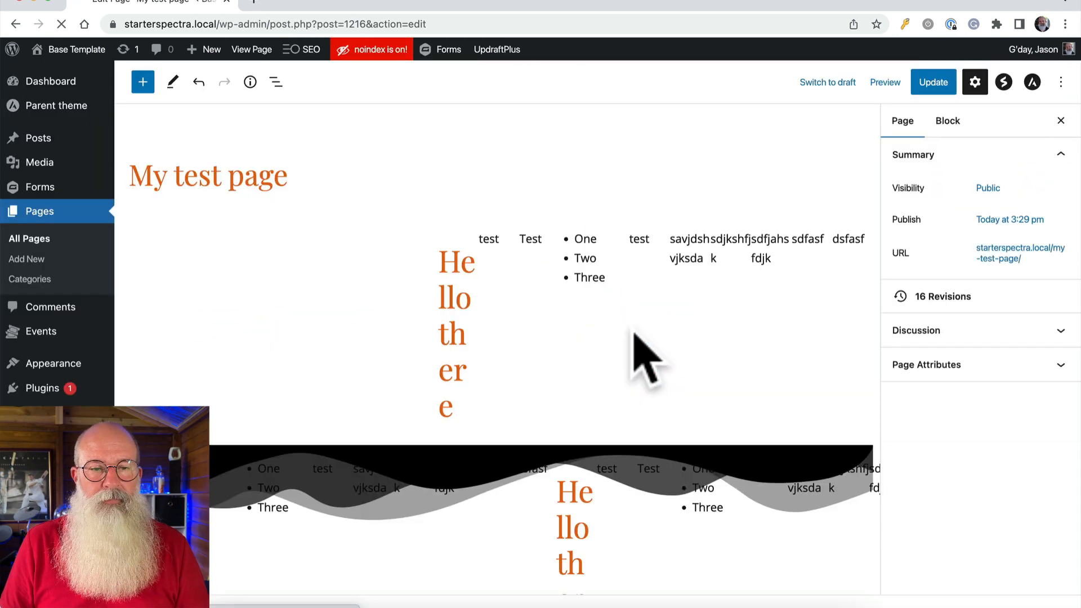
pyautogui.scroll(-10, 635, 338)
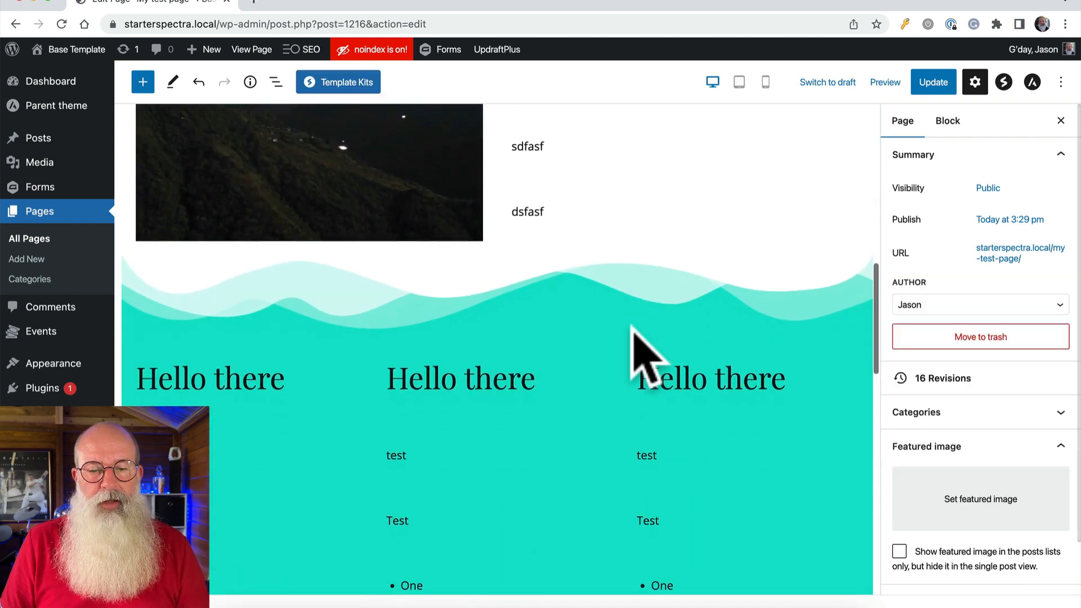
pyautogui.click(646, 276)
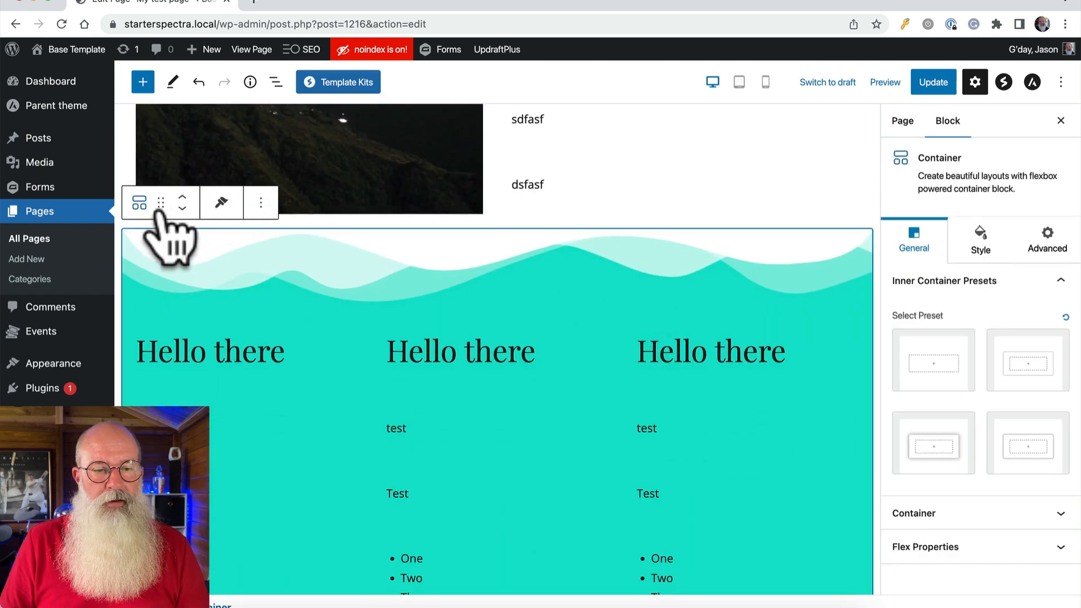
pyautogui.click(983, 239)
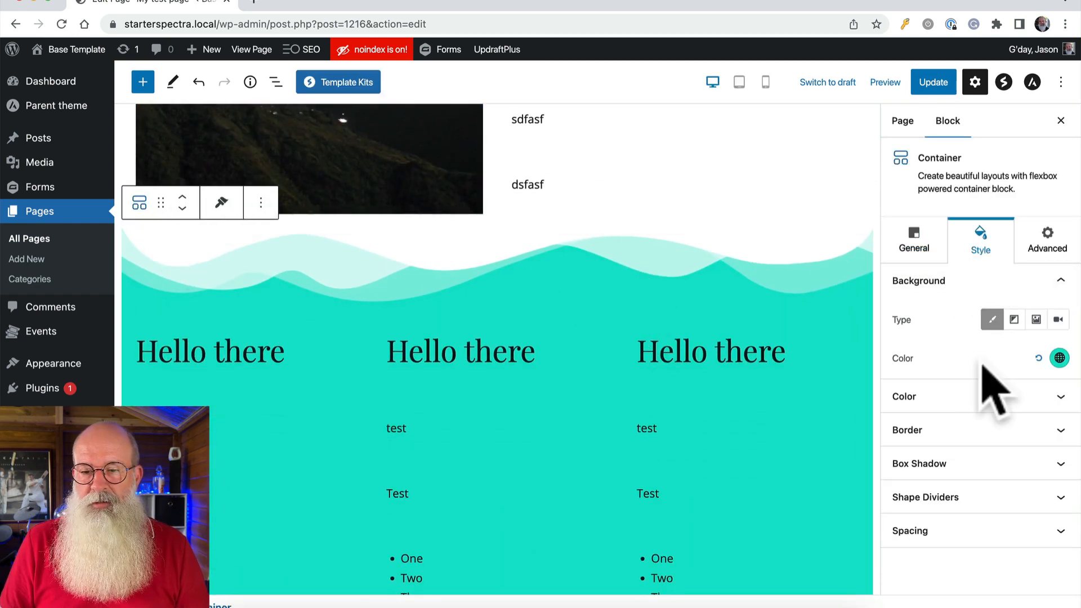
pyautogui.click(958, 529)
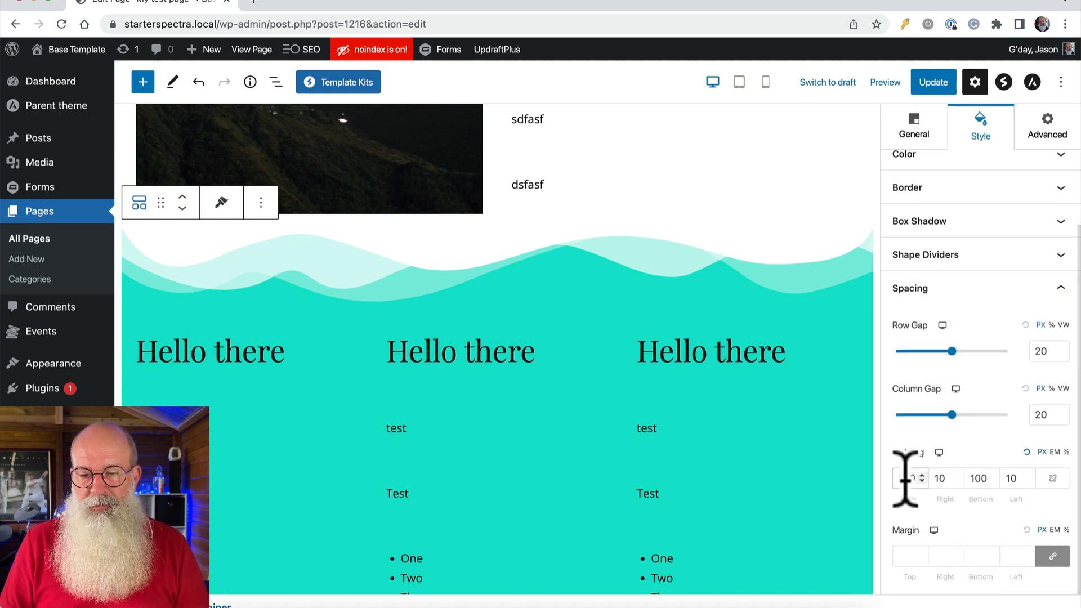
pyautogui.write('2')
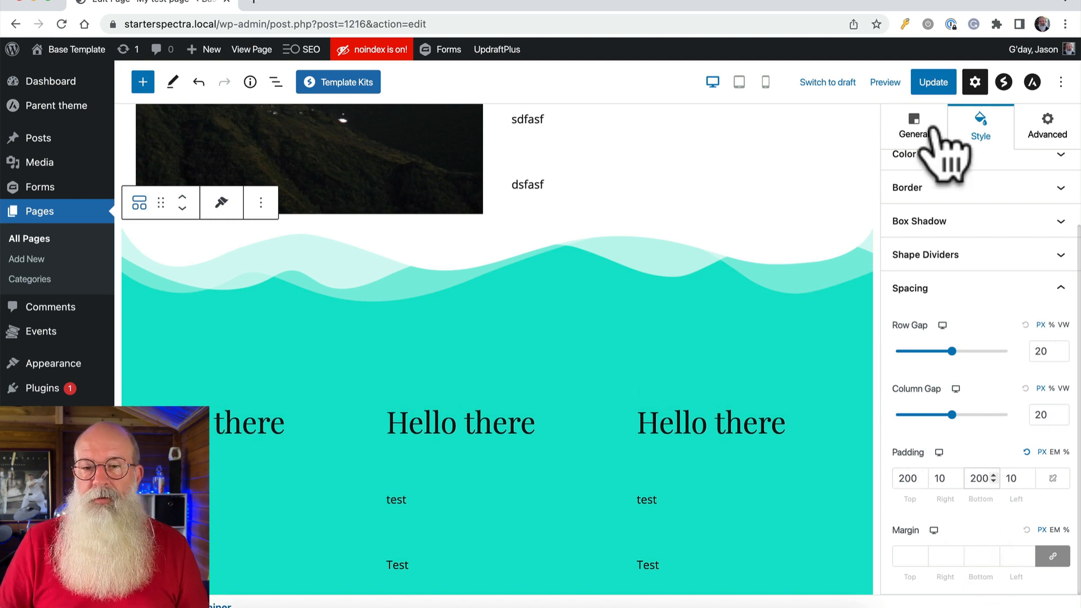
# Step: Save the increased container padding and open the live version of the page
pyautogui.click(934, 83)
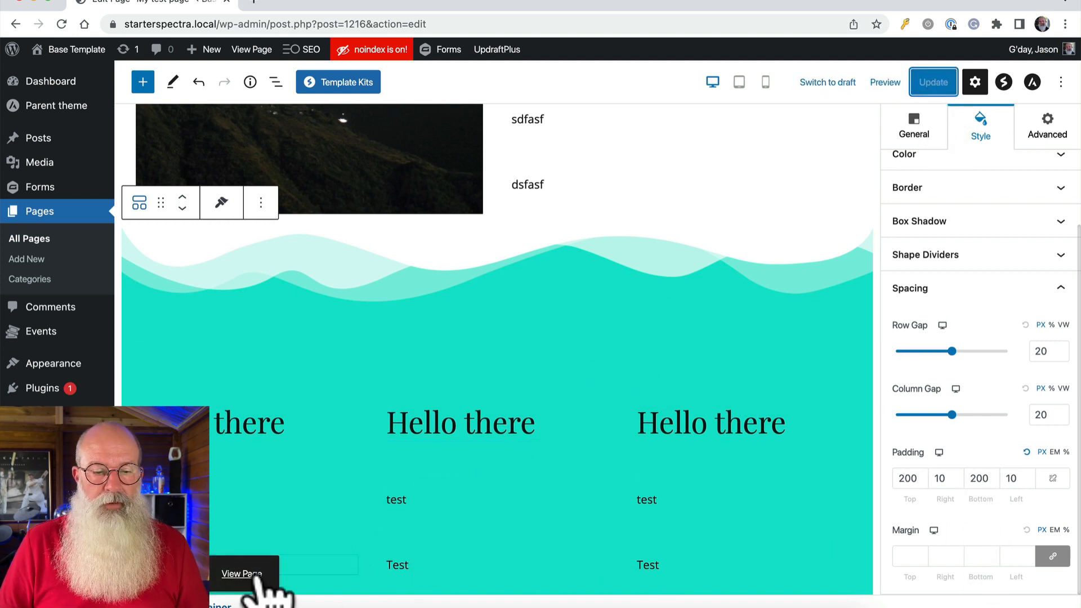
pyautogui.click(231, 574)
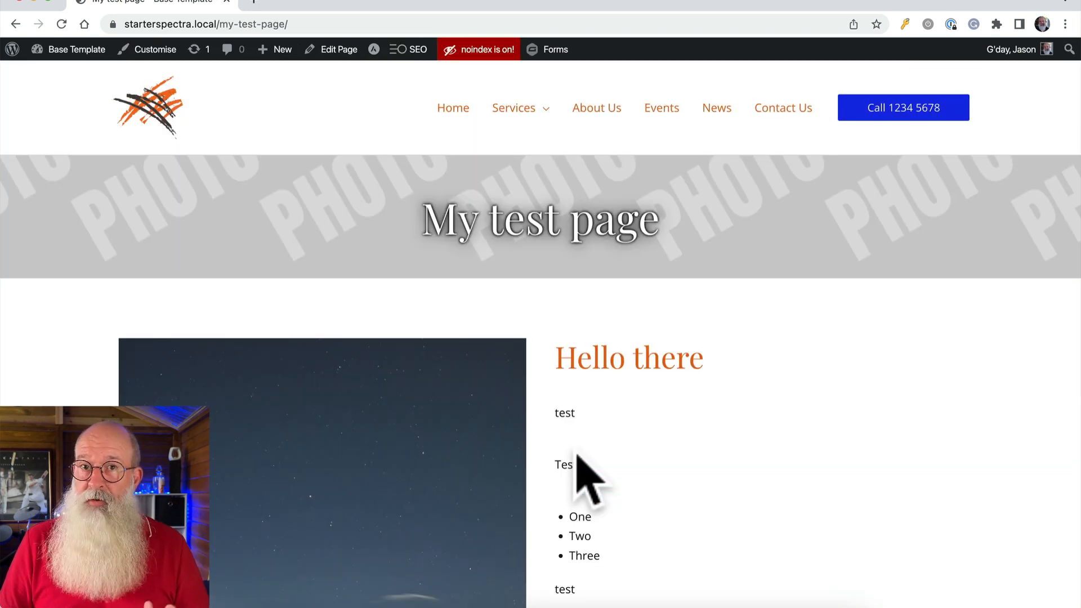
# Step: Examine the dividers and the vertical spacing around the three columns on the live desktop page
pyautogui.scroll(-15, 577, 454)
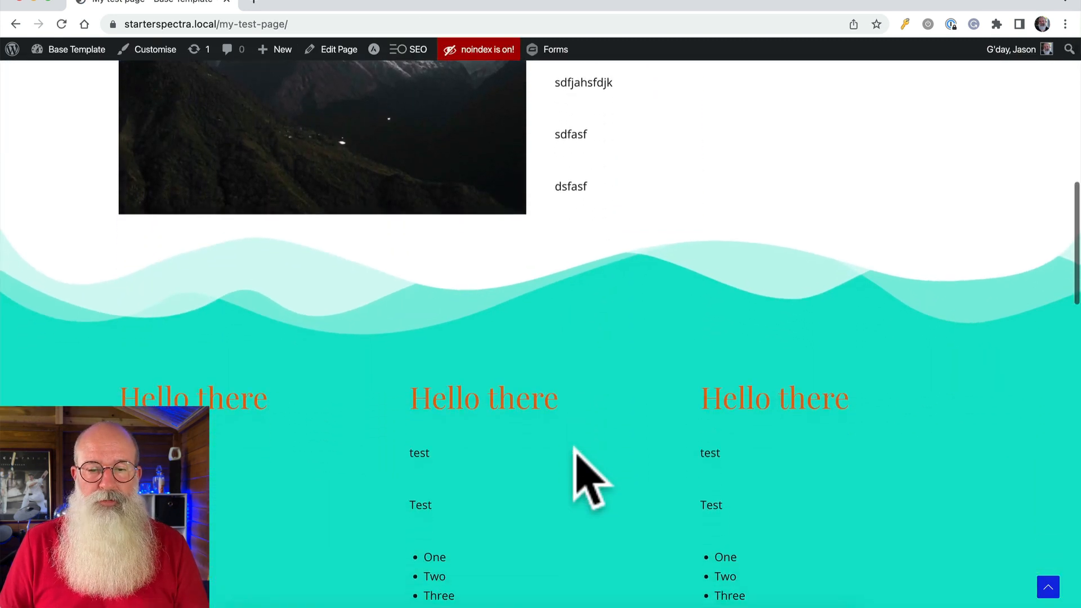
pyautogui.scroll(-10, 576, 454)
pyautogui.scroll(16, 577, 454)
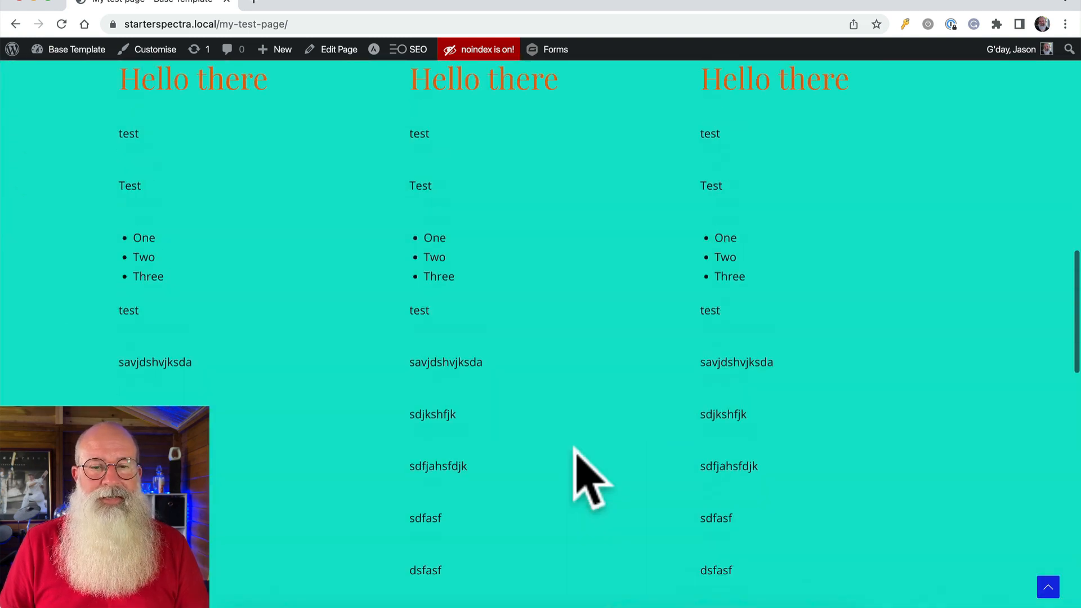
pyautogui.scroll(4, 577, 454)
pyautogui.scroll(-15, 576, 453)
pyautogui.scroll(5, 576, 453)
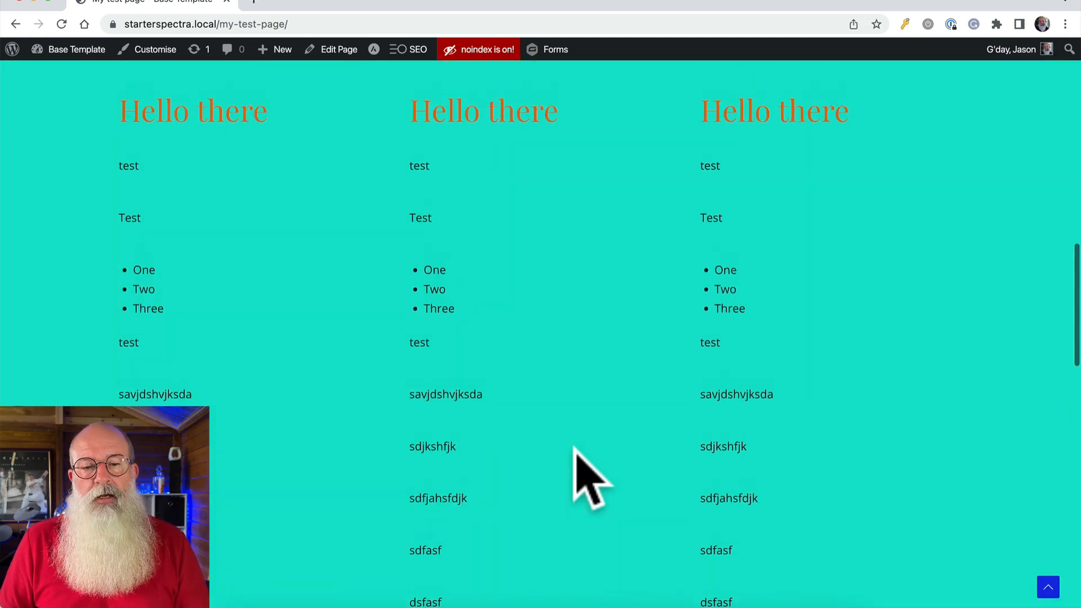
# Step: Inspect the live page in the iPhone 12 Pro emulation, compare the dividers with the column text, and close the developer tools
pyautogui.rightClick(738, 202)
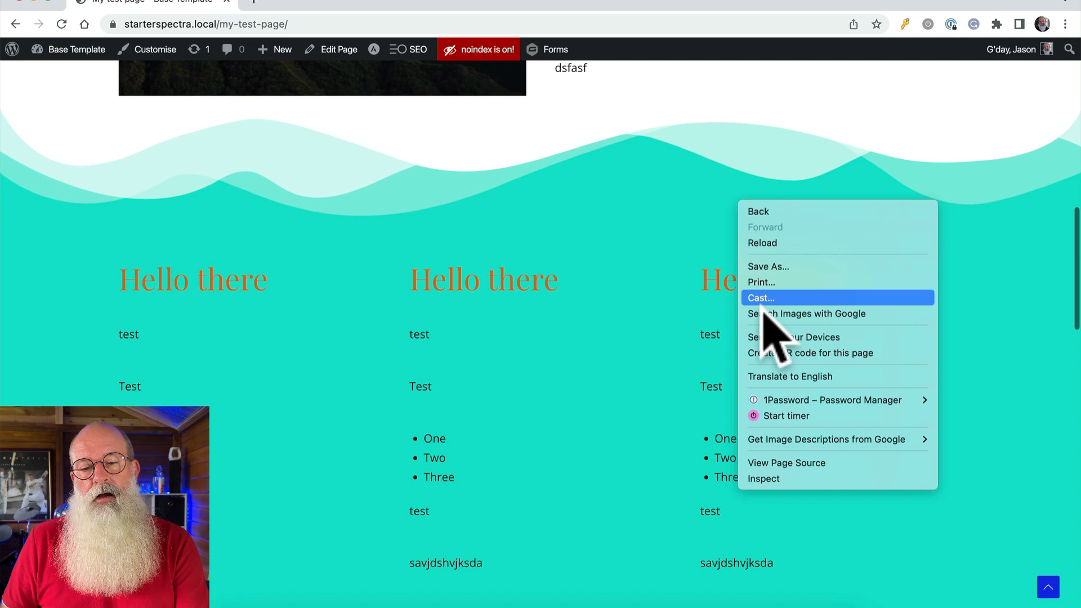
pyautogui.click(794, 478)
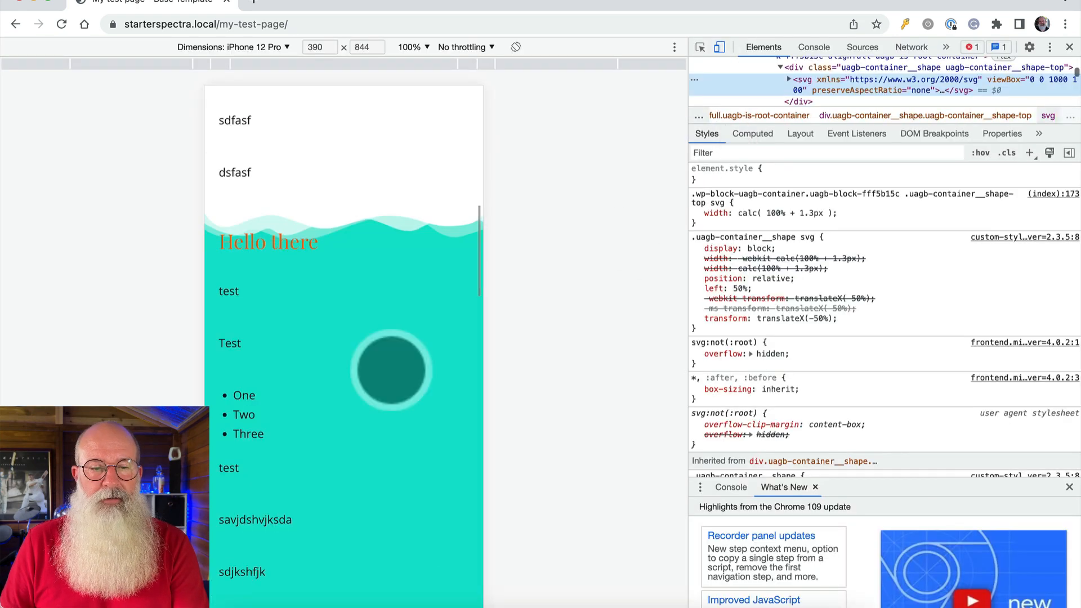
pyautogui.scroll(1, 273, 299)
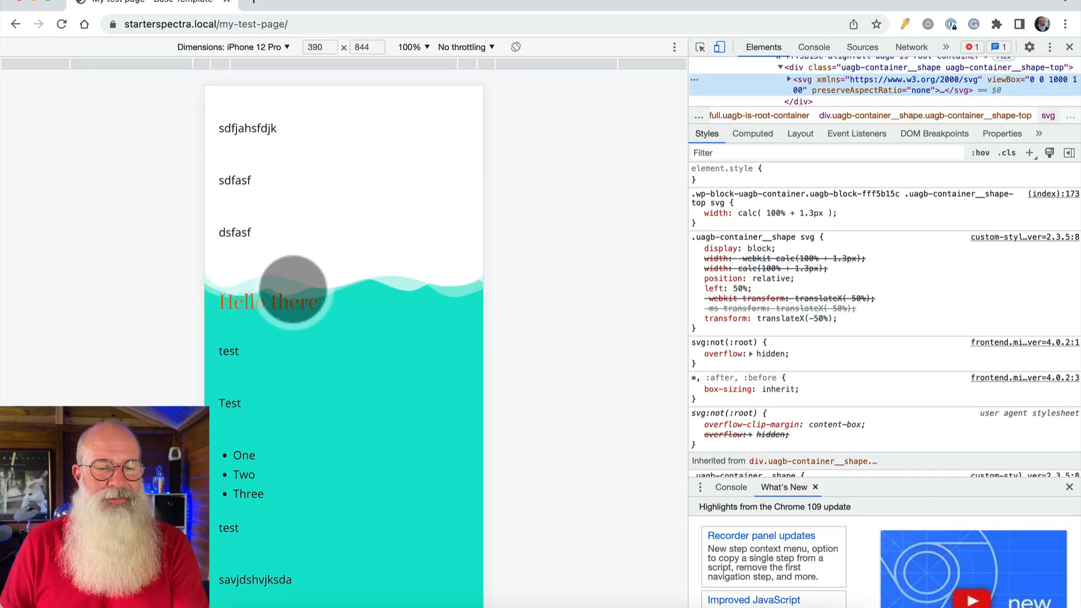
pyautogui.scroll(-10, 340, 347)
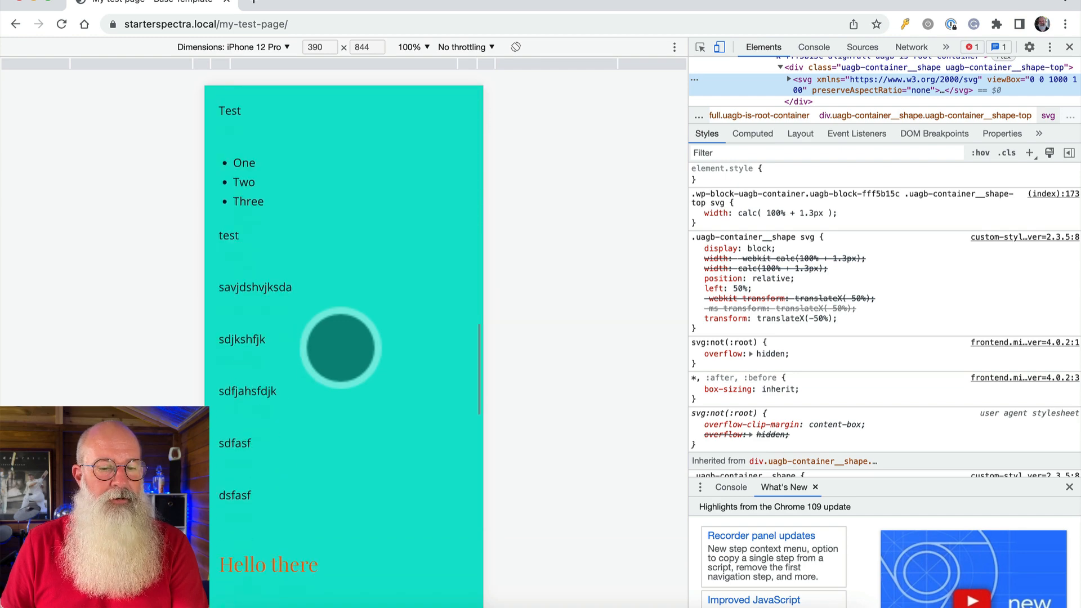
pyautogui.scroll(-5, 341, 347)
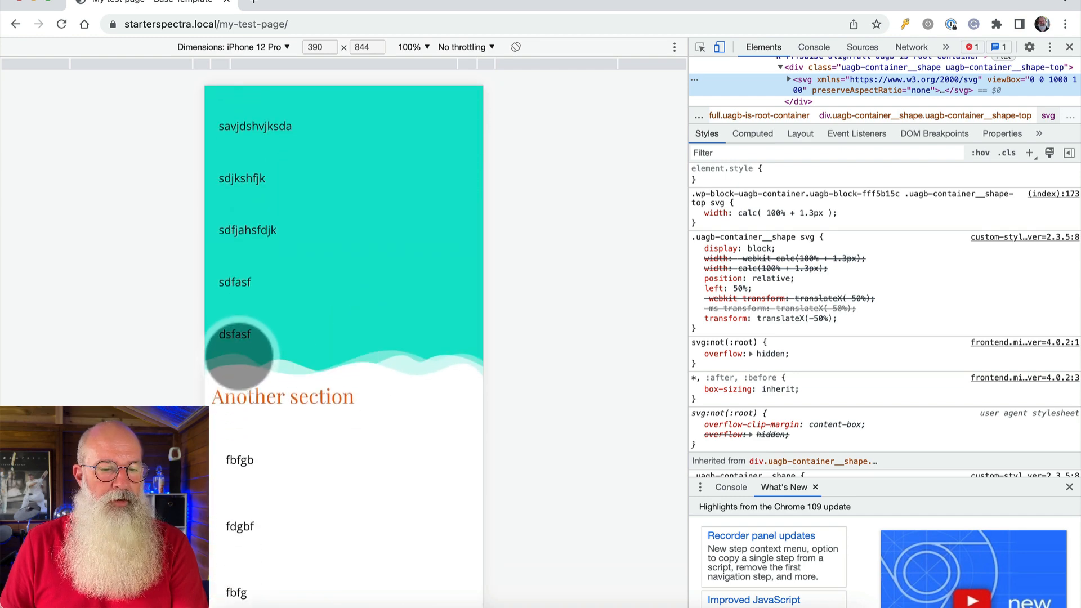
pyautogui.scroll(6, 240, 356)
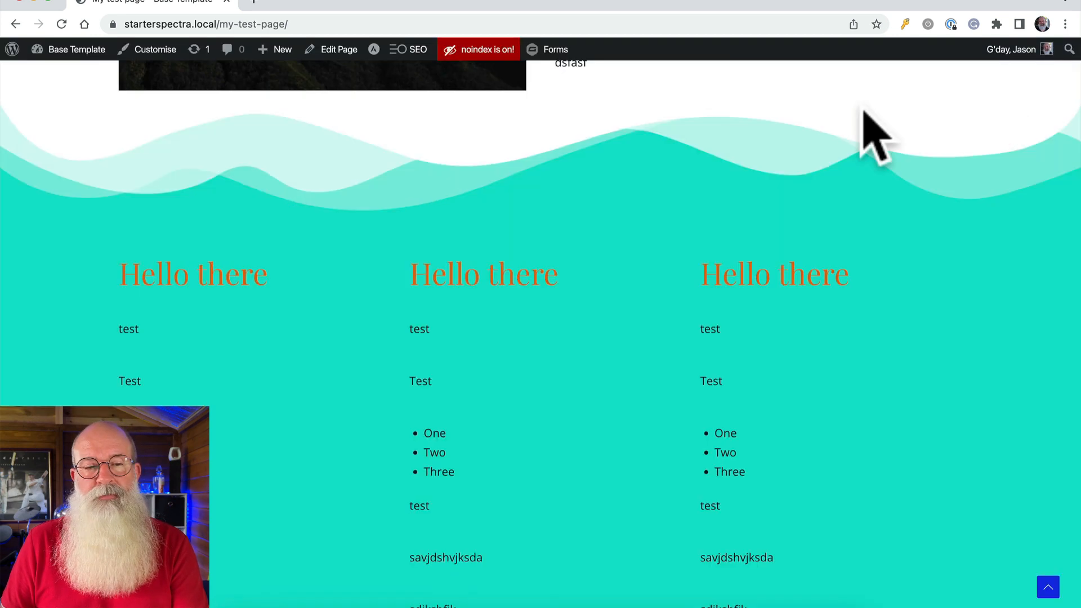
pyautogui.click(1070, 47)
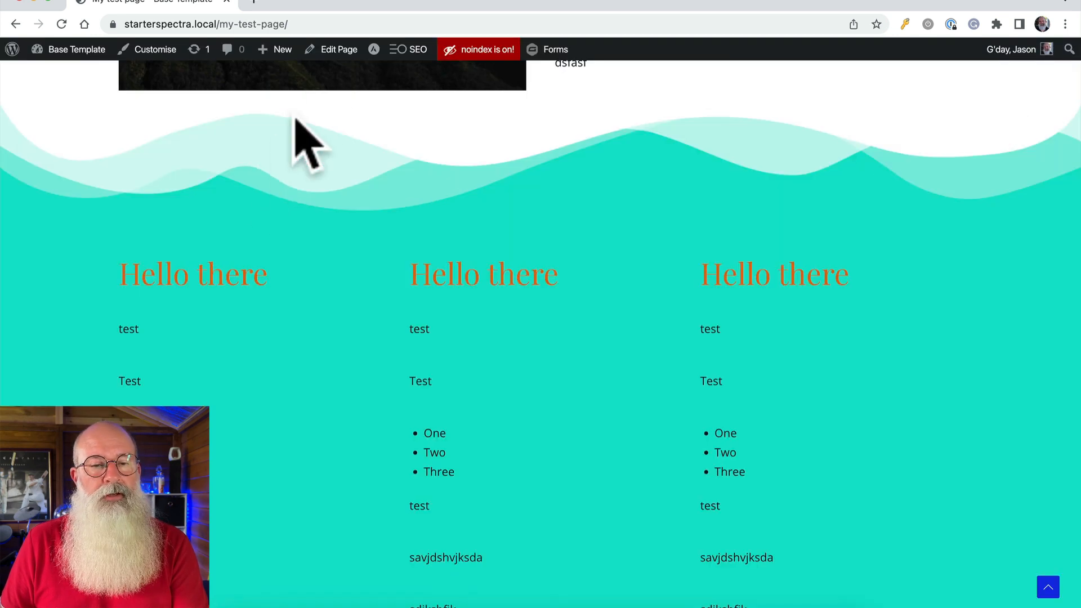
# Step: Reopen the page for editing and show the spacing settings of the three-column container
pyautogui.click(336, 51)
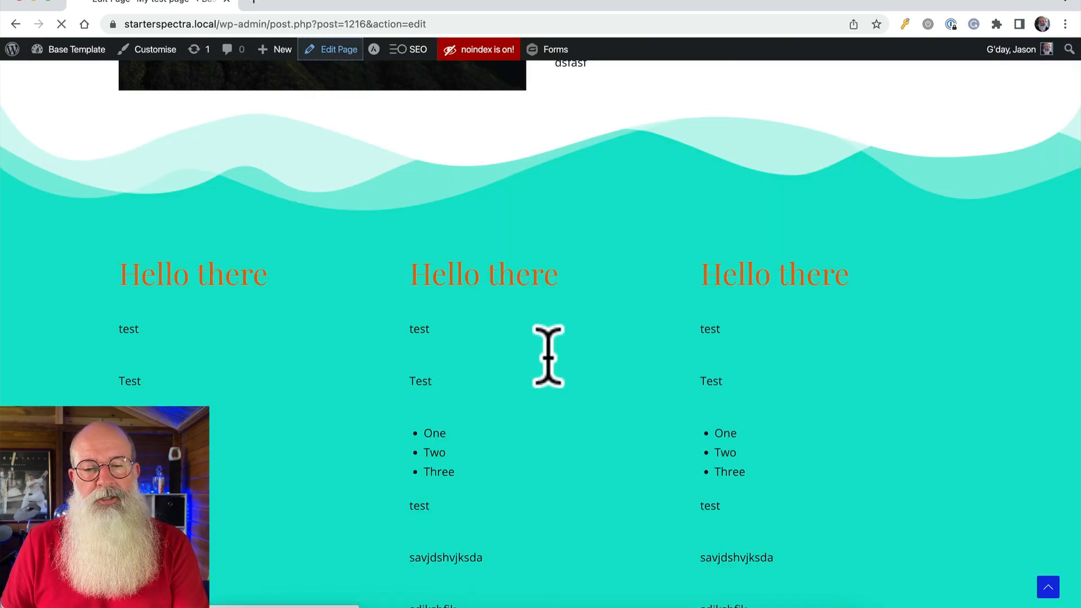
pyautogui.scroll(-10, 572, 358)
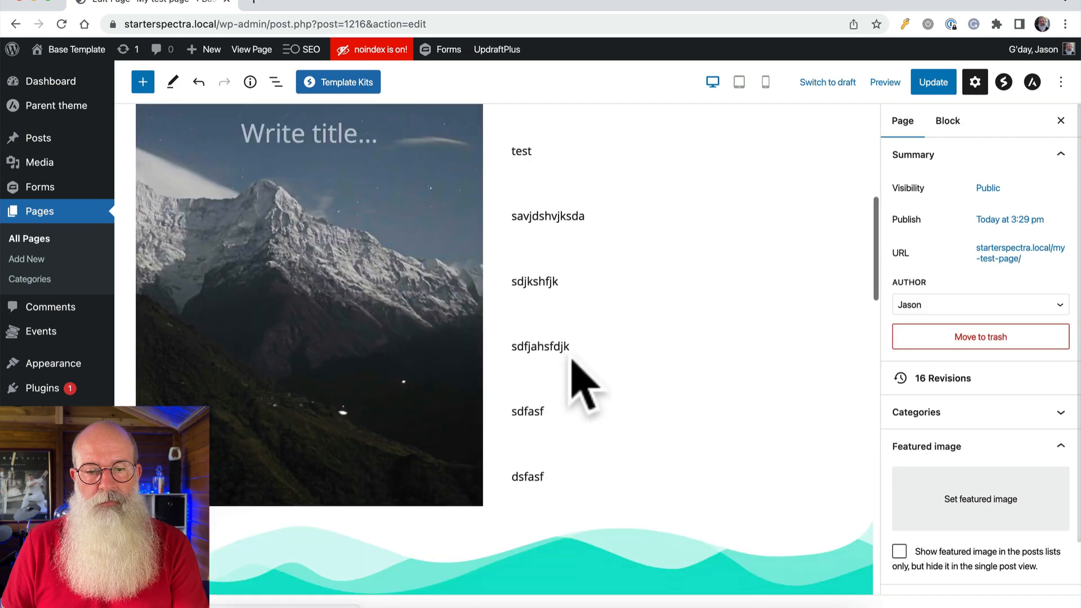
pyautogui.click(585, 279)
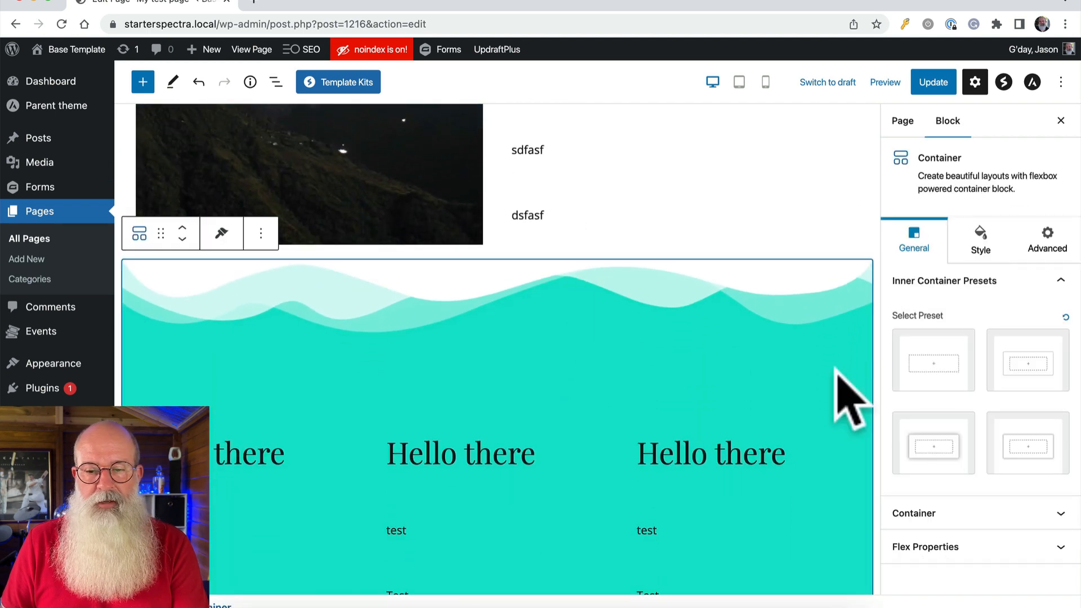
pyautogui.click(985, 246)
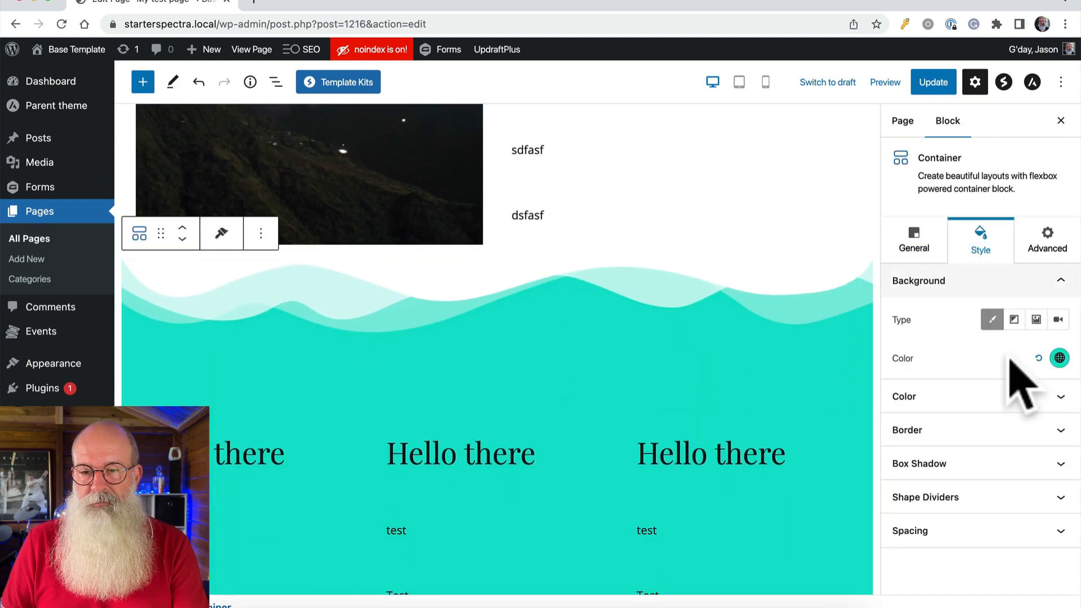
pyautogui.click(965, 532)
pyautogui.scroll(-3, 964, 417)
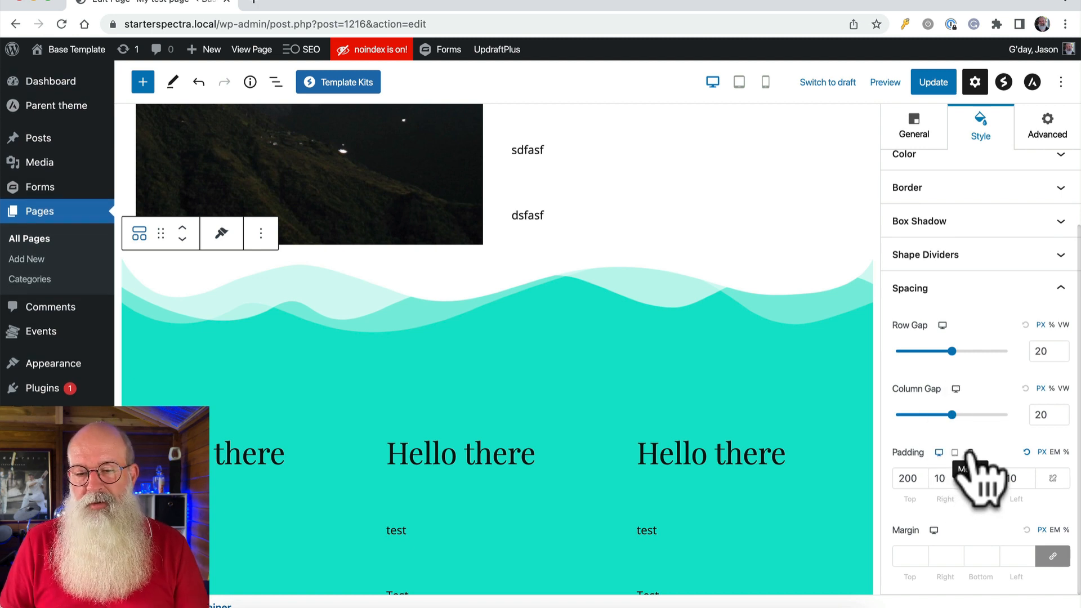
# Step: Check the container's mobile padding in the phone preview and return to the desktop preview
pyautogui.click(970, 452)
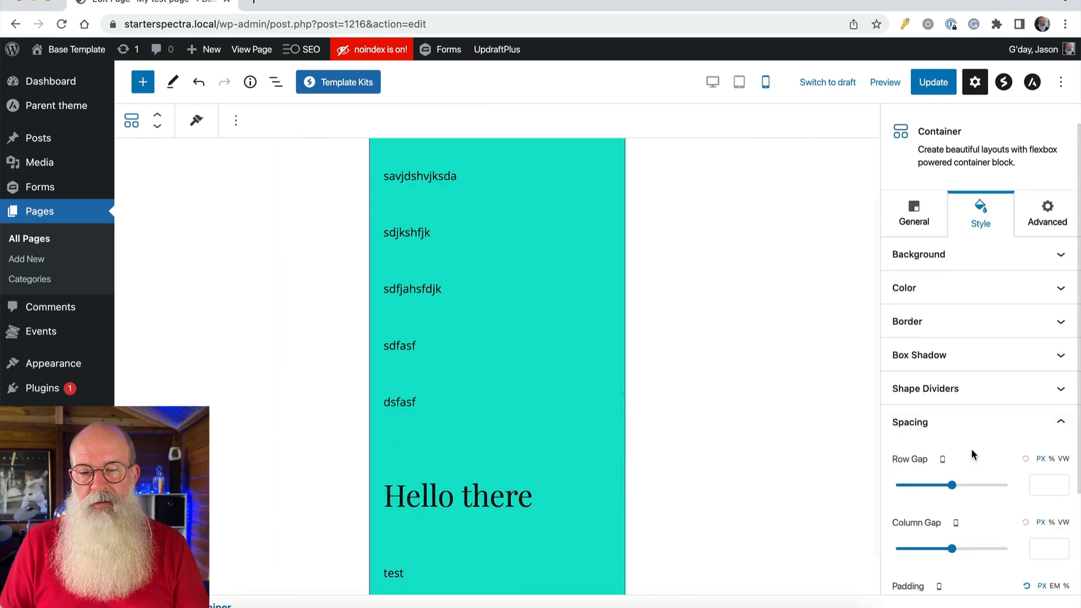
pyautogui.scroll(-4, 970, 456)
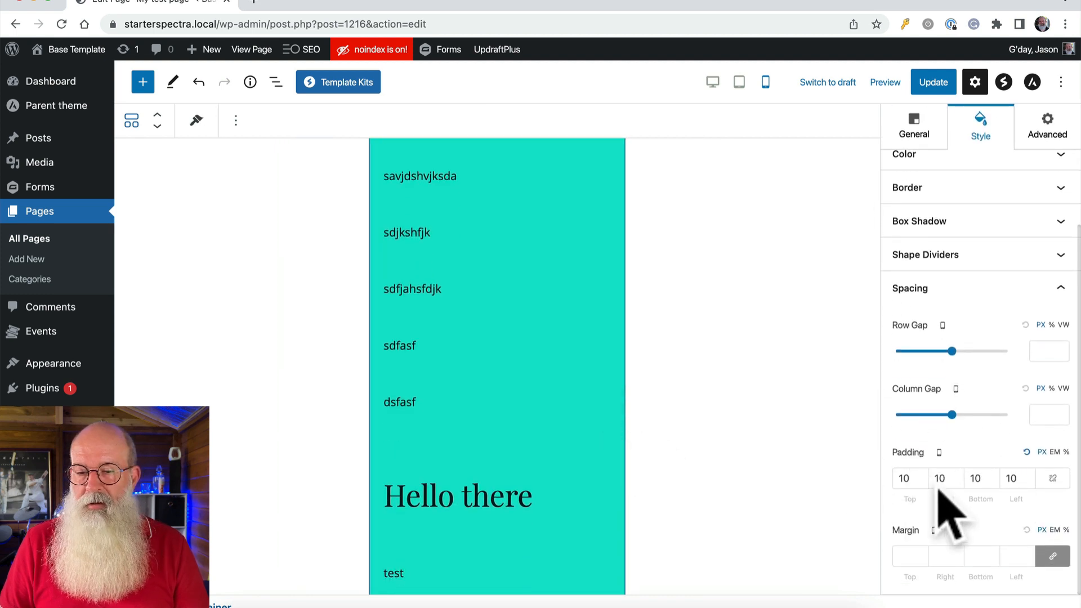
pyautogui.scroll(-4, 487, 395)
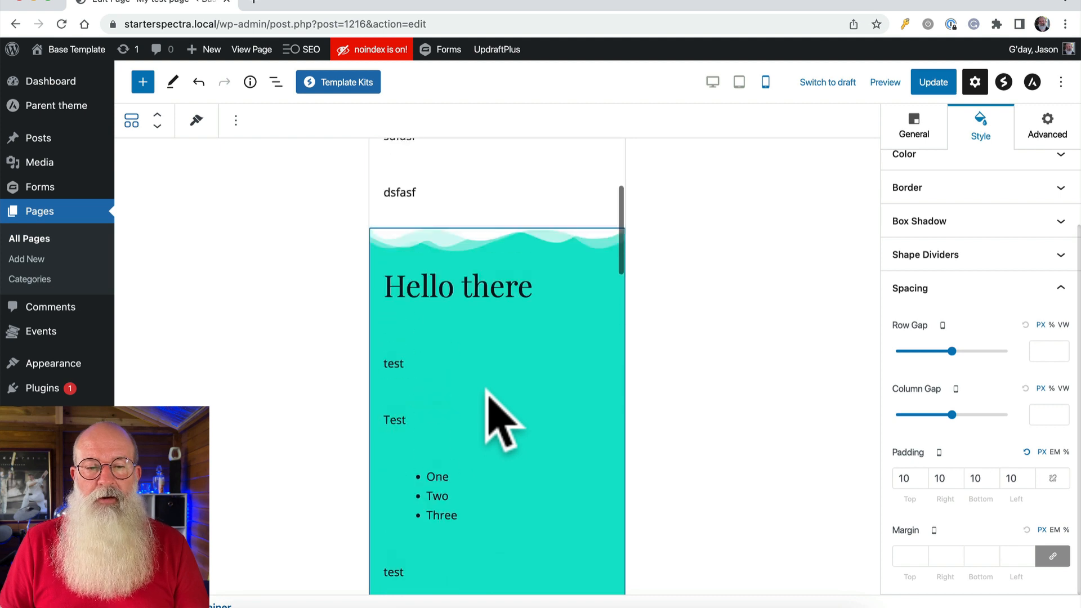
pyautogui.scroll(3, 498, 405)
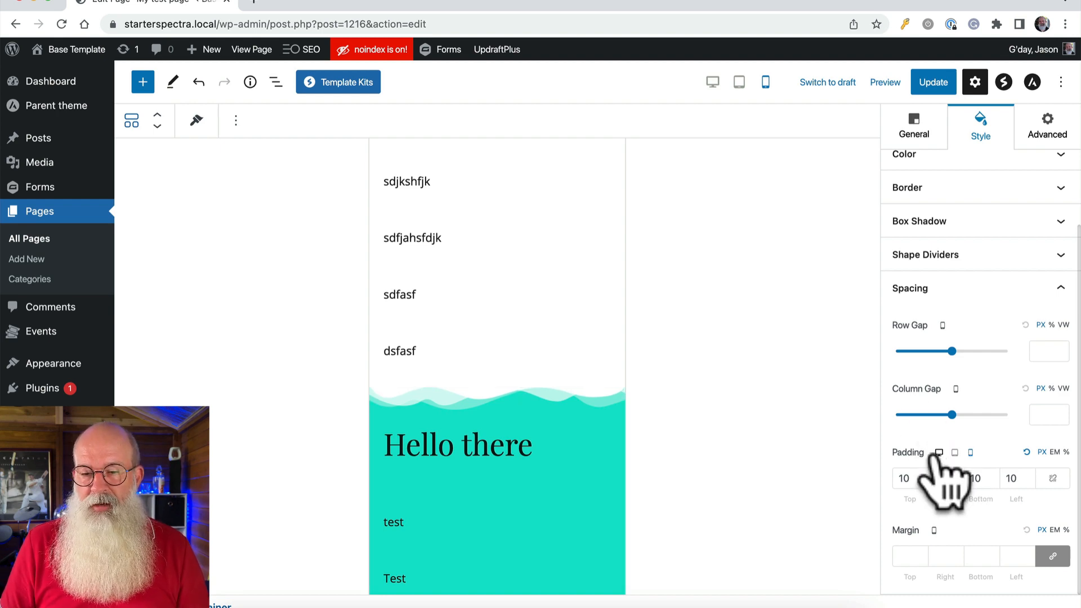
pyautogui.click(937, 454)
pyautogui.scroll(-10, 856, 458)
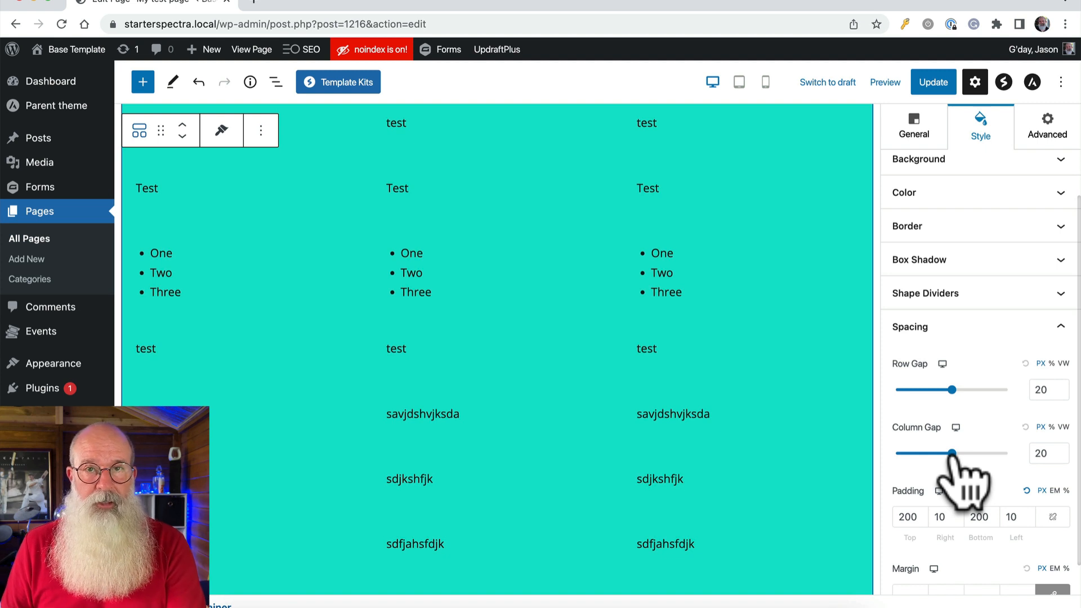
# Step: Save the page and look over the three-column section on its live version
pyautogui.click(933, 82)
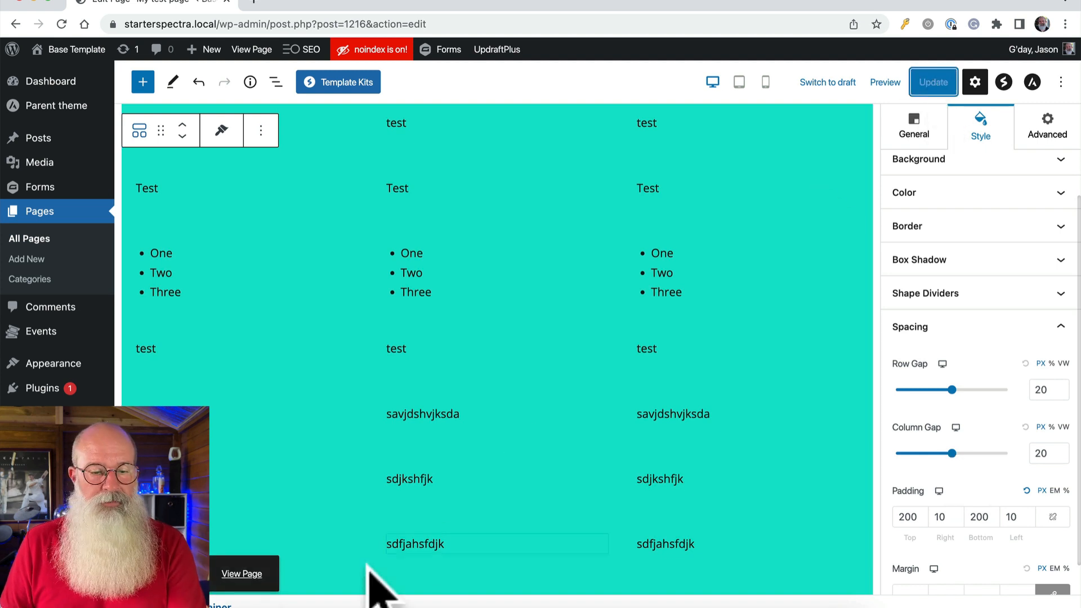
pyautogui.click(242, 574)
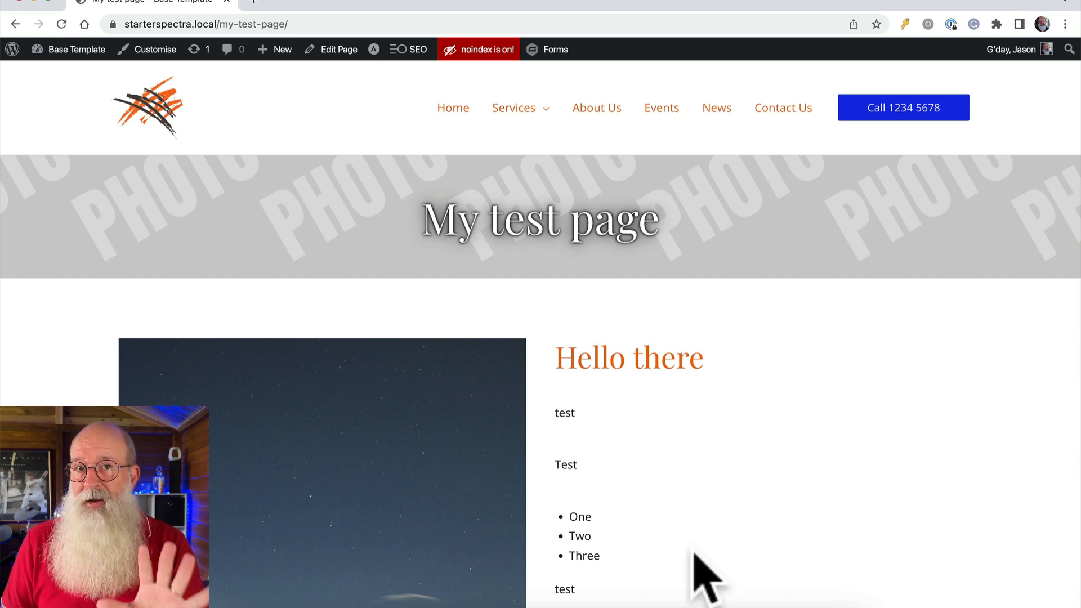
pyautogui.scroll(-20, 704, 574)
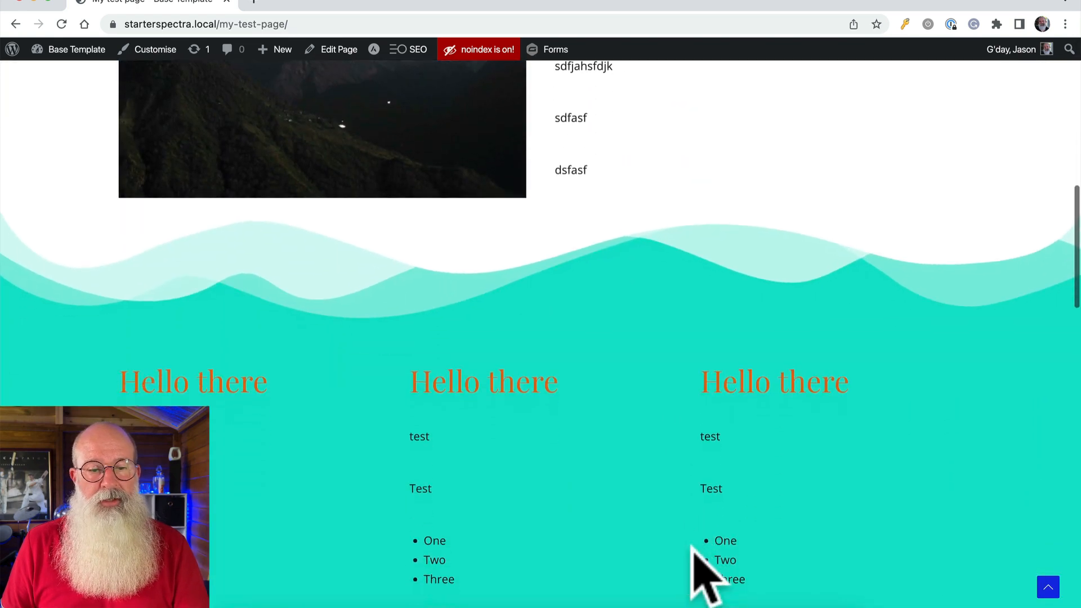
pyautogui.scroll(20, 695, 560)
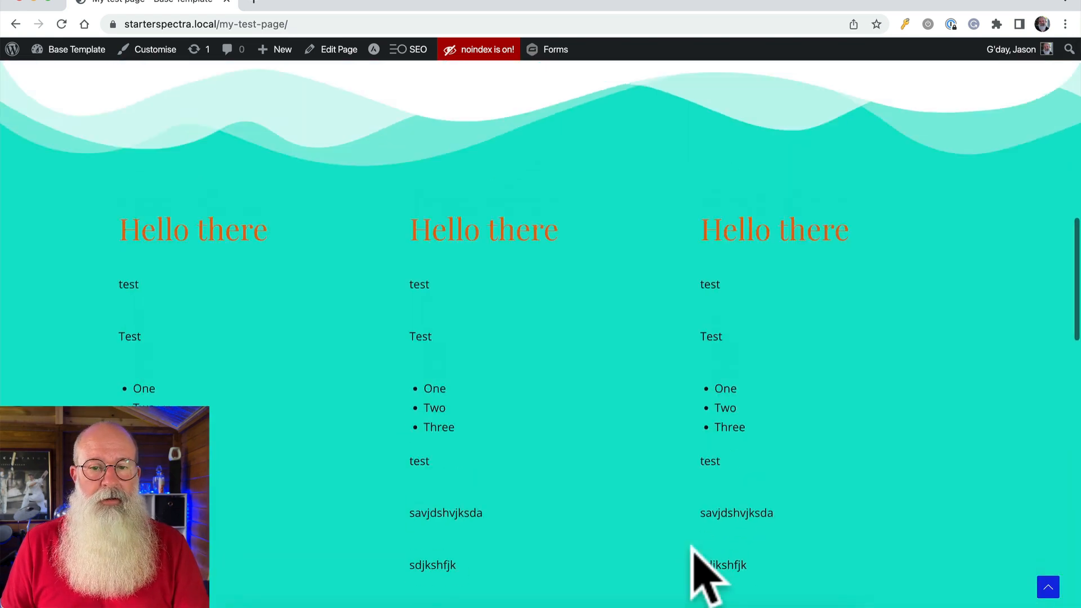
# Step: Open the developer tools on the live page and turn on device emulation, keeping the iPhone 12 Pro dimensions
pyautogui.rightClick(896, 471)
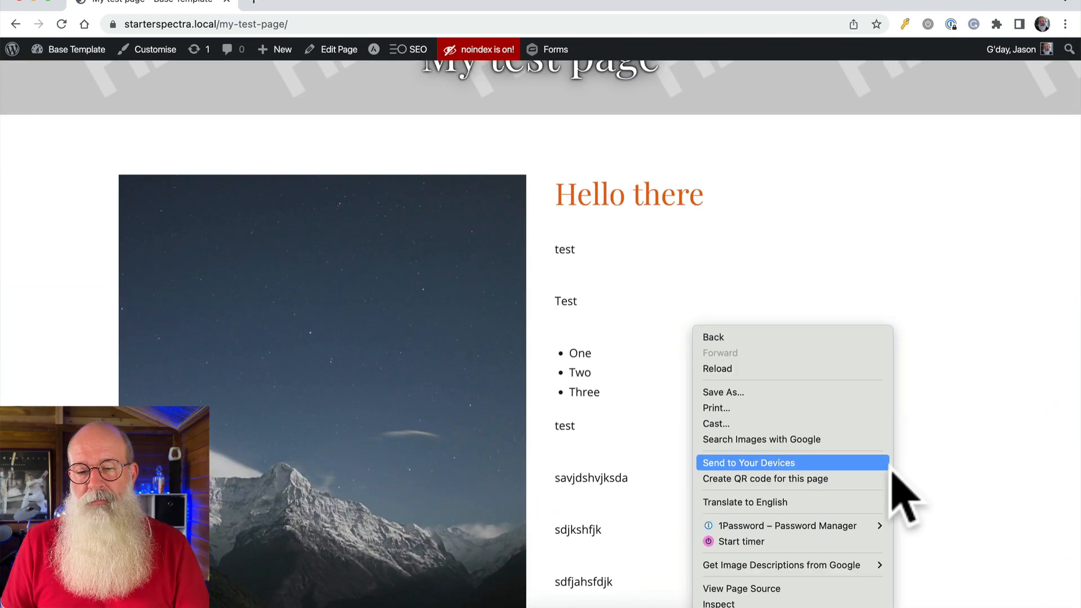
pyautogui.click(783, 602)
pyautogui.click(719, 47)
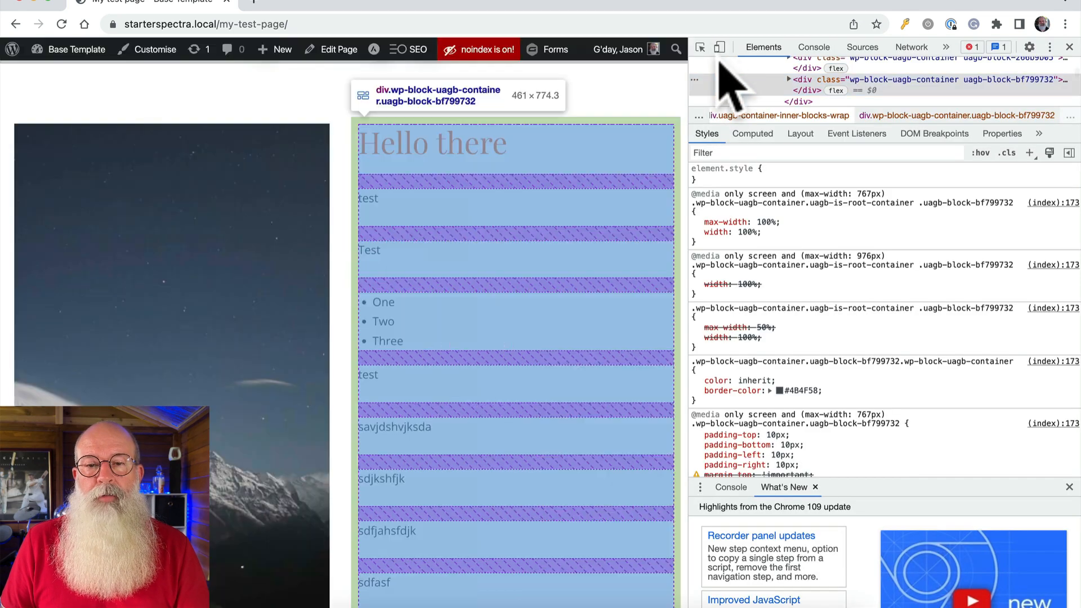
pyautogui.click(720, 48)
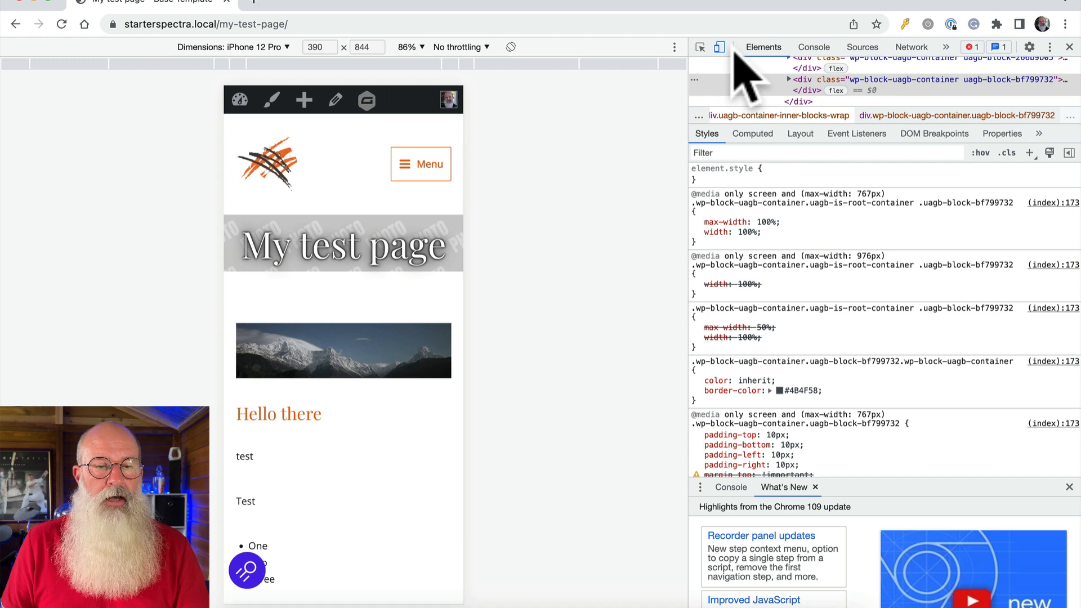
pyautogui.click(284, 48)
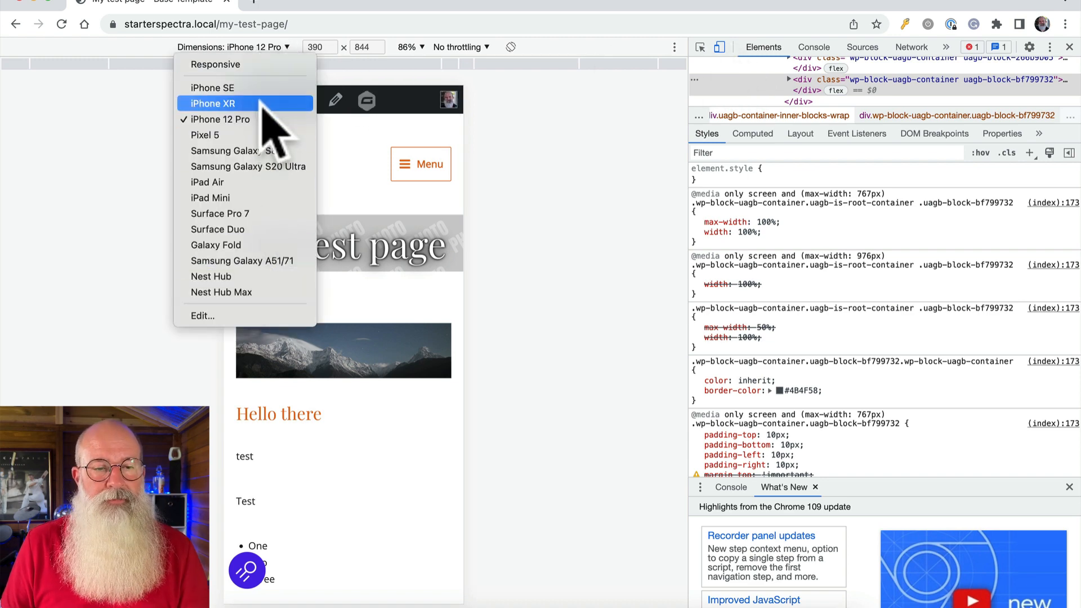
pyautogui.click(358, 357)
# Step: Examine how the wave divider sits against the column headings in the mobile emulation, and close the developer tools
pyautogui.scroll(-10, 357, 361)
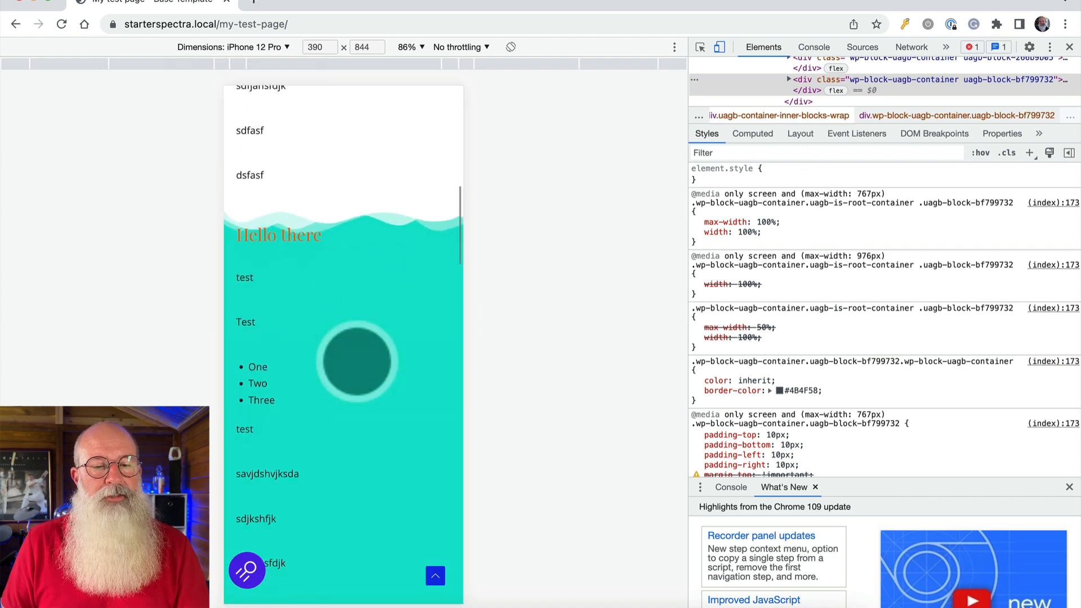
pyautogui.scroll(-5, 357, 361)
pyautogui.scroll(12, 357, 362)
pyautogui.scroll(-6, 356, 362)
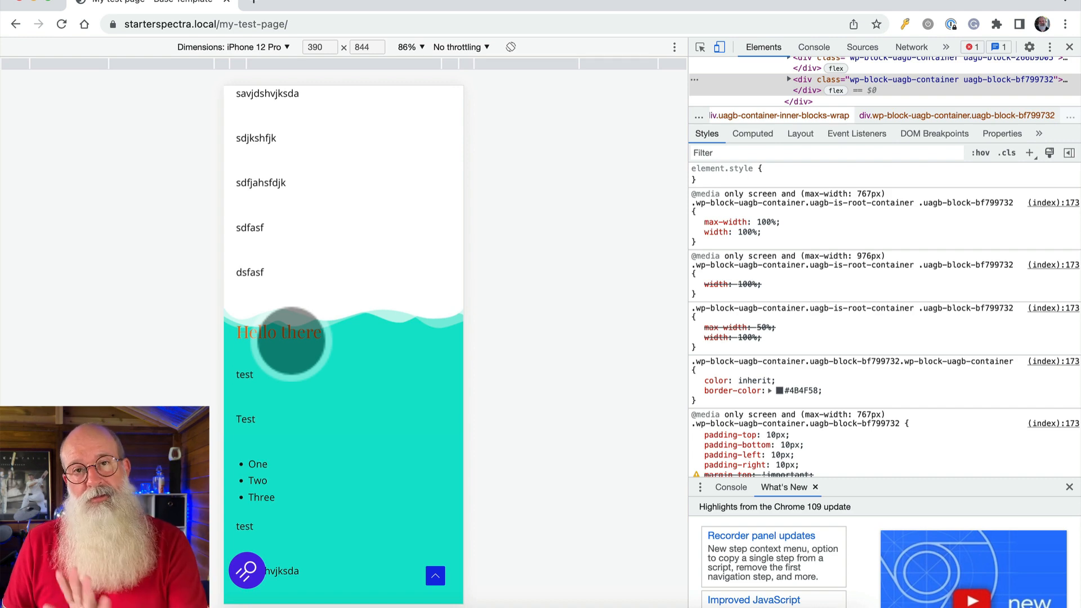
pyautogui.scroll(-1, 292, 341)
pyautogui.scroll(-7, 291, 341)
pyautogui.scroll(15, 290, 340)
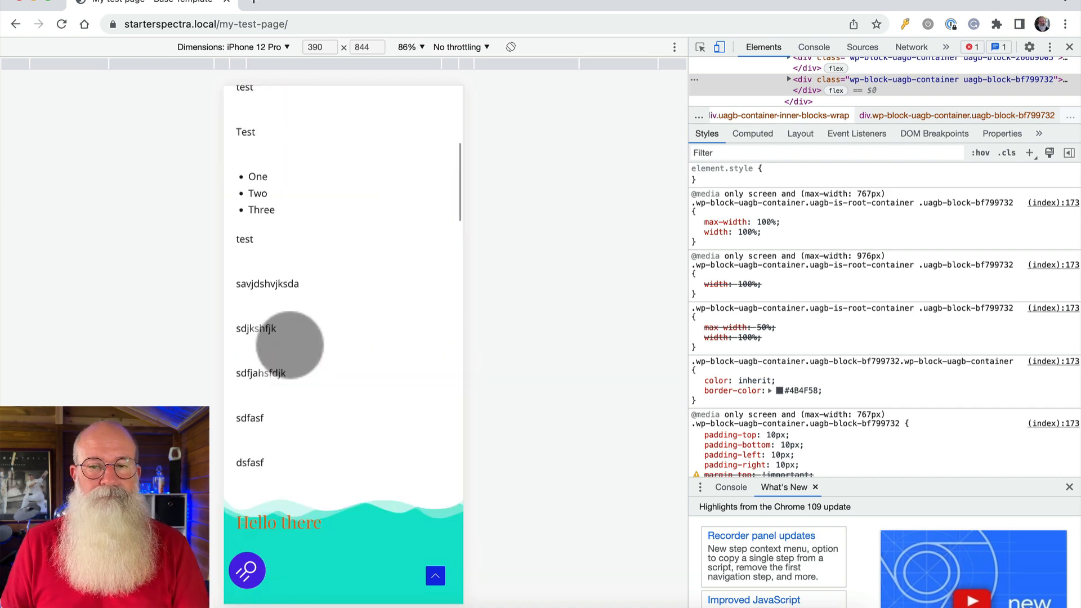
pyautogui.click(1069, 47)
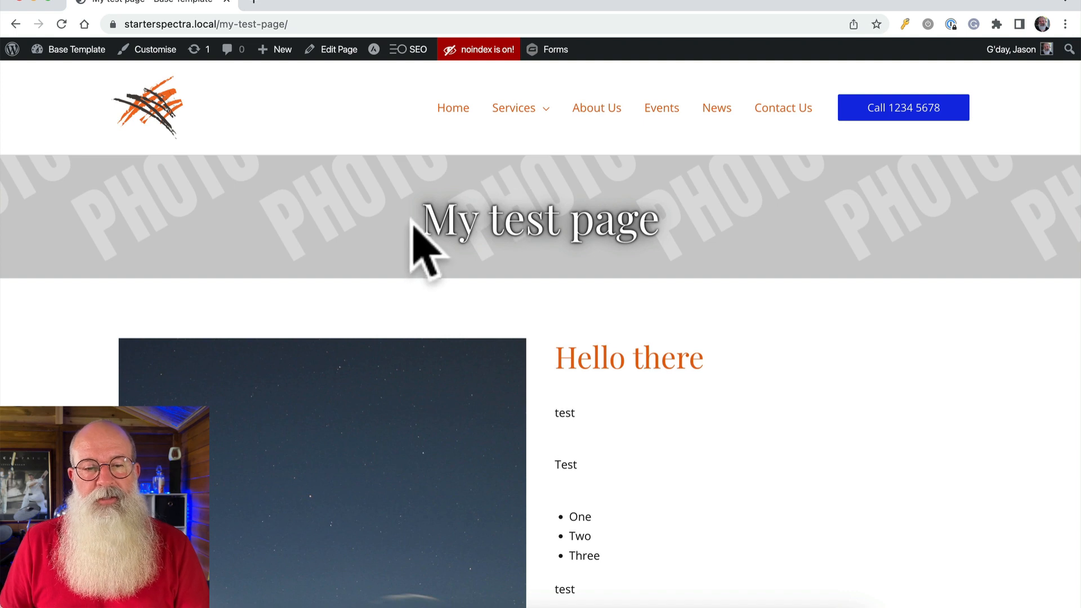
# Step: Reopen the page for editing and place the text cursor at the end of the "My test page" title
pyautogui.moveTo(414, 221); pyautogui.dragTo(695, 222)
pyautogui.click(695, 221)
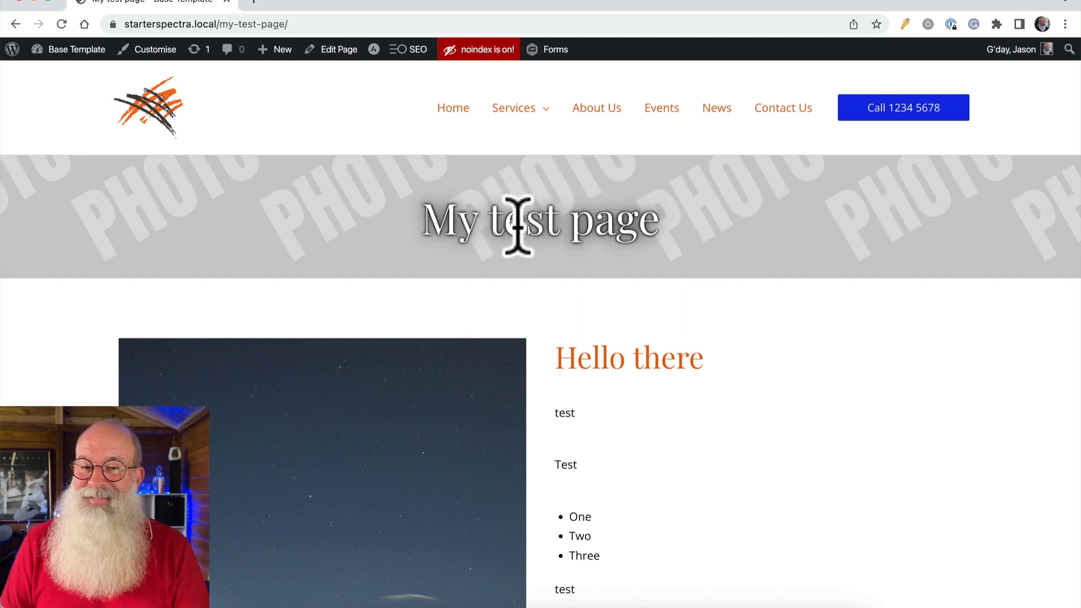
pyautogui.click(340, 54)
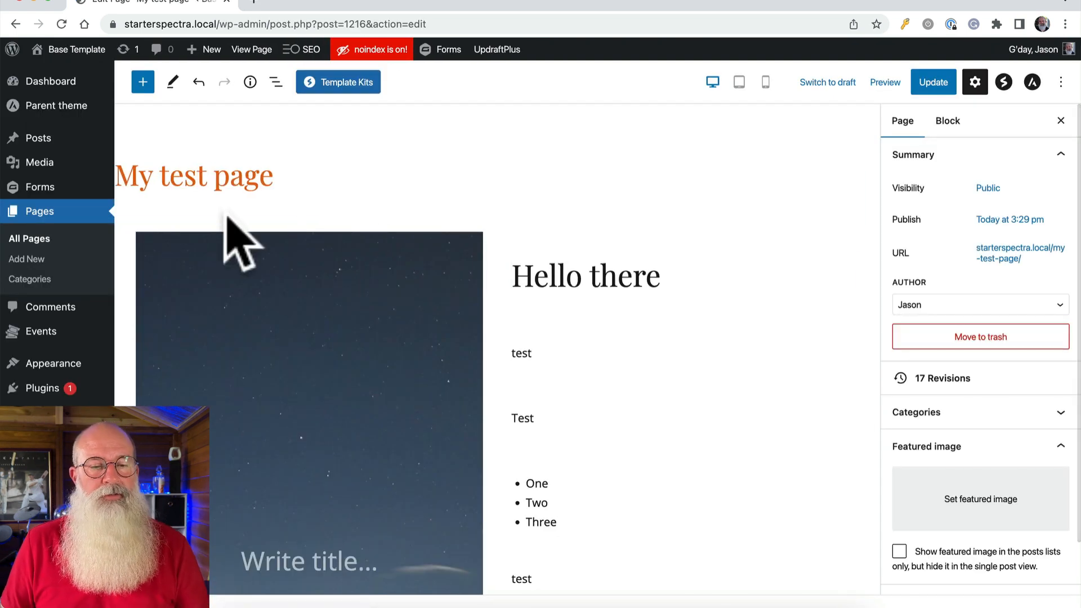
pyautogui.tripleClick(222, 174)
pyautogui.click(280, 175)
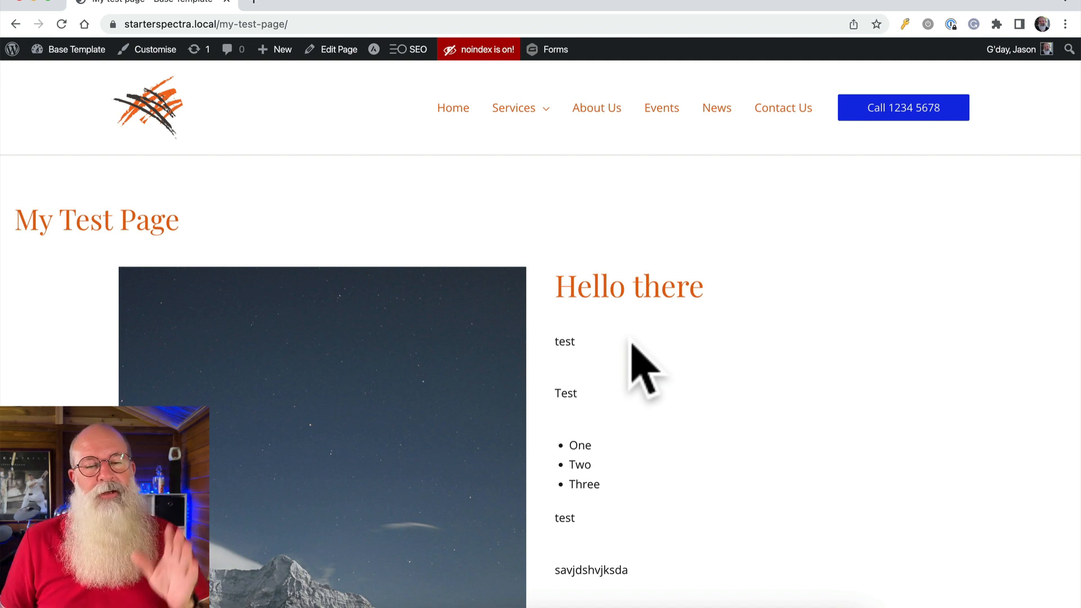
# Step: Reopen the page for editing and disable its "My test page" title so it is hidden on the live page
pyautogui.moveTo(33, 220); pyautogui.dragTo(152, 220)
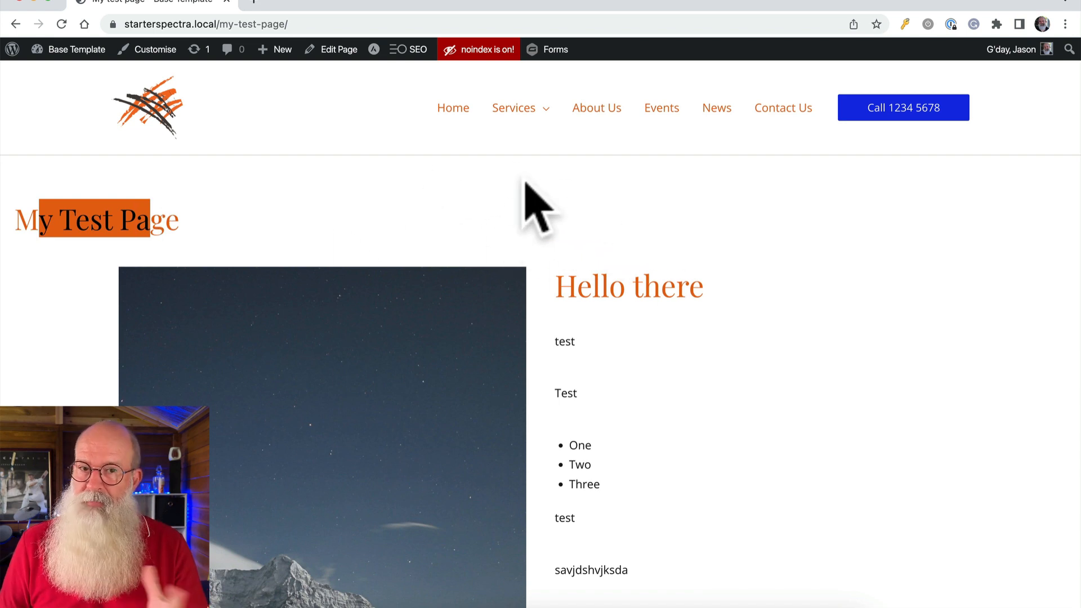
pyautogui.click(137, 215)
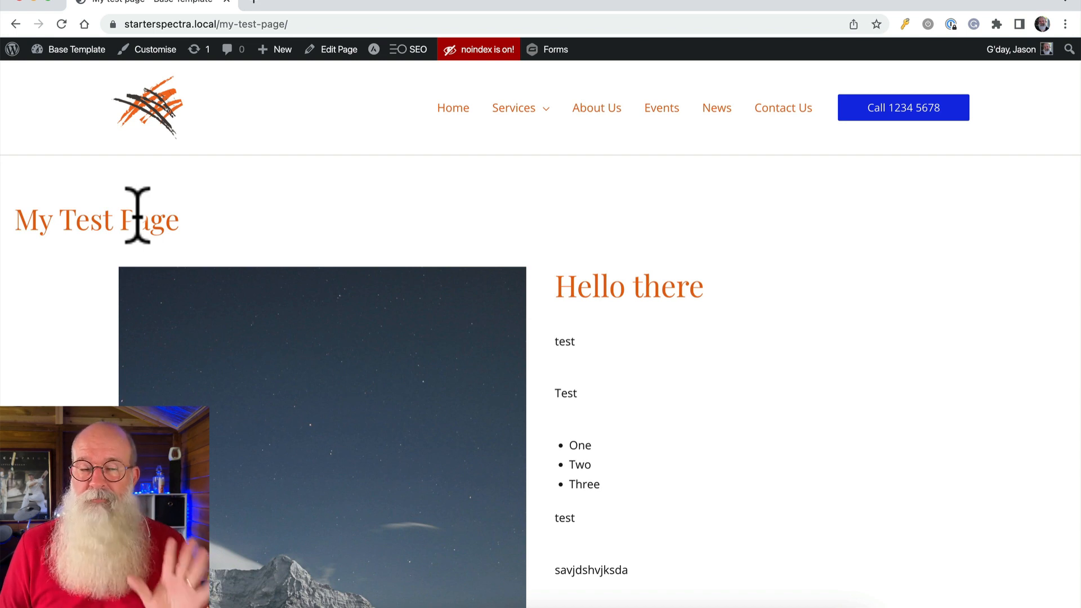
pyautogui.click(336, 51)
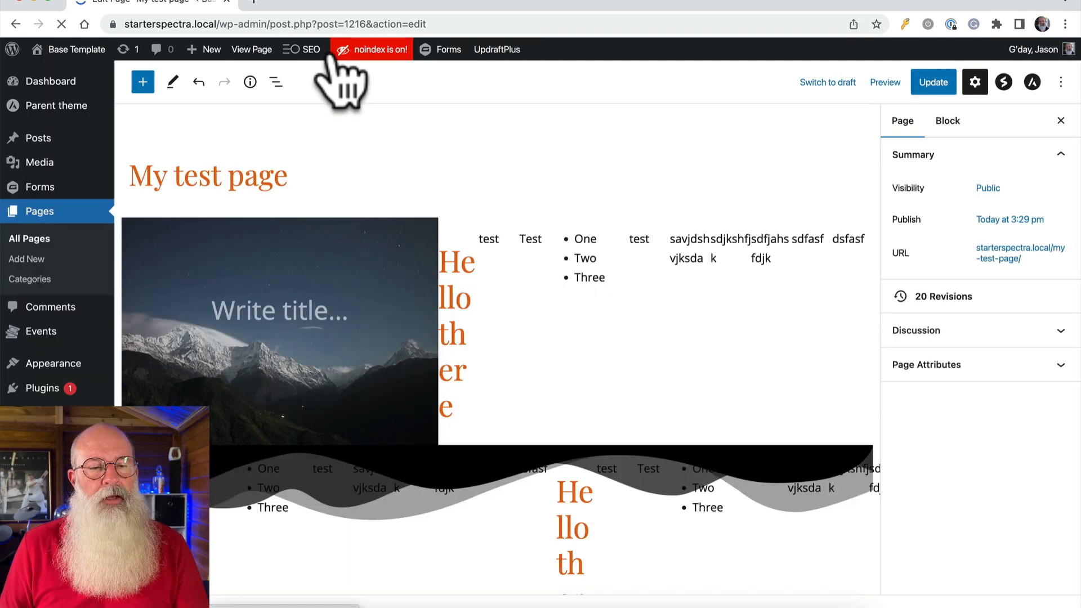
pyautogui.click(299, 175)
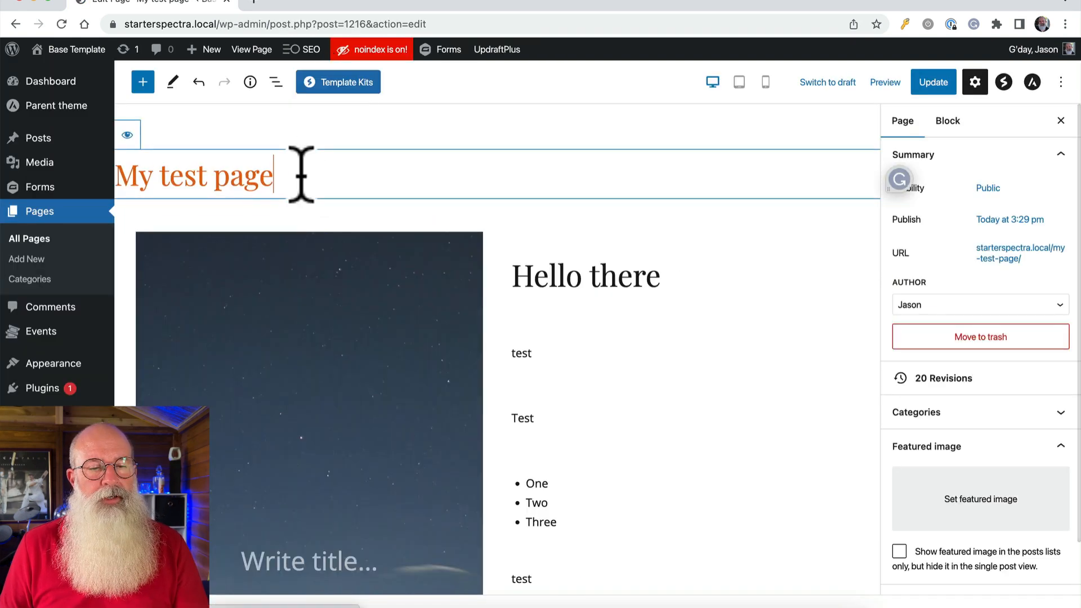
pyautogui.click(127, 136)
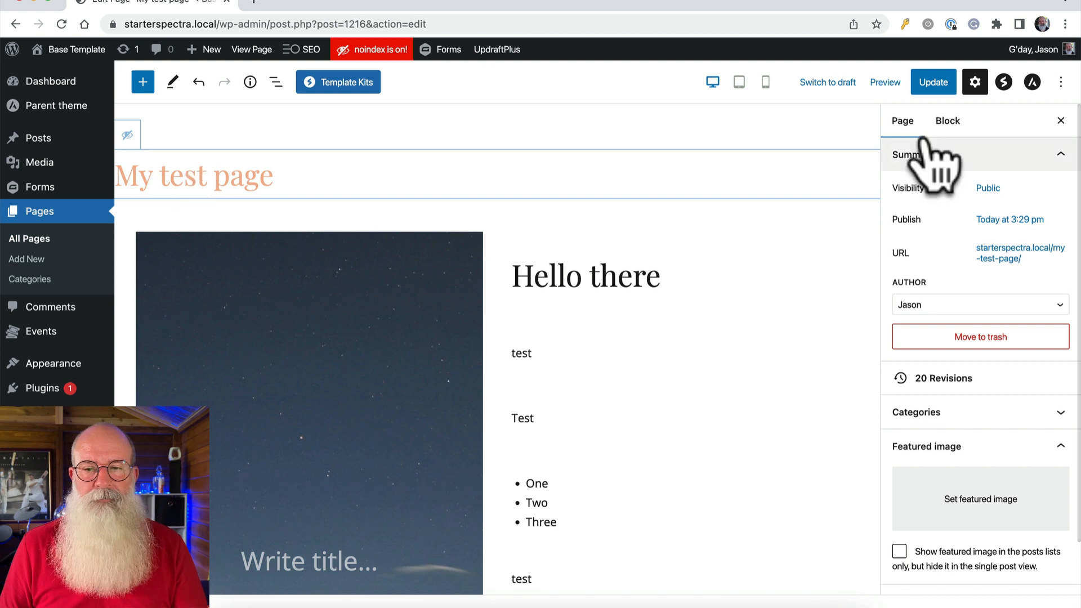
# Step: Save the page with the hidden title and view its live version
pyautogui.click(935, 83)
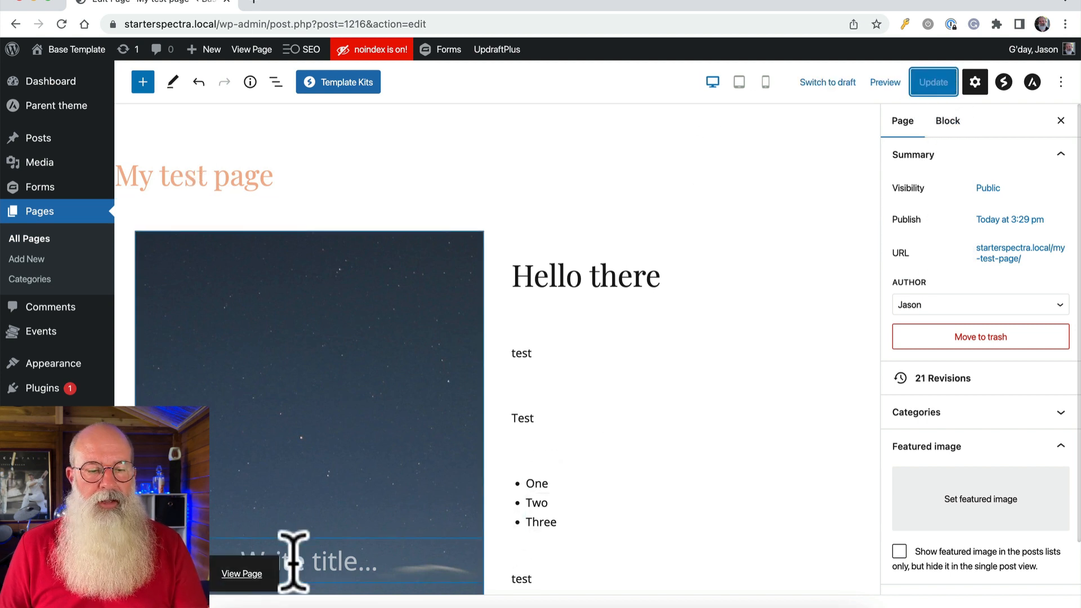
pyautogui.moveTo(665, 362)
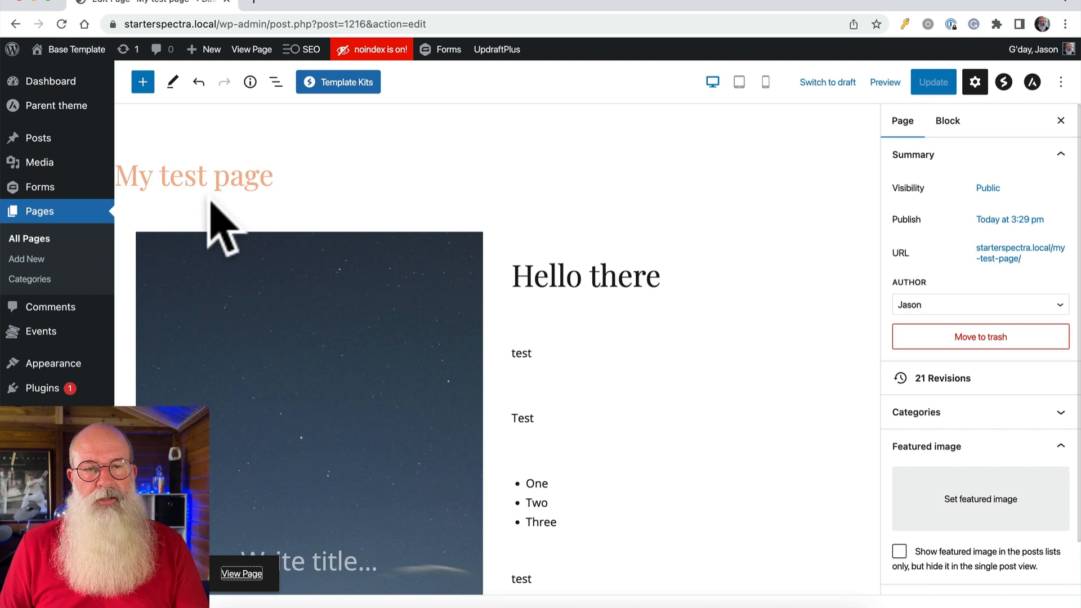
pyautogui.click(242, 575)
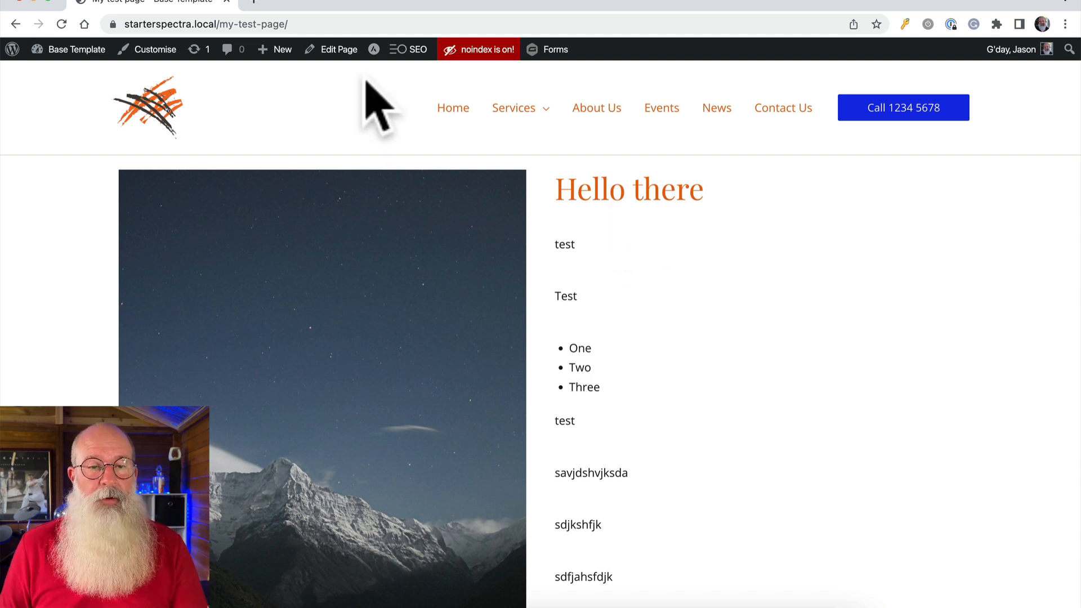
# Step: Reopen the page for editing and insert a Cover block directly below the page title
pyautogui.click(332, 50)
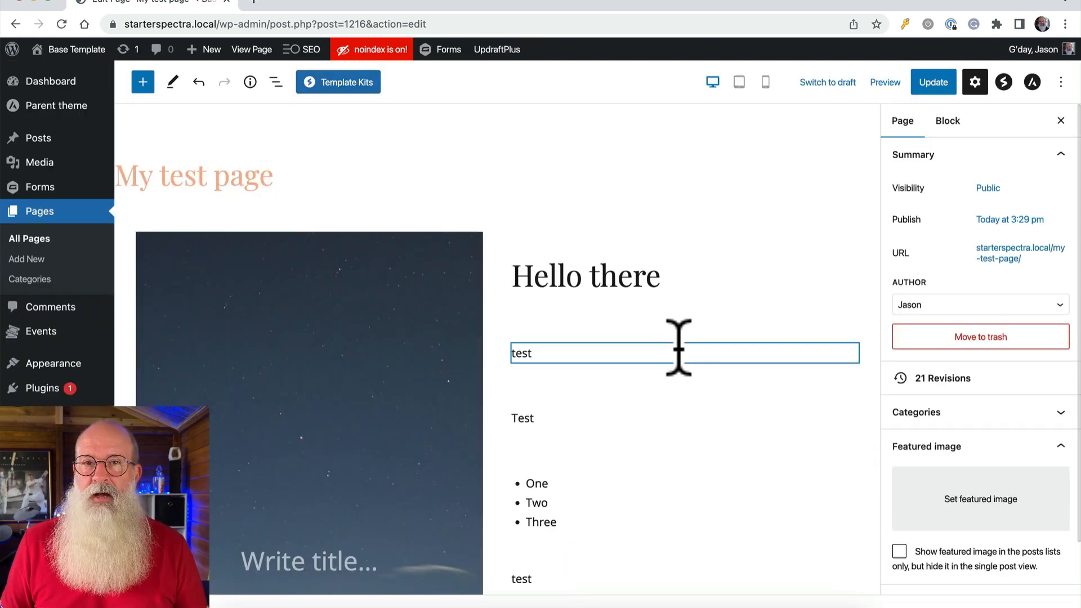
pyautogui.click(473, 296)
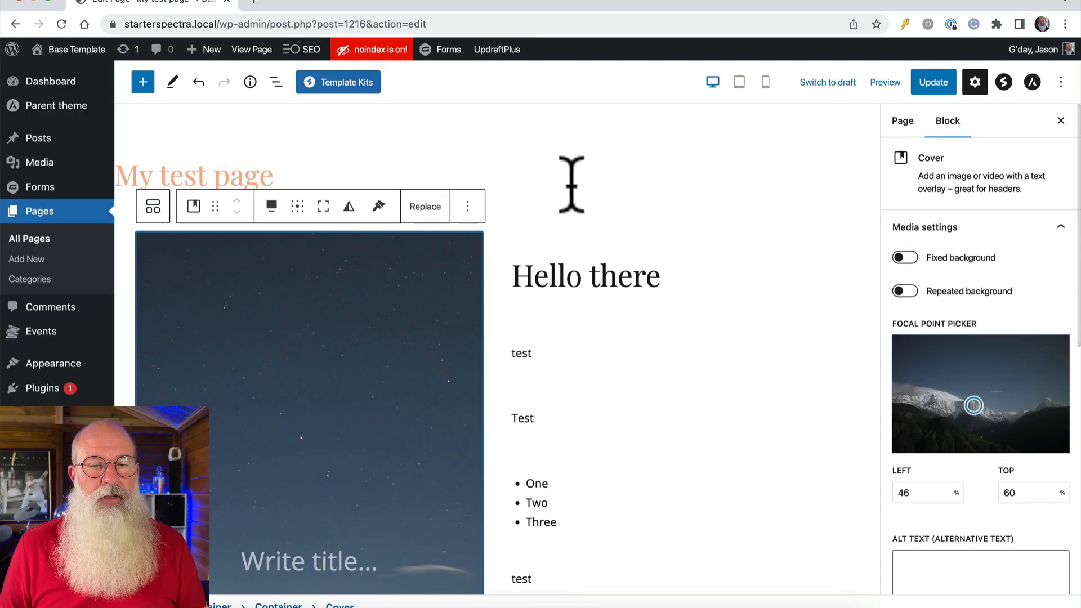
pyautogui.click(676, 187)
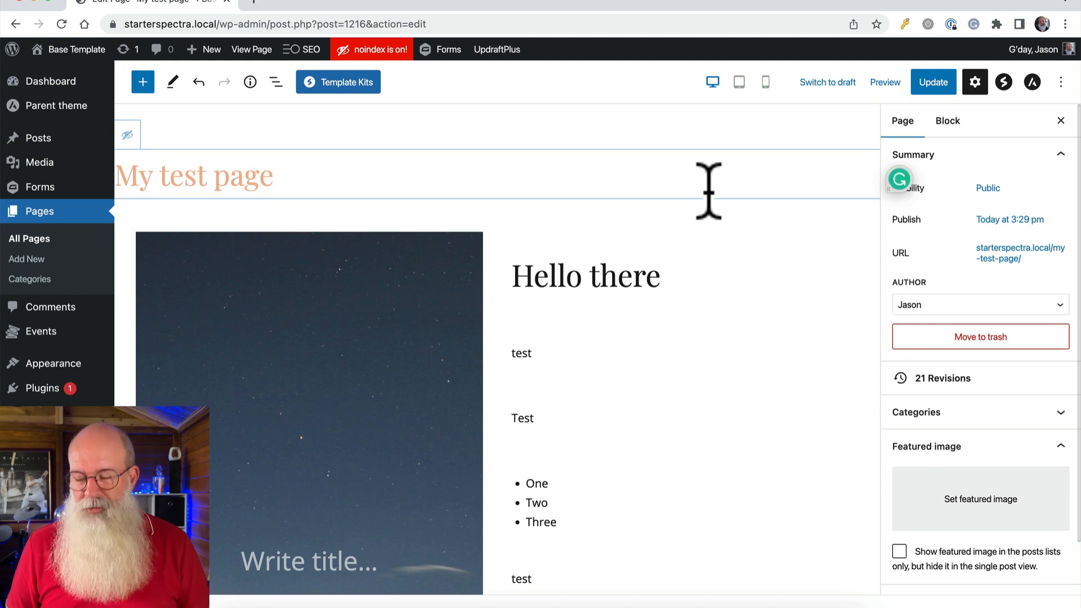
pyautogui.press('Return')
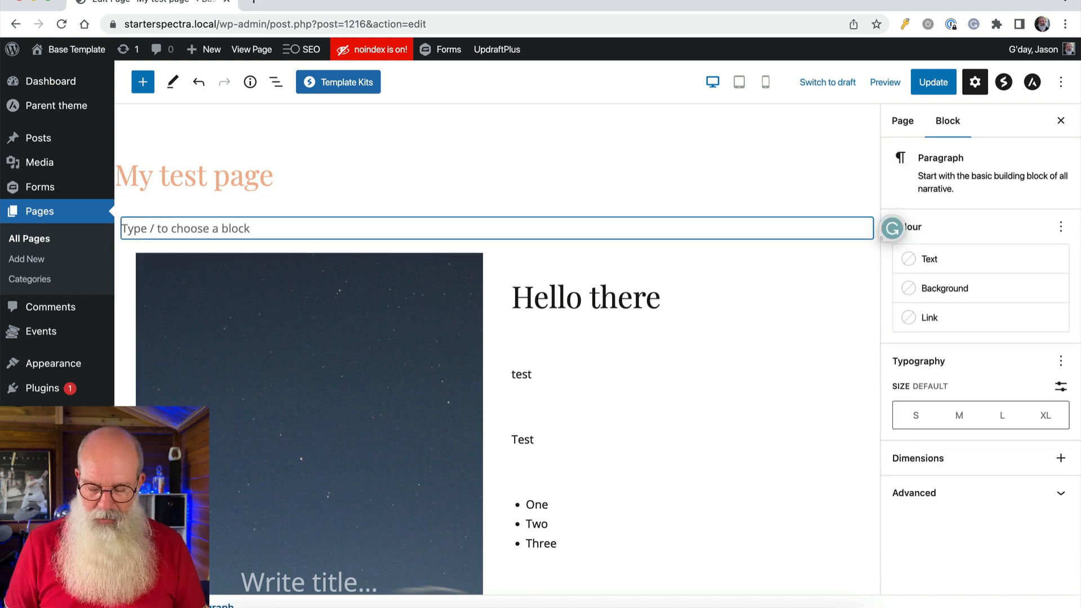
pyautogui.write('/cov')
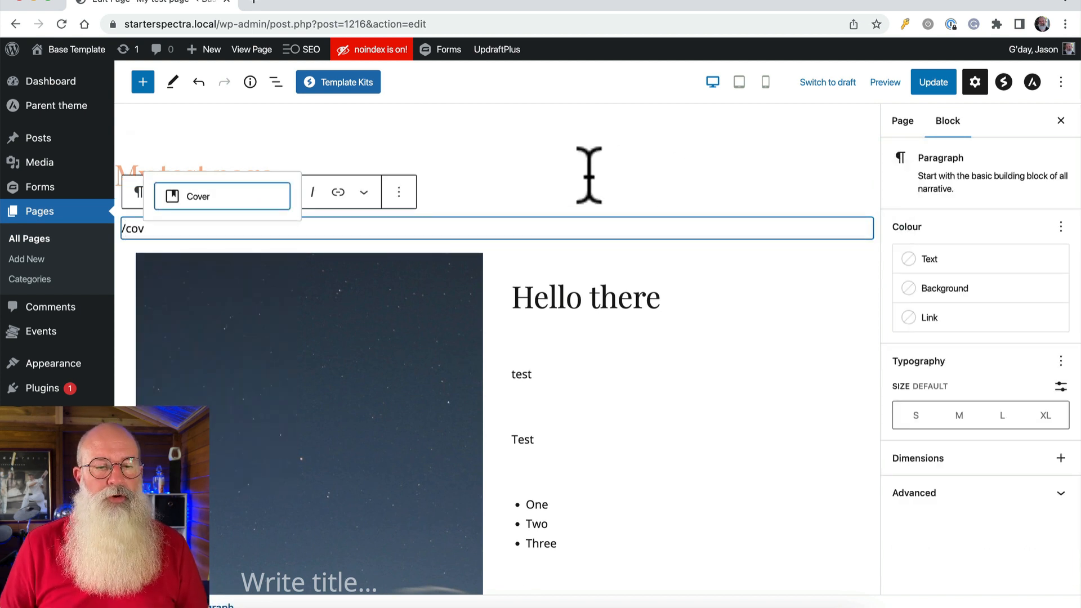
pyautogui.click(260, 200)
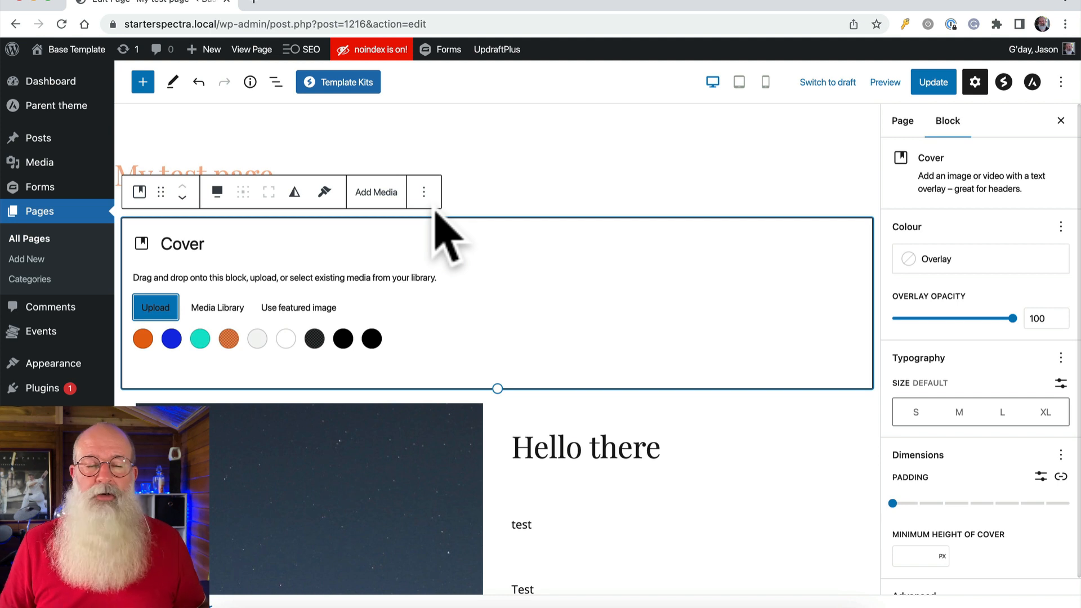
# Step: Choose mt-sample-background.jpg from the media library as the cover's background image
pyautogui.click(218, 307)
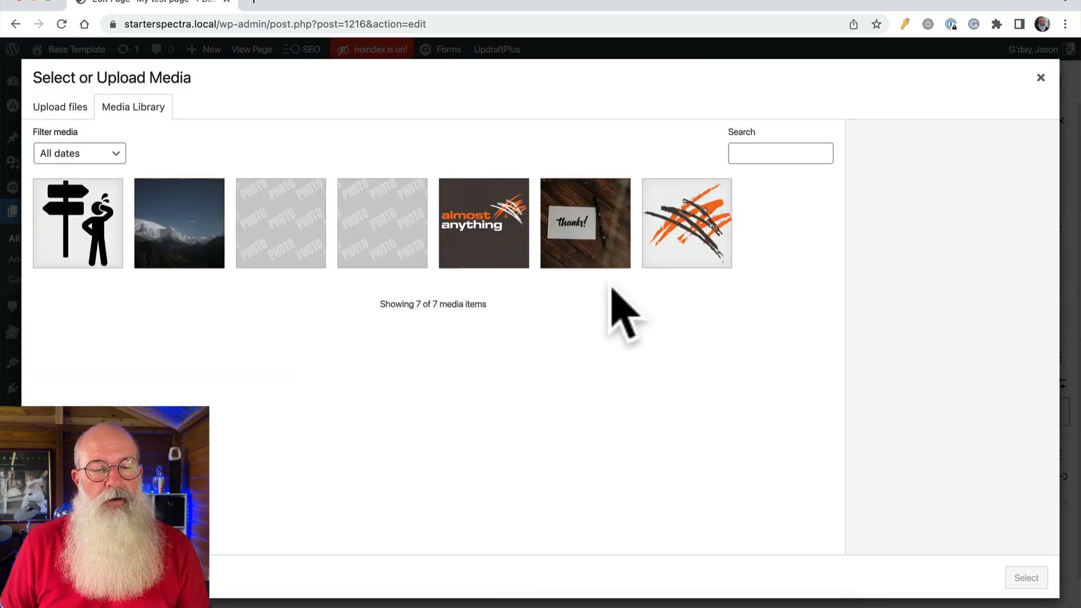
pyautogui.click(169, 243)
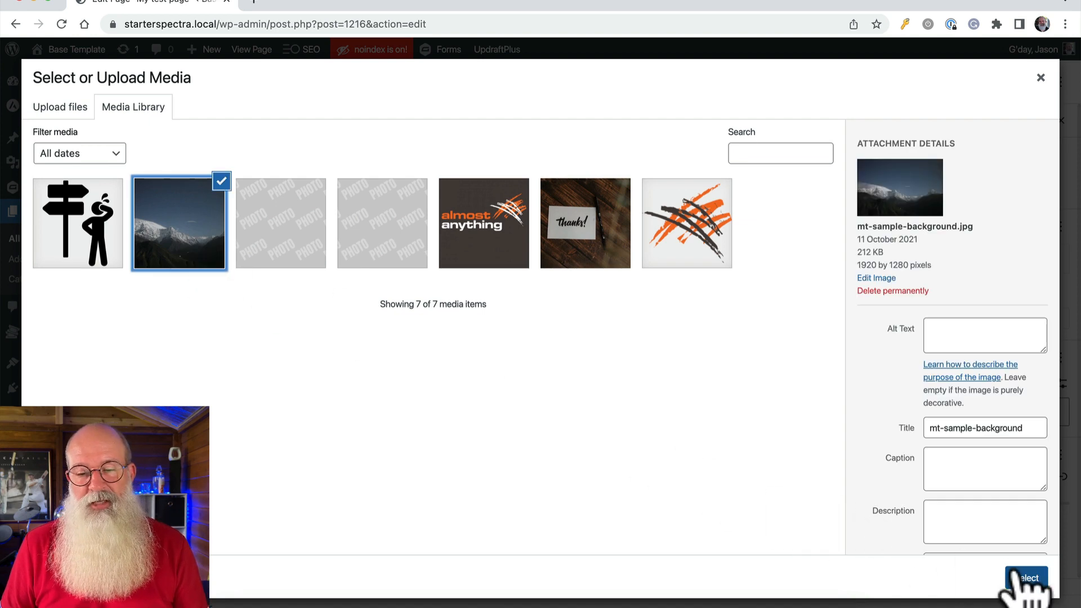
pyautogui.click(1022, 575)
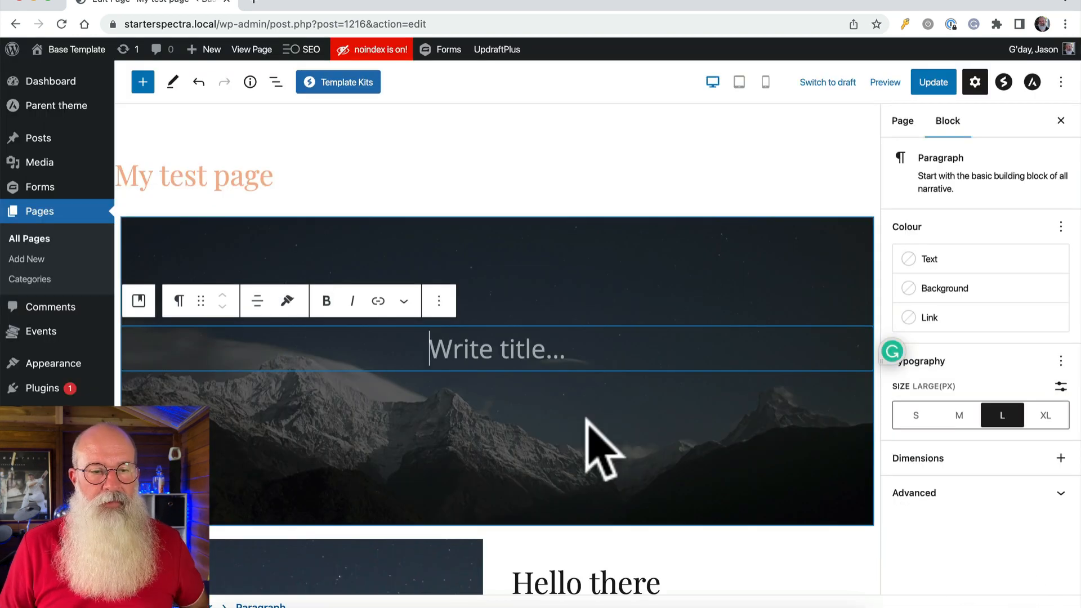
# Step: Enter "My test page" as the title text inside the cover
pyautogui.write('My test ')
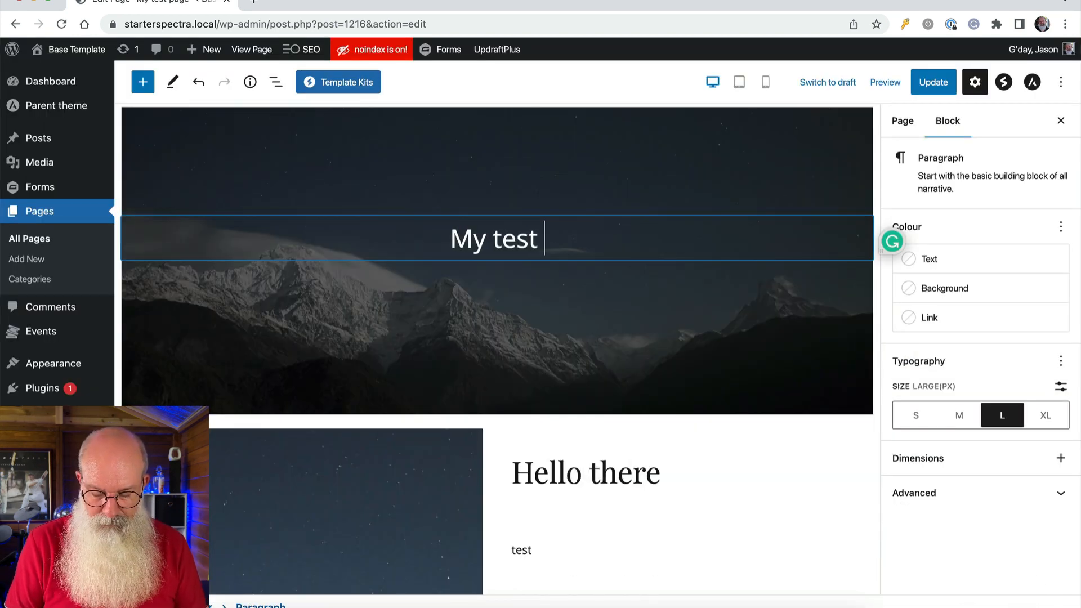
pyautogui.write('page')
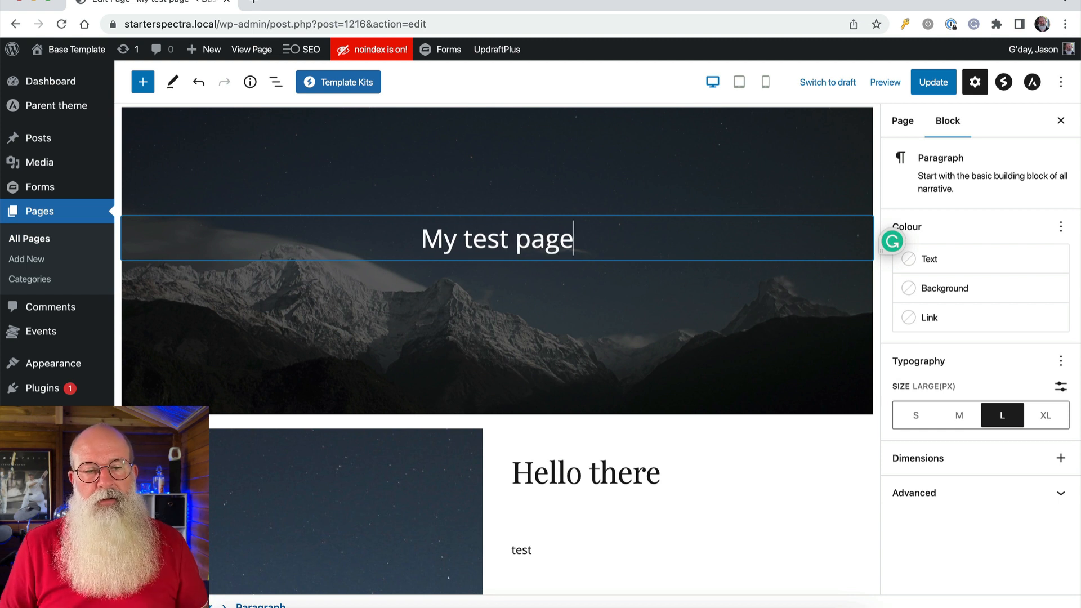
pyautogui.scroll(3, 497, 349)
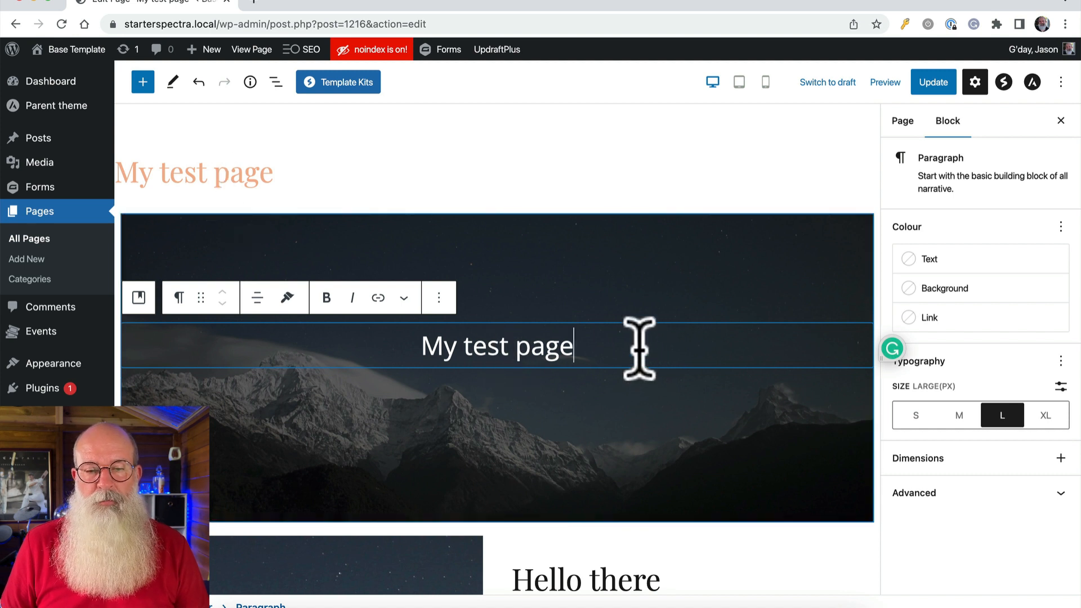
# Step: Add a paragraph reading "Subtext" below the cover's title and centre its text
pyautogui.press('Return')
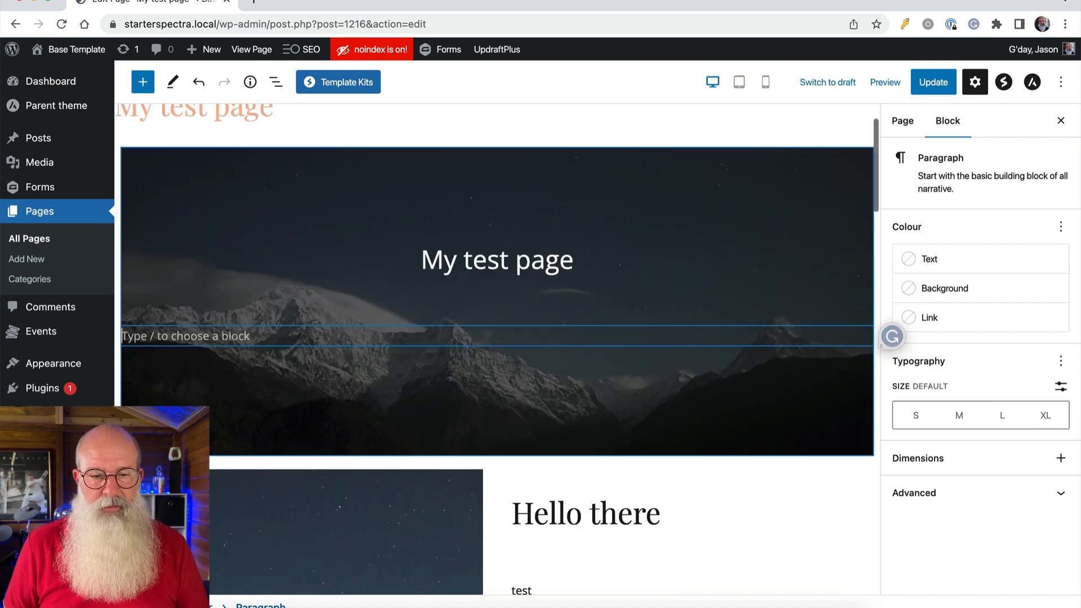
pyautogui.write('Subtext')
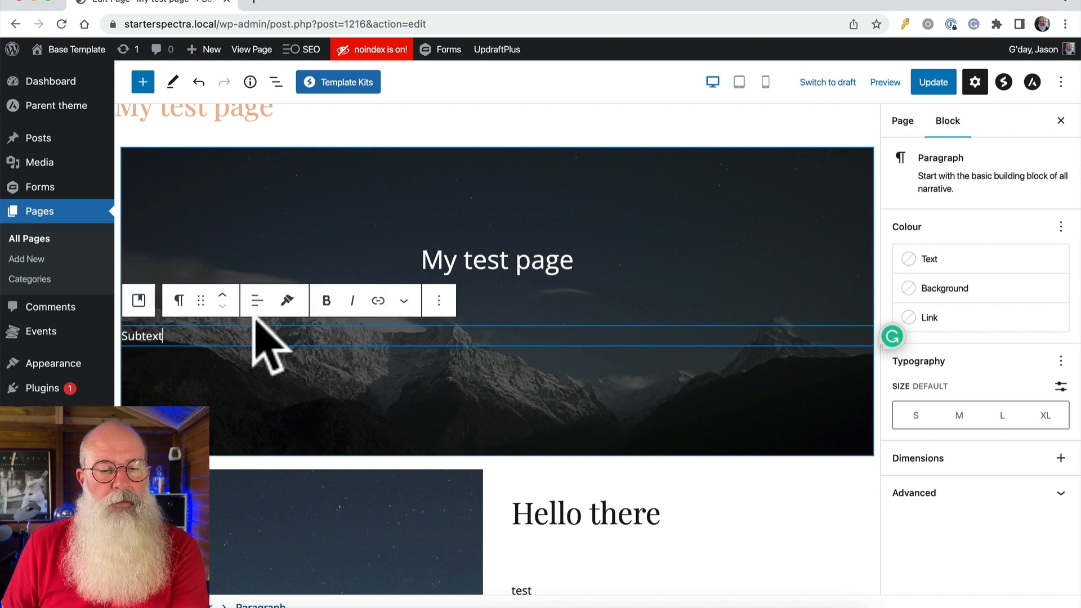
pyautogui.click(257, 301)
pyautogui.click(328, 376)
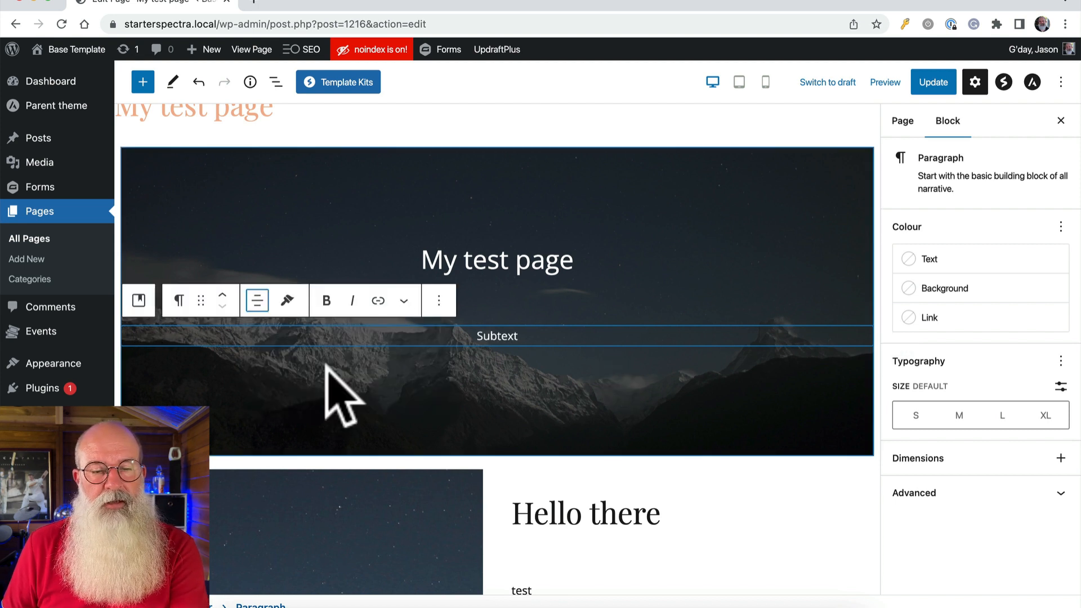
# Step: Move the cover image's focal point to 46% left and 60% top
pyautogui.click(806, 155)
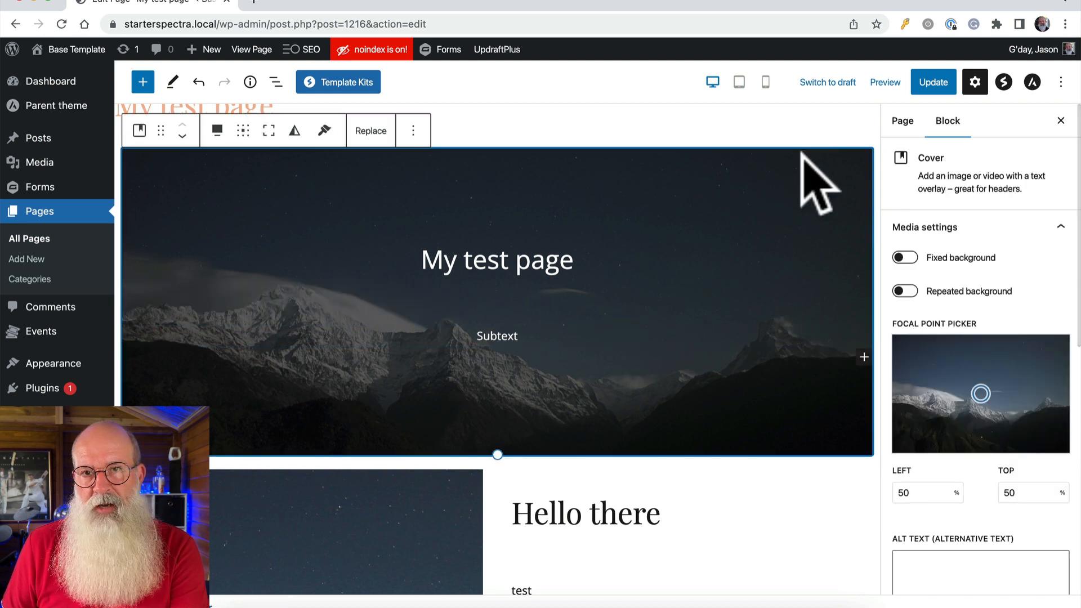
pyautogui.moveTo(980, 394)
pyautogui.mouseDown()
pyautogui.moveTo(967, 414)
pyautogui.moveTo(976, 404)
pyautogui.mouseUp()
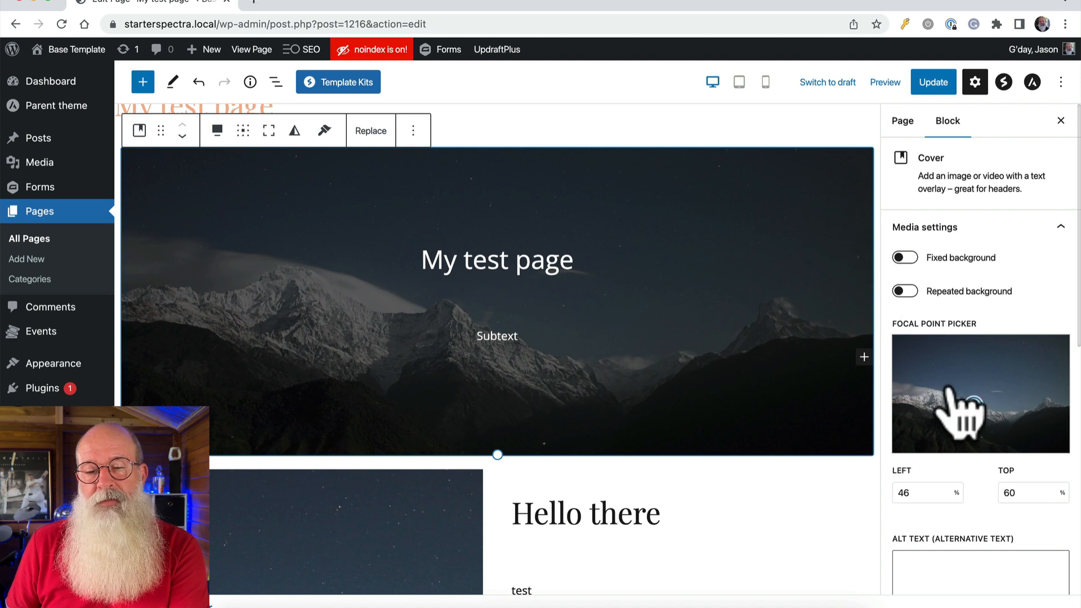
# Step: Try a minimum height of 400 px for the cover and clear the value again
pyautogui.scroll(-5, 960, 415)
pyautogui.scroll(-7, 957, 423)
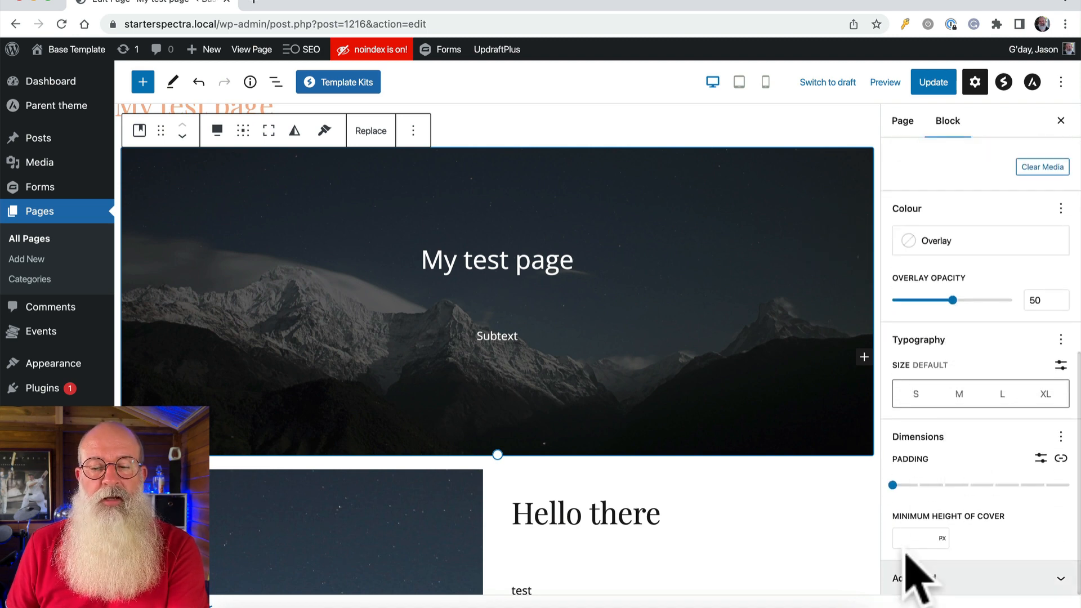
pyautogui.click(917, 538)
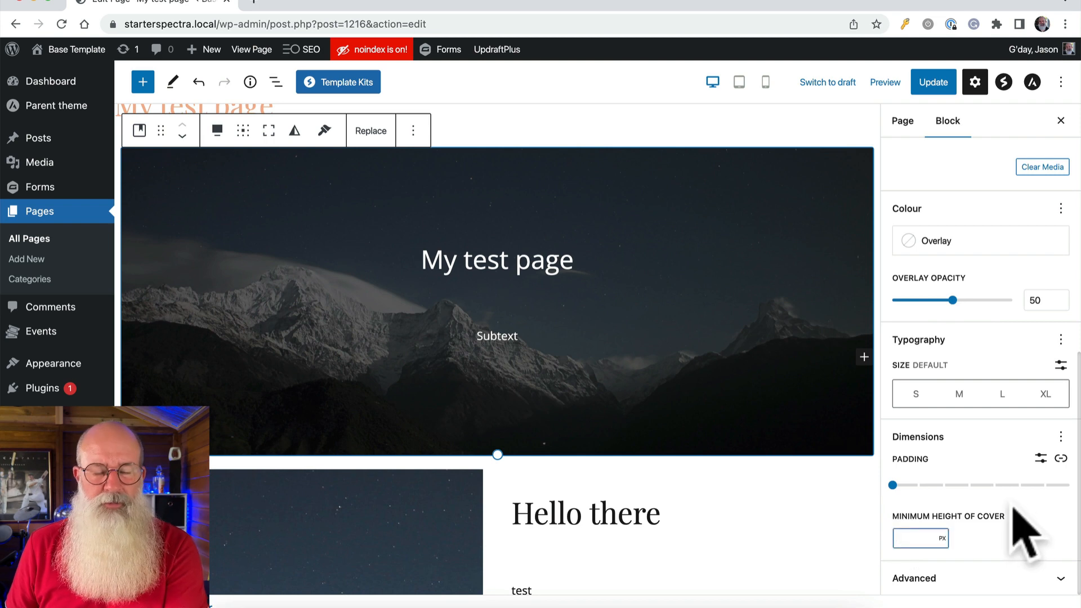
pyautogui.write('400')
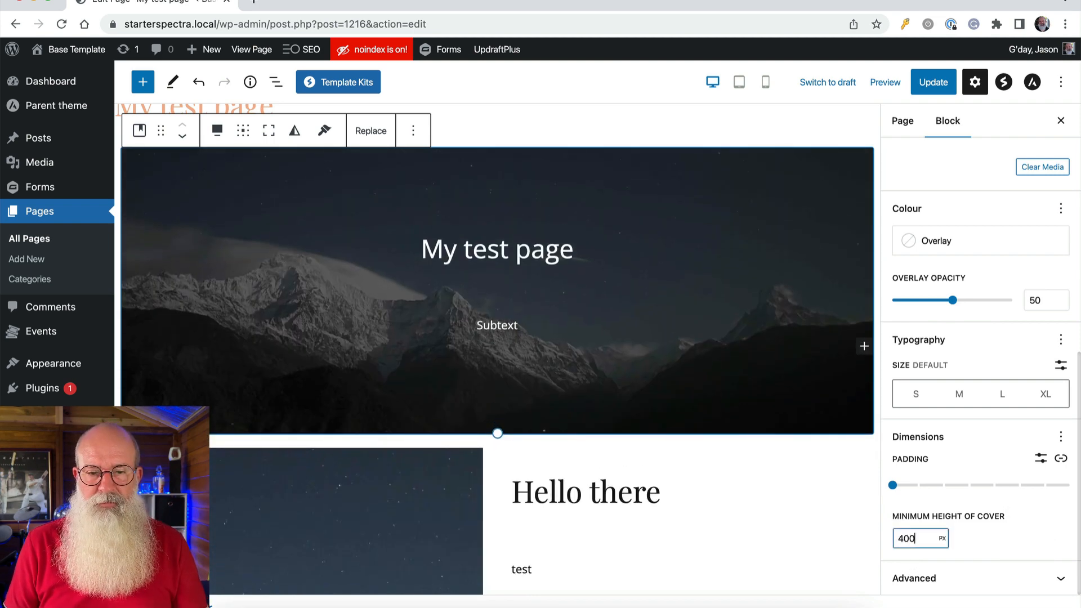
pyautogui.press('Left')
pyautogui.press('Left')
pyautogui.press('Left')
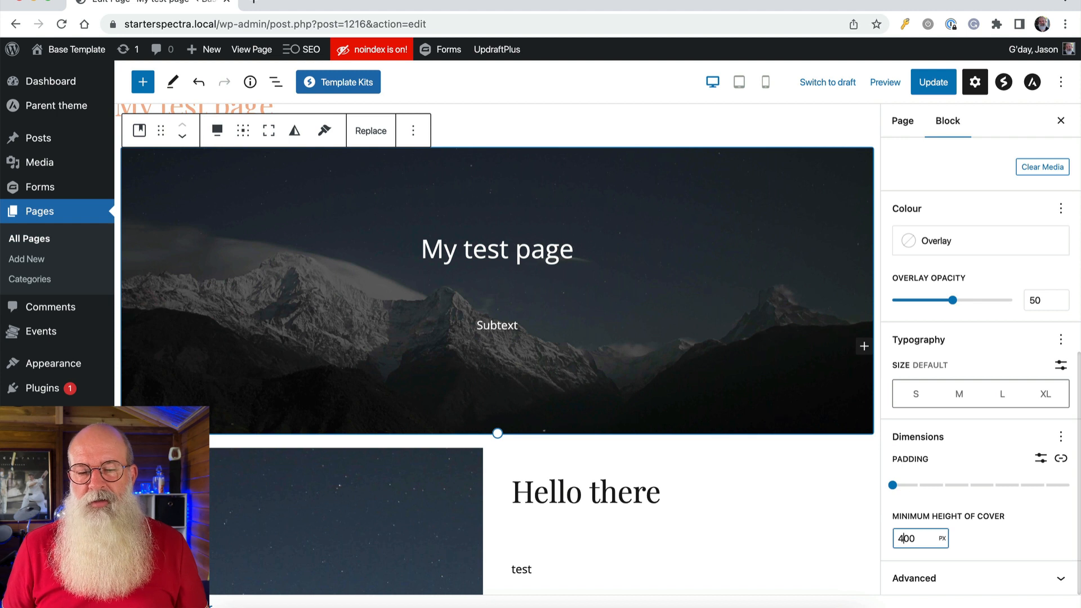
pyautogui.hotkey('shift', 'Right')
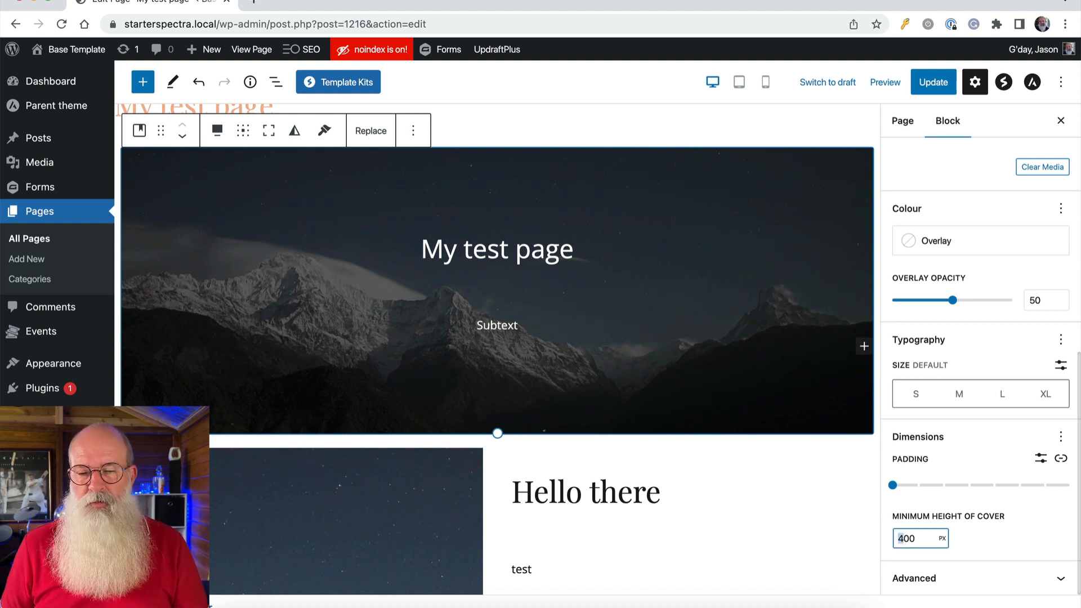
pyautogui.press('Delete')
pyautogui.press('Delete')
pyautogui.press('Delete')
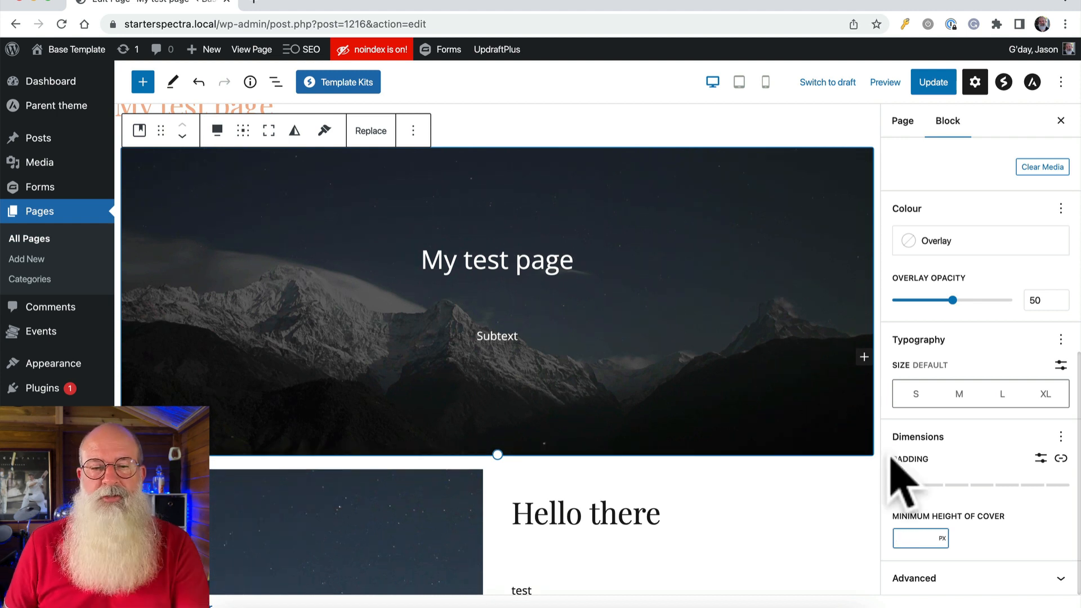
pyautogui.click(217, 131)
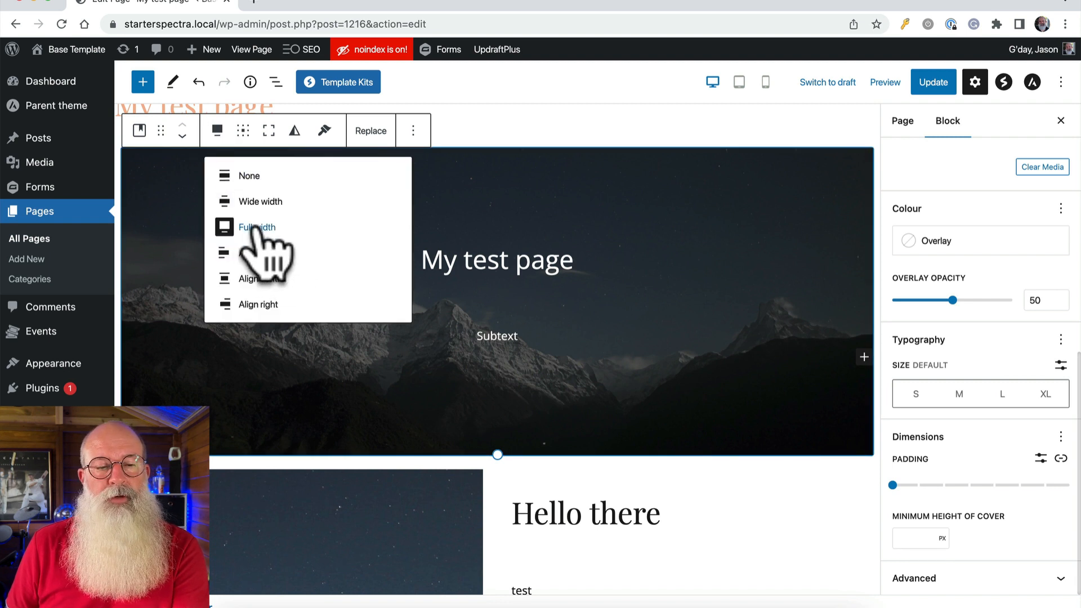
pyautogui.click(740, 151)
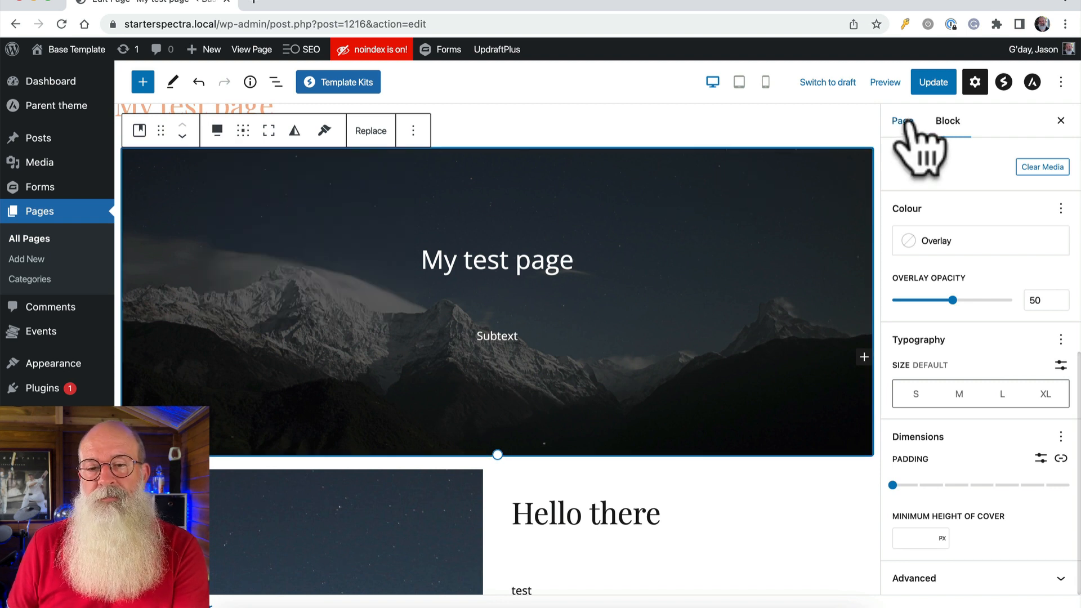
# Step: Save the page and look over the new cover header on its live version
pyautogui.click(933, 88)
pyautogui.click(242, 575)
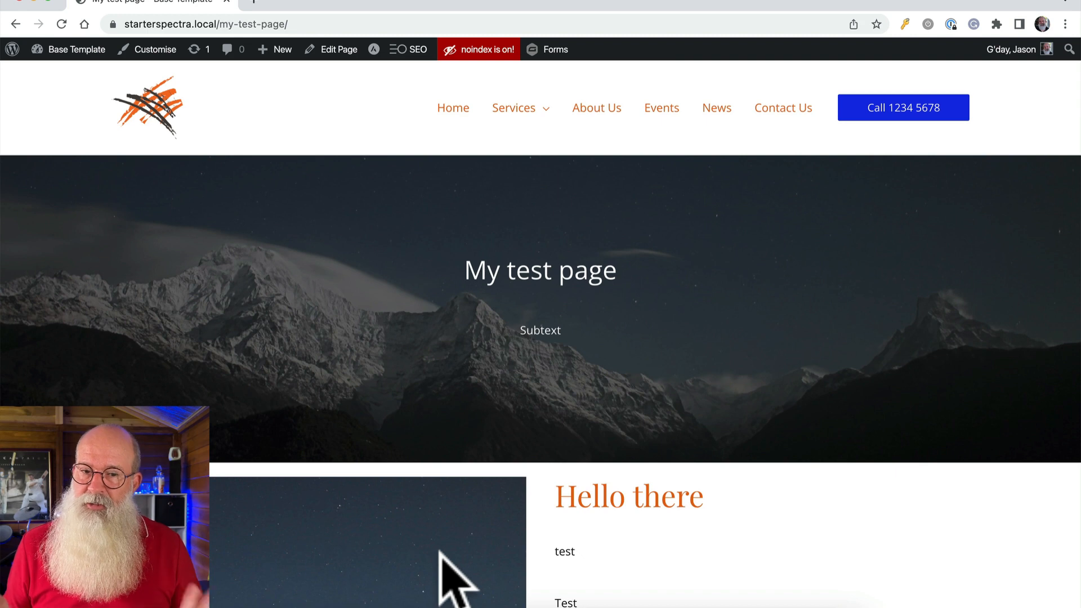
pyautogui.scroll(-10, 743, 387)
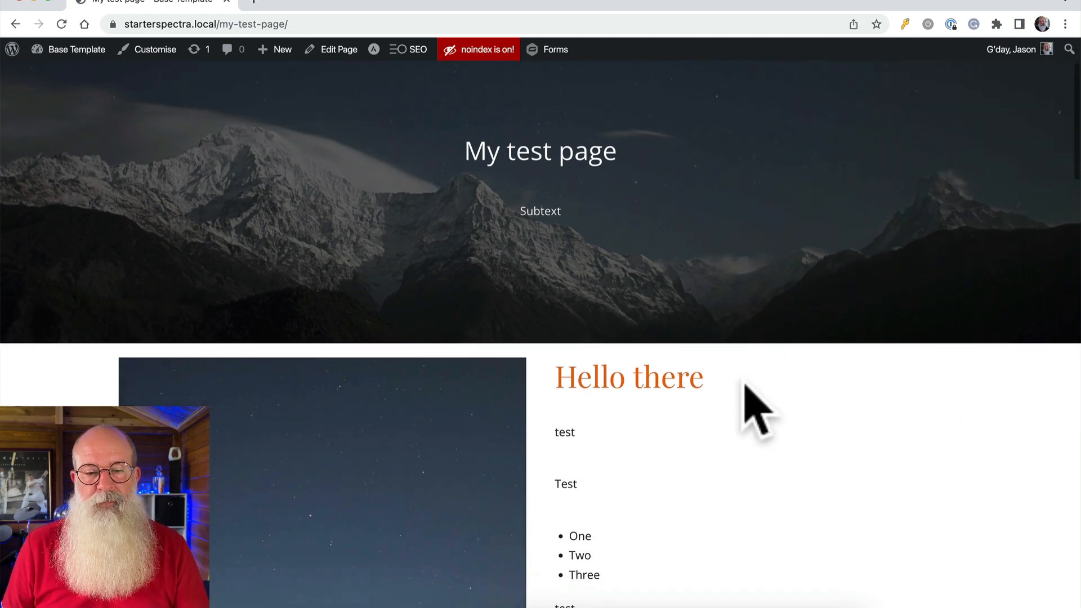
# Step: Look over the live page's sections from the cover header down to the final call to action and return to the top
pyautogui.scroll(-4, 743, 386)
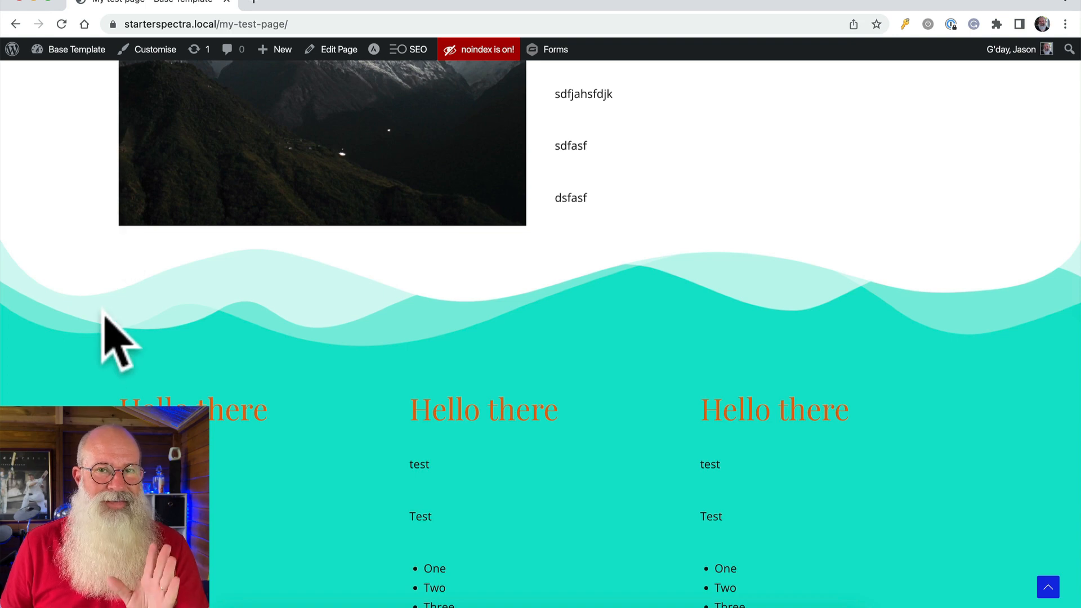
pyautogui.scroll(-16, 104, 315)
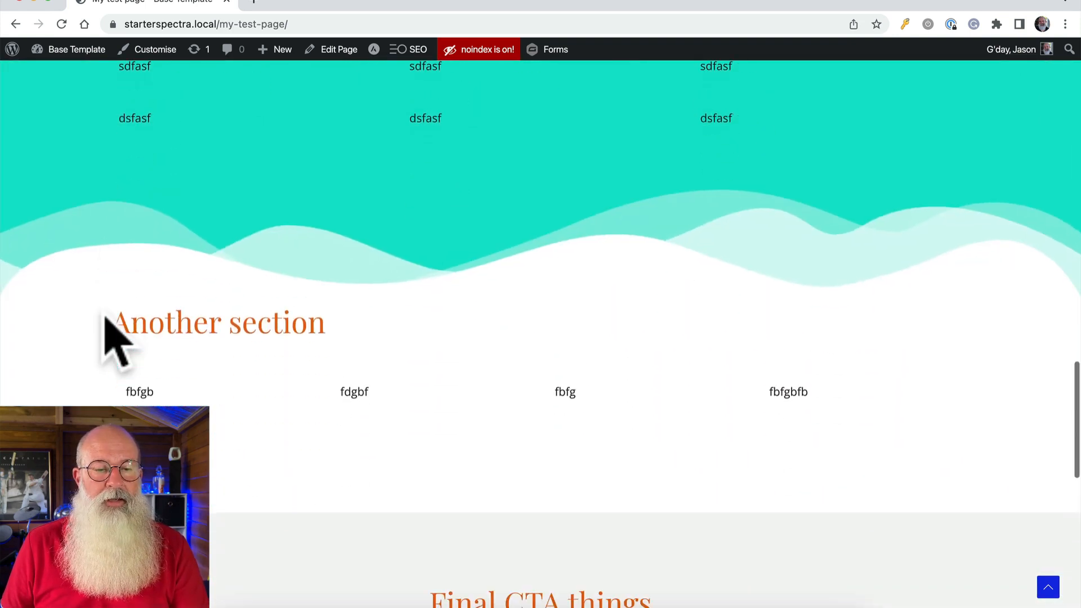
pyautogui.scroll(20, 104, 316)
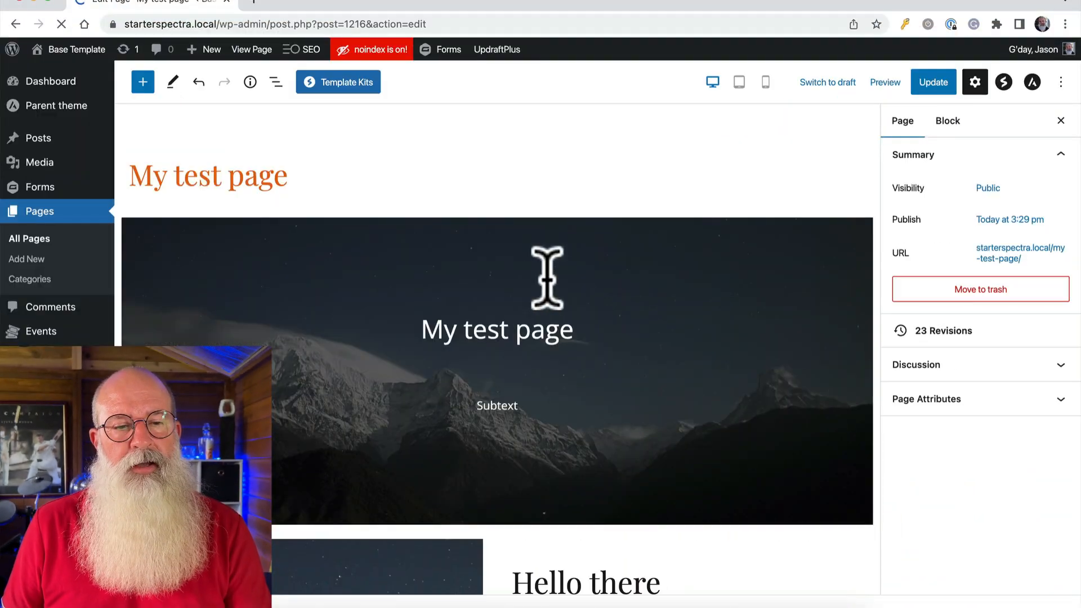
# Step: Show the page's block structure, expand the cover and the hello-there container, and select that container
pyautogui.click(275, 83)
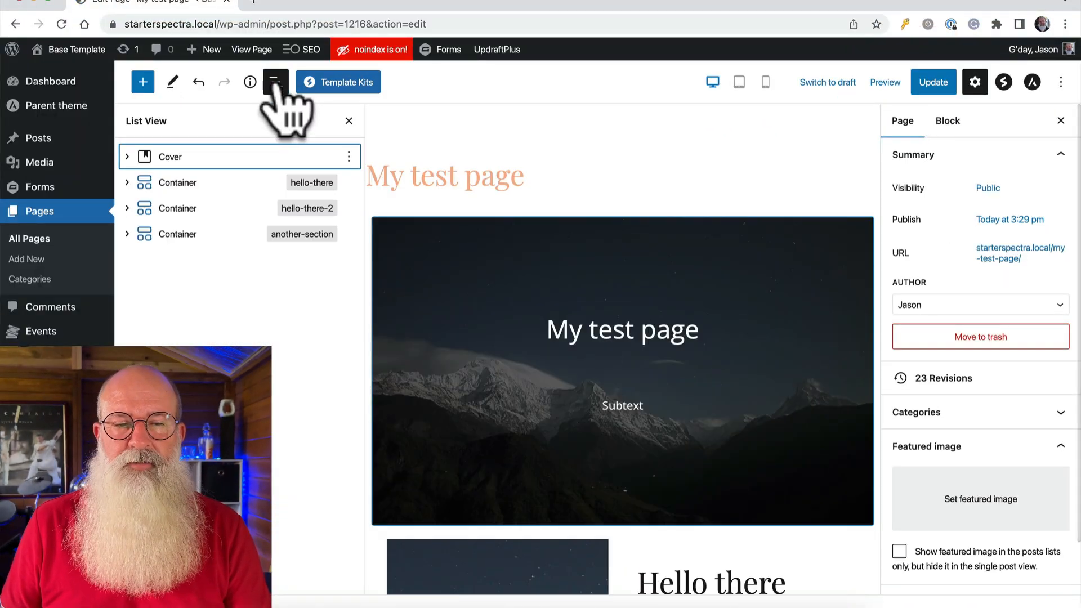
pyautogui.click(127, 156)
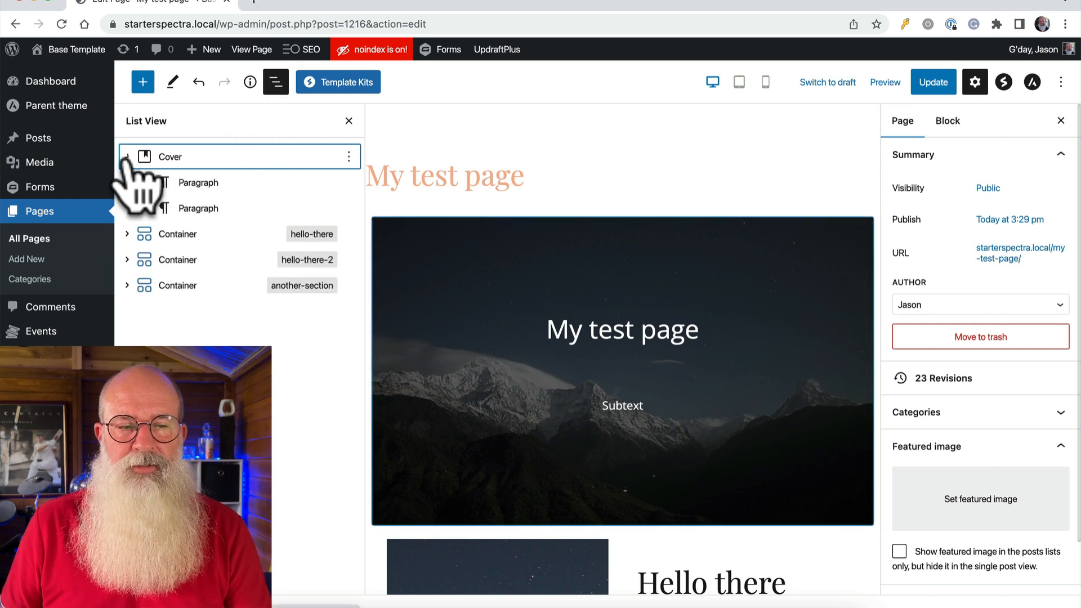
pyautogui.click(127, 233)
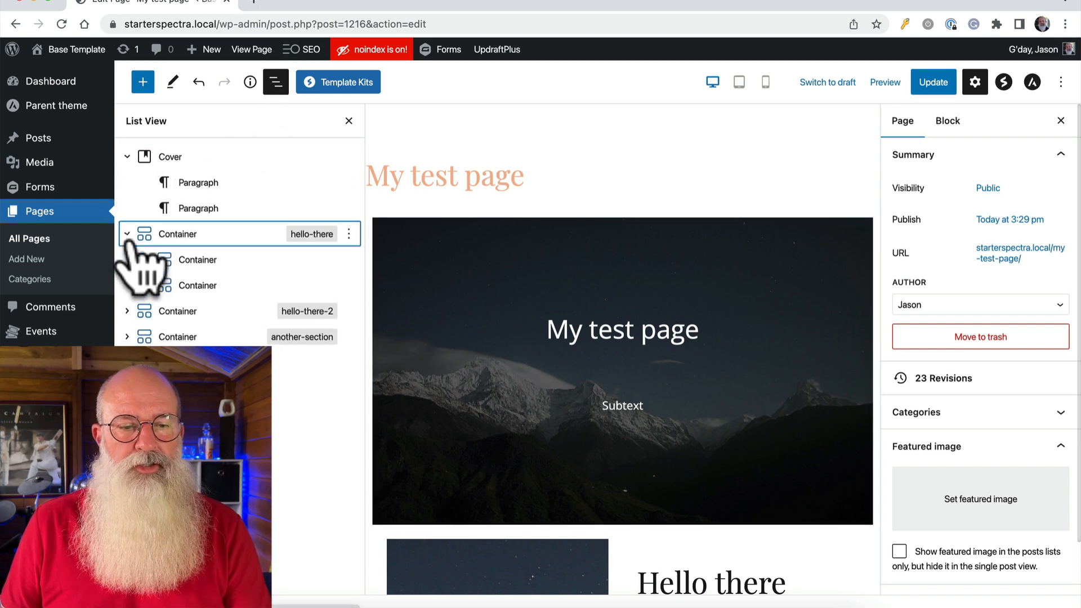
pyautogui.click(171, 260)
pyautogui.click(183, 235)
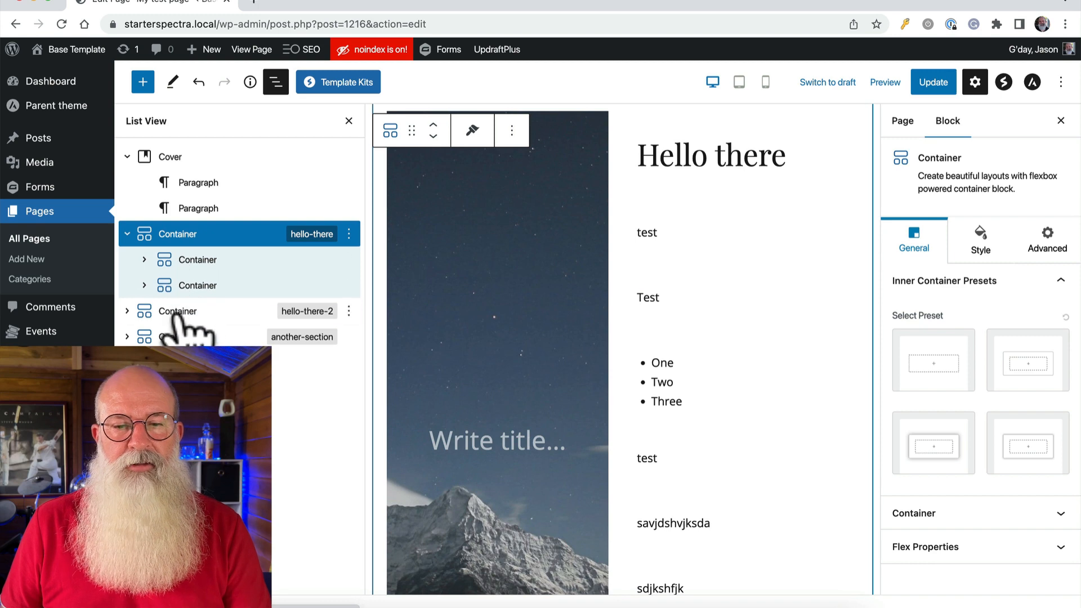
# Step: Delete the hello-there-2 container with the turquoise wave background and select the hello-there container
pyautogui.click(177, 313)
pyautogui.click(171, 333)
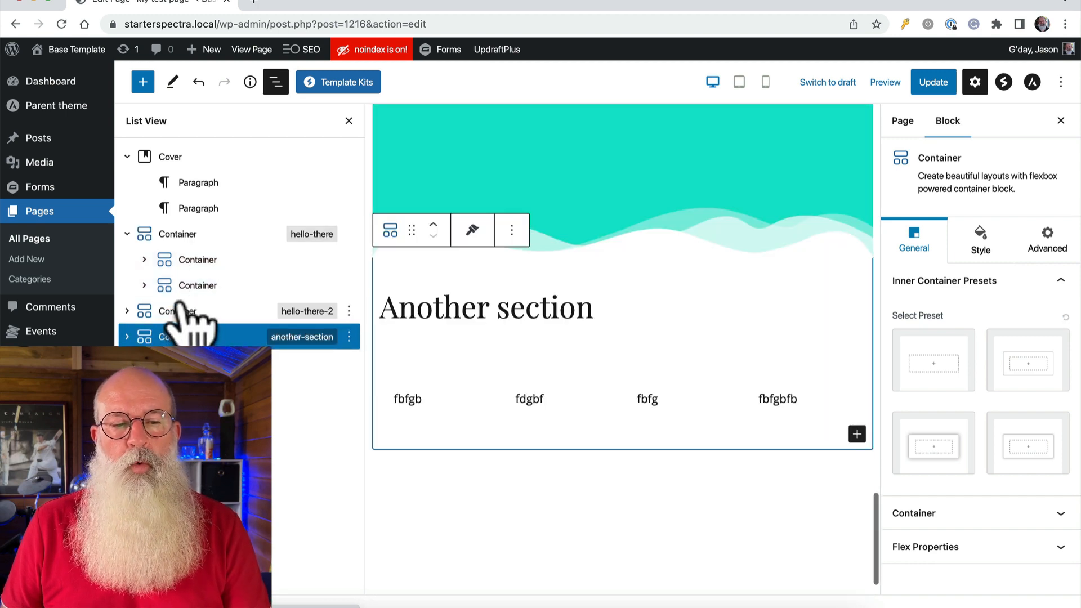
pyautogui.moveTo(179, 308); pyautogui.dragTo(182, 225)
pyautogui.click(182, 225)
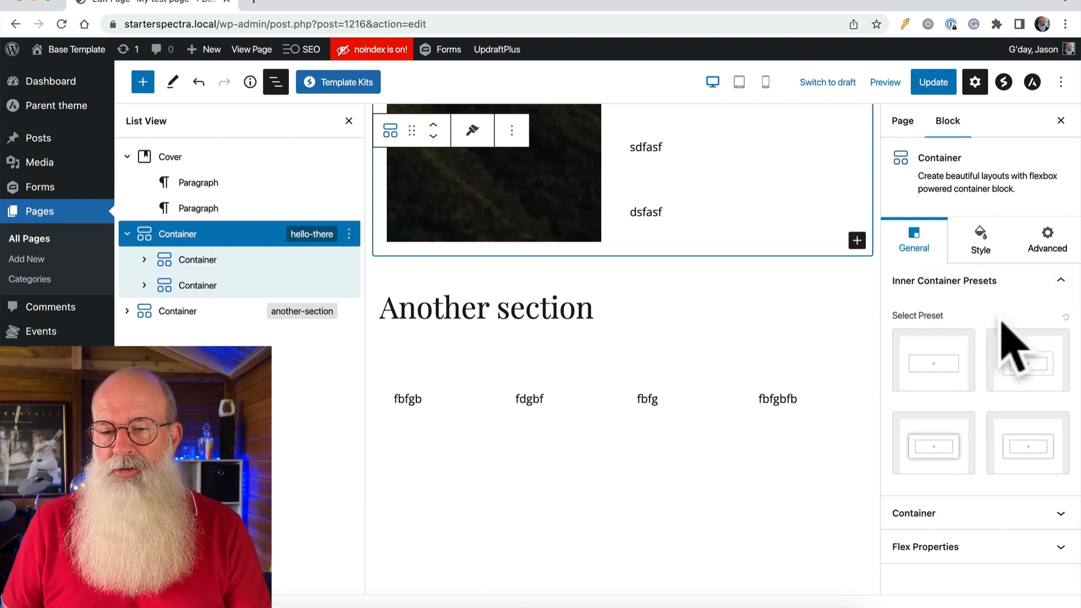
# Step: Review the hello-there container's width, height, flex and style settings, keeping that container selected
pyautogui.click(957, 513)
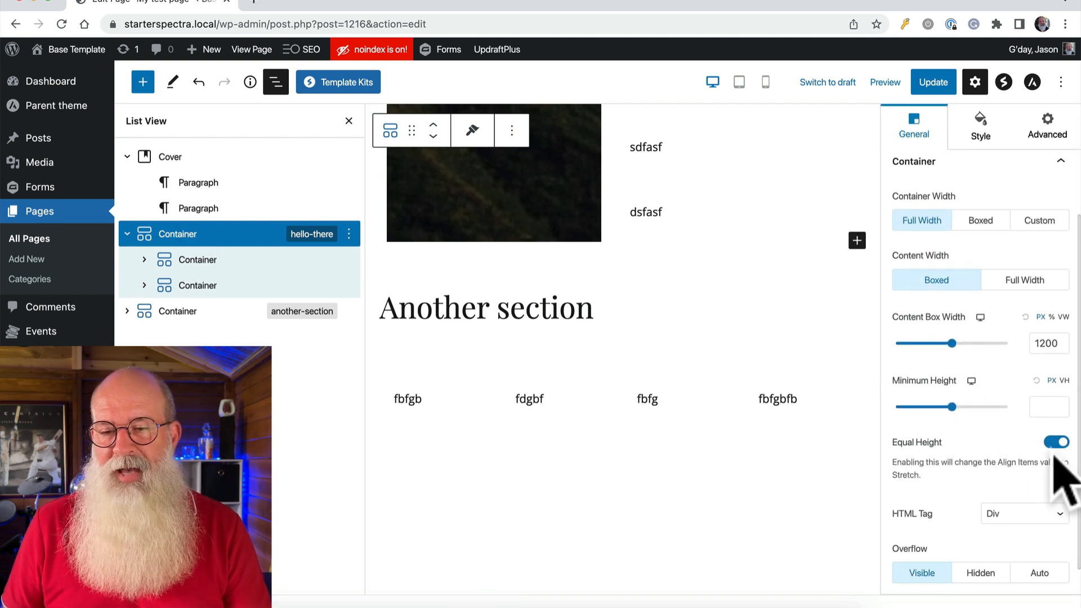
pyautogui.click(980, 580)
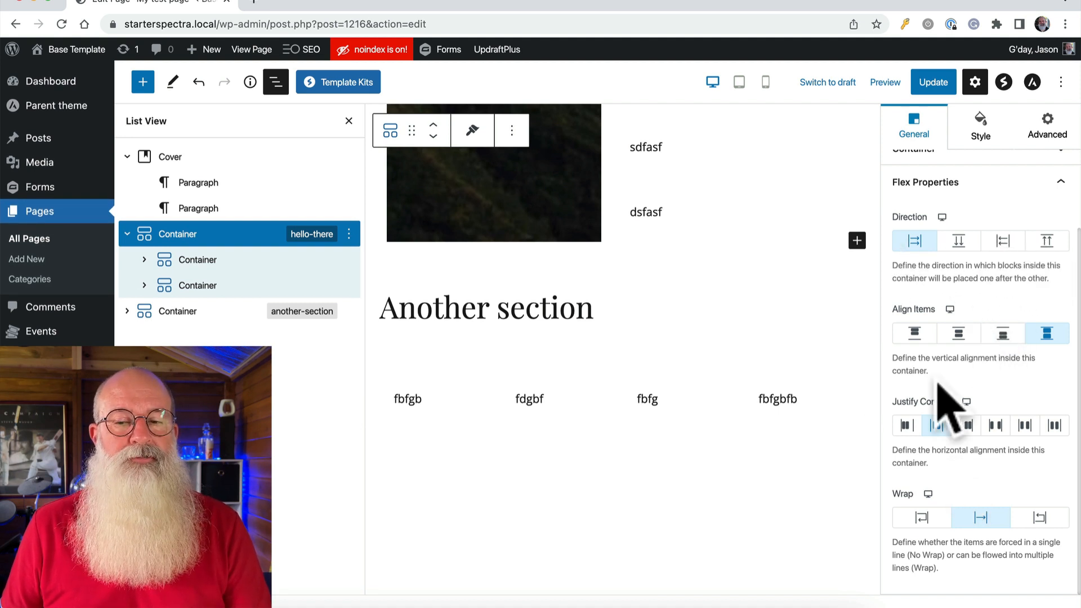
pyautogui.click(980, 131)
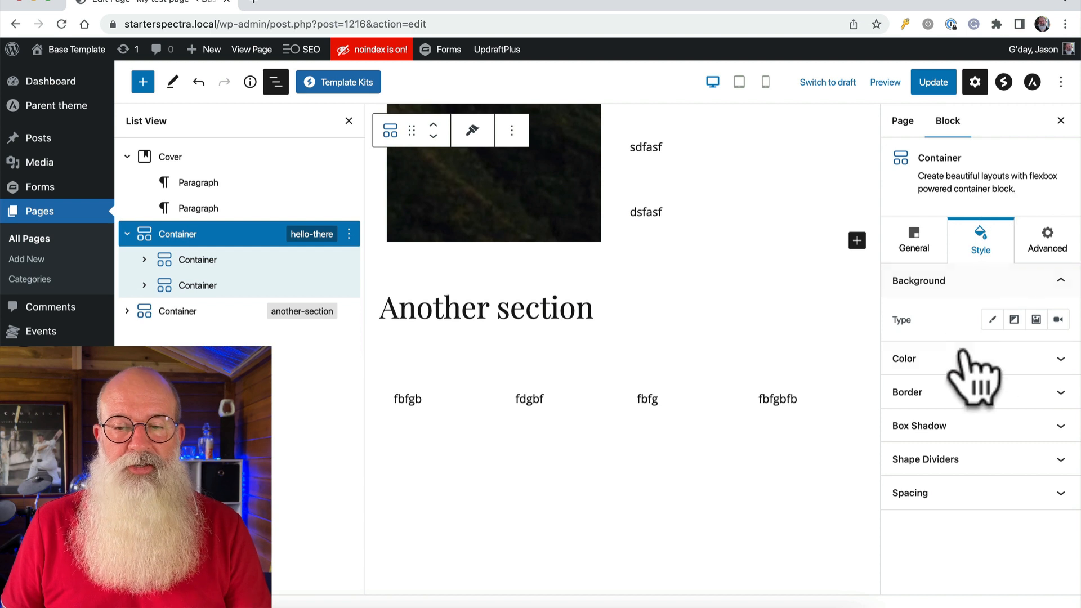
pyautogui.click(180, 307)
pyautogui.click(176, 235)
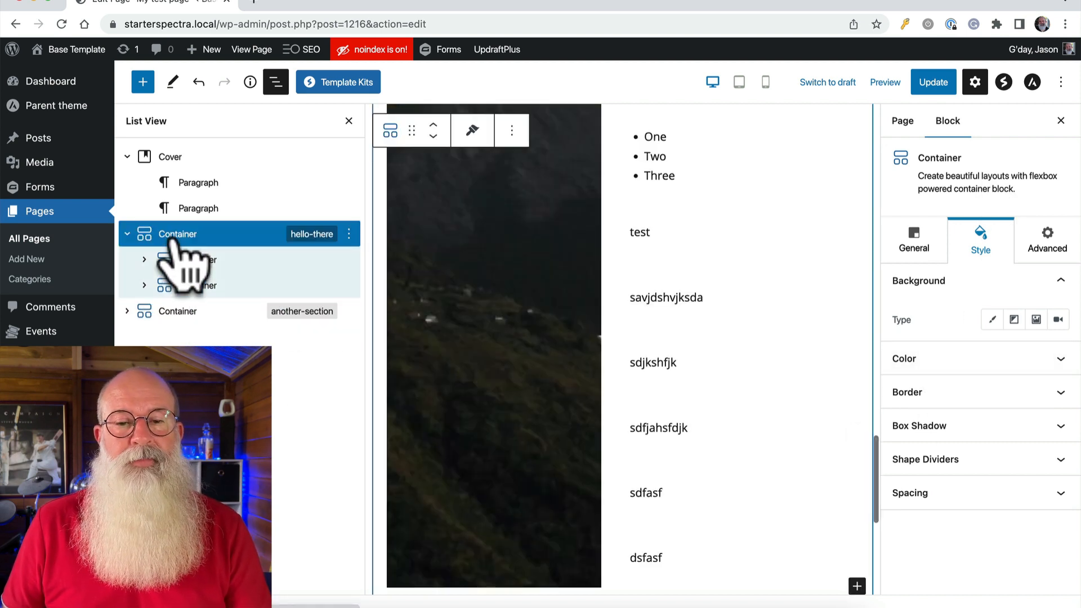